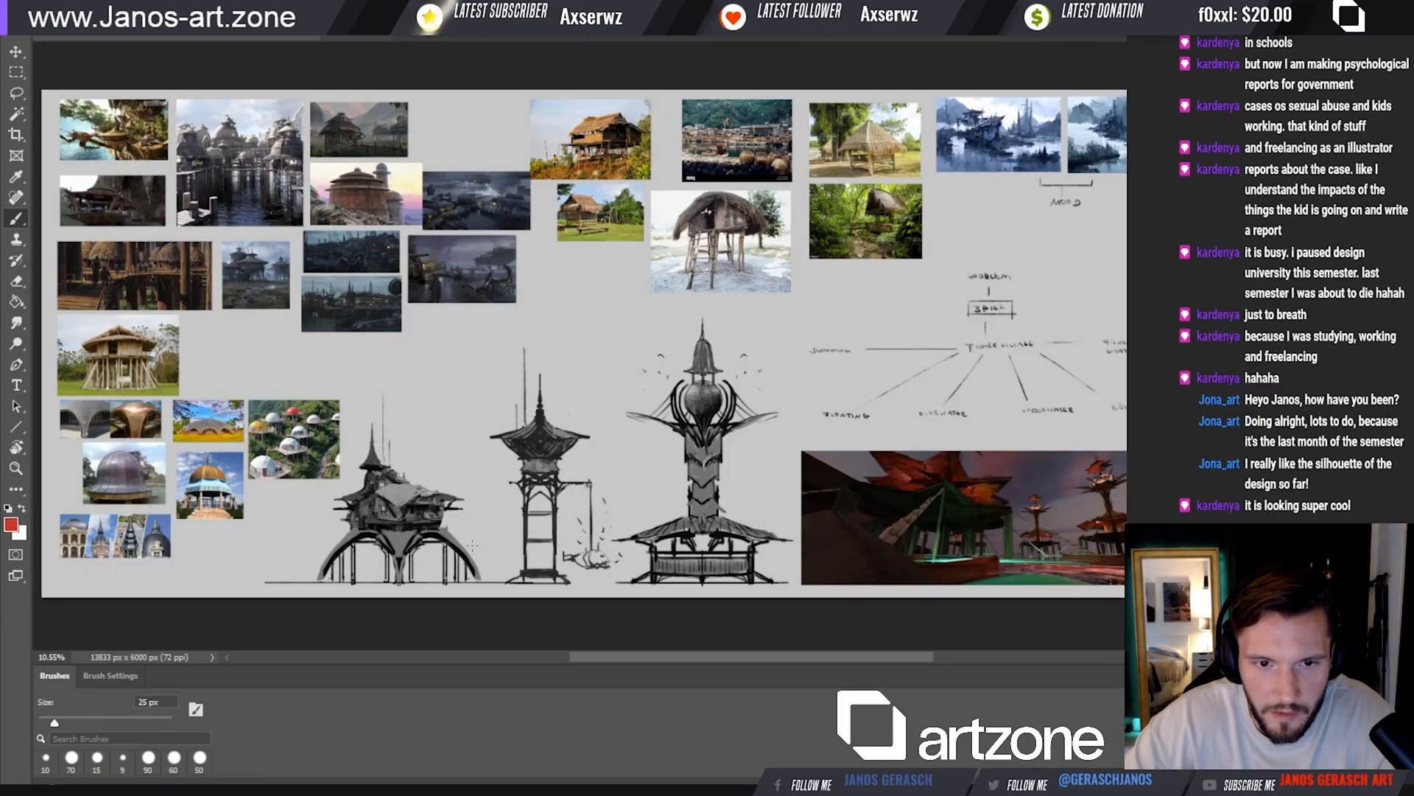
# Label the middle and tall tower sketches B and C in red with a 25 px brush
pyautogui.moveTo(472, 545); pyautogui.dragTo(484, 545)
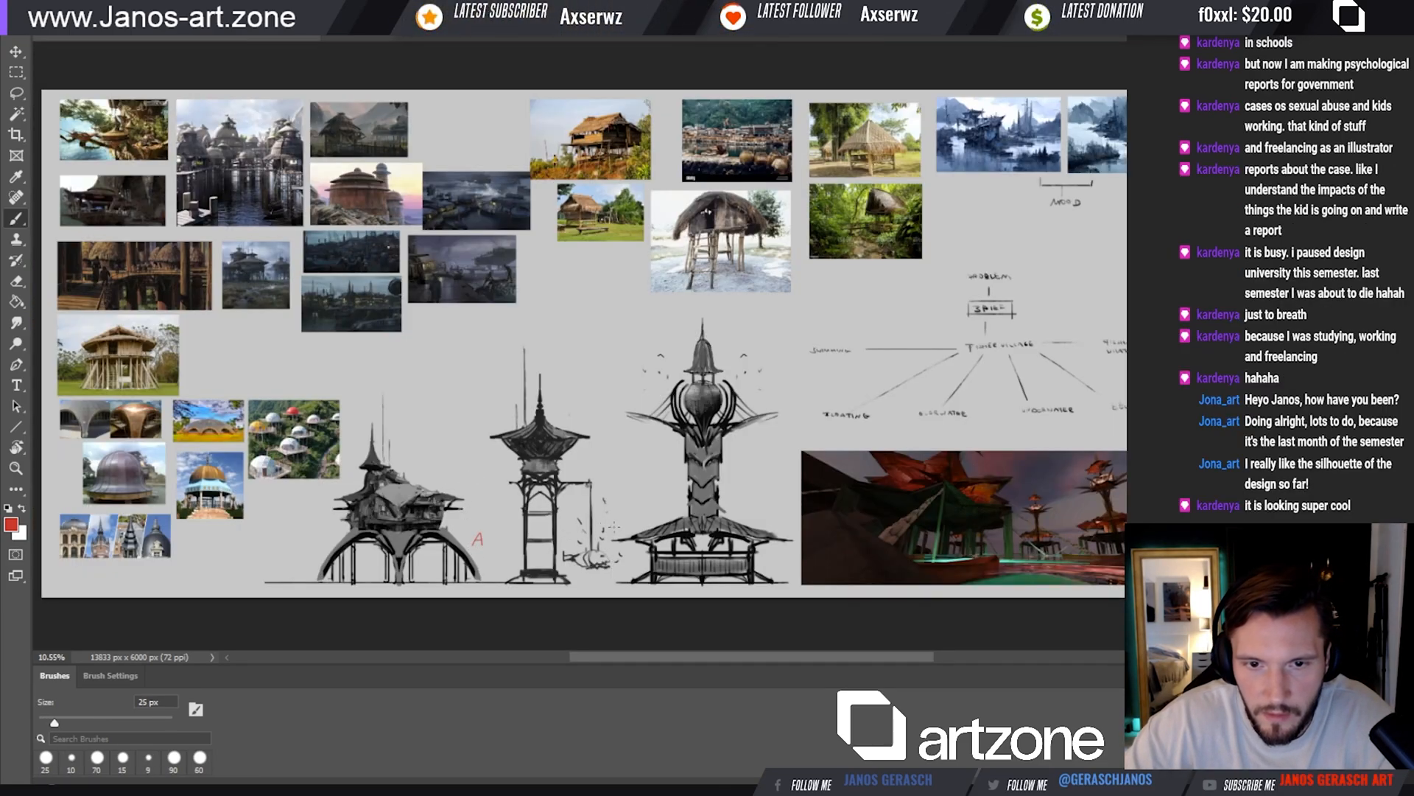
pyautogui.moveTo(611, 519); pyautogui.dragTo(610, 528)
pyautogui.moveTo(759, 509); pyautogui.dragTo(761, 518)
pyautogui.moveTo(656, 499); pyautogui.dragTo(686, 505)
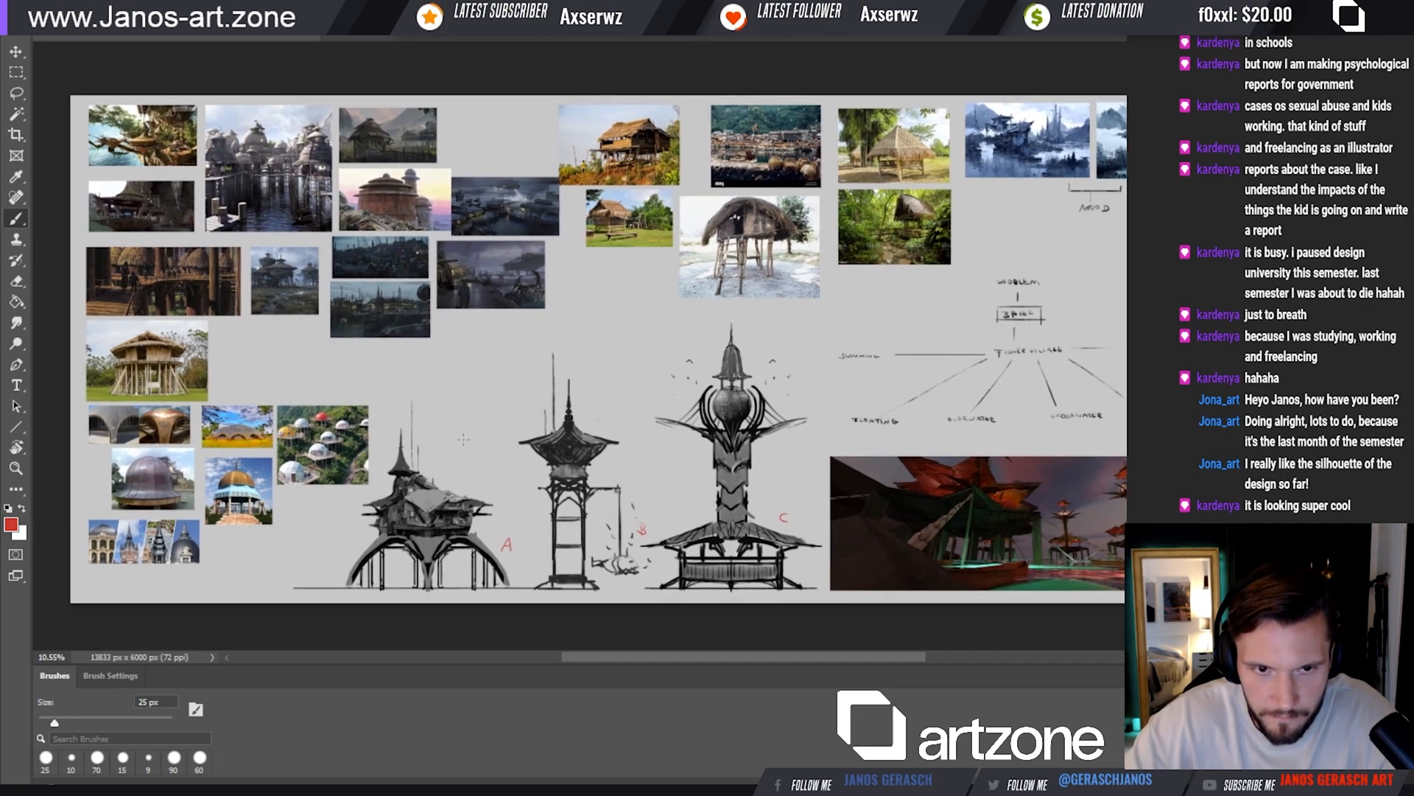
pyautogui.scroll(1, 499, 521)
pyautogui.scroll(-1, 502, 519)
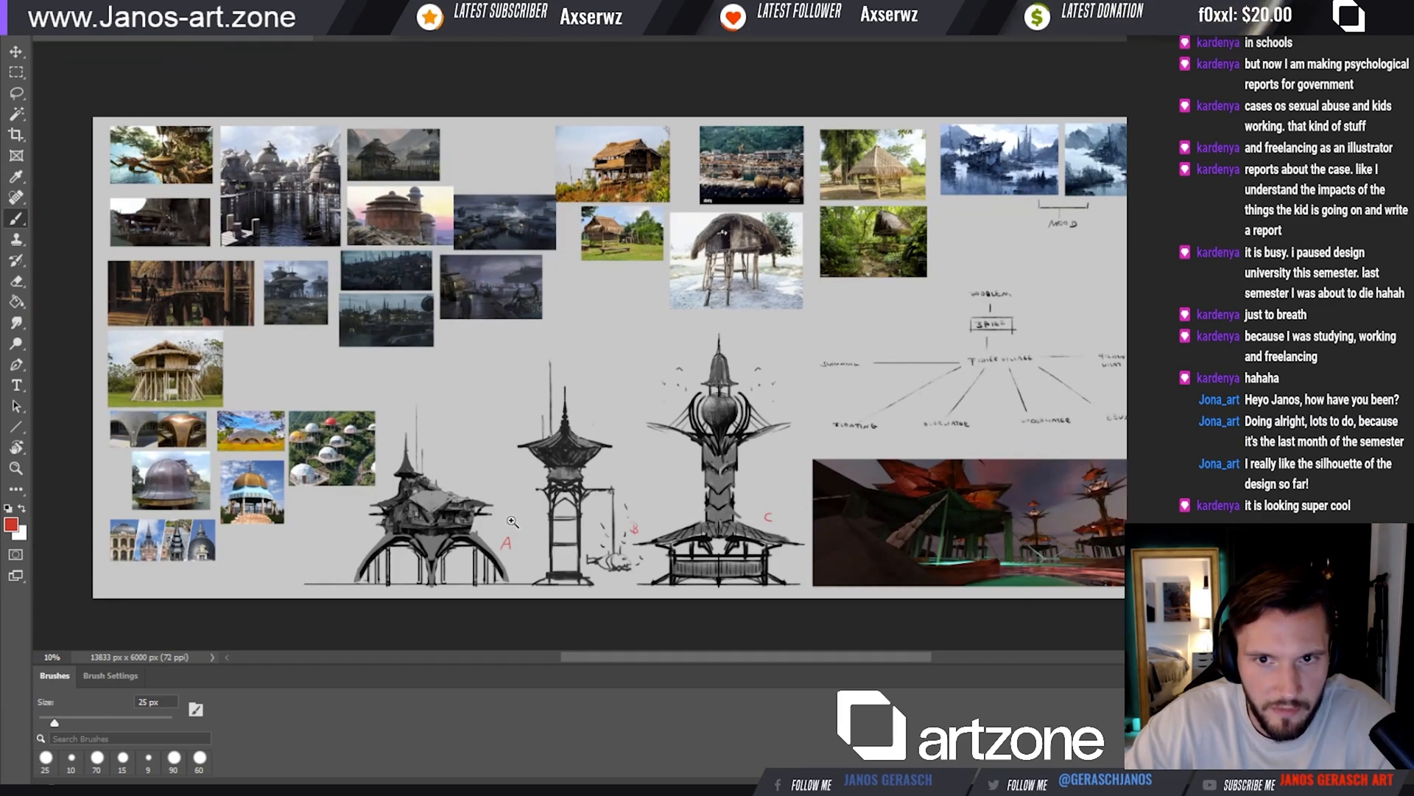
pyautogui.scroll(1, 511, 515)
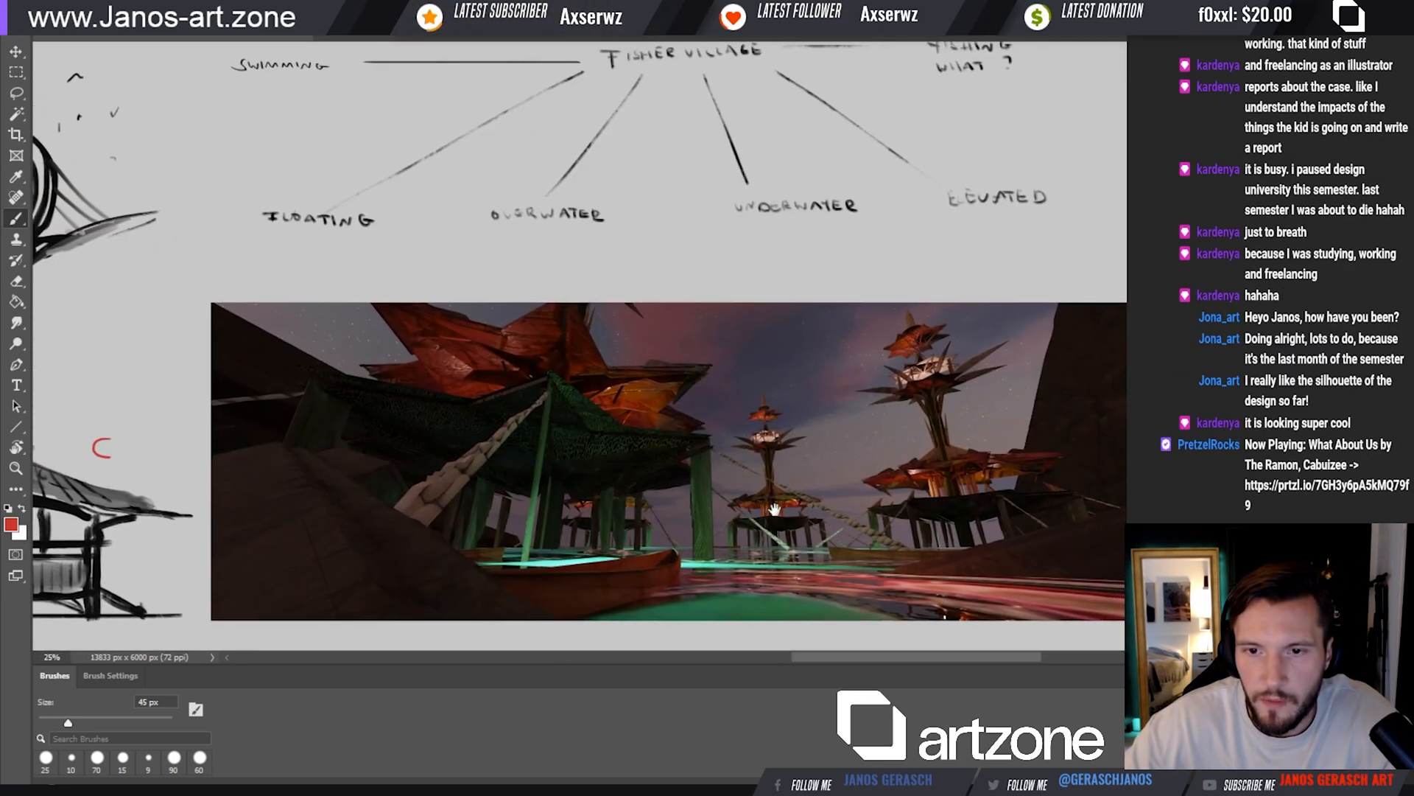
pyautogui.press('v')
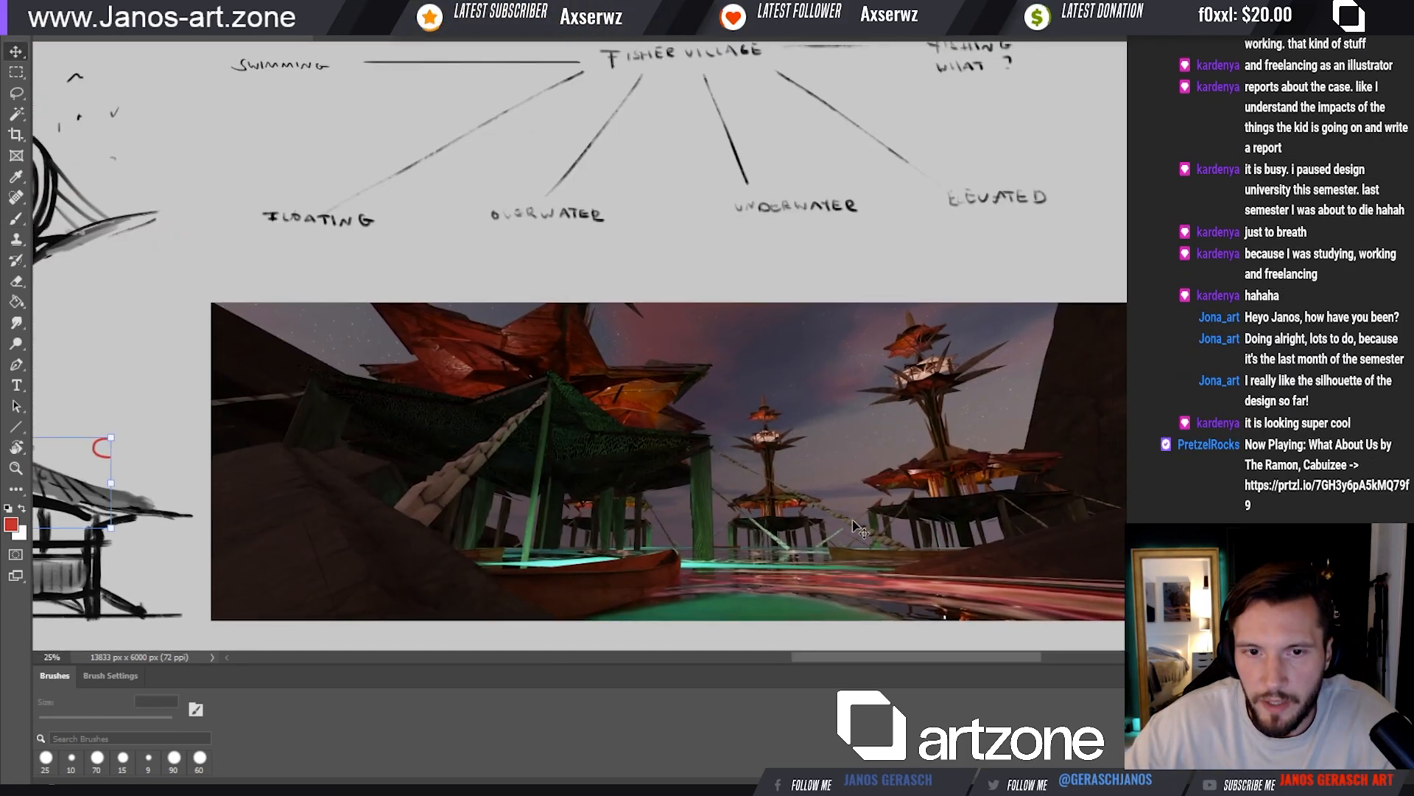
pyautogui.moveTo(848, 528); pyautogui.dragTo(774, 487)
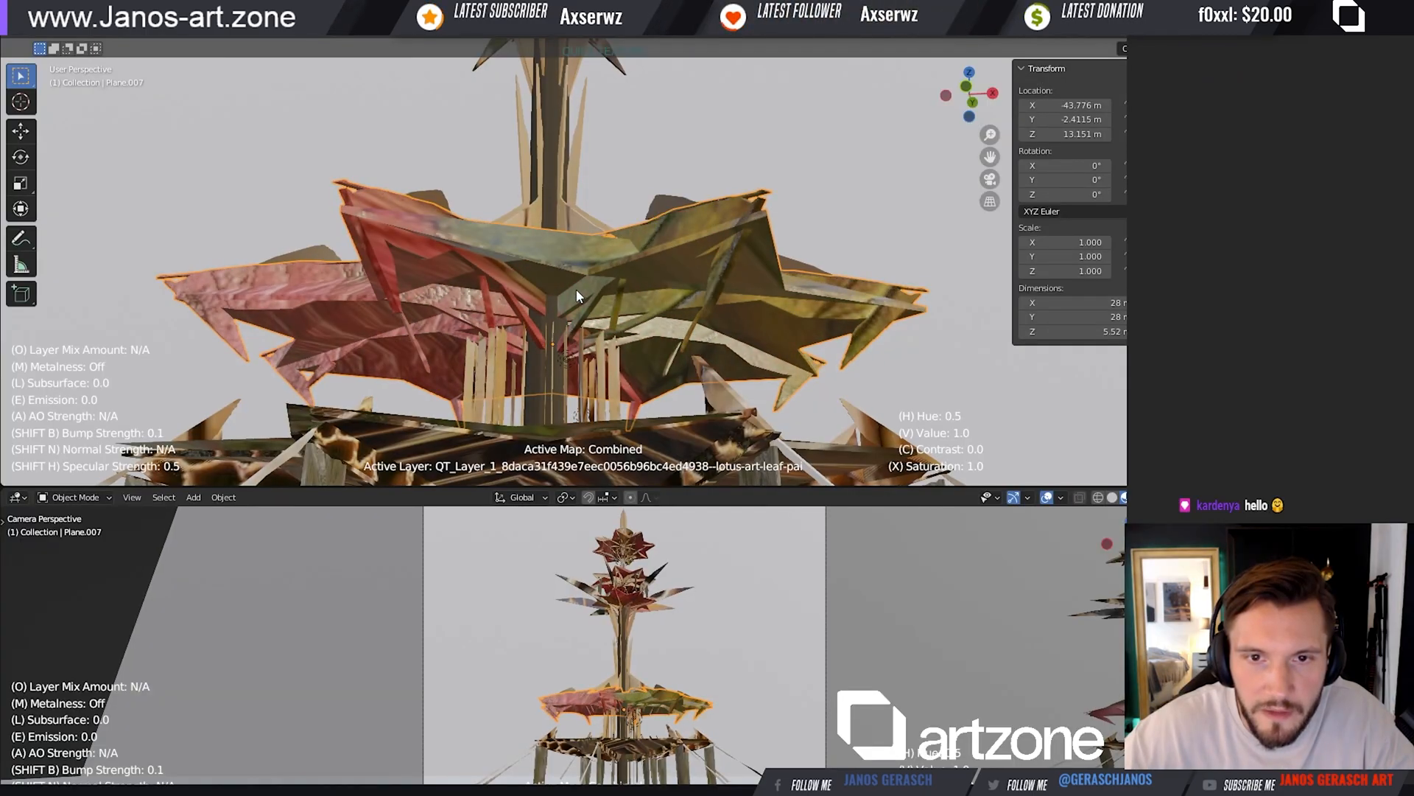
# Switch to Blender and scale the lotus-leaf texture on the tower's large leaf roof
pyautogui.press('s')
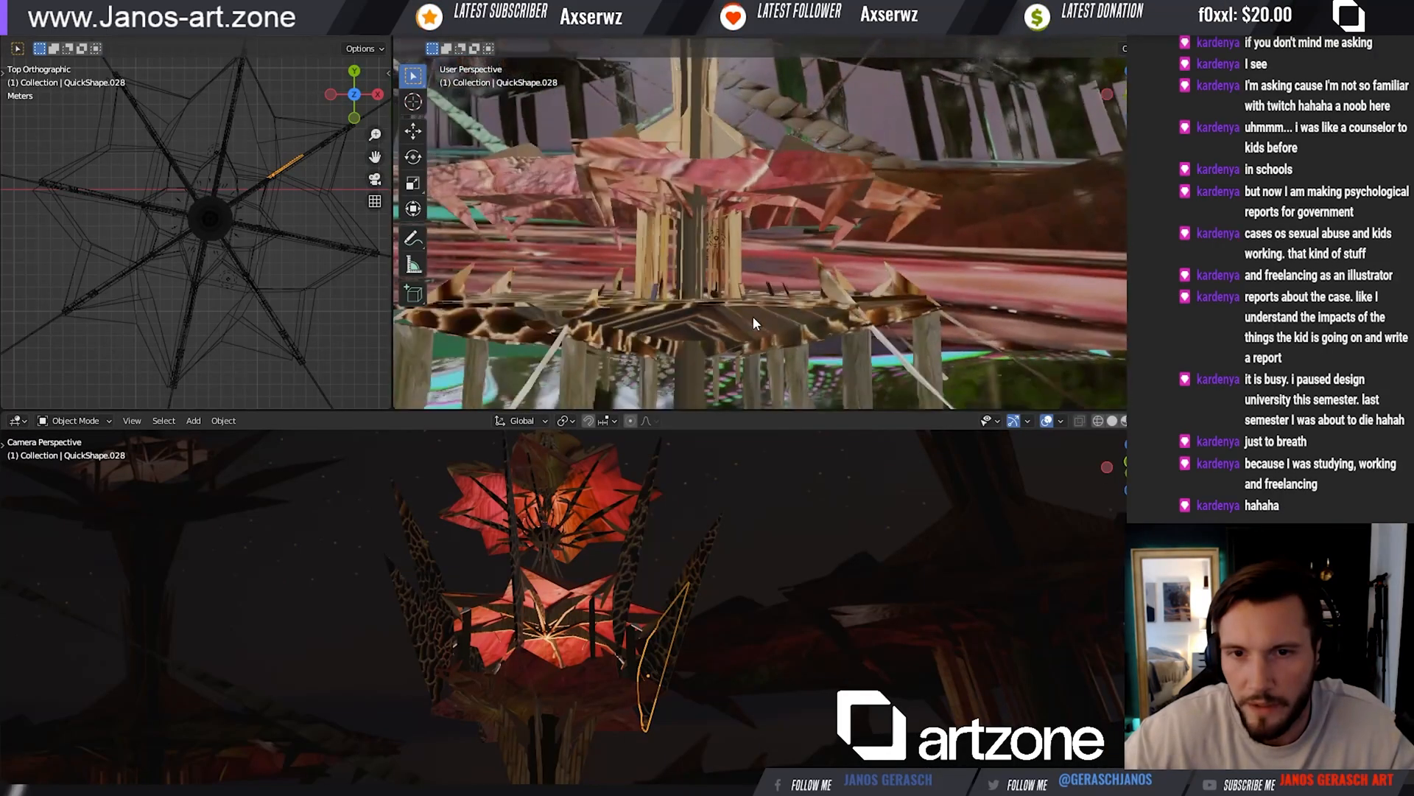
pyautogui.moveTo(753, 316)
pyautogui.mouseDown()
pyautogui.moveTo(759, 366)
pyautogui.moveTo(737, 278)
pyautogui.moveTo(758, 305)
pyautogui.mouseUp()
pyautogui.click(759, 373)
# Examine the textured leaf roof and the cell-patterned platform of the stilt tower at close and far range
pyautogui.scroll(-1, 759, 373)
pyautogui.scroll(5, 743, 286)
pyautogui.scroll(-5, 759, 306)
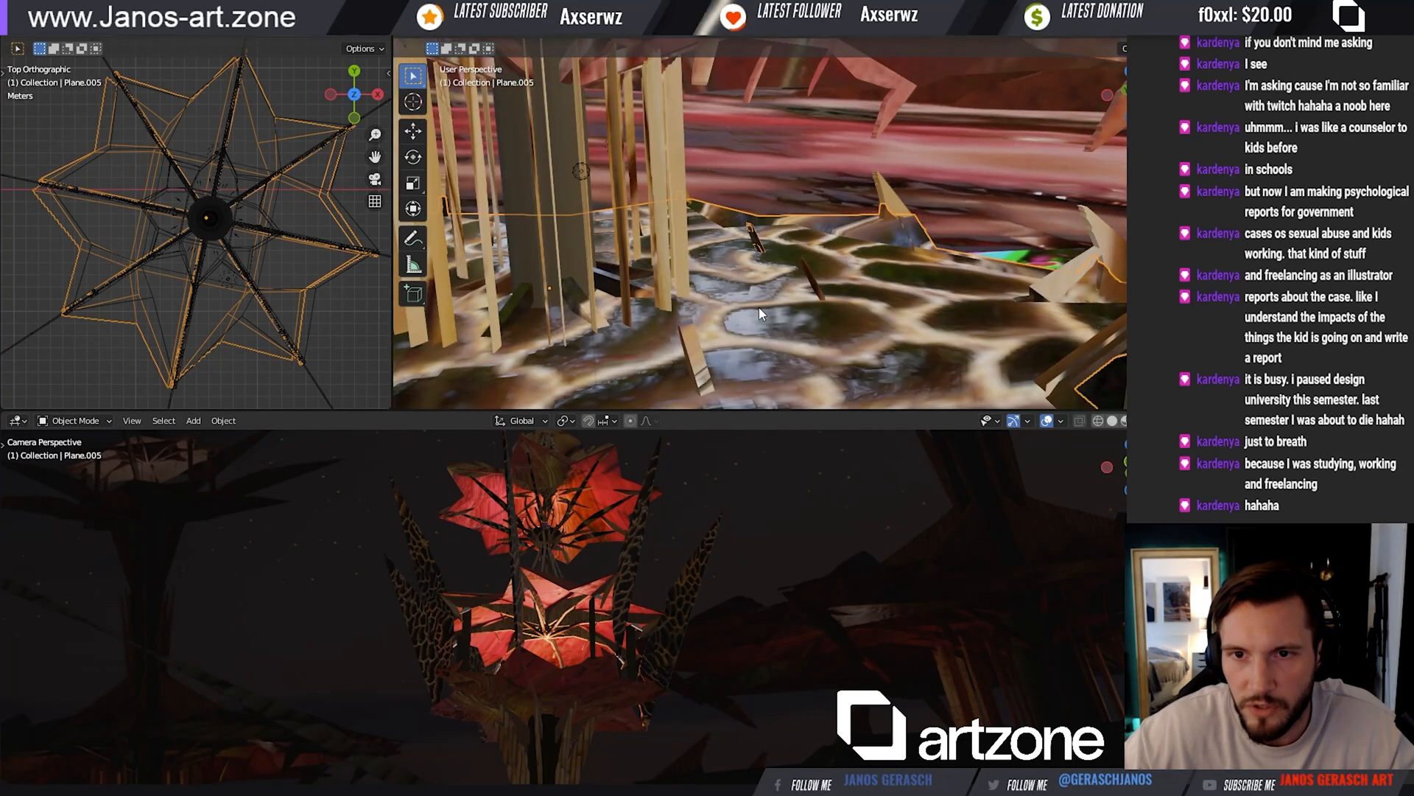
pyautogui.scroll(-4, 753, 358)
pyautogui.scroll(4, 753, 356)
pyautogui.scroll(2, 711, 261)
pyautogui.scroll(-5, 700, 275)
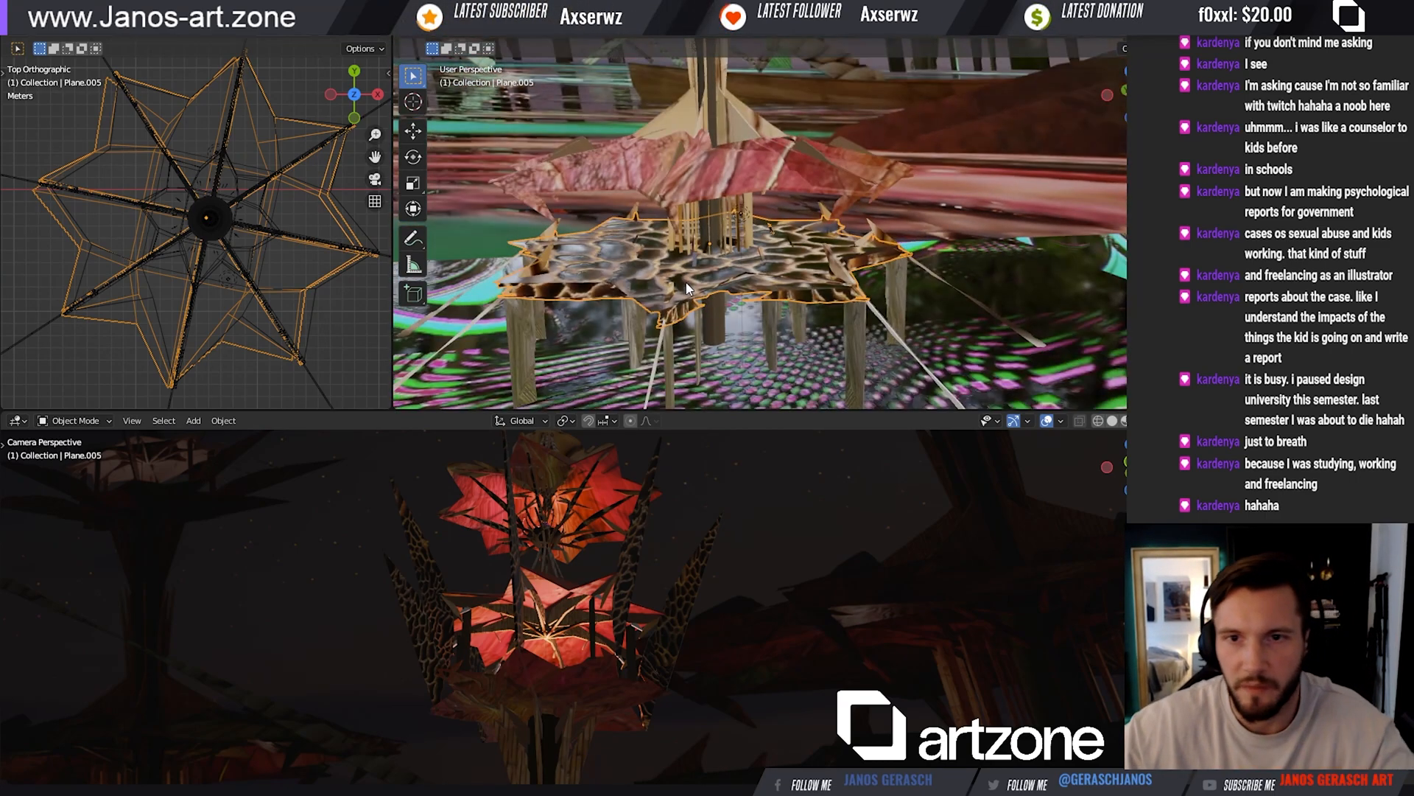
pyautogui.moveTo(767, 124); pyautogui.dragTo(887, 367)
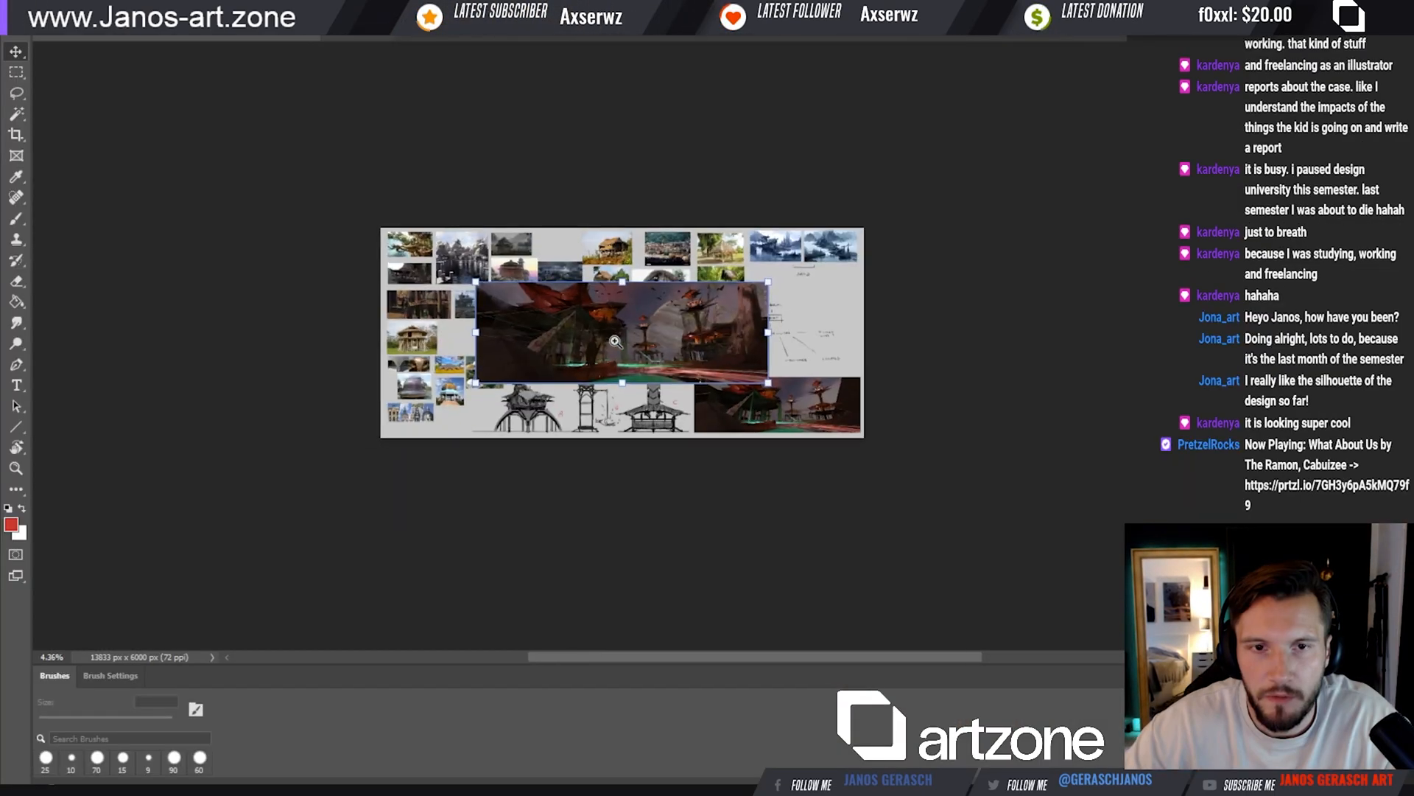
# Switch to Photoshop, shrink the placed village painting and move it across the reference board
pyautogui.click(668, 345)
pyautogui.moveTo(668, 345); pyautogui.dragTo(801, 357)
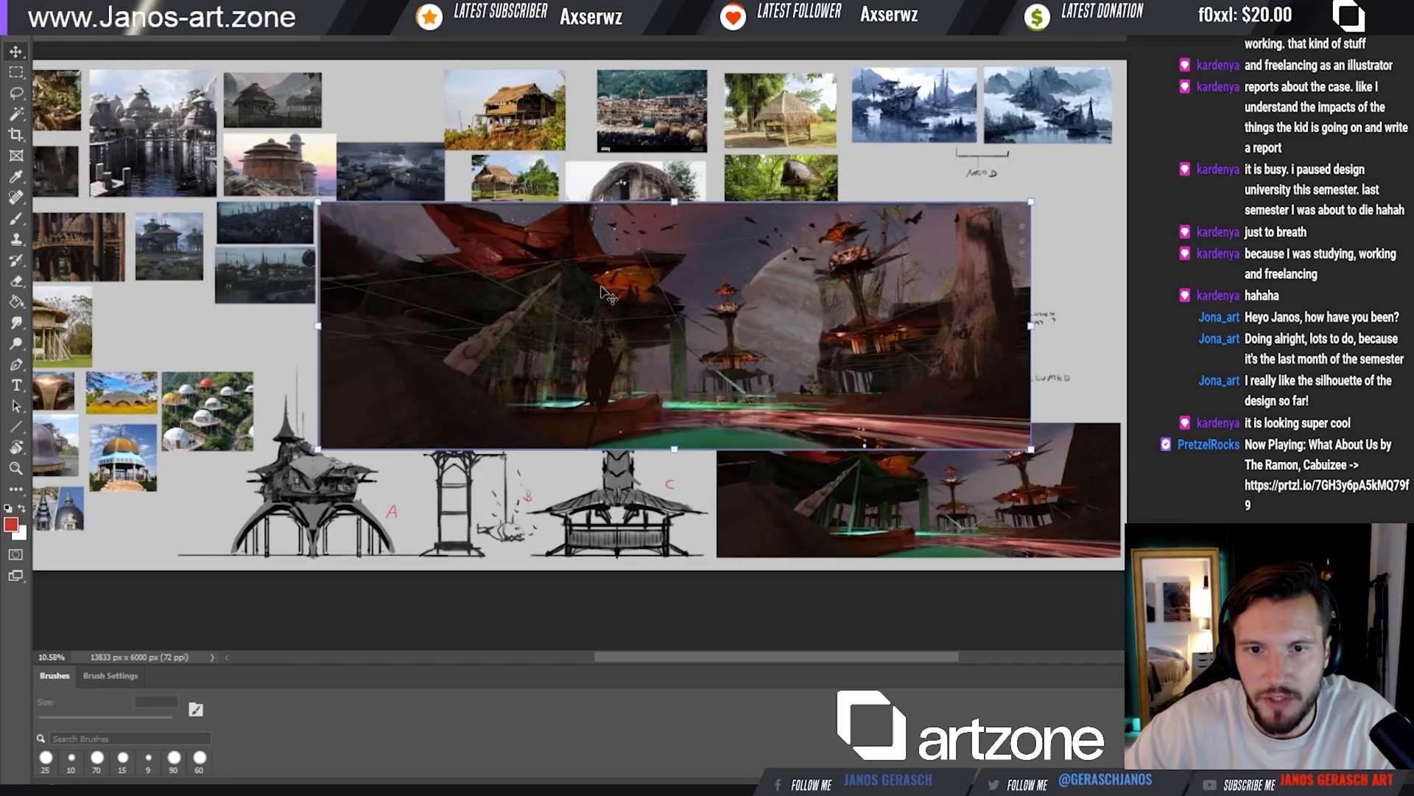
pyautogui.moveTo(311, 200); pyautogui.dragTo(379, 242)
pyautogui.moveTo(787, 349); pyautogui.dragTo(909, 342)
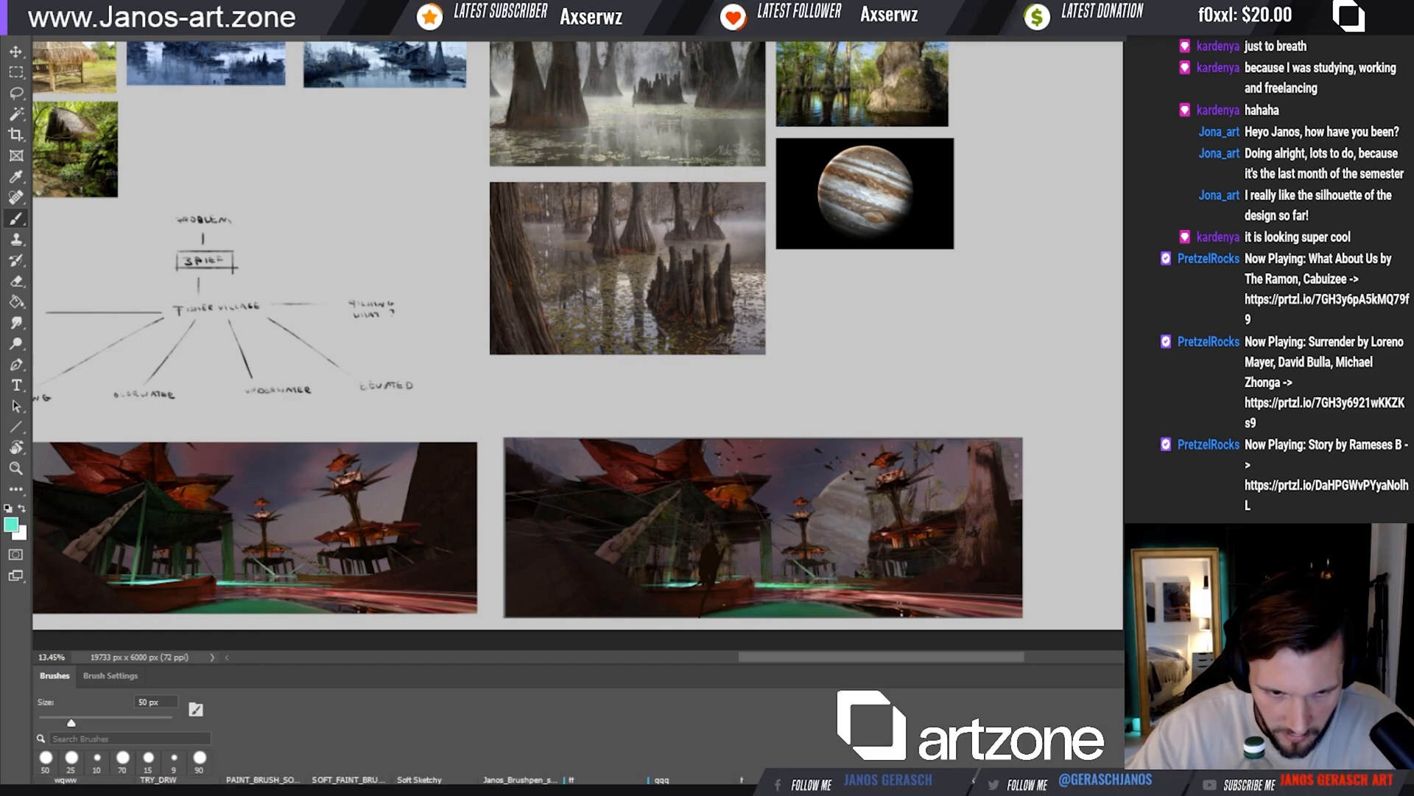
# Sample a muted purple-grey from the painting and brush it around the distant tower and planet with a large textured brush
pyautogui.press('i')
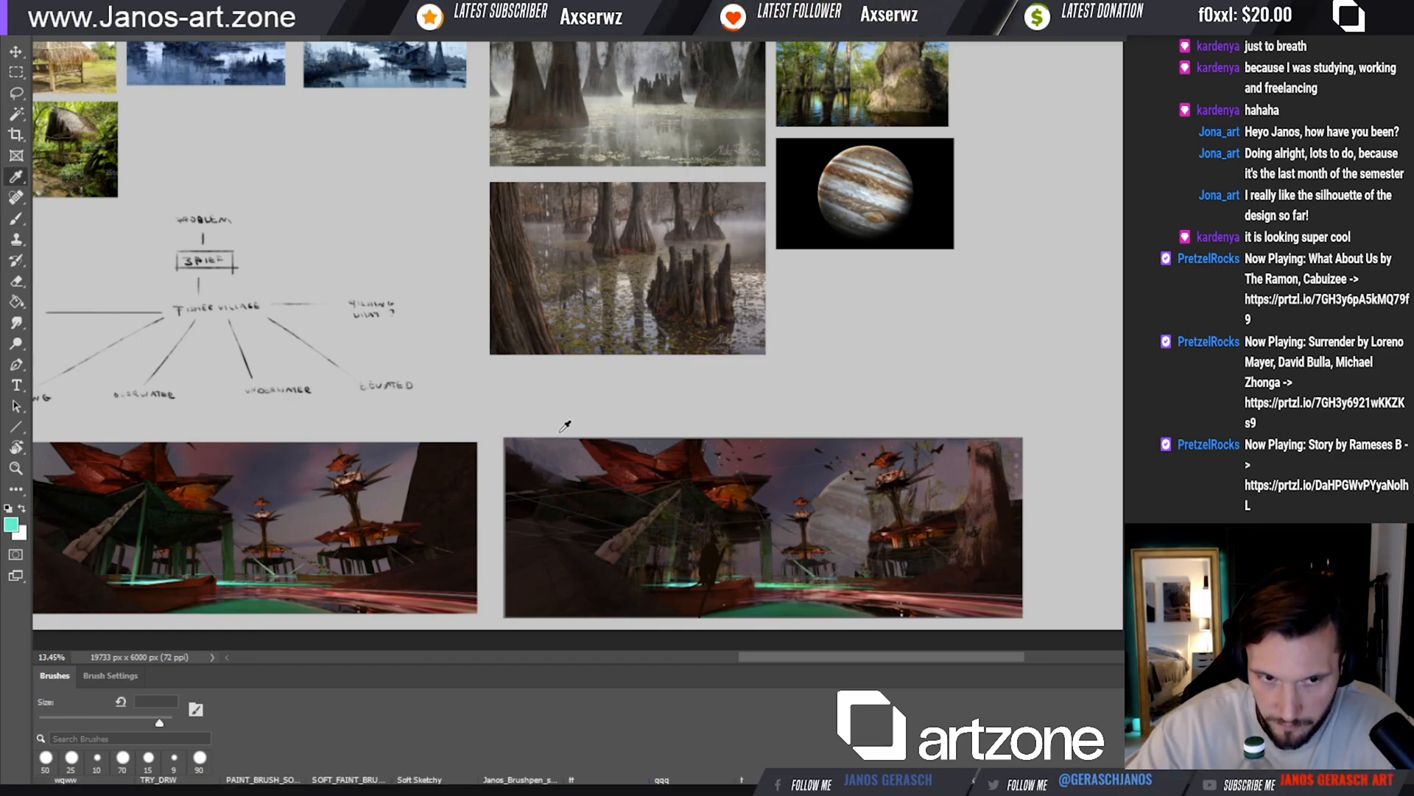
pyautogui.click(745, 498)
pyautogui.press('b')
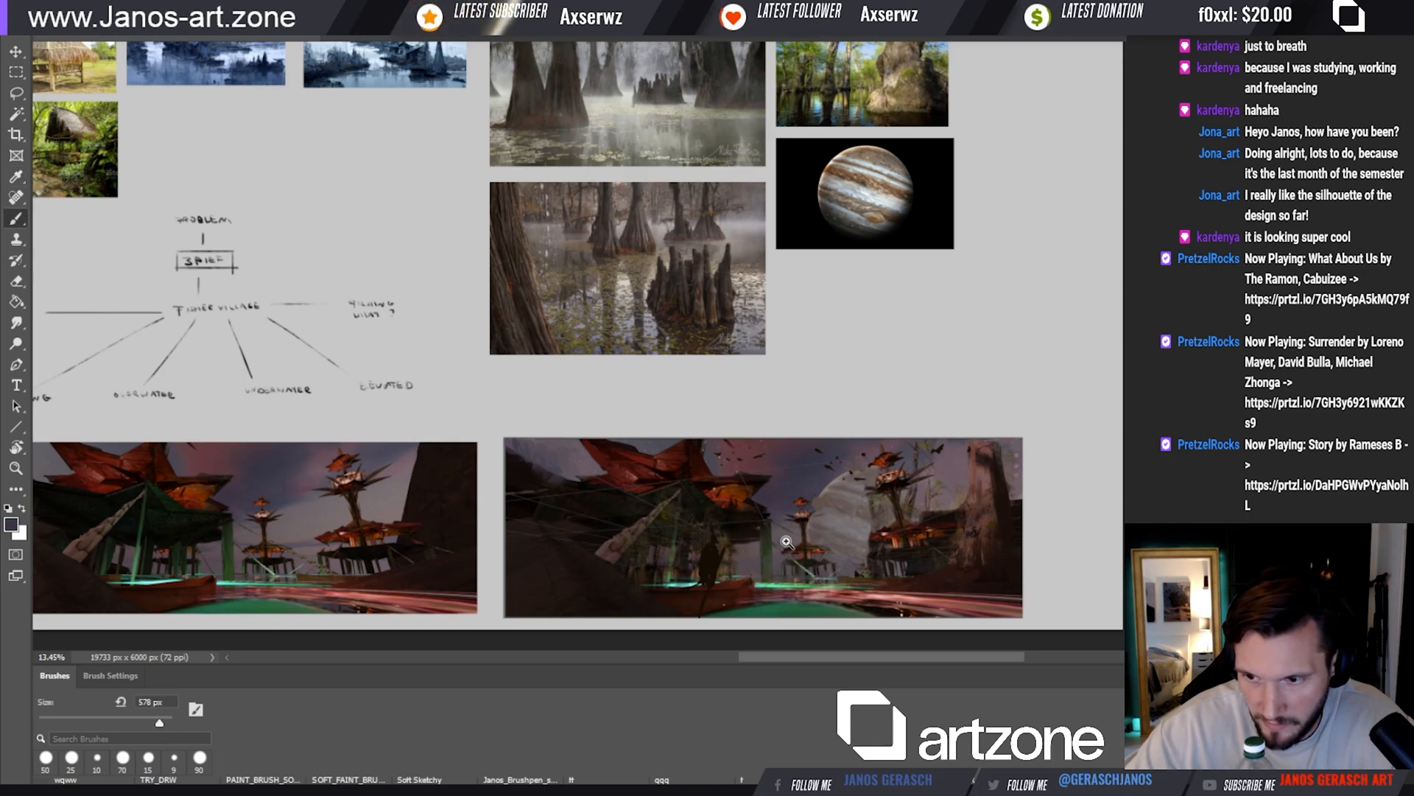
pyautogui.hotkey('ctrl', '+')
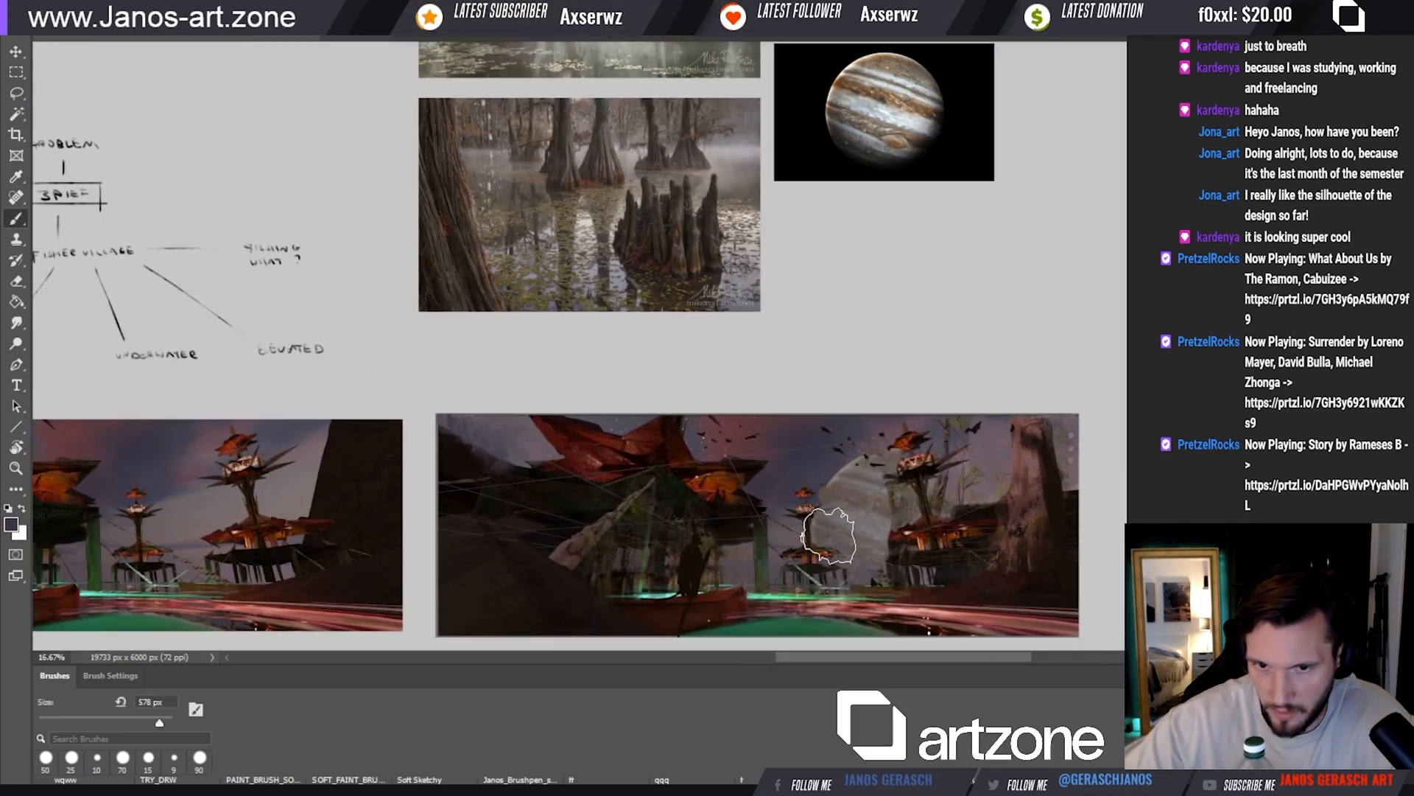
pyautogui.keyDown('ctrl'); pyautogui.click(792, 558); pyautogui.keyUp('ctrl')
pyautogui.moveTo(811, 558); pyautogui.dragTo(829, 473)
pyautogui.press(']')
pyautogui.moveTo(858, 421)
pyautogui.mouseDown()
pyautogui.moveTo(828, 414)
pyautogui.moveTo(843, 425)
pyautogui.moveTo(820, 457)
pyautogui.mouseUp()
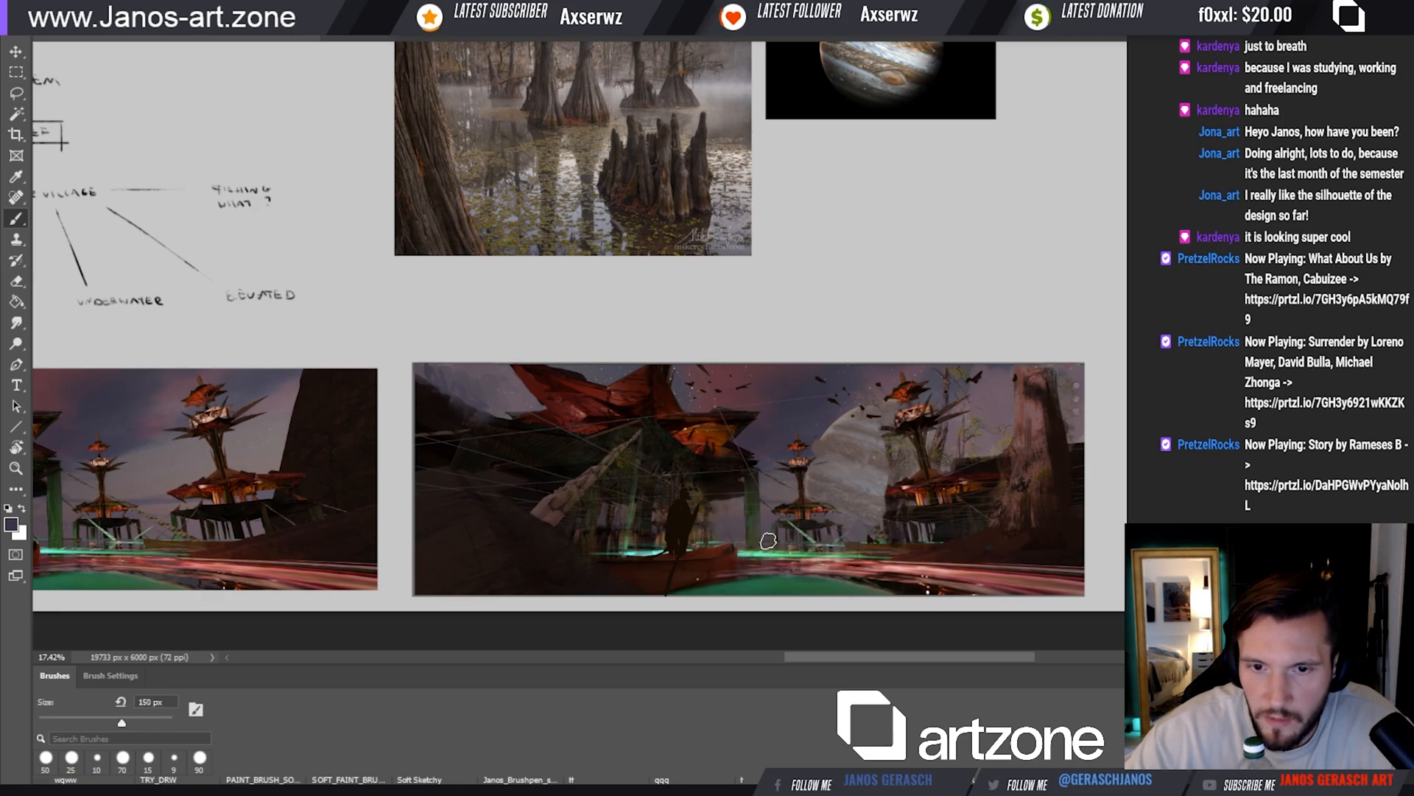
# Sample a light mauve-grey and paint soft mist along the water below the towers with a textured brush of about 250 px
pyautogui.press('i')
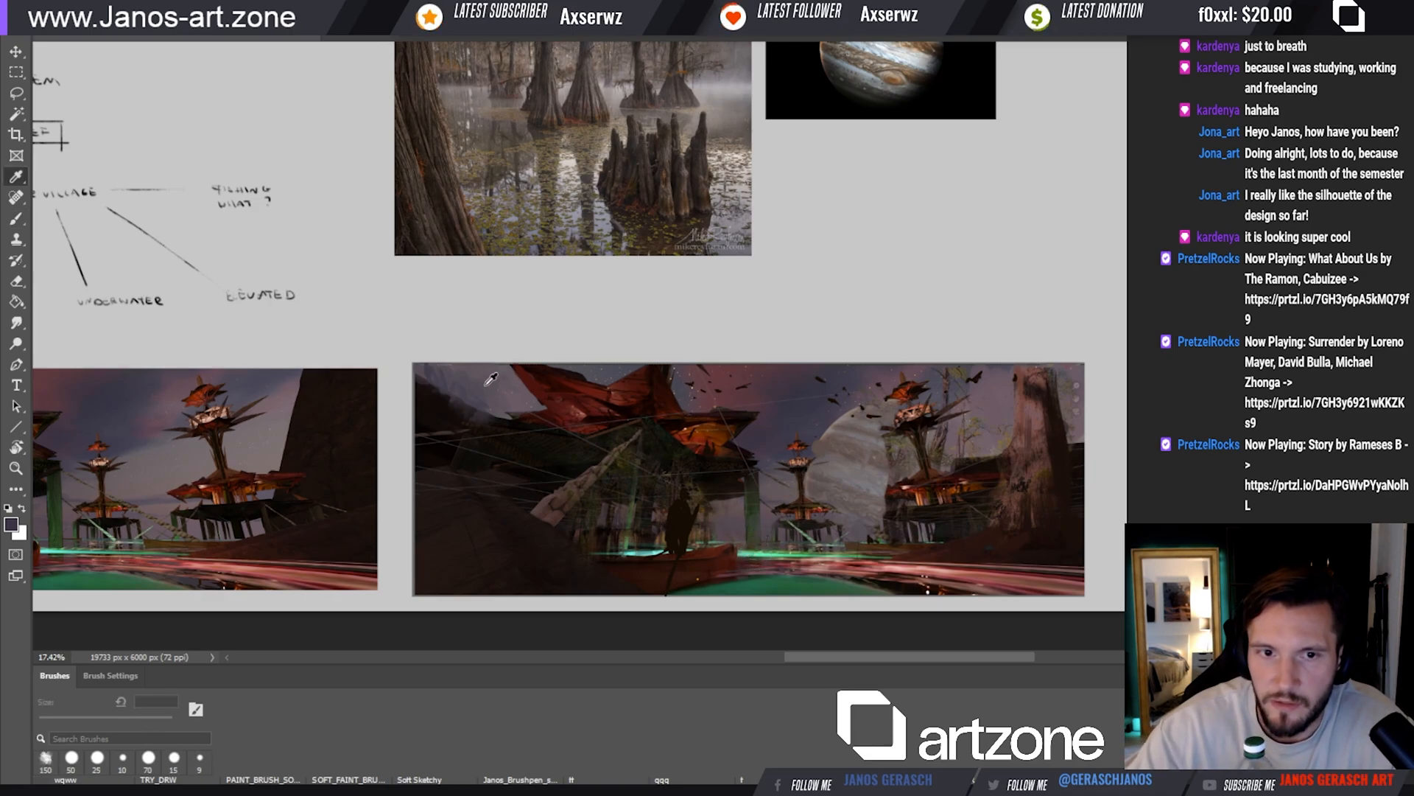
pyautogui.press('b')
pyautogui.press(']')
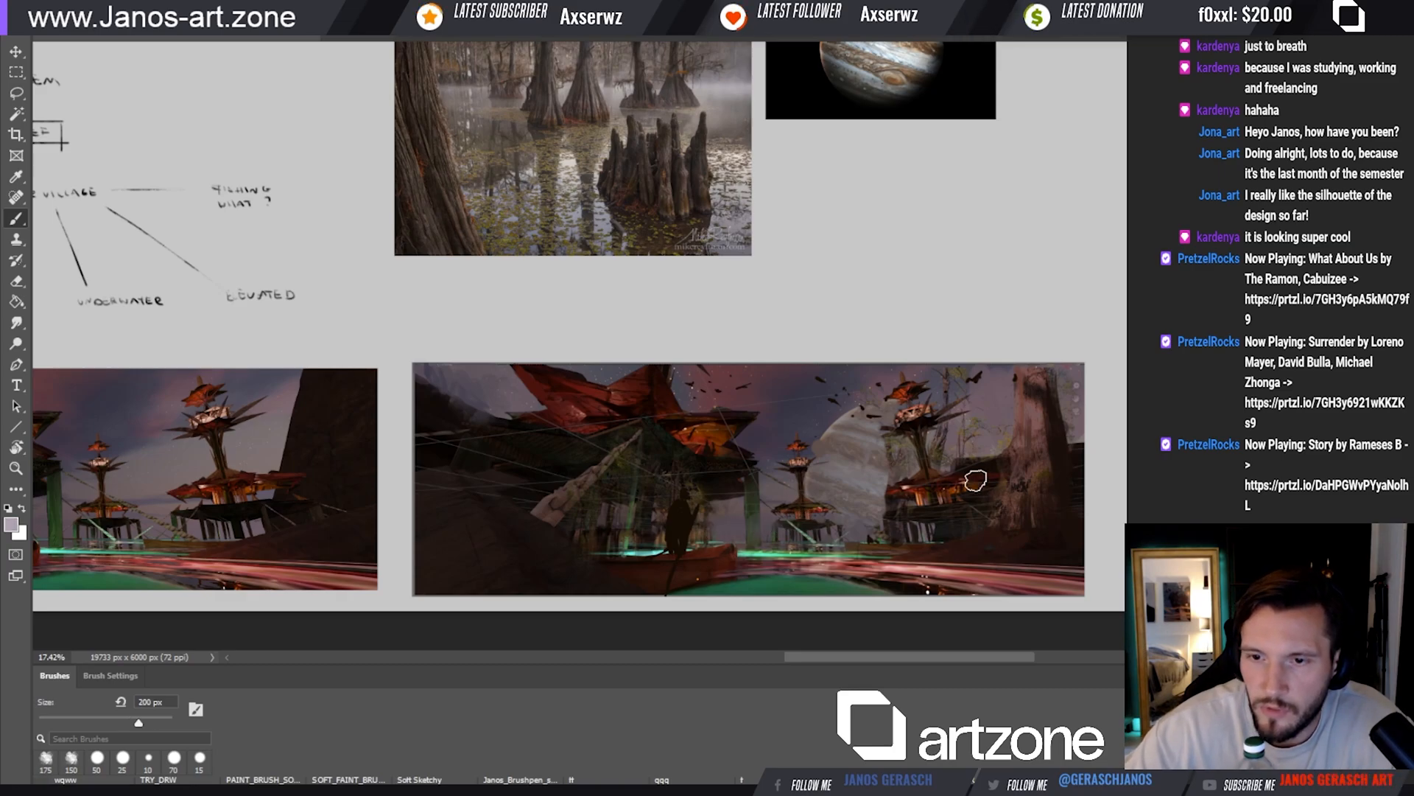
pyautogui.press('[')
pyautogui.press('[')
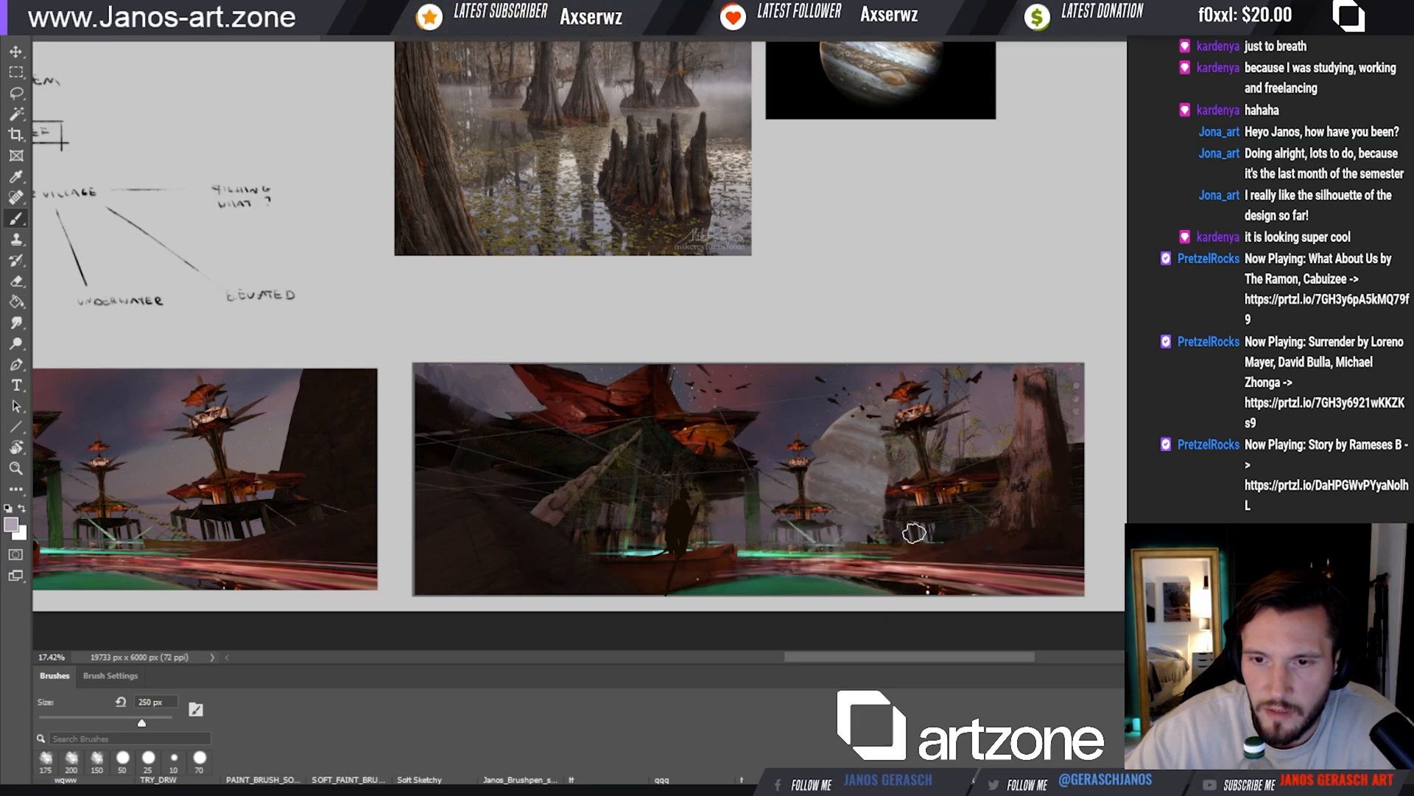
pyautogui.moveTo(926, 534); pyautogui.dragTo(915, 534)
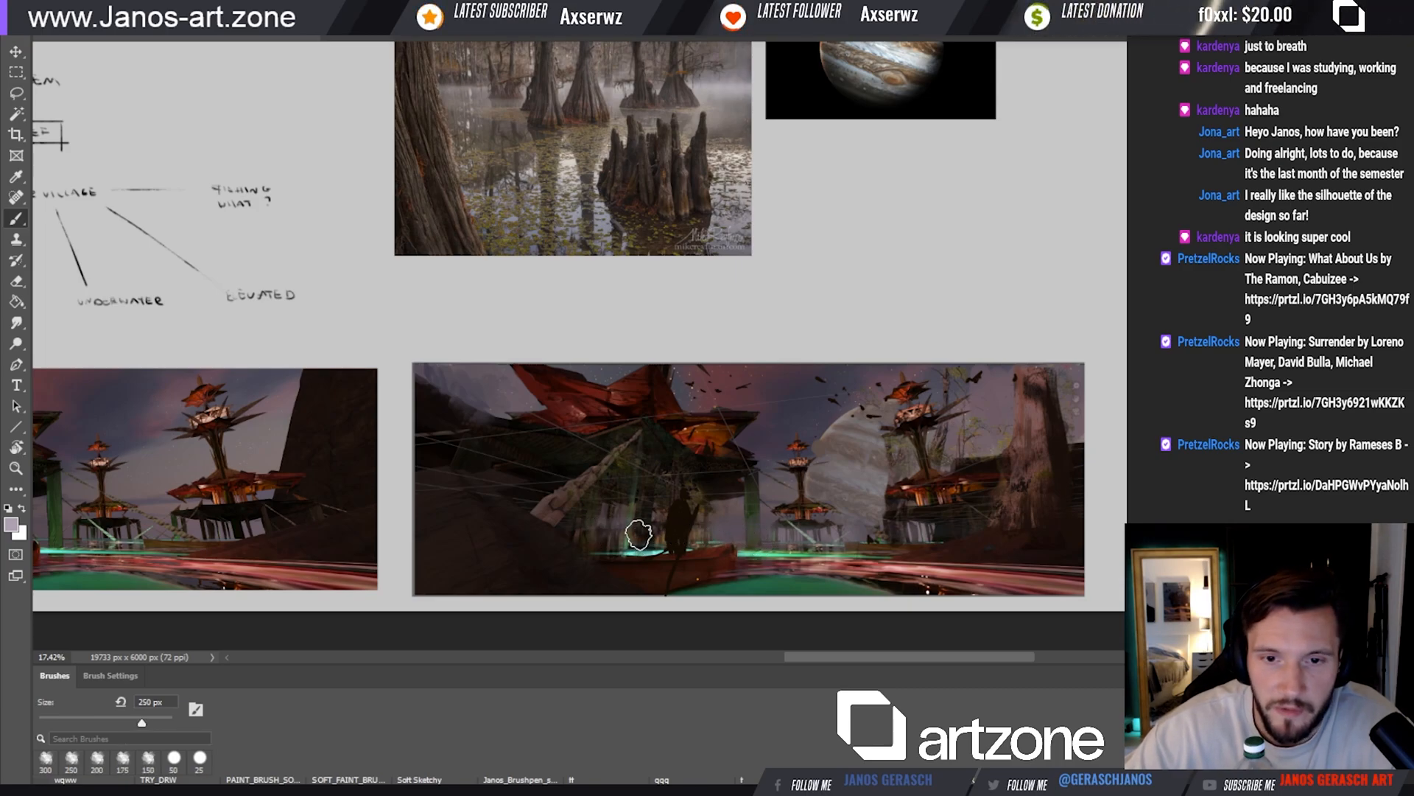
pyautogui.keyDown('alt'); pyautogui.click(913, 374); pyautogui.keyUp('alt')
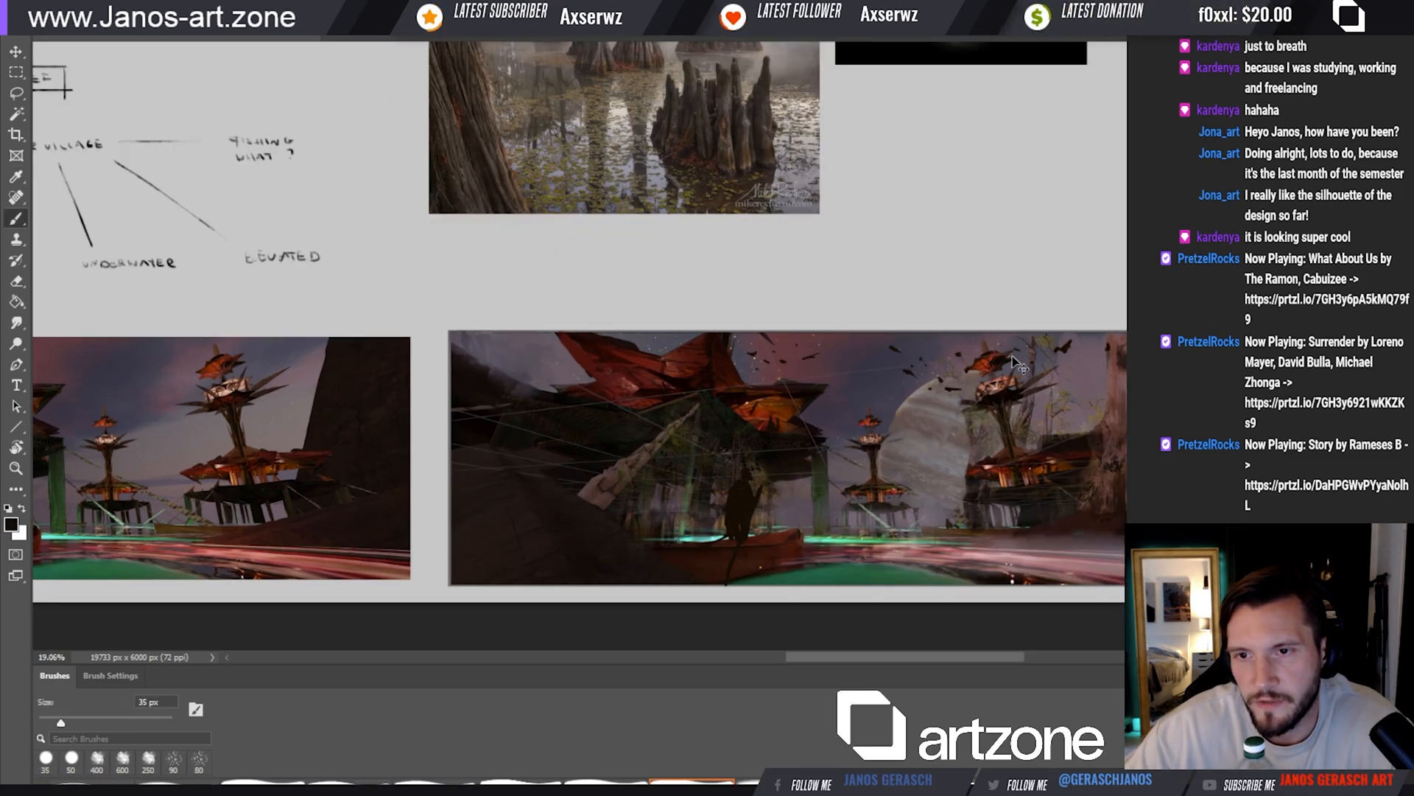
# Paint fine dark details beside the top of the small distant tower with a 10 px brush
pyautogui.keyDown('ctrl'); pyautogui.click(859, 434); pyautogui.keyUp('ctrl')
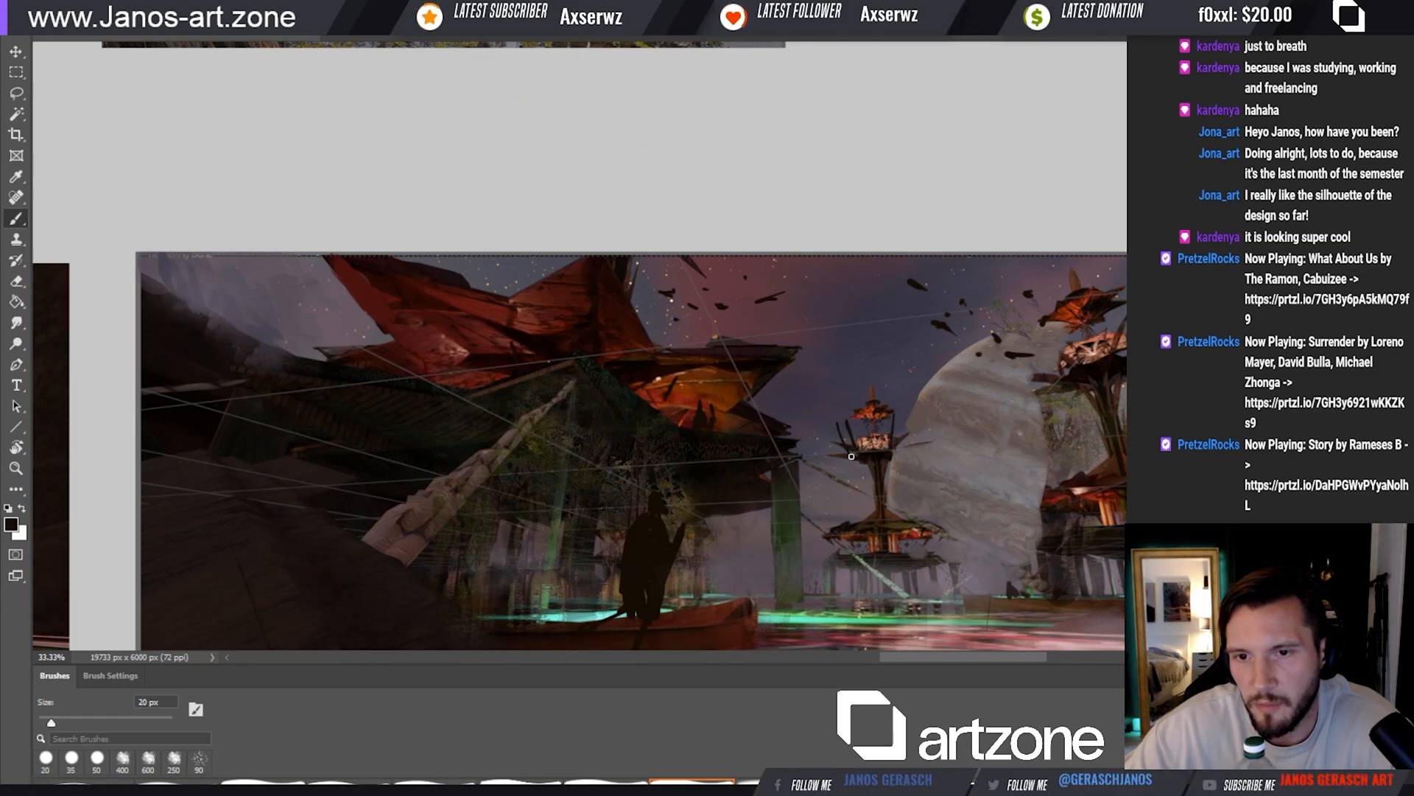
pyautogui.press('[')
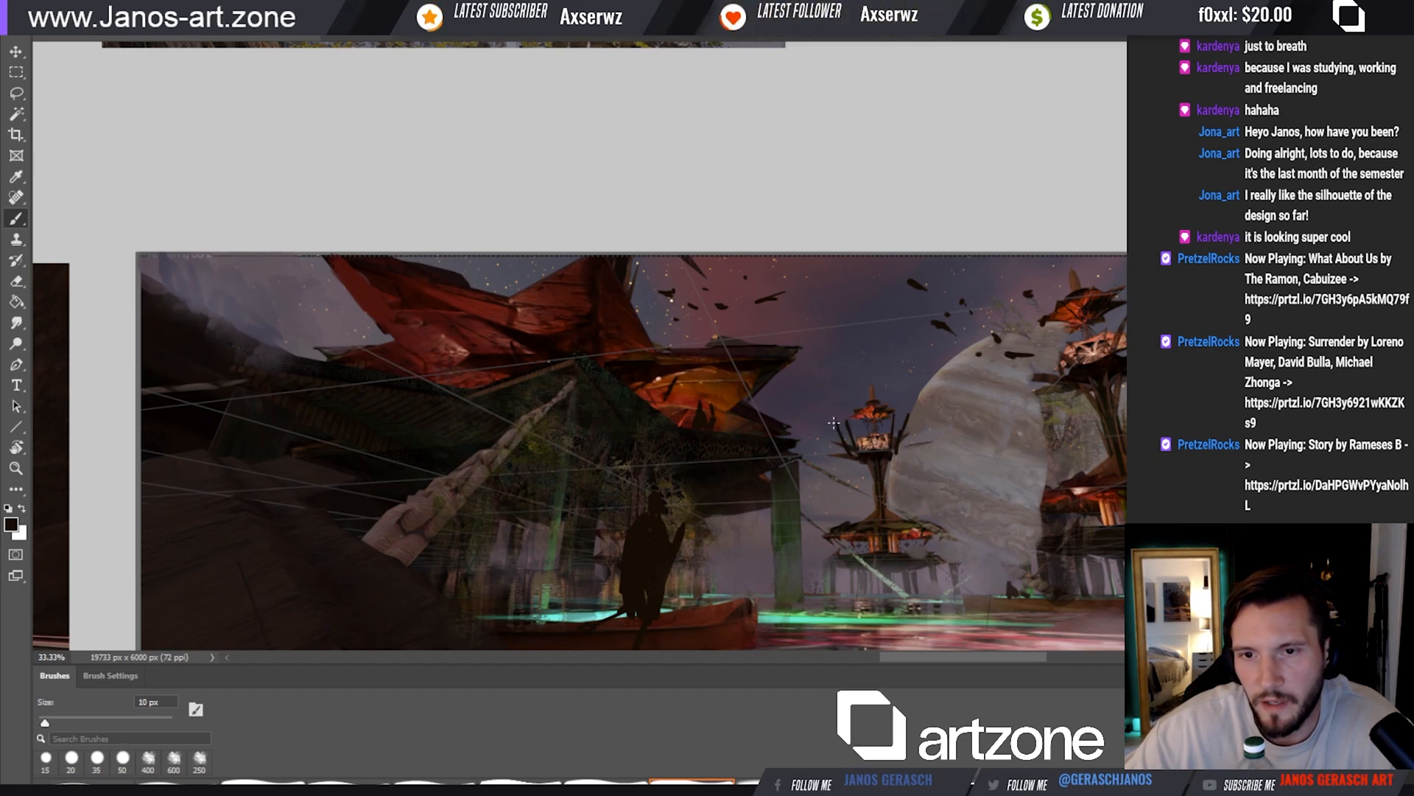
pyautogui.moveTo(835, 424); pyautogui.dragTo(840, 434)
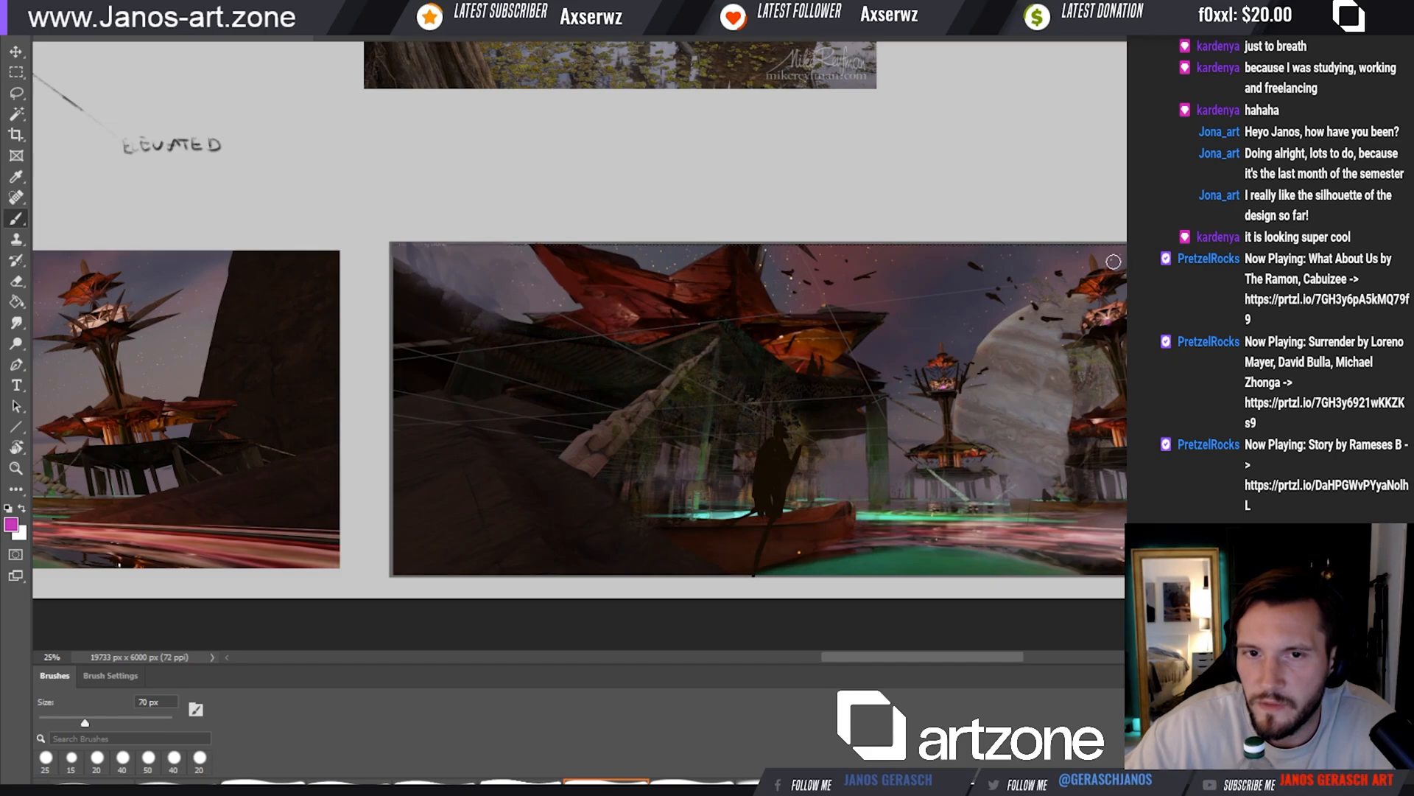
# Pick a dark red and paint a warm glow onto the large red leaf roof's outer wing, using brush sizes of 100 to 175 px
pyautogui.moveTo(1119, 337); pyautogui.dragTo(1063, 346)
pyautogui.press('i')
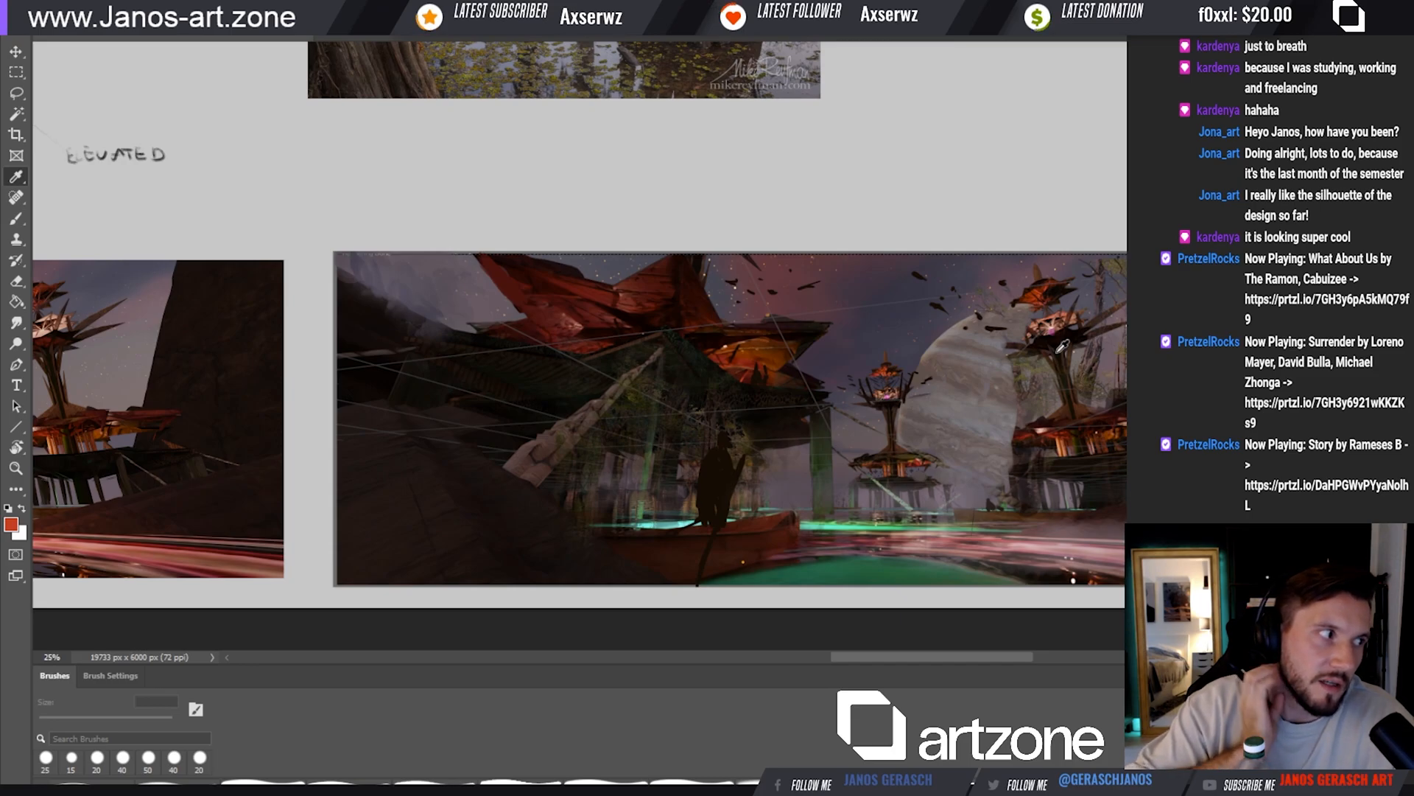
pyautogui.moveTo(850, 393); pyautogui.dragTo(802, 392)
pyautogui.press('b')
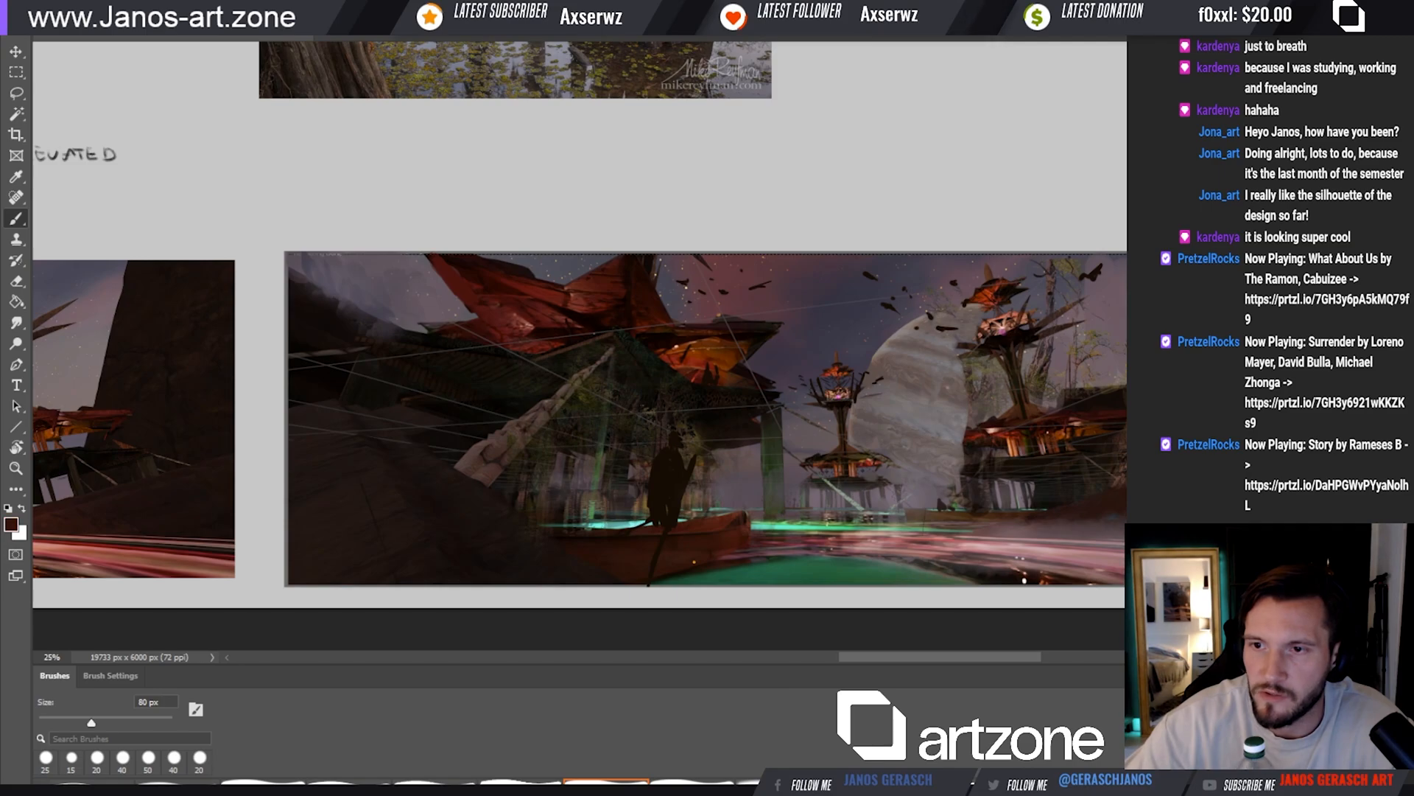
pyautogui.press(']')
pyautogui.press(']')
pyautogui.press(']')
pyautogui.press(']')
pyautogui.press(']')
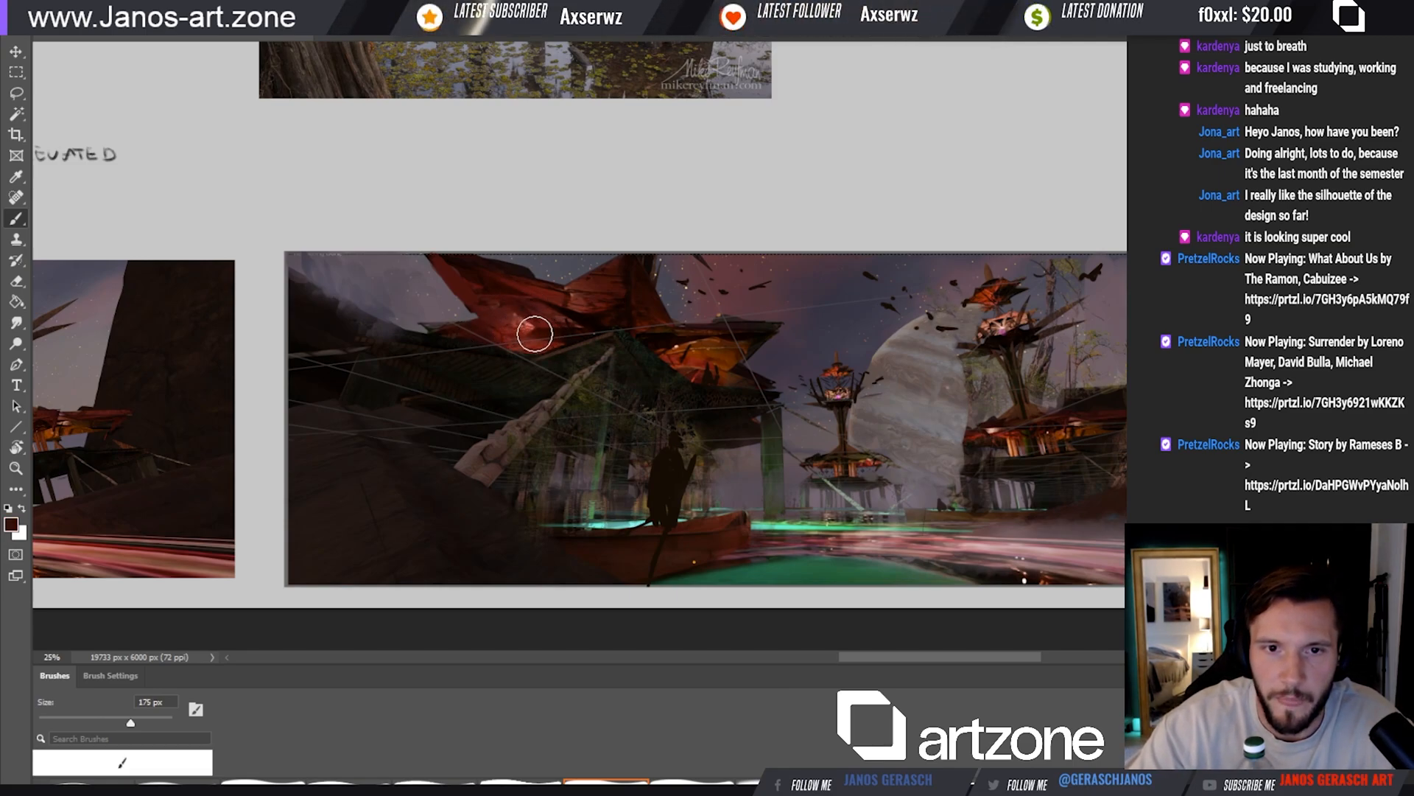
pyautogui.press('[')
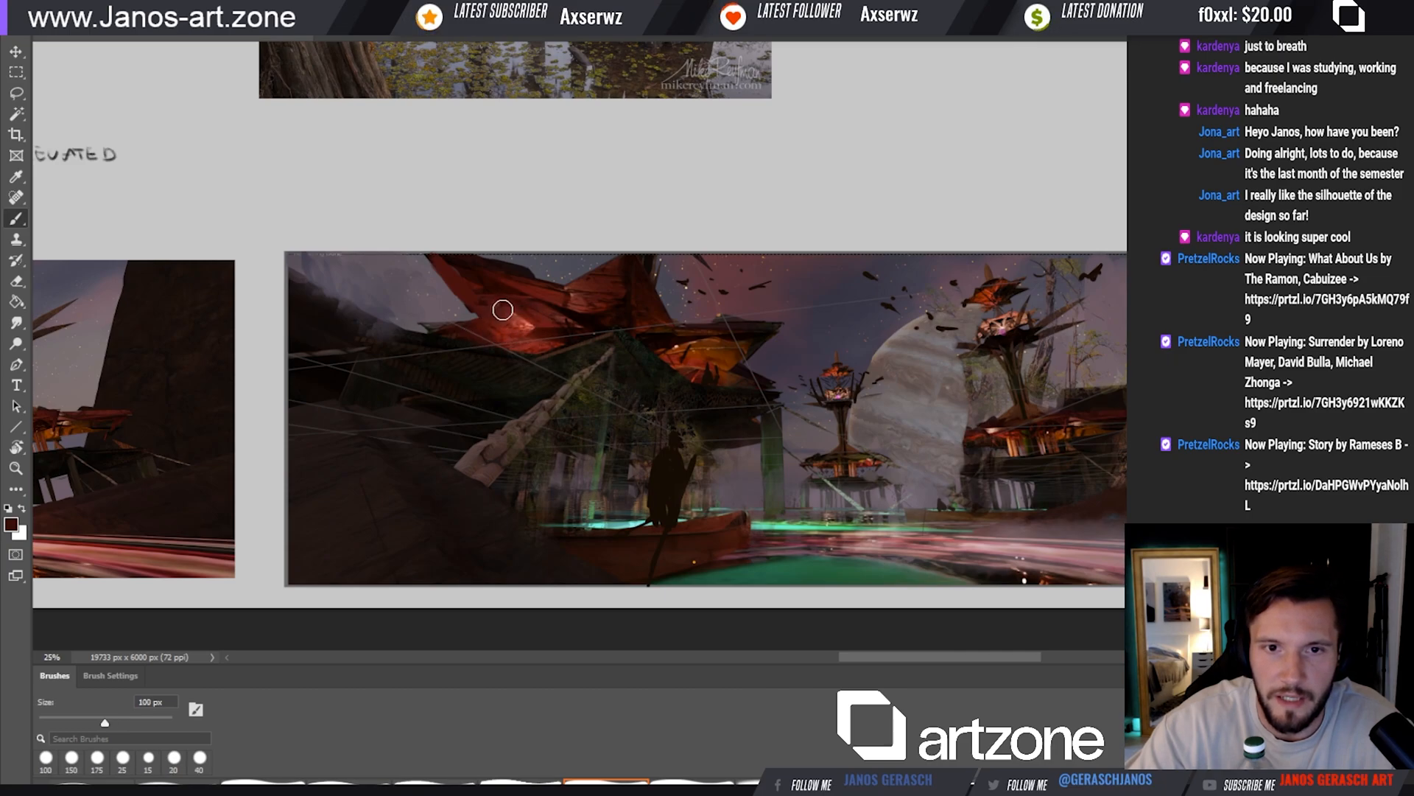
# Extend the red glow across the roof's centre and the orange leaf canopy with 175 px and 150 px brushes
pyautogui.press(']')
pyautogui.press(']')
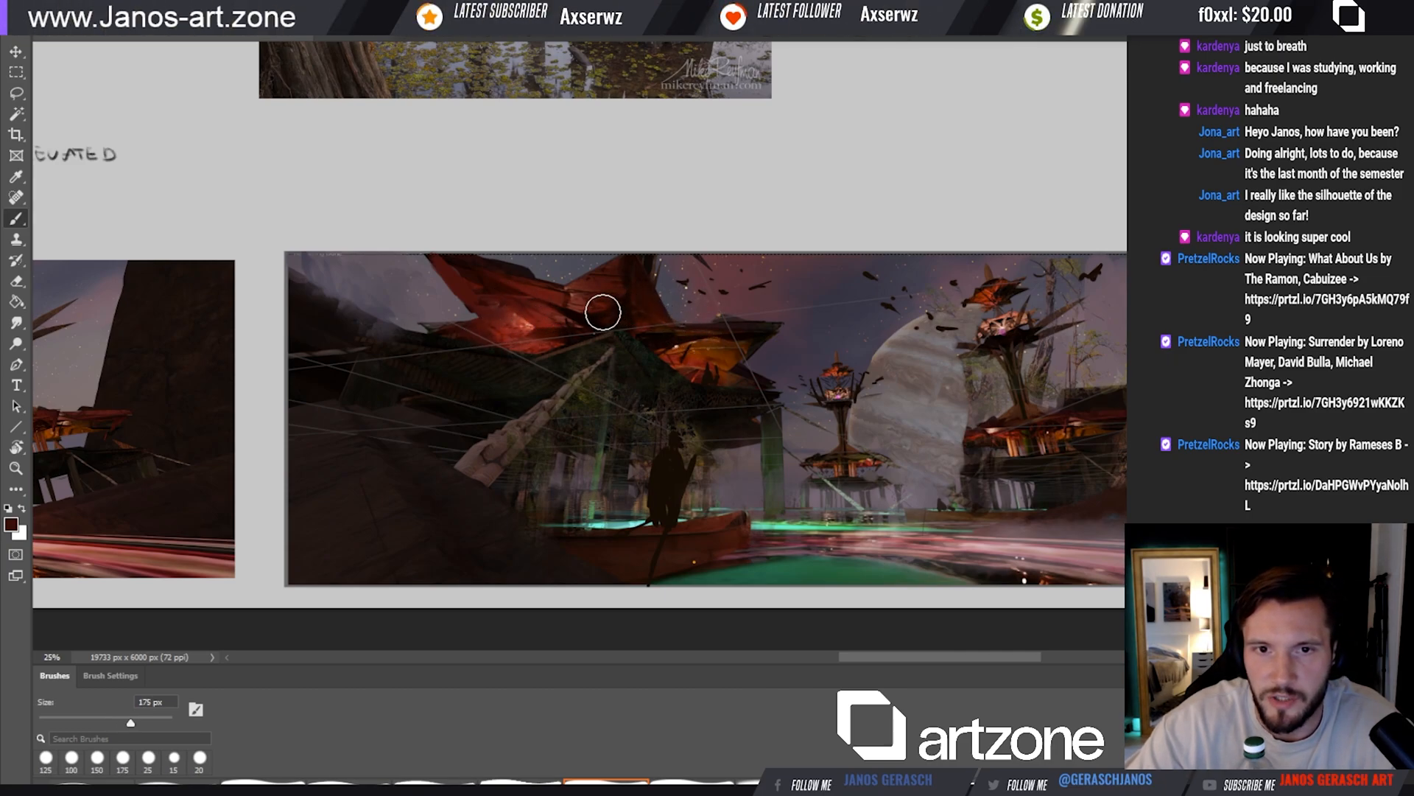
pyautogui.press('[')
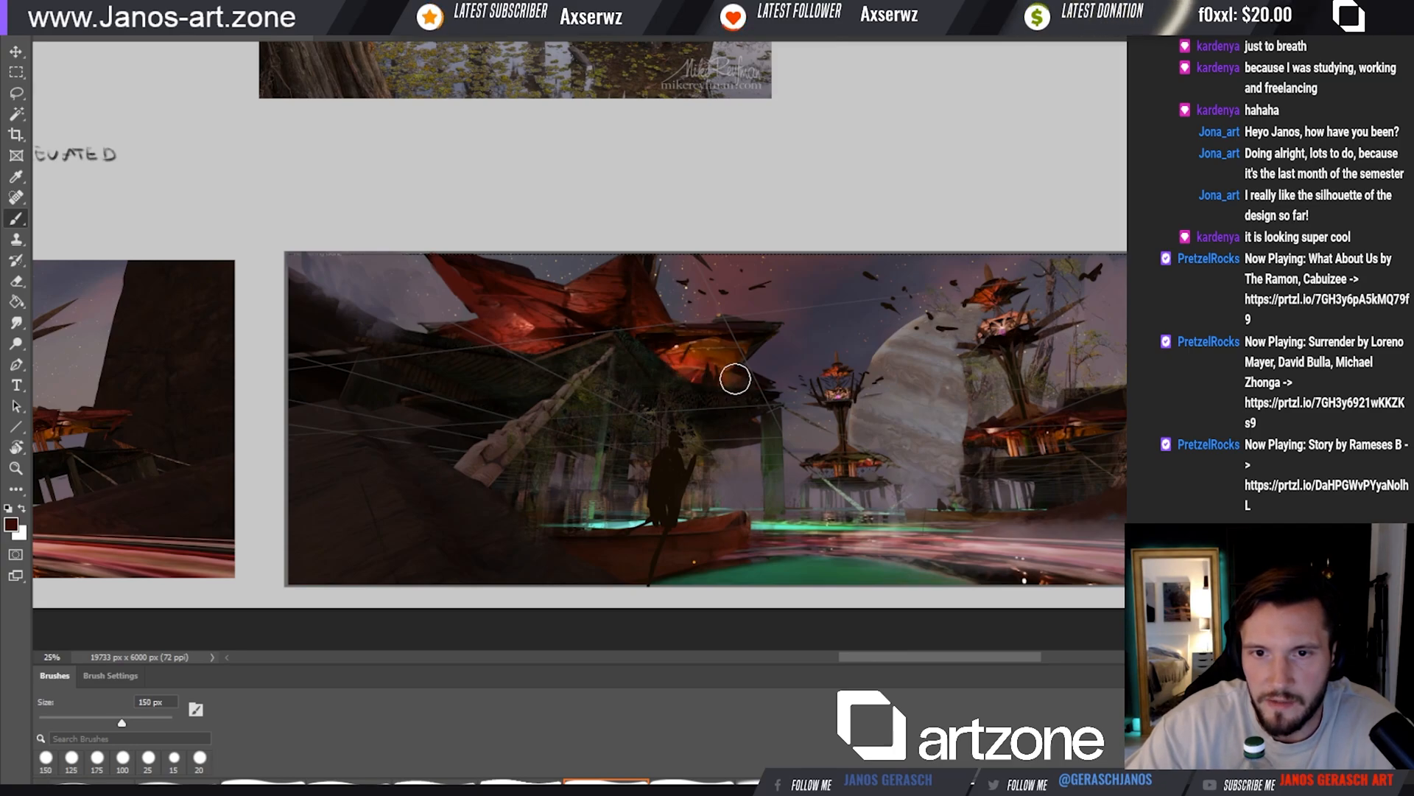
pyautogui.moveTo(744, 438)
pyautogui.mouseDown()
pyautogui.moveTo(777, 439)
pyautogui.moveTo(731, 444)
pyautogui.mouseUp()
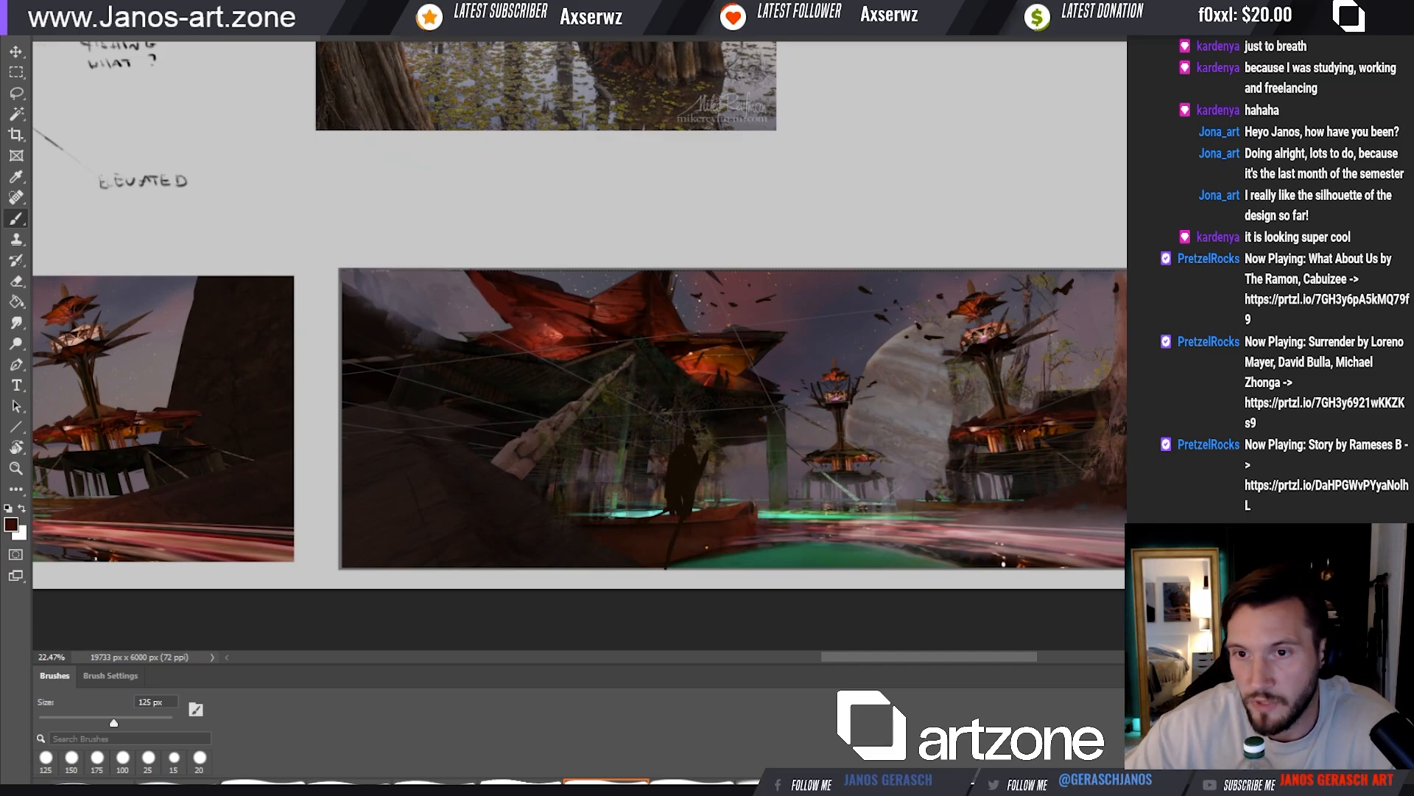
# Touch up the large background tower's lower leaf tier with dark red, reducing the brush from 100 to 80 px
pyautogui.click(898, 444)
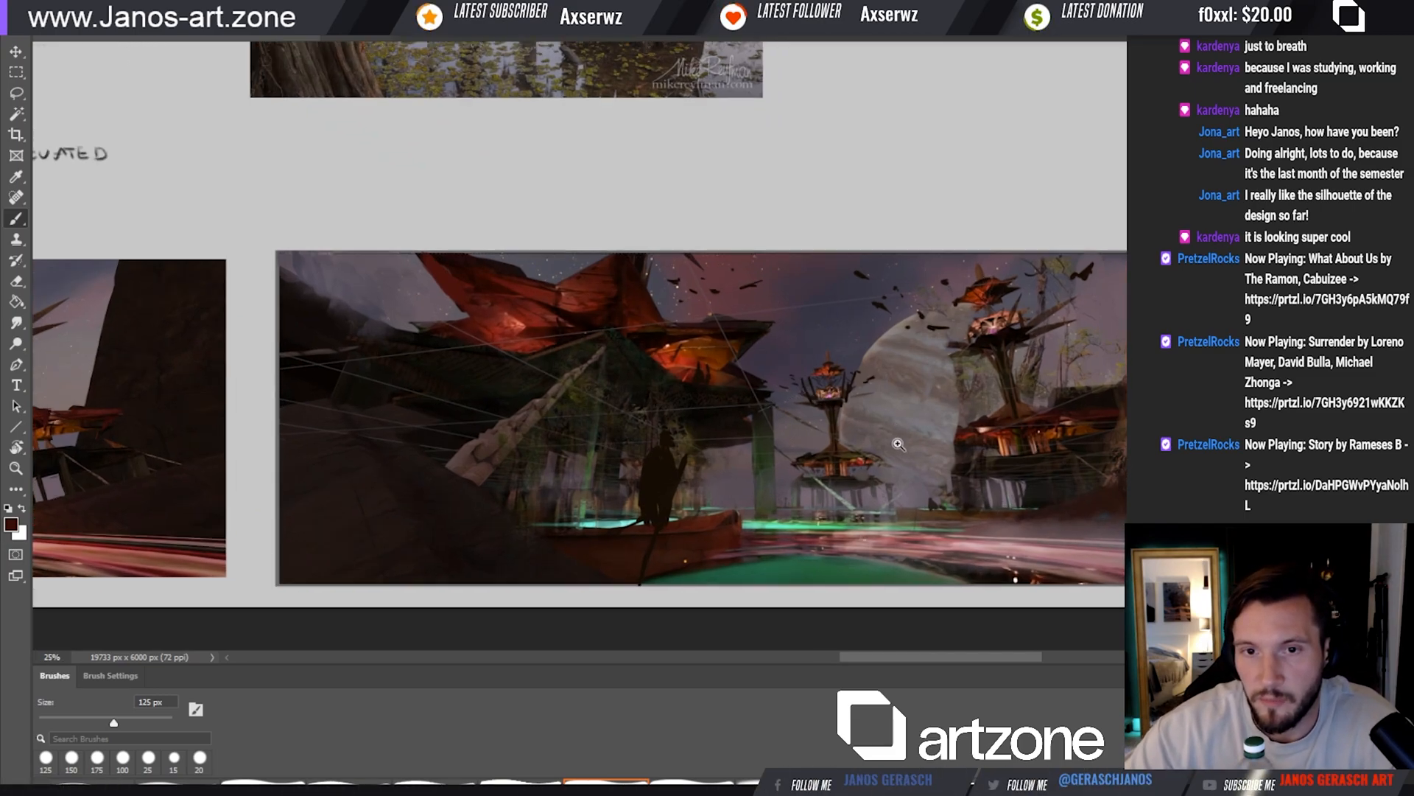
pyautogui.click(1015, 436)
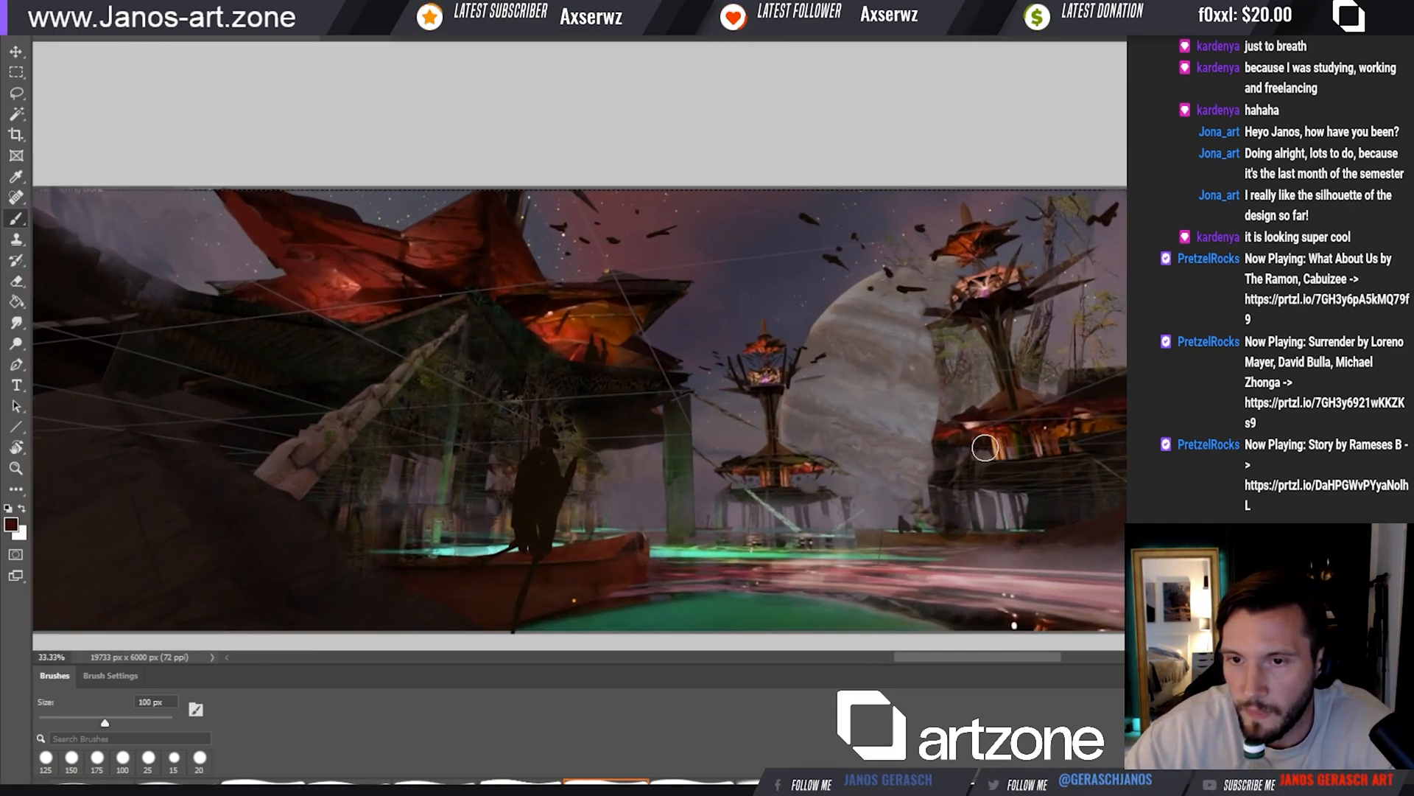
pyautogui.press('[')
pyautogui.press('[')
pyautogui.moveTo(1149, 398); pyautogui.dragTo(1103, 431)
# Compare the painted village scene with the original render beside it on the board
pyautogui.moveTo(858, 461)
pyautogui.mouseDown()
pyautogui.moveTo(1274, 447)
pyautogui.moveTo(1076, 475)
pyautogui.moveTo(1118, 478)
pyautogui.mouseUp()
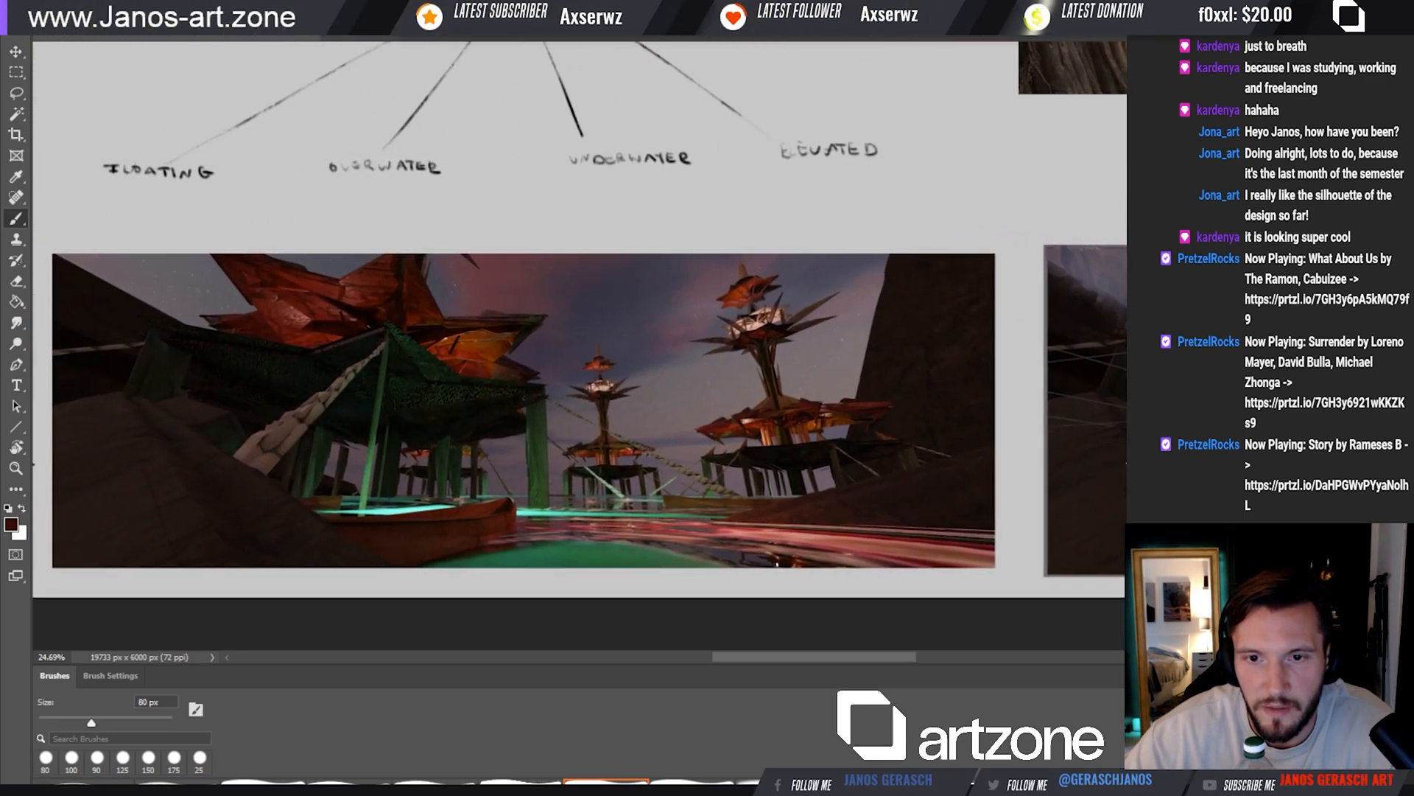
pyautogui.moveTo(1031, 396)
pyautogui.mouseDown()
pyautogui.moveTo(888, 418)
pyautogui.moveTo(772, 398)
pyautogui.mouseUp()
pyautogui.moveTo(1076, 401); pyautogui.dragTo(667, 416)
pyautogui.moveTo(899, 416)
pyautogui.mouseDown()
pyautogui.moveTo(1120, 404)
pyautogui.moveTo(960, 426)
pyautogui.moveTo(1079, 424)
pyautogui.mouseUp()
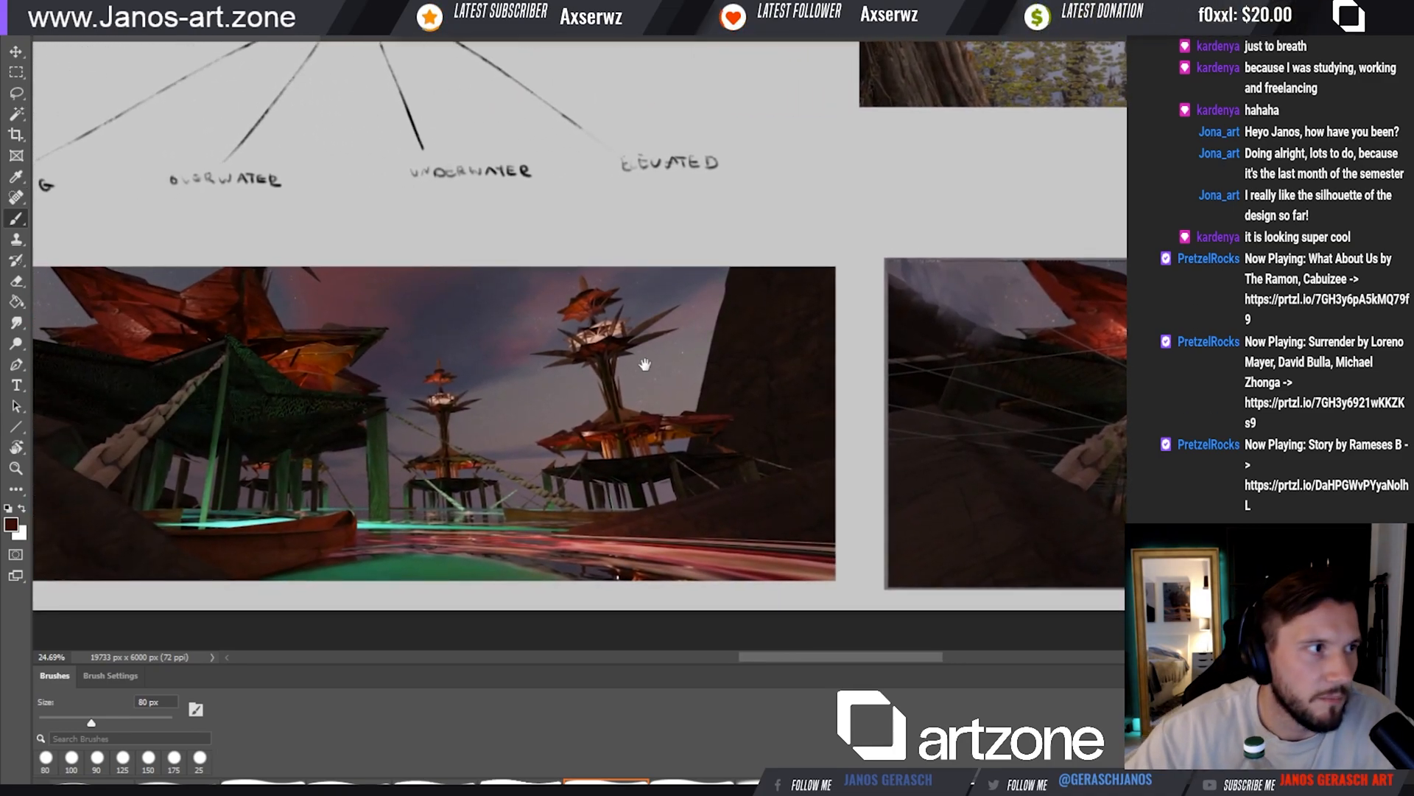
# Soften the red glow on the large leaf roof's outer wing in the painted scene with a 250 px eraser
pyautogui.moveTo(591, 414); pyautogui.dragTo(489, 464)
pyautogui.moveTo(924, 471)
pyautogui.mouseDown()
pyautogui.moveTo(578, 480)
pyautogui.moveTo(648, 443)
pyautogui.mouseUp()
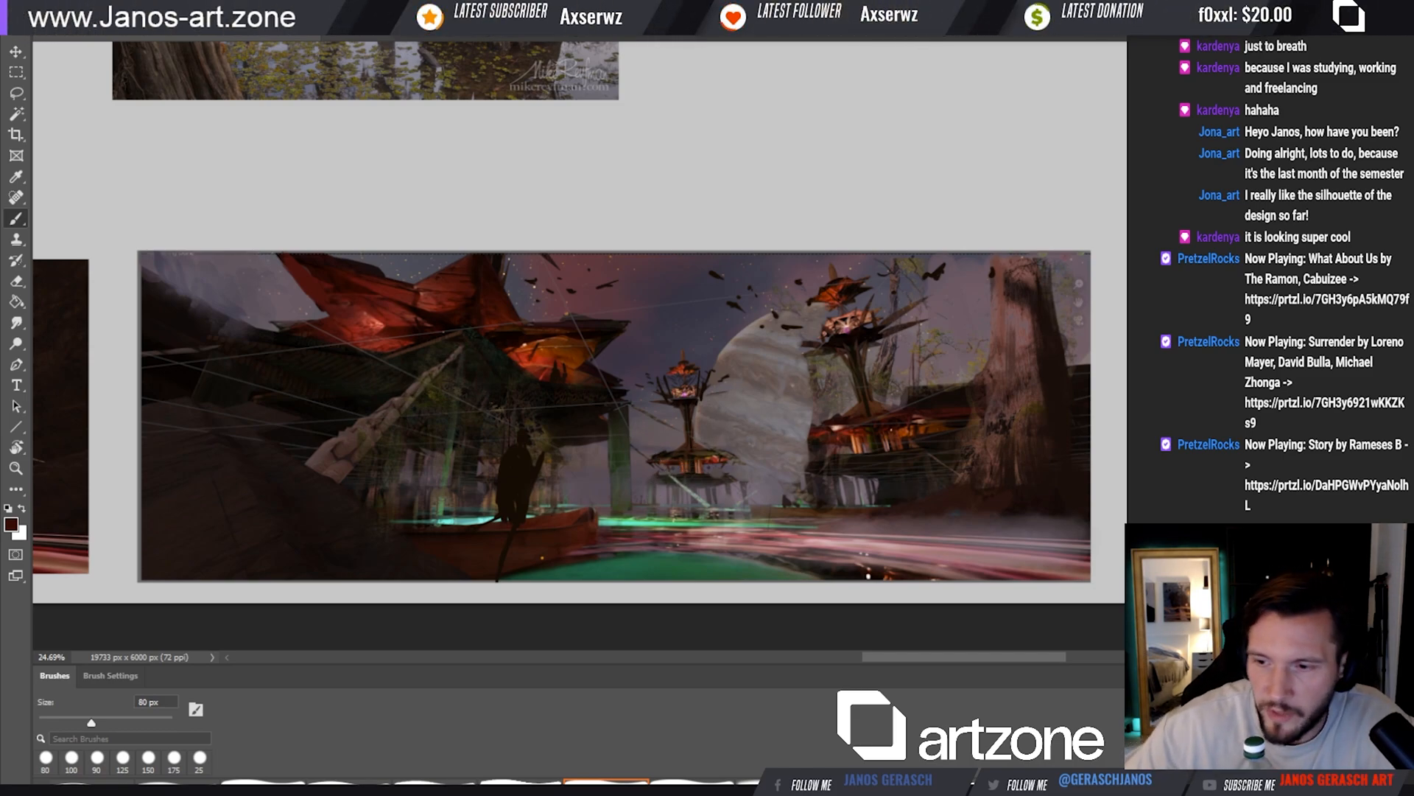
pyautogui.press('e')
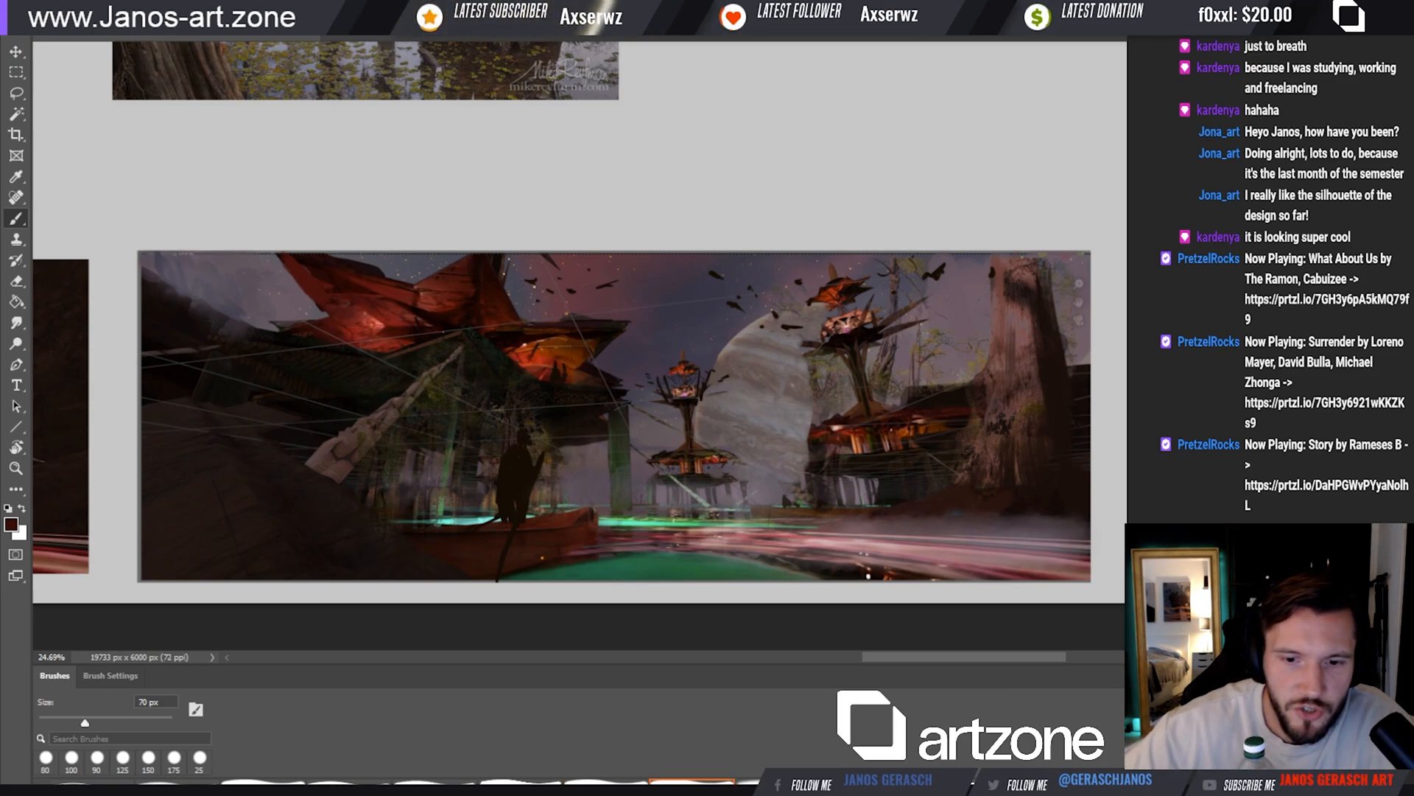
pyautogui.press(']')
pyautogui.press(']')
pyautogui.moveTo(355, 337); pyautogui.dragTo(375, 319)
pyautogui.moveTo(489, 456); pyautogui.dragTo(579, 503)
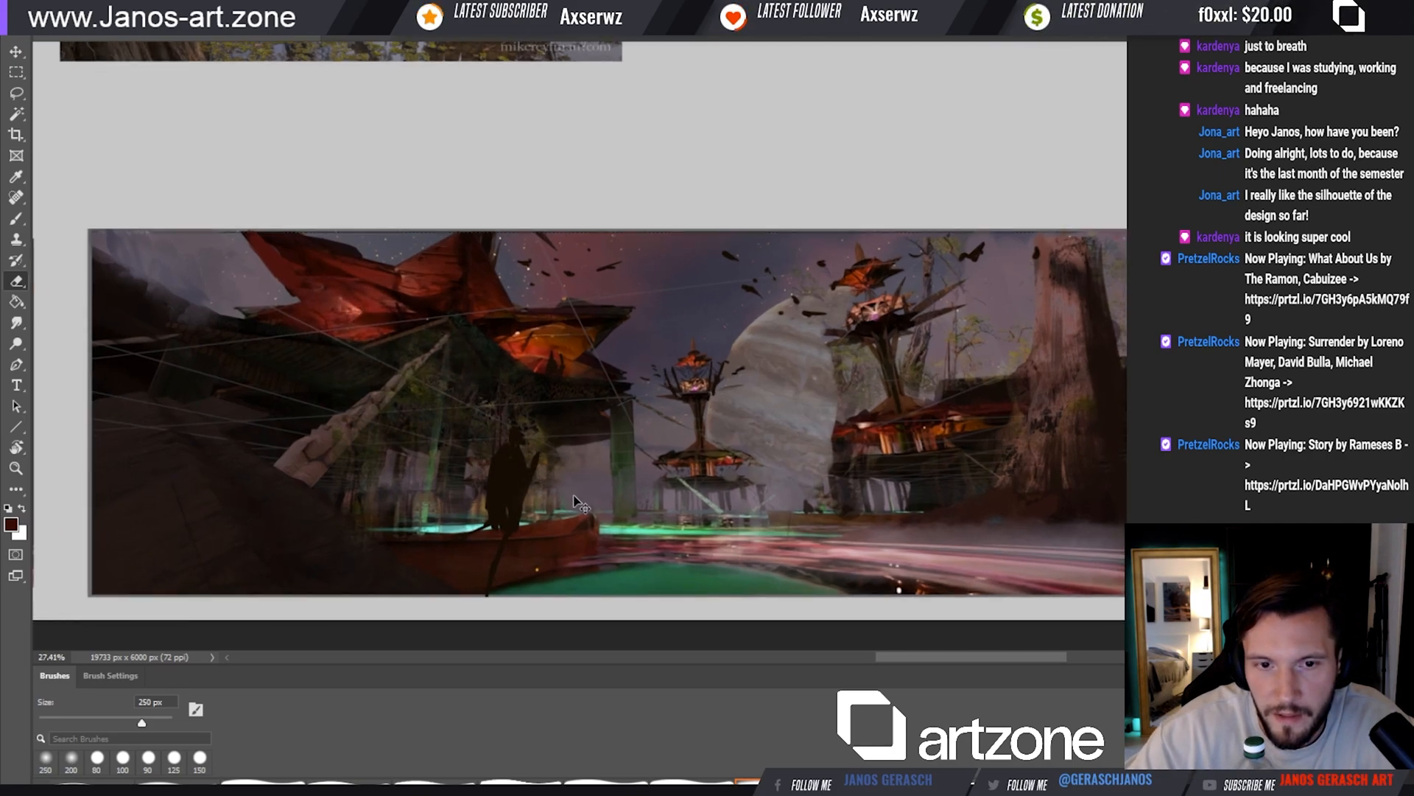
# Sample a near-black tone and touch up the silhouetted figure's head with a 60 px brush
pyautogui.press('b')
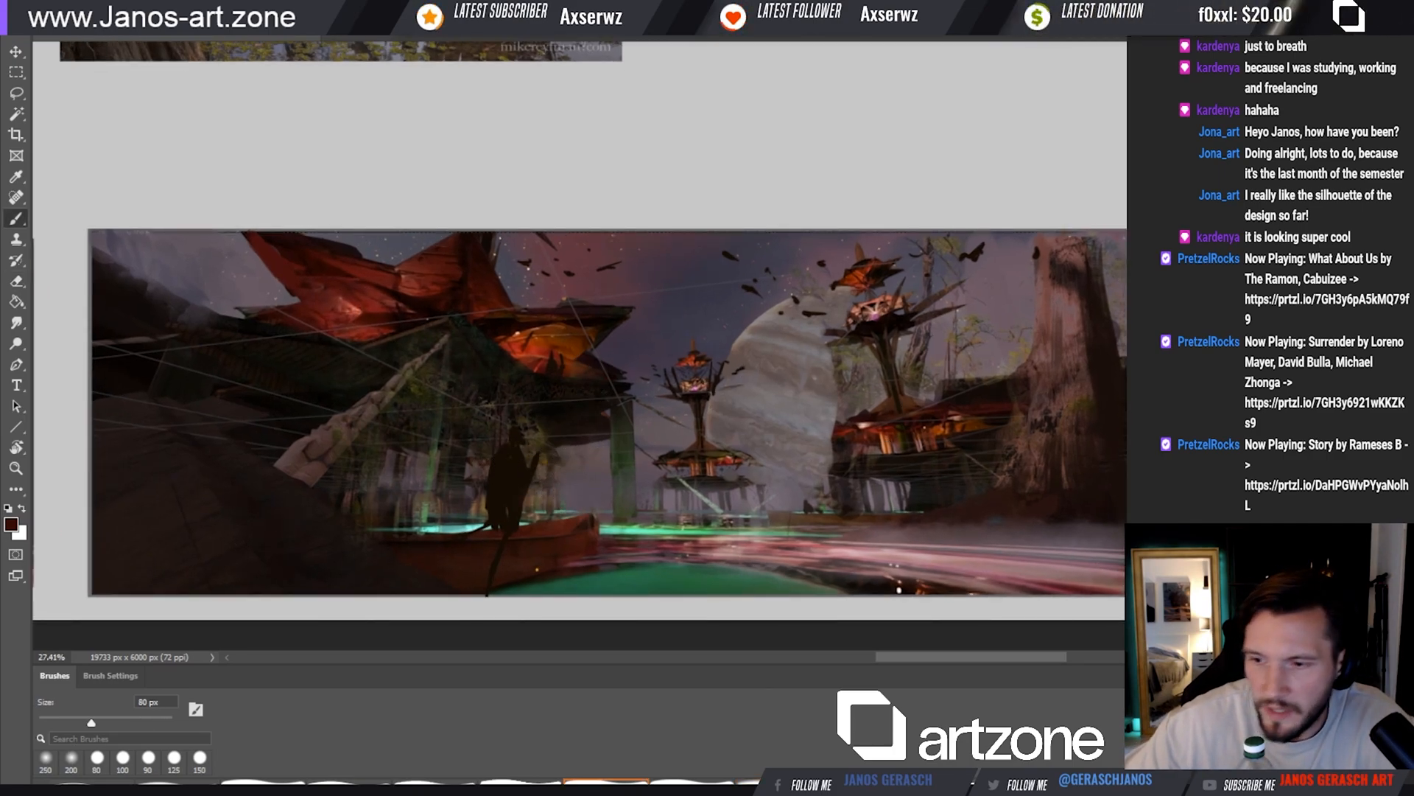
pyautogui.press('i')
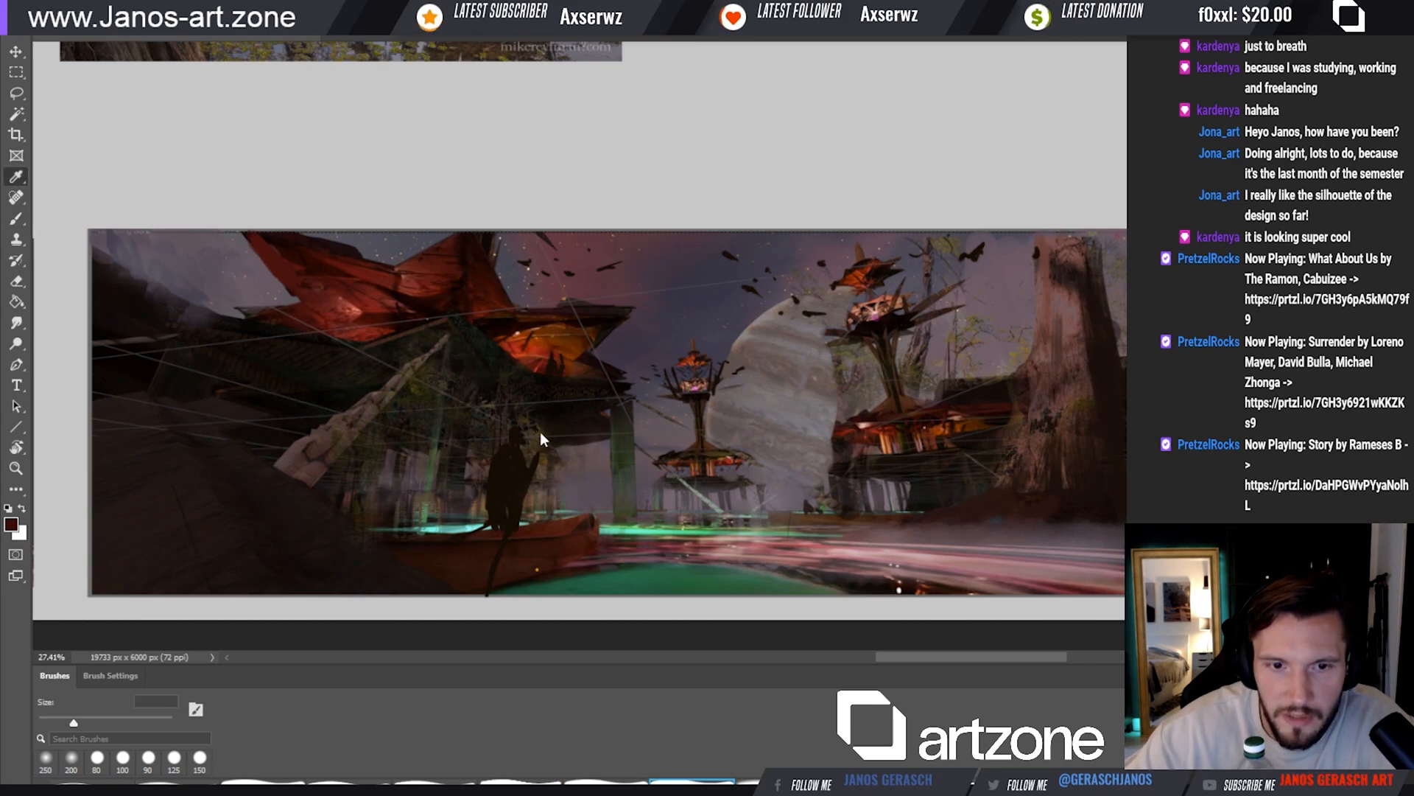
pyautogui.press('b')
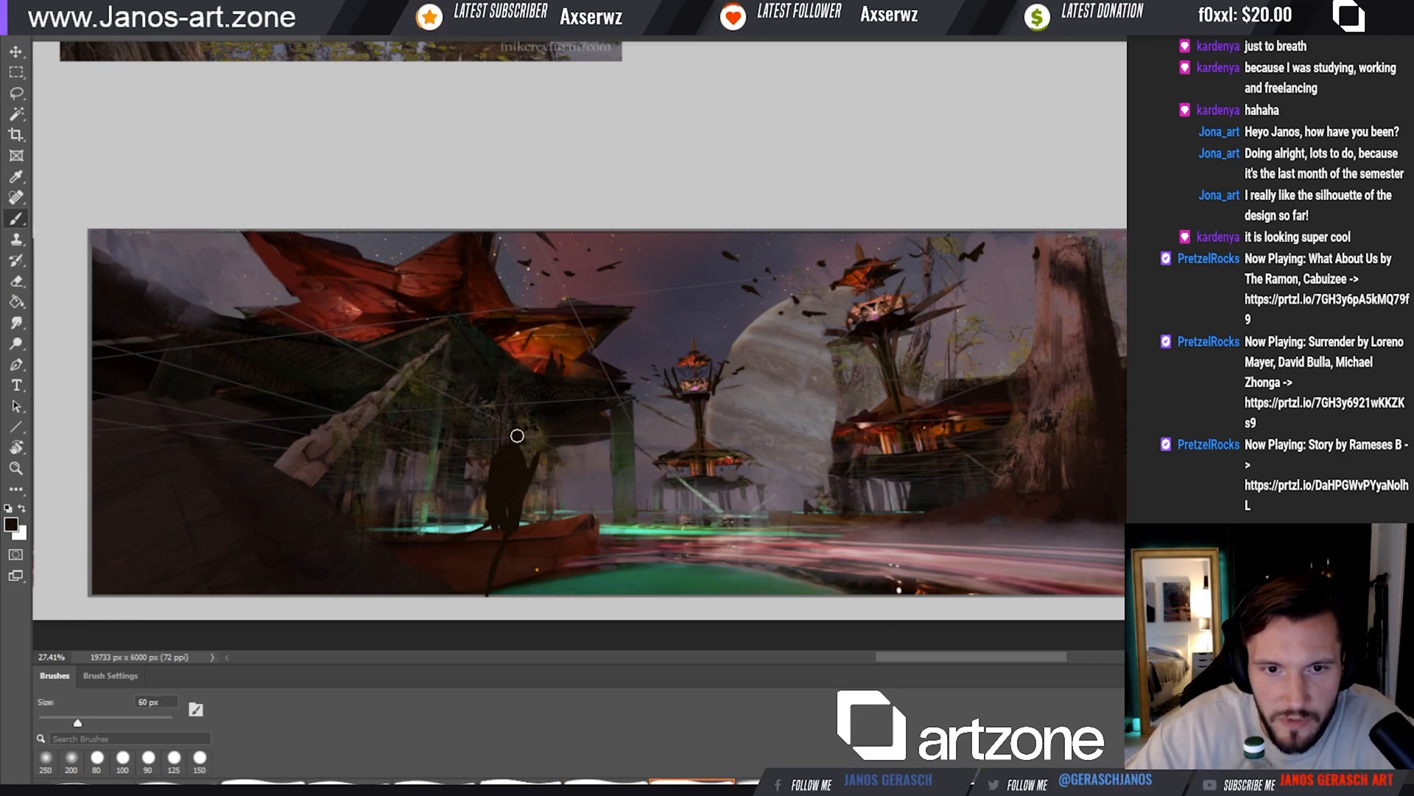
pyautogui.moveTo(517, 435); pyautogui.dragTo(514, 443)
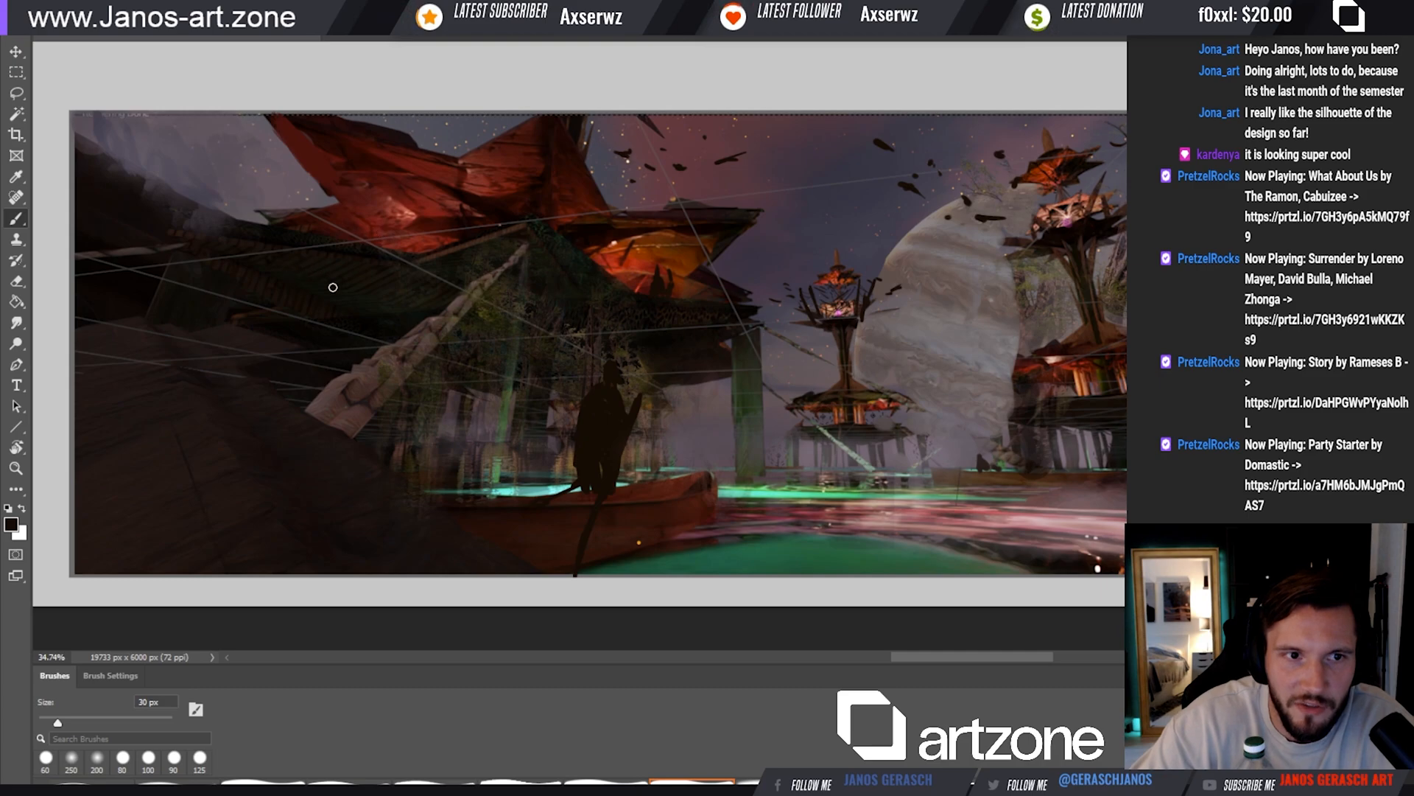
# Retouch the pale diagonal rope and the dark foreground rock with sampled tones, using 50 px and 45 px brushes
pyautogui.keyDown('alt'); pyautogui.click(331, 387); pyautogui.keyUp('alt')
pyautogui.press(']')
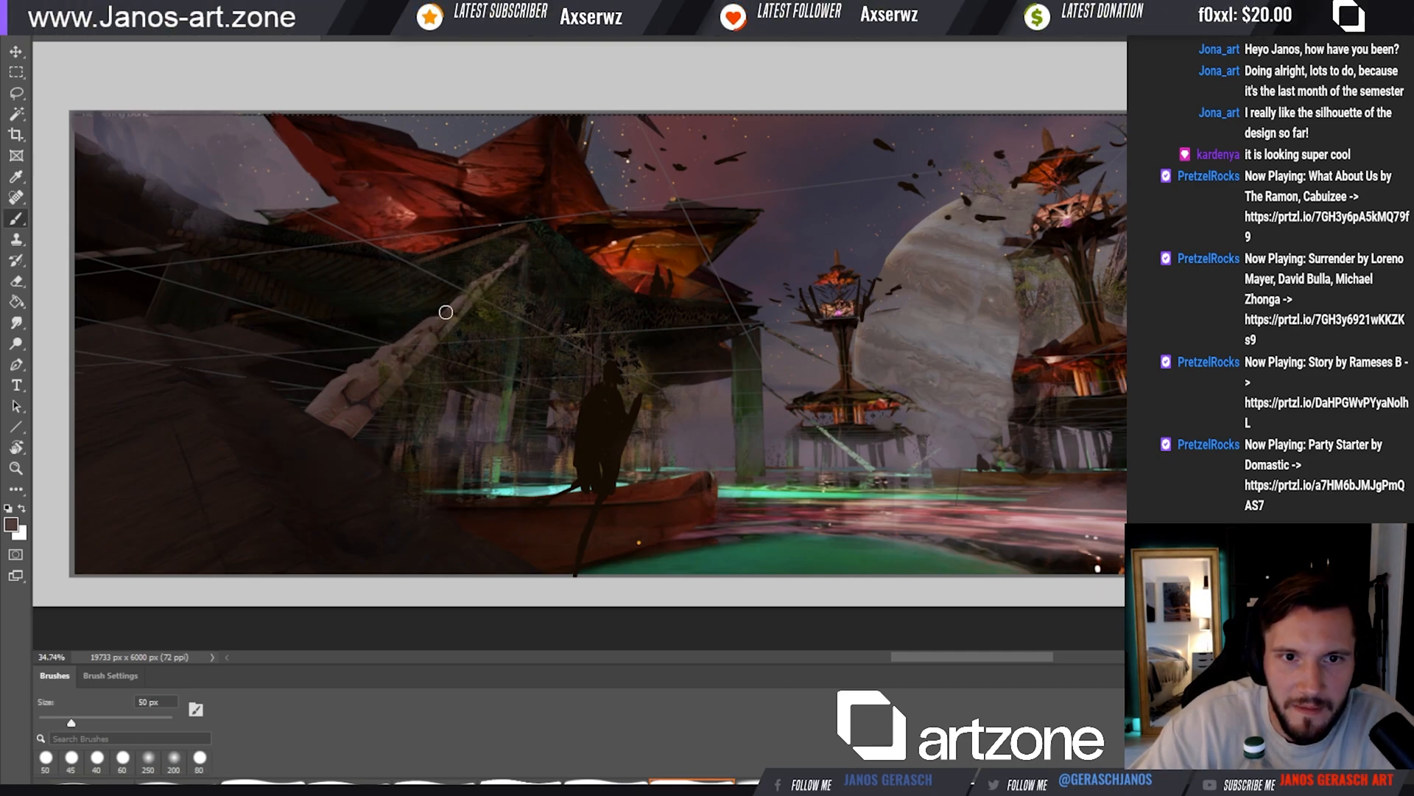
pyautogui.press('i')
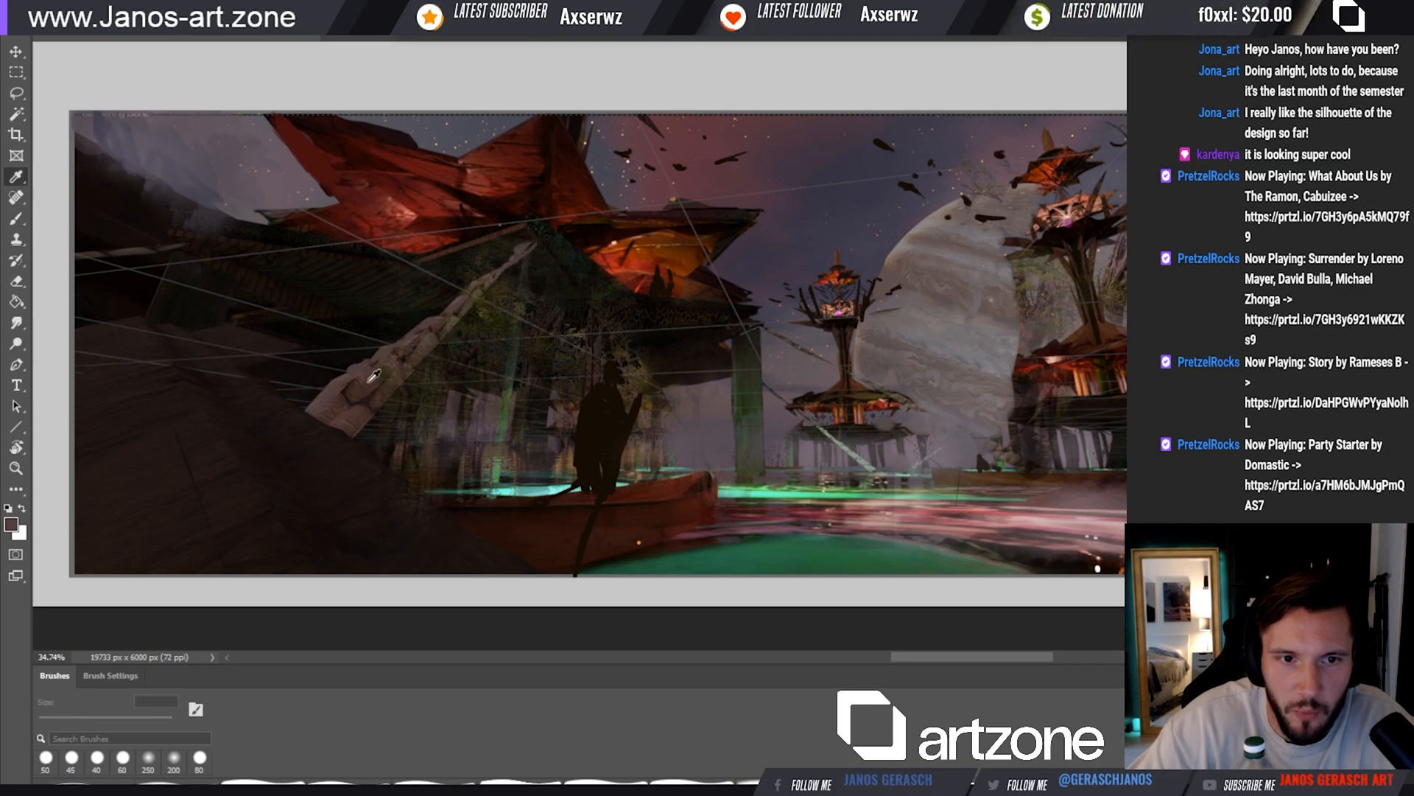
pyautogui.keyDown('alt'); pyautogui.click(212, 451); pyautogui.keyUp('alt')
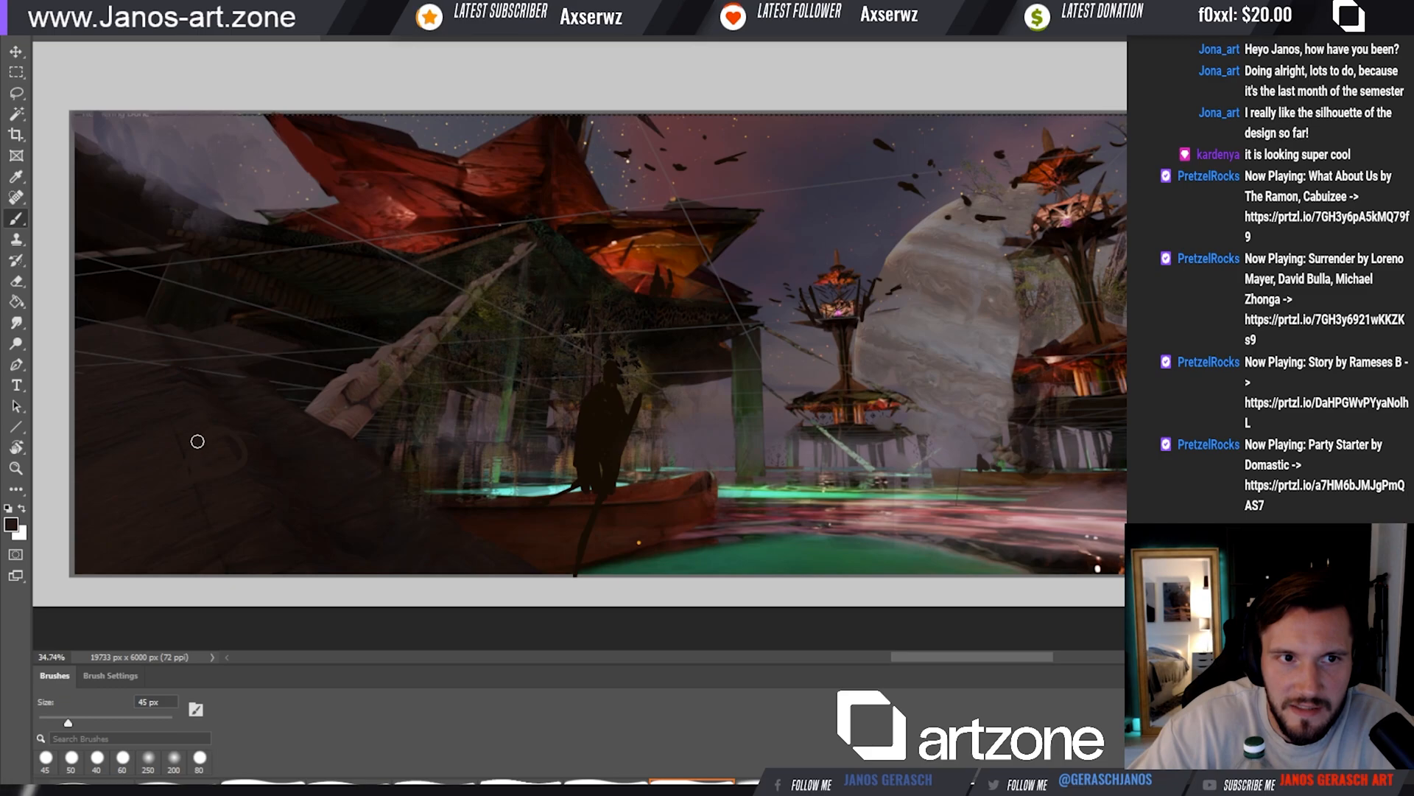
pyautogui.moveTo(315, 469); pyautogui.dragTo(163, 493)
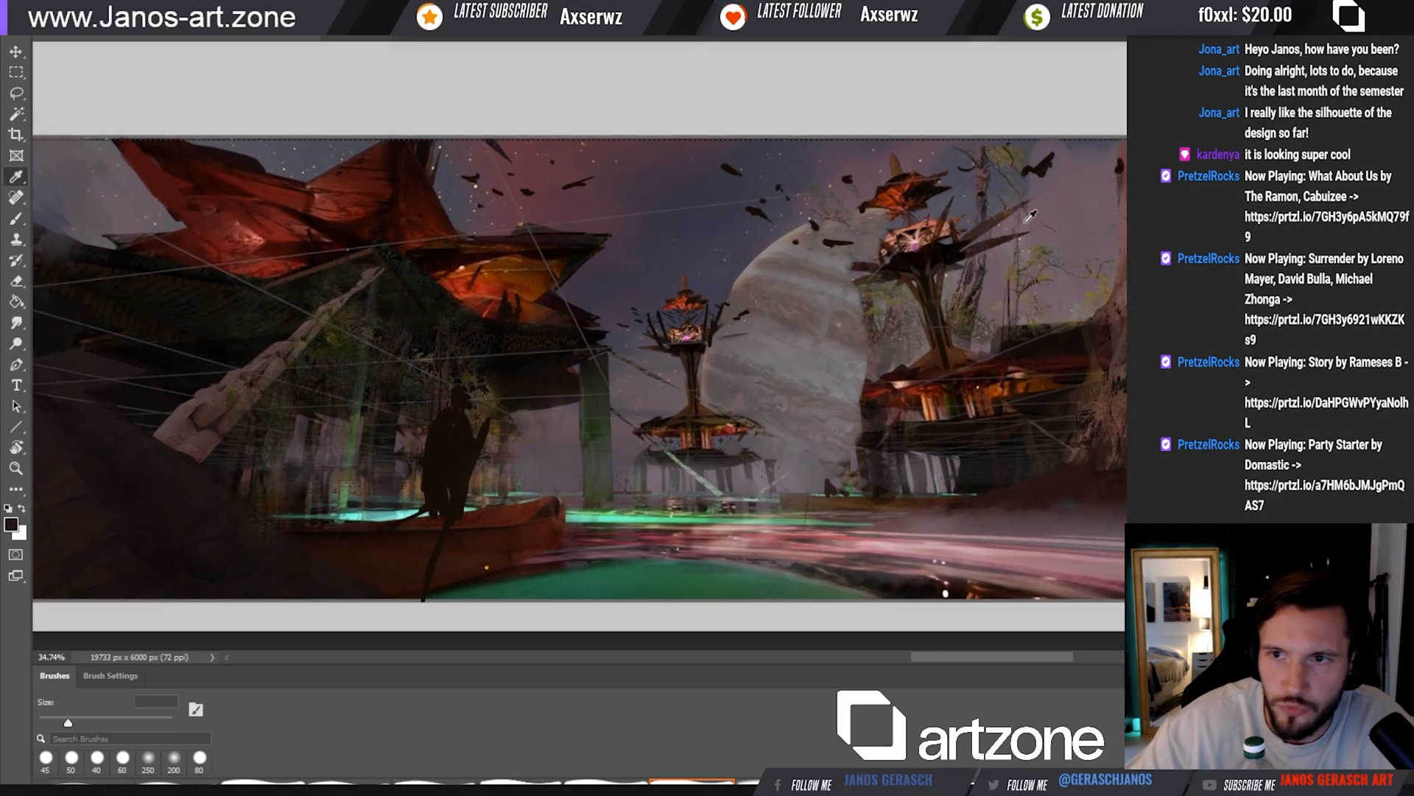
# Sample a muted mauve and touch up small spots around the birds, planet and roof edge with progressively smaller brushes
pyautogui.keyDown('alt'); pyautogui.click(961, 329); pyautogui.keyUp('alt')
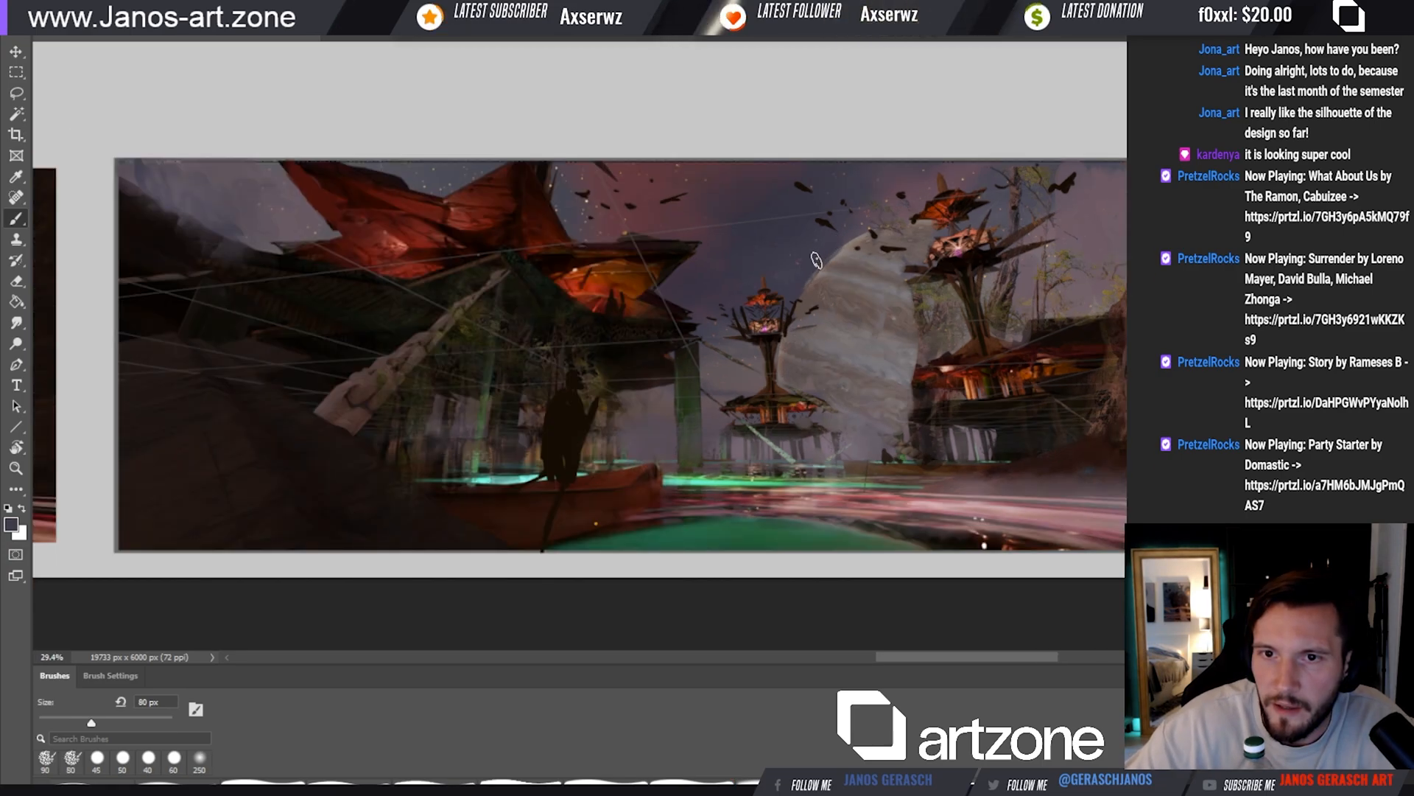
pyautogui.press('[')
pyautogui.moveTo(817, 262)
pyautogui.mouseDown()
pyautogui.moveTo(860, 234)
pyautogui.moveTo(816, 267)
pyautogui.mouseUp()
pyautogui.press('[')
pyautogui.keyDown('alt'); pyautogui.click(823, 221); pyautogui.keyUp('alt')
pyautogui.press('[')
pyautogui.press('[')
pyautogui.moveTo(596, 221); pyautogui.dragTo(599, 234)
pyautogui.press(']')
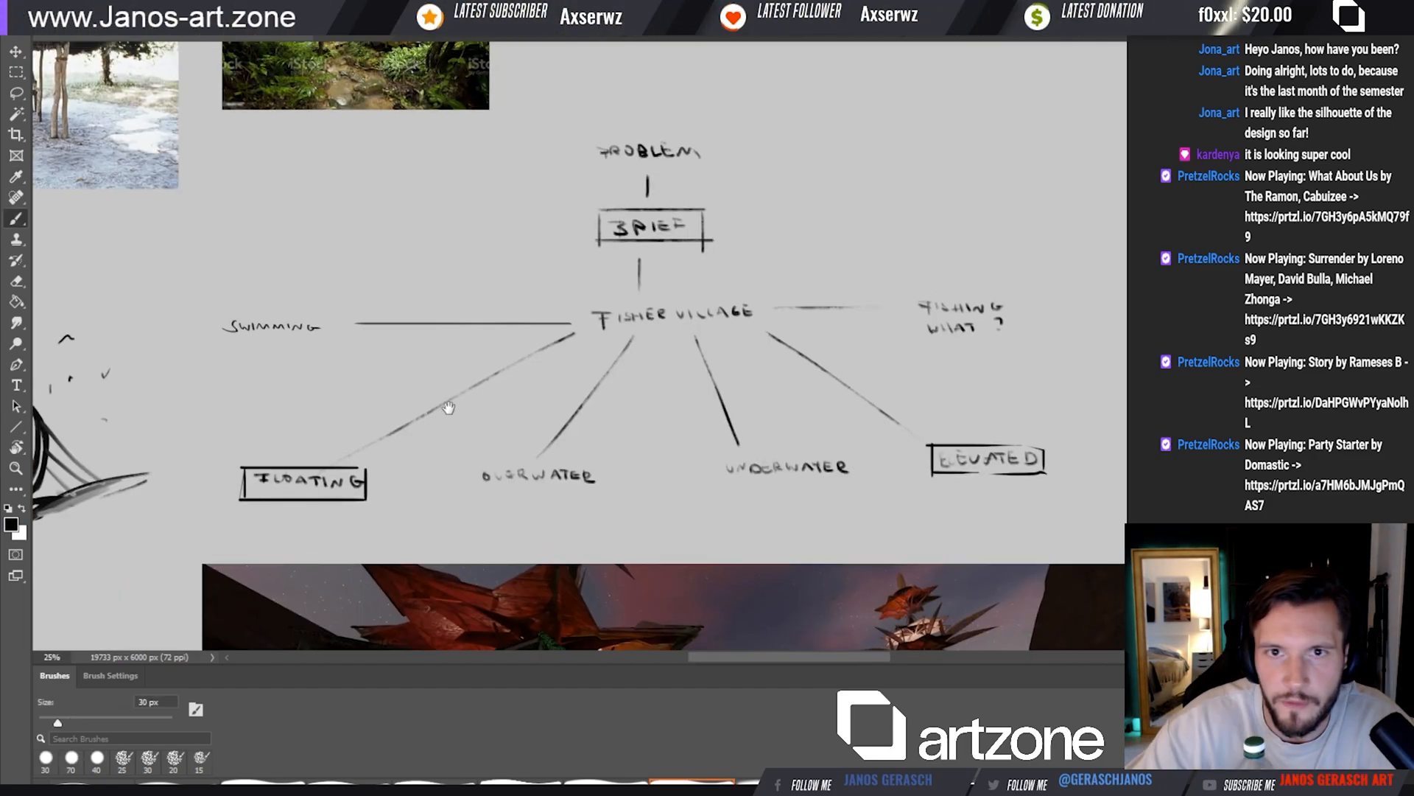
# Draw boxes around the FLOATING and ELEVATED labels in the fisher village mind map
pyautogui.moveTo(524, 385); pyautogui.dragTo(483, 409)
pyautogui.moveTo(531, 450); pyautogui.dragTo(528, 401)
pyautogui.moveTo(427, 480); pyautogui.dragTo(588, 440)
pyautogui.moveTo(710, 386); pyautogui.dragTo(454, 493)
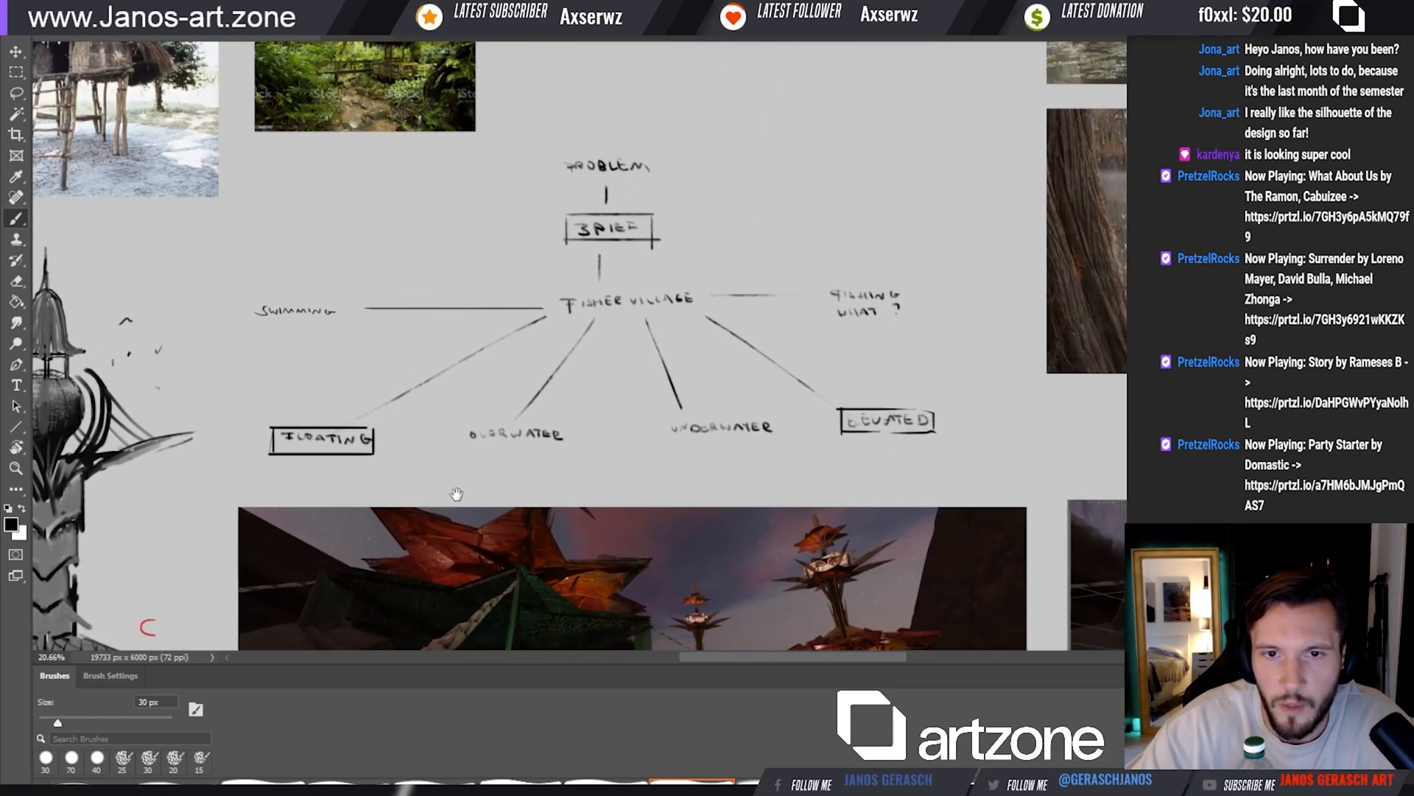
# Paint faint tree trunks around the background towers in the copied village scene with a 70 px brush and sampled muted tones
pyautogui.moveTo(653, 300); pyautogui.dragTo(575, 360)
pyautogui.moveTo(648, 249)
pyautogui.mouseDown()
pyautogui.moveTo(537, 300)
pyautogui.moveTo(658, 238)
pyautogui.mouseUp()
pyautogui.moveTo(653, 292)
pyautogui.mouseDown()
pyautogui.moveTo(685, 218)
pyautogui.moveTo(661, 121)
pyautogui.mouseUp()
pyautogui.moveTo(813, 272)
pyautogui.mouseDown()
pyautogui.moveTo(638, 199)
pyautogui.moveTo(654, 154)
pyautogui.moveTo(596, 180)
pyautogui.mouseUp()
pyautogui.moveTo(770, 217)
pyautogui.mouseDown()
pyautogui.moveTo(656, 237)
pyautogui.moveTo(562, 214)
pyautogui.moveTo(615, 231)
pyautogui.moveTo(684, 284)
pyautogui.moveTo(622, 329)
pyautogui.moveTo(562, 284)
pyautogui.moveTo(609, 315)
pyautogui.moveTo(567, 319)
pyautogui.moveTo(459, 171)
pyautogui.moveTo(412, 51)
pyautogui.mouseUp()
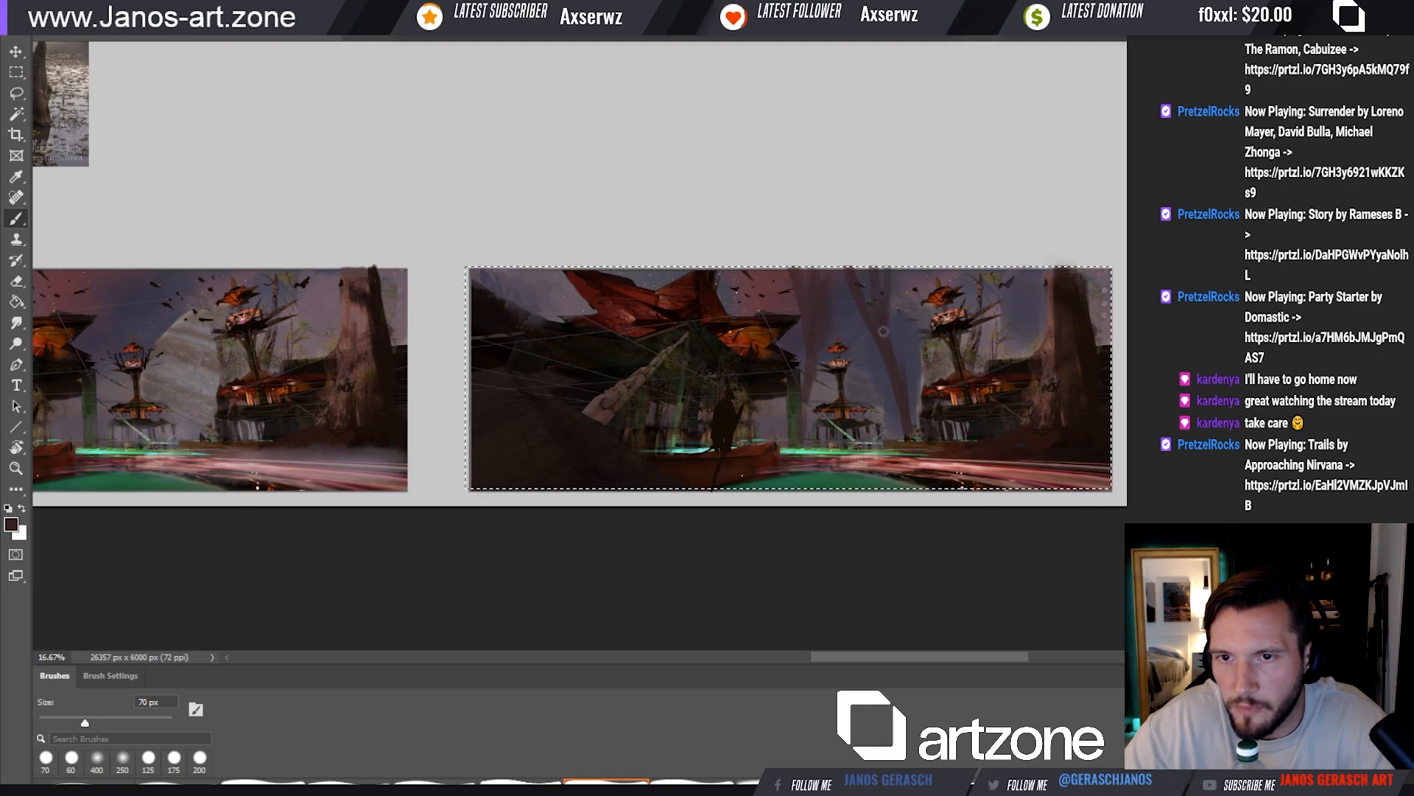
pyautogui.keyDown('alt'); pyautogui.click(911, 332); pyautogui.keyUp('alt')
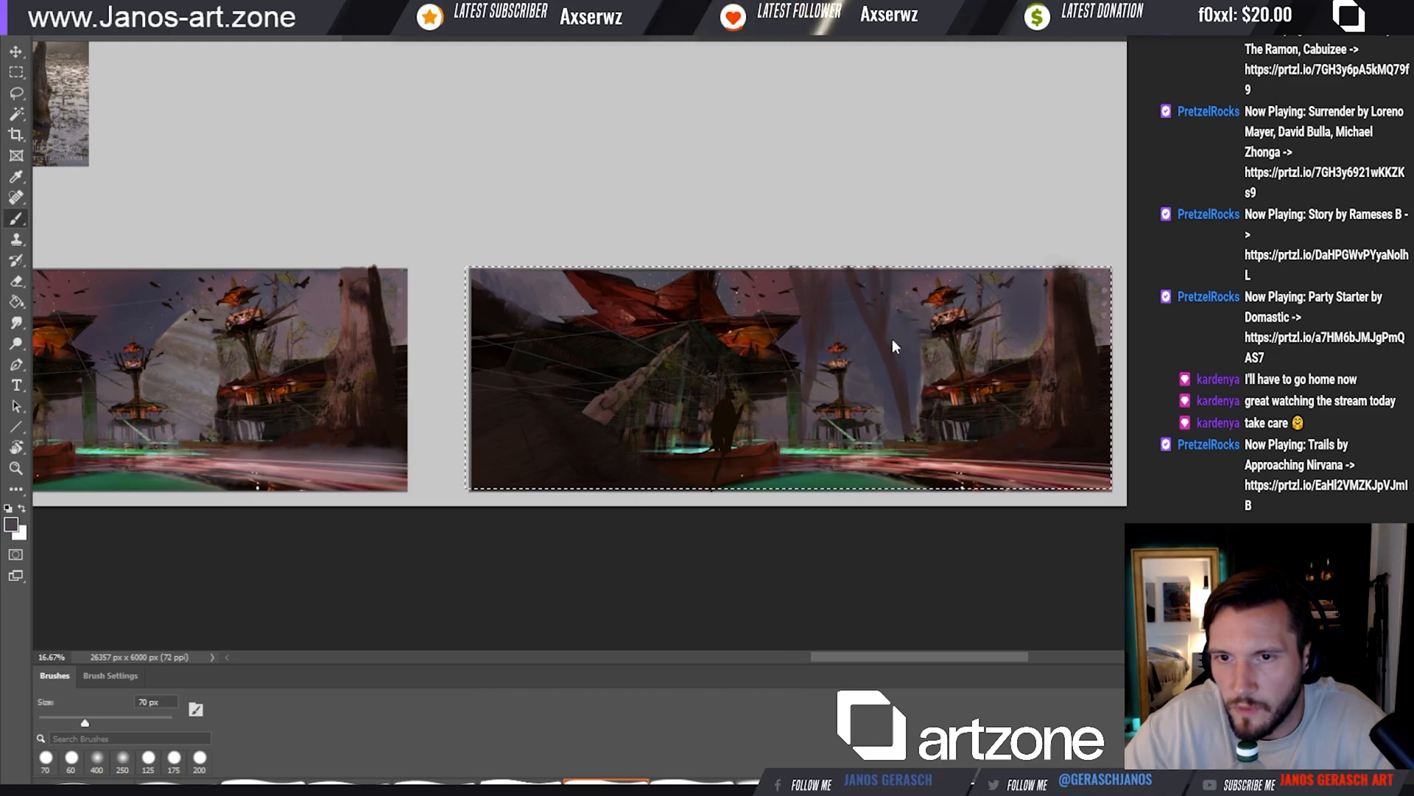
pyautogui.press(']')
pyautogui.press(']')
pyautogui.press('[')
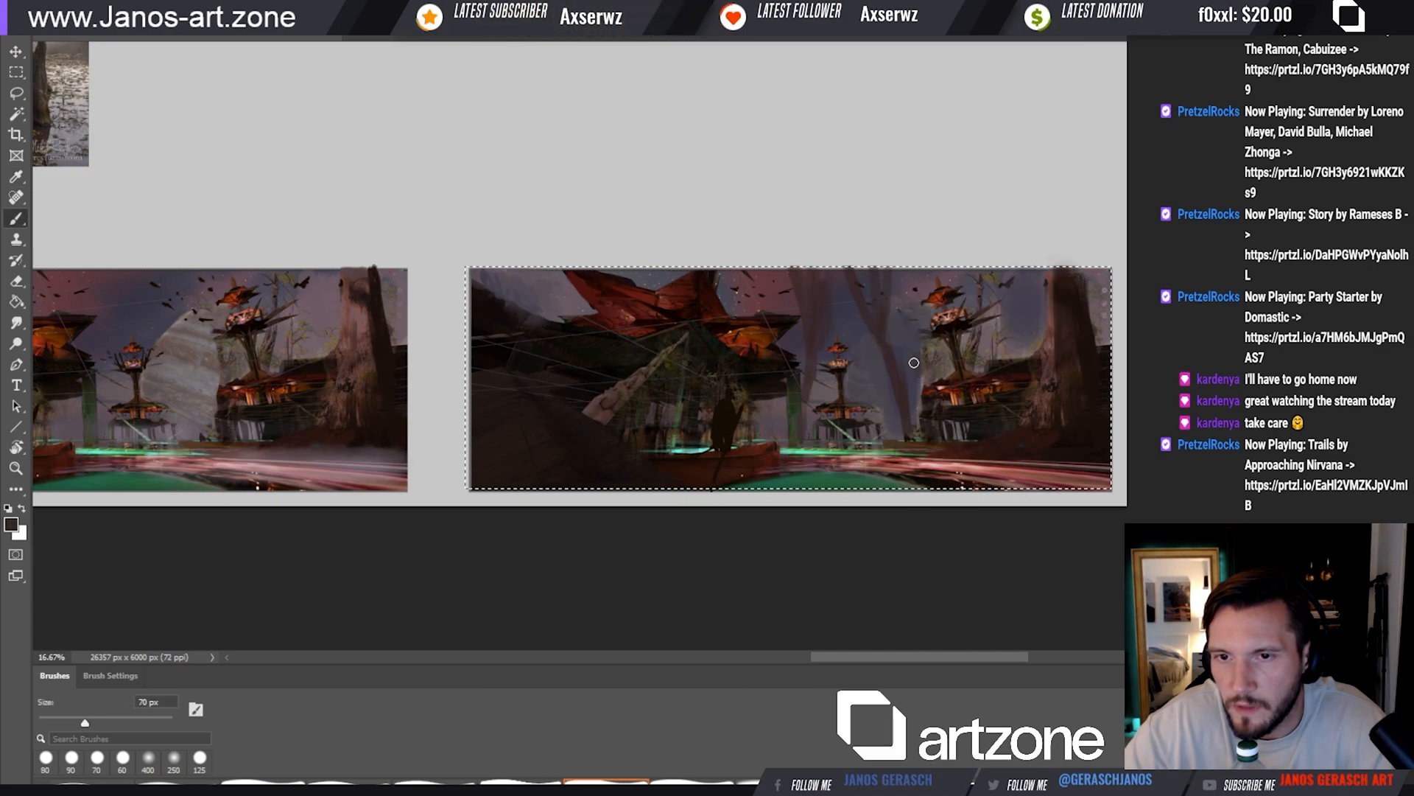
pyautogui.keyDown('alt'); pyautogui.click(931, 346); pyautogui.keyUp('alt')
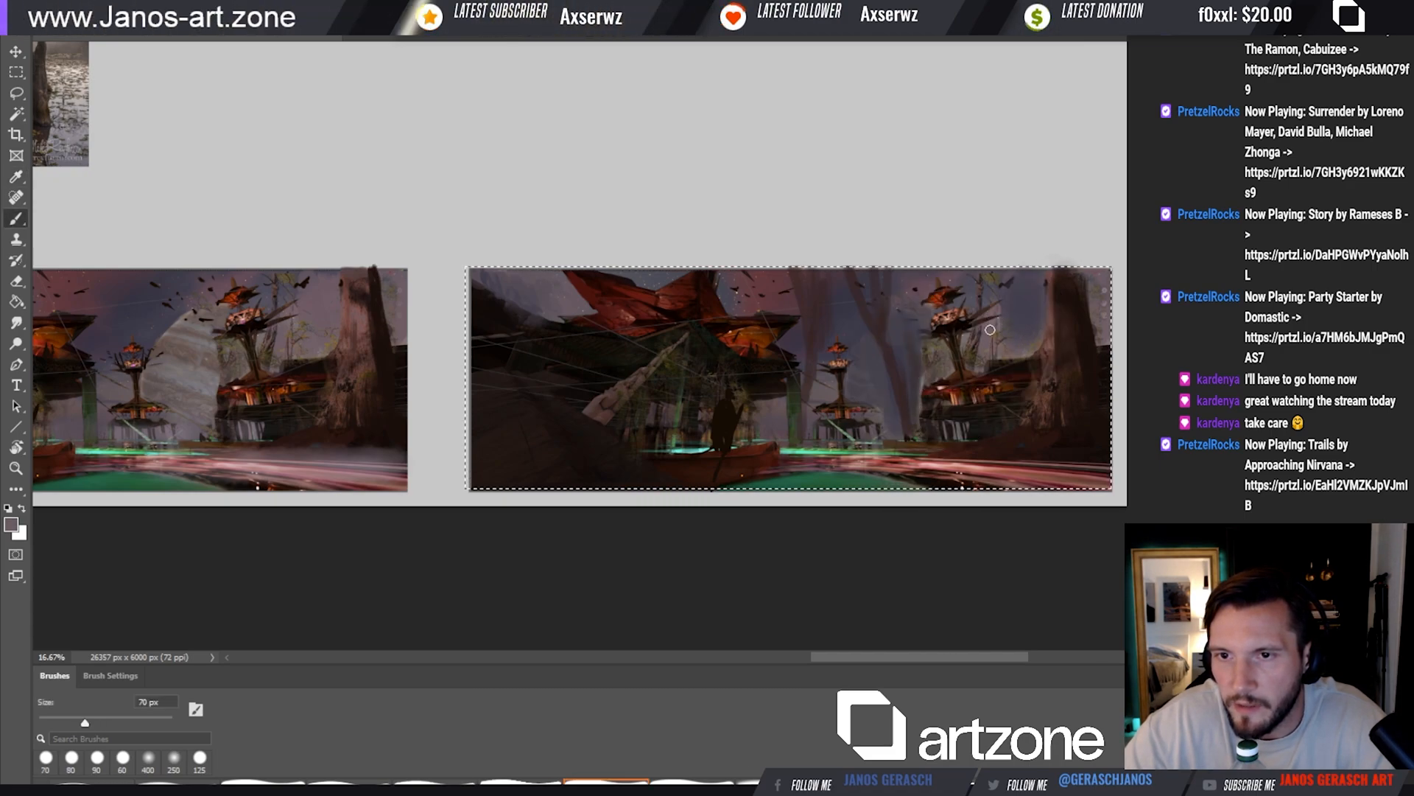
pyautogui.keyDown('alt'); pyautogui.click(904, 321); pyautogui.keyUp('alt')
pyautogui.keyDown('alt'); pyautogui.click(1013, 296); pyautogui.keyUp('alt')
# Select the upper strip of the lower swamp tree photo on the reference board, leaving out the large trunk at its edge
pyautogui.scroll(3, 967, 316)
pyautogui.moveTo(470, 197); pyautogui.dragTo(501, 257)
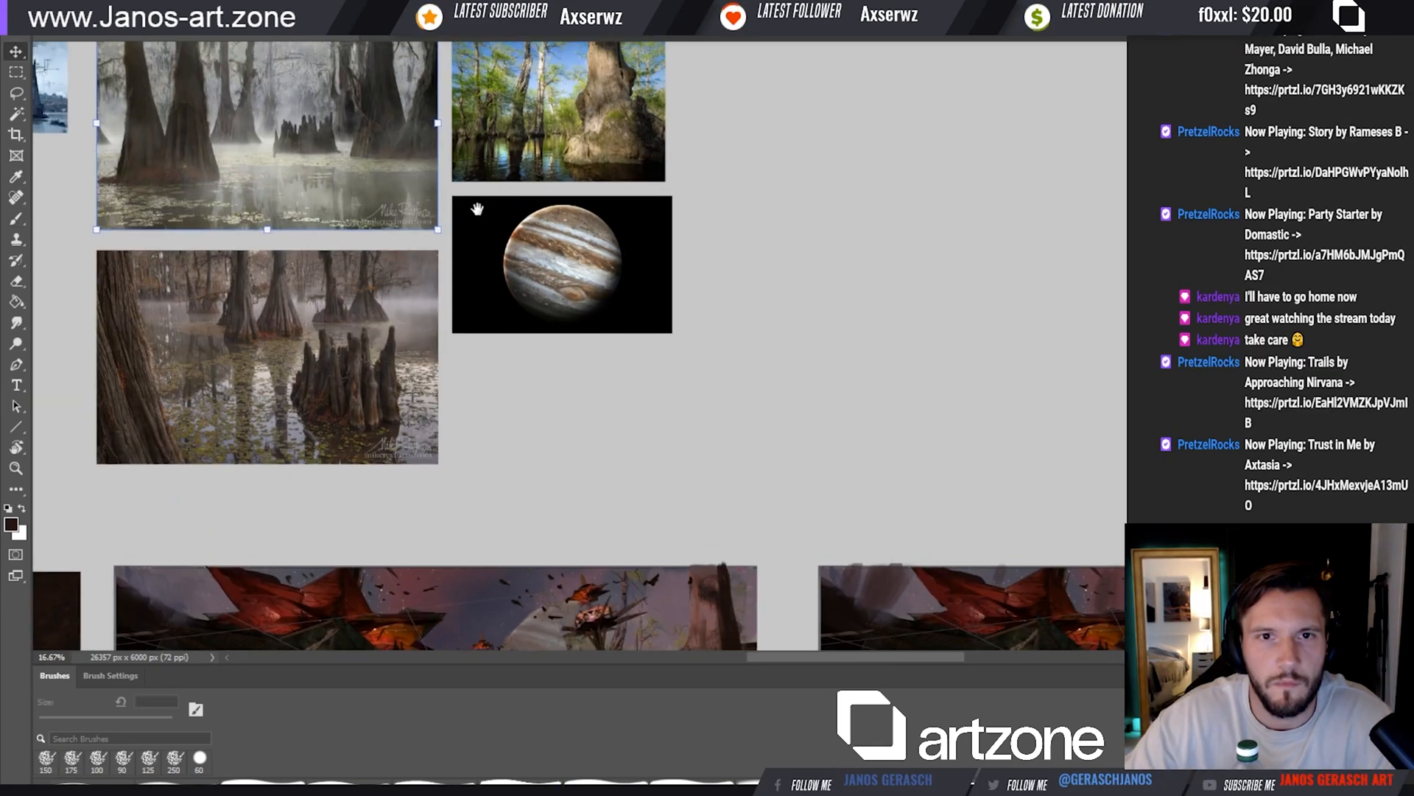
pyautogui.press('m')
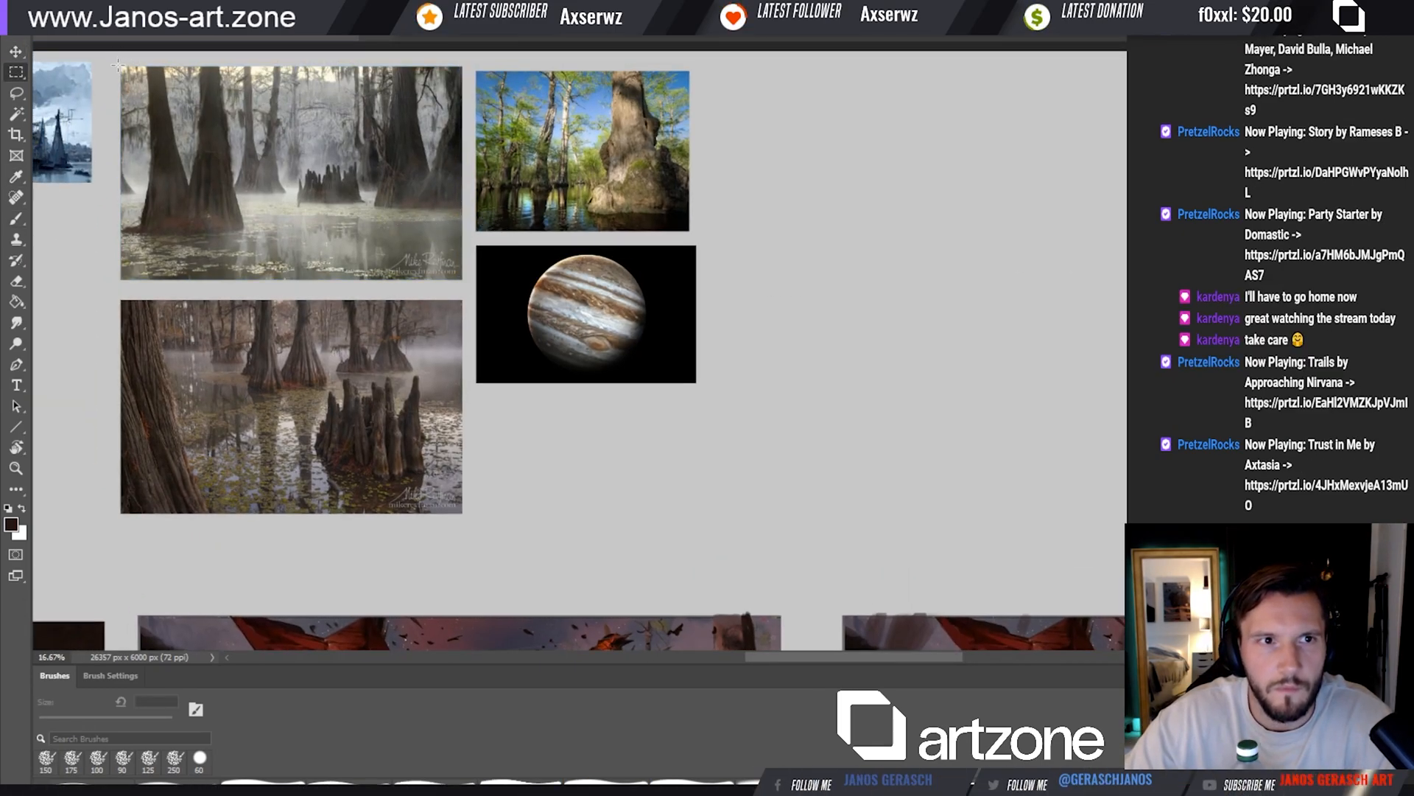
pyautogui.moveTo(149, 299); pyautogui.dragTo(462, 390)
pyautogui.press('v')
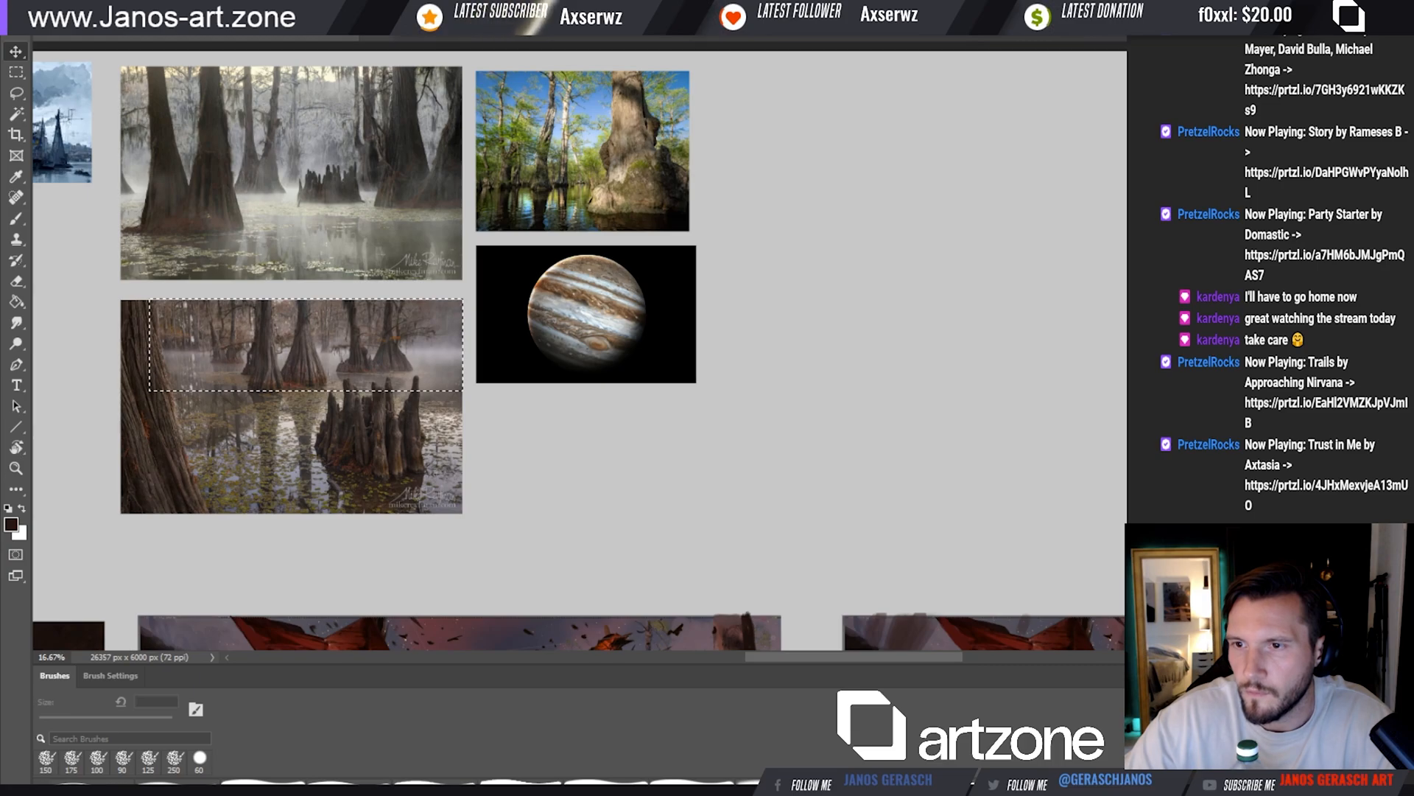
pyautogui.hotkey('ctrl', 't')
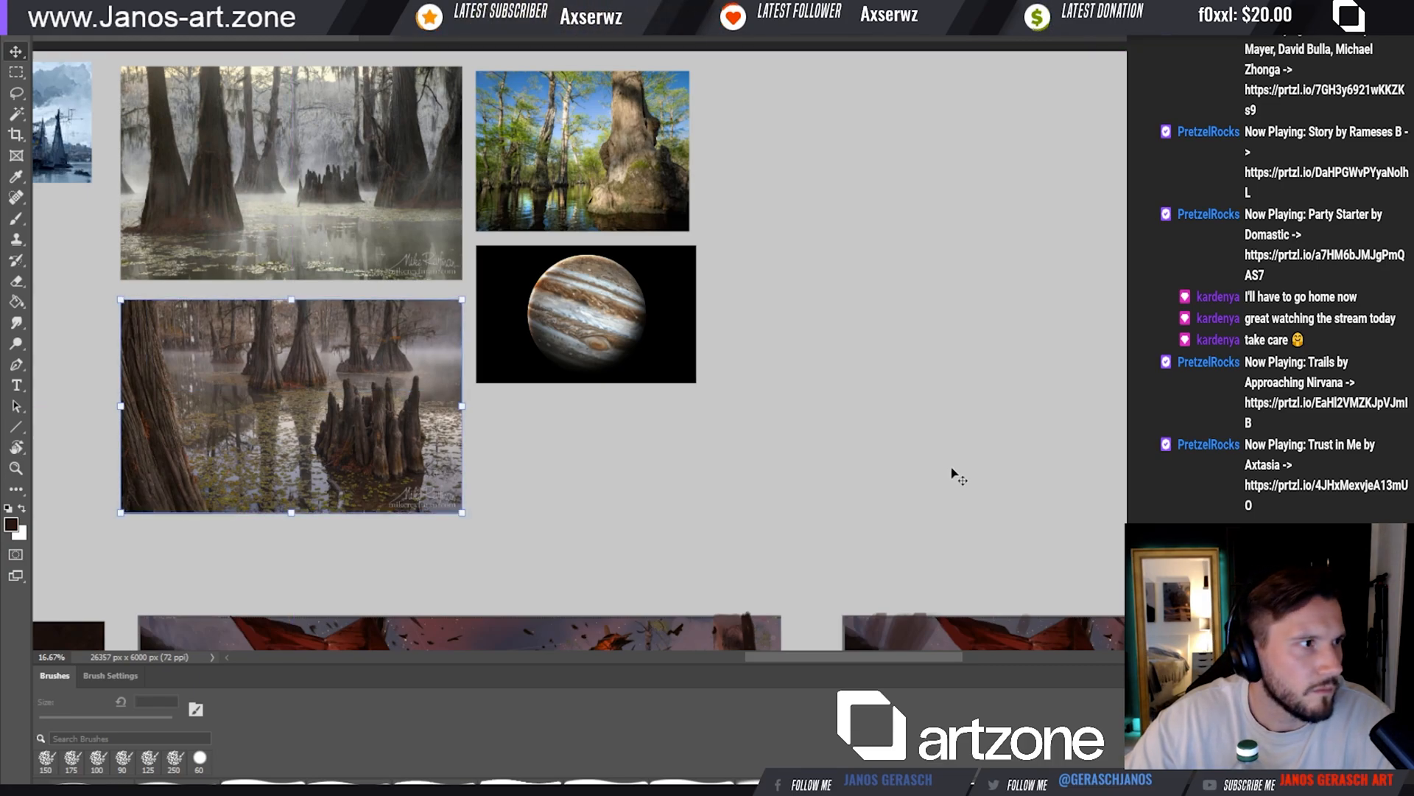
pyautogui.moveTo(952, 476); pyautogui.dragTo(631, 255)
# Paste the swamp strip over the copied village scene and scale it up
pyautogui.click(755, 343)
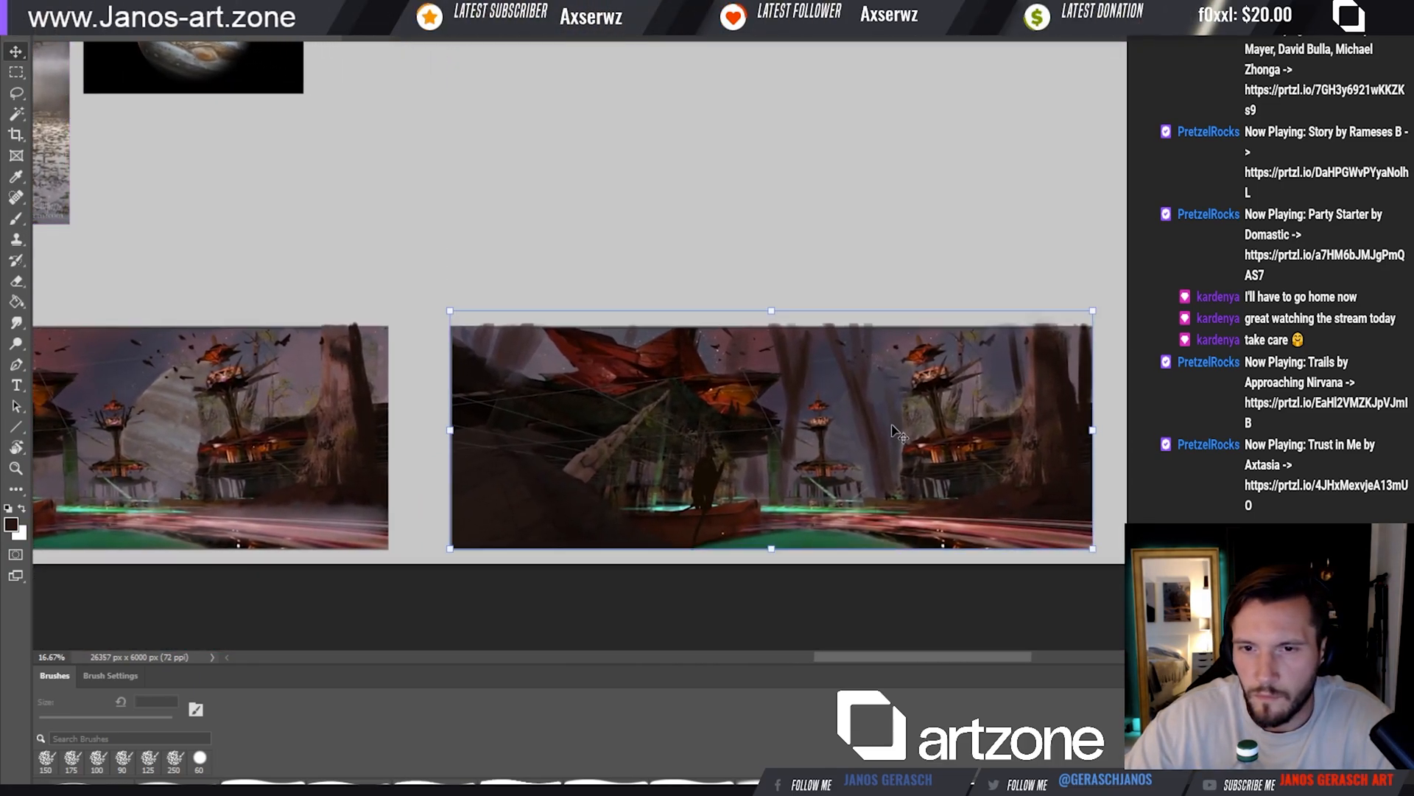
pyautogui.hotkey('ctrl', 'v')
pyautogui.moveTo(755, 343); pyautogui.dragTo(970, 543)
pyautogui.hotkey('ctrl', 't')
pyautogui.moveTo(1024, 456); pyautogui.dragTo(1074, 467)
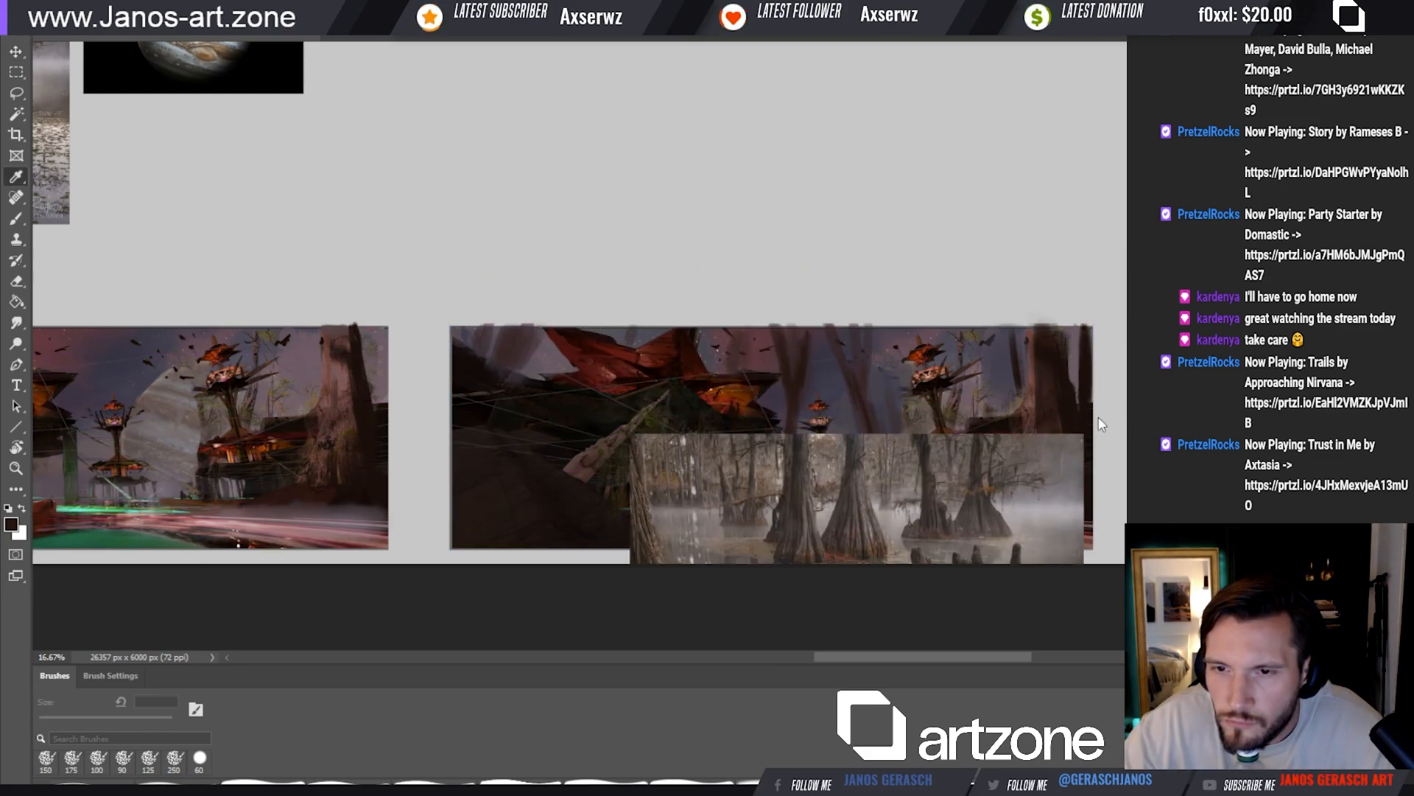
pyautogui.click(1105, 418)
# Place a copy of the darkened swamp strip above the scene and fit an enlarged trunk cut-out over the scene's large foreground tree
pyautogui.press('v')
pyautogui.moveTo(864, 526); pyautogui.dragTo(821, 176)
pyautogui.moveTo(872, 475); pyautogui.dragTo(916, 469)
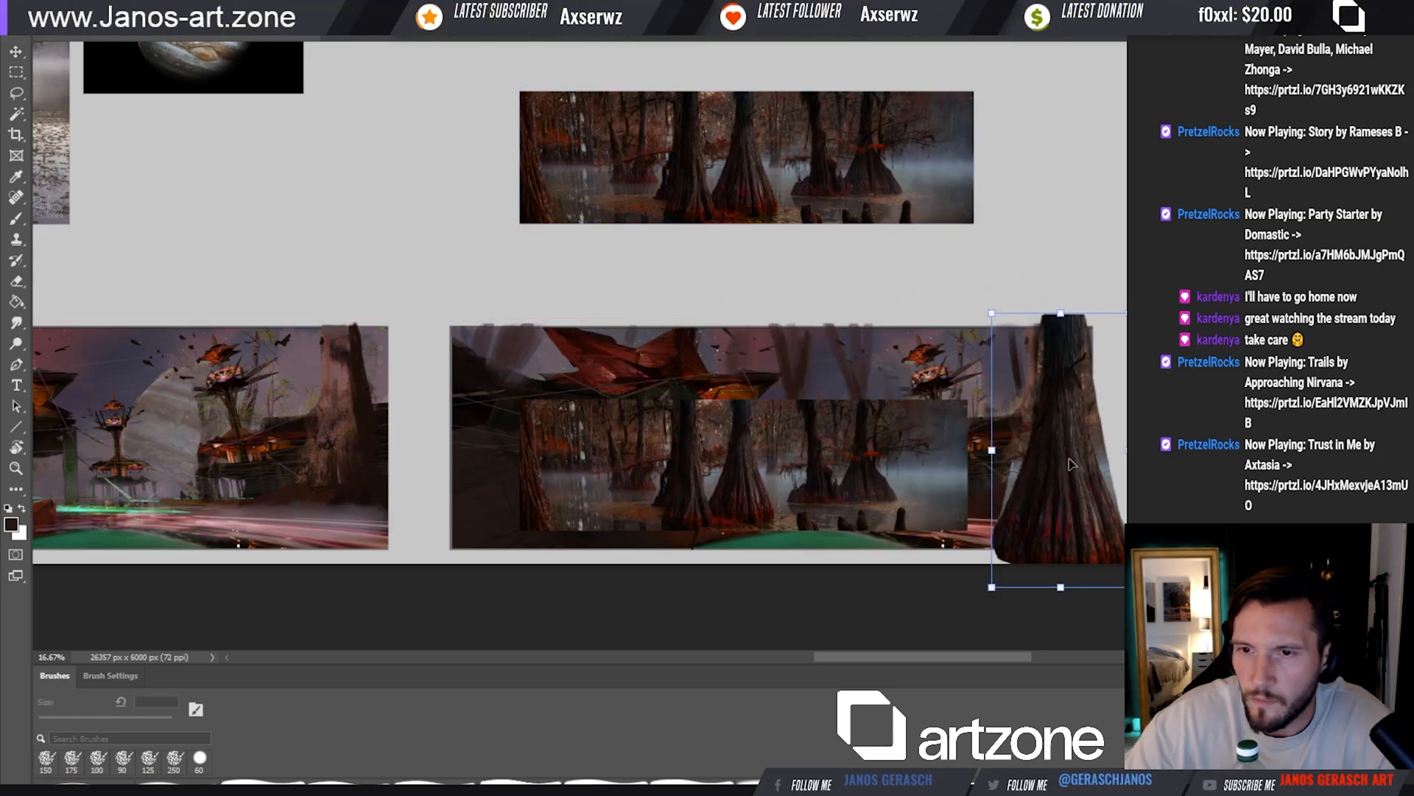
pyautogui.moveTo(1070, 460); pyautogui.dragTo(1059, 410)
pyautogui.moveTo(1113, 529); pyautogui.dragTo(1078, 490)
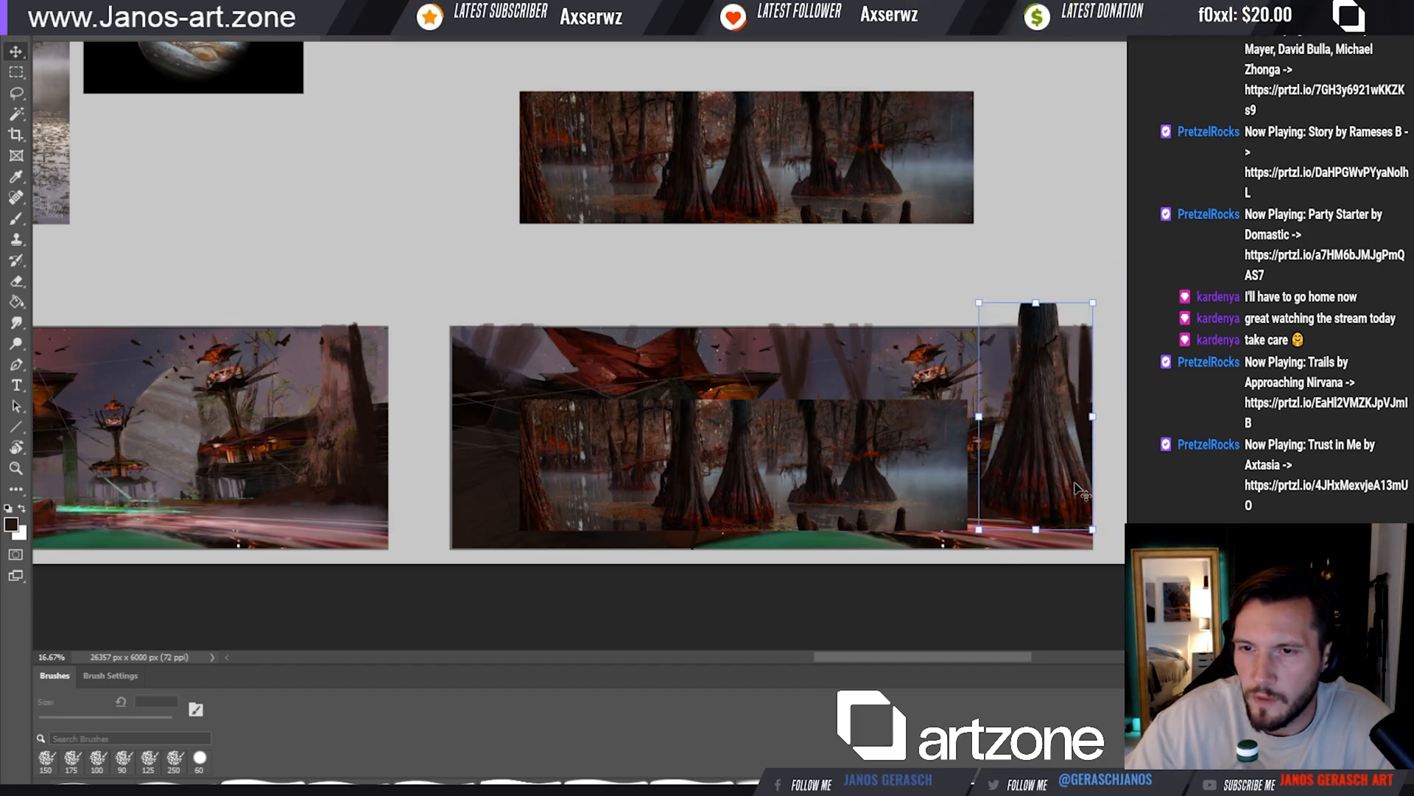
# Distort the trunk cut-out by pulling its upper corners outward to widen its top
pyautogui.click(980, 304)
pyautogui.moveTo(982, 305); pyautogui.dragTo(968, 314)
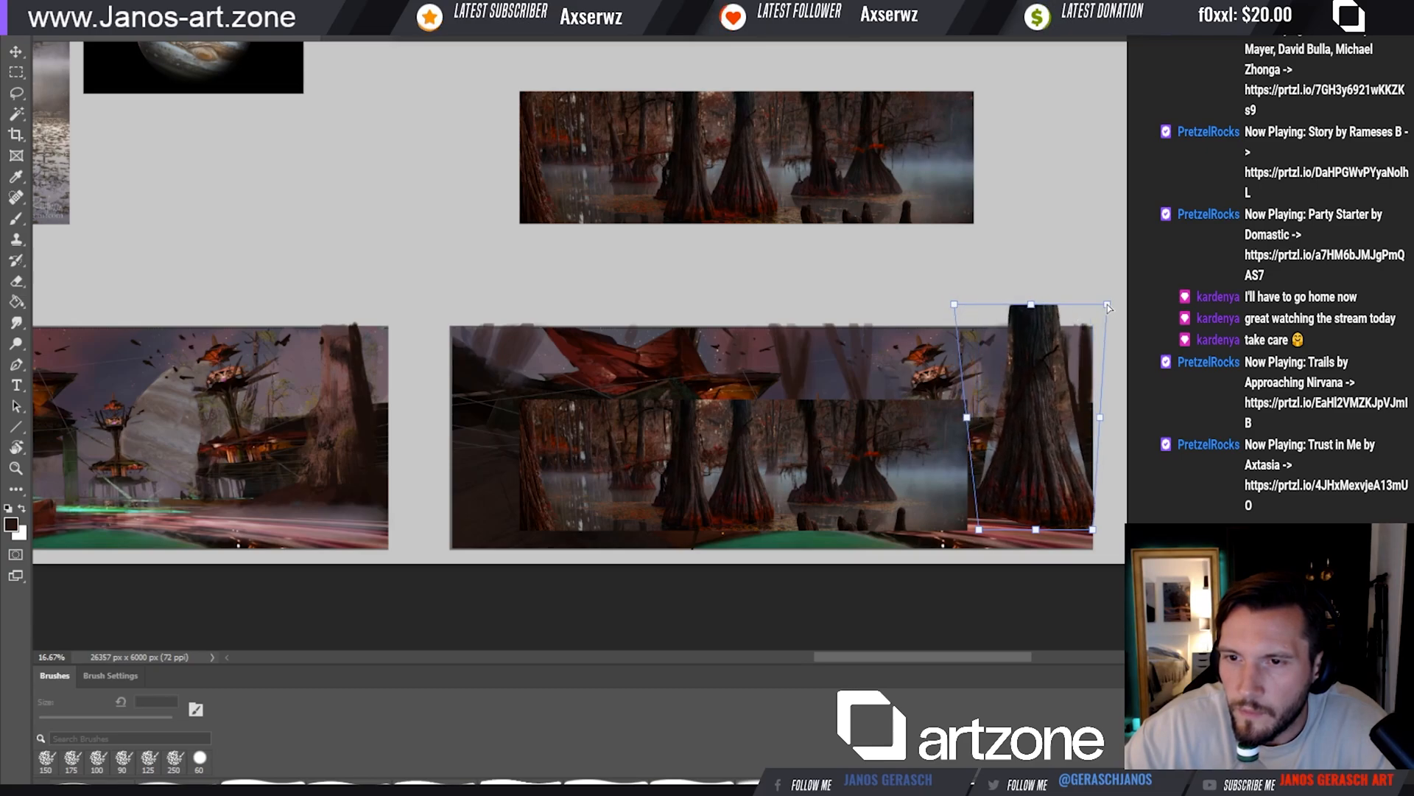
pyautogui.hotkey('ctrl', 'z')
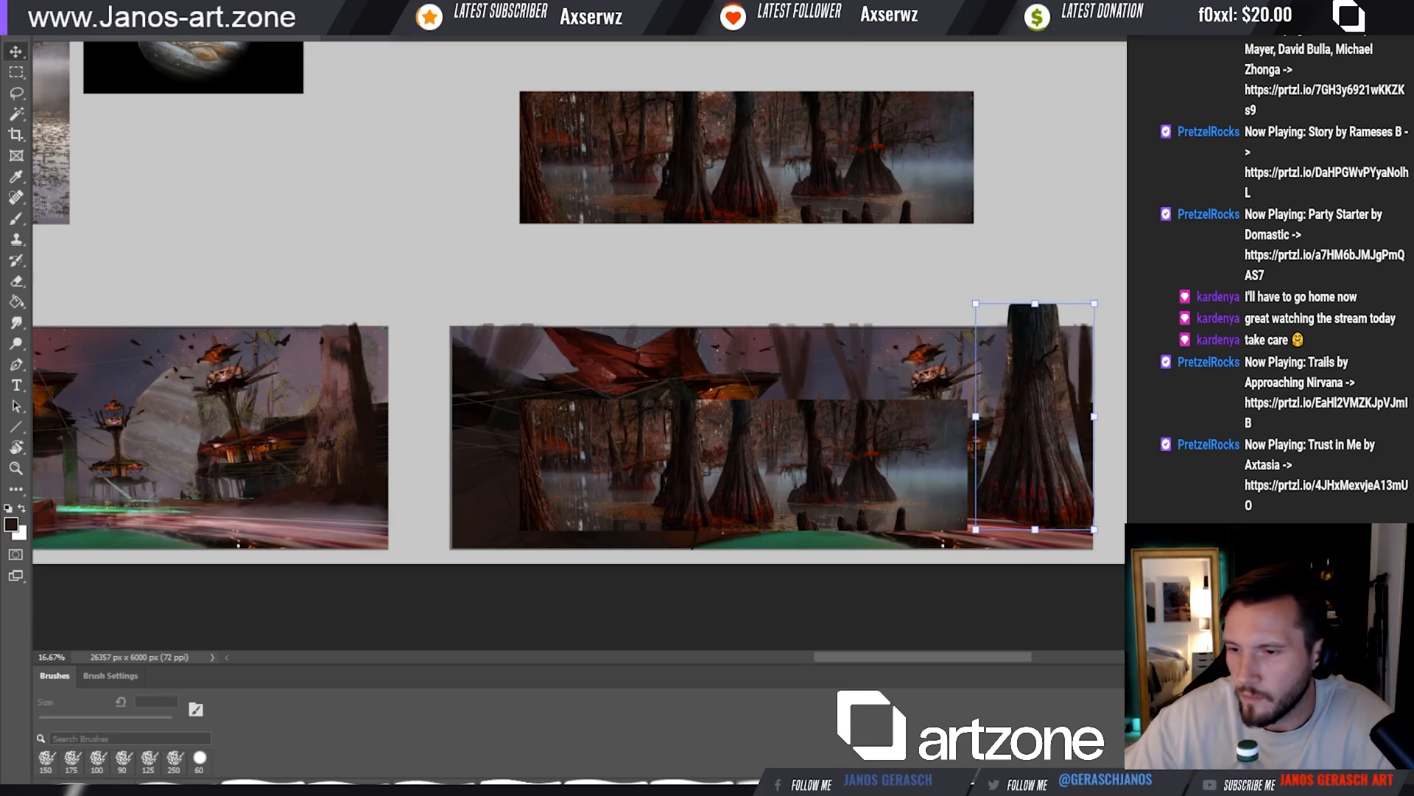
# Erase the hard side edges of the trunk cut-out to blend it into the scene, using eraser sizes of 80, 125 and 200 px
pyautogui.press('e')
pyautogui.press('[')
pyautogui.press('[')
pyautogui.press('[')
pyautogui.press('[')
pyautogui.press('[')
pyautogui.press('[')
pyautogui.press('[')
pyautogui.press('[')
pyautogui.press('[')
pyautogui.press('[')
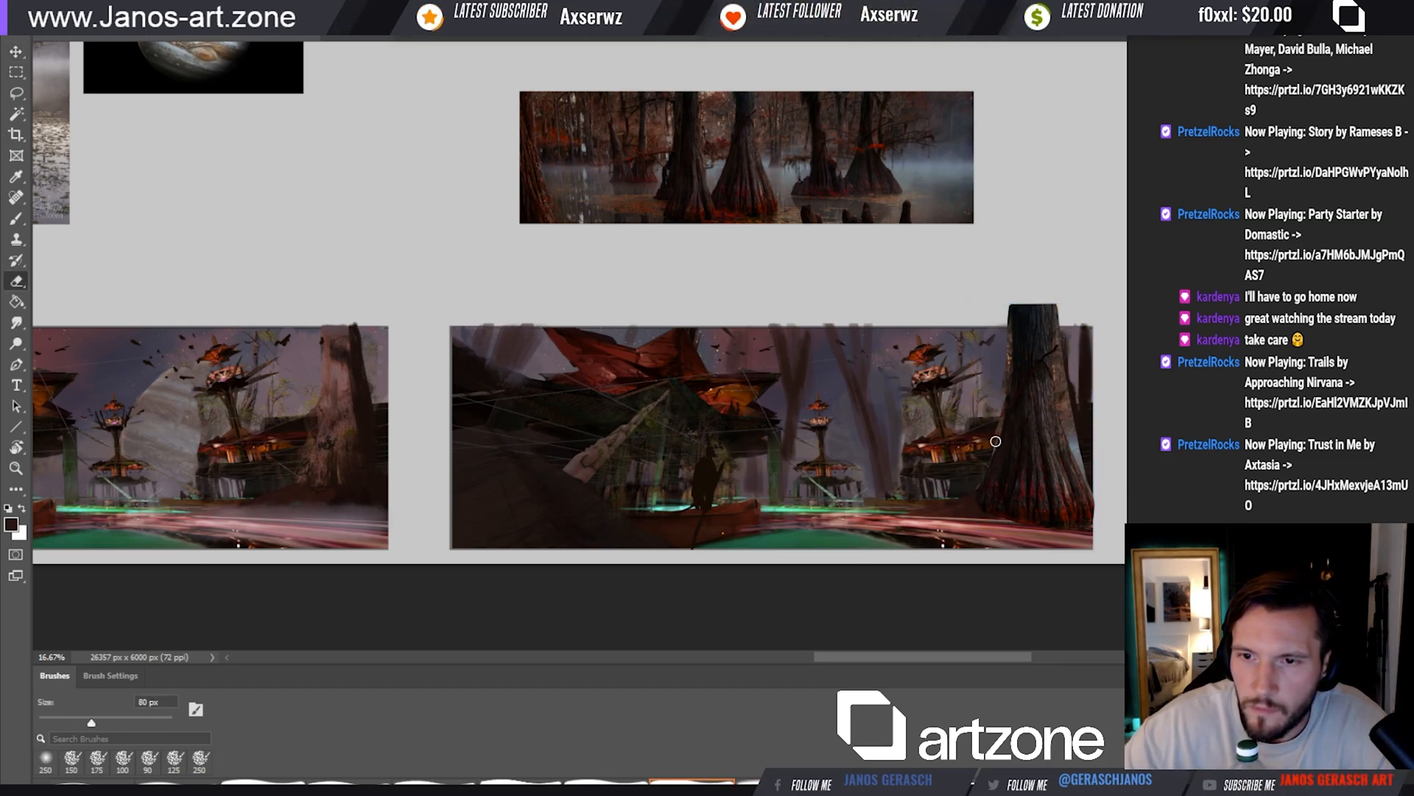
pyautogui.press(']')
pyautogui.press(']')
pyautogui.press(']')
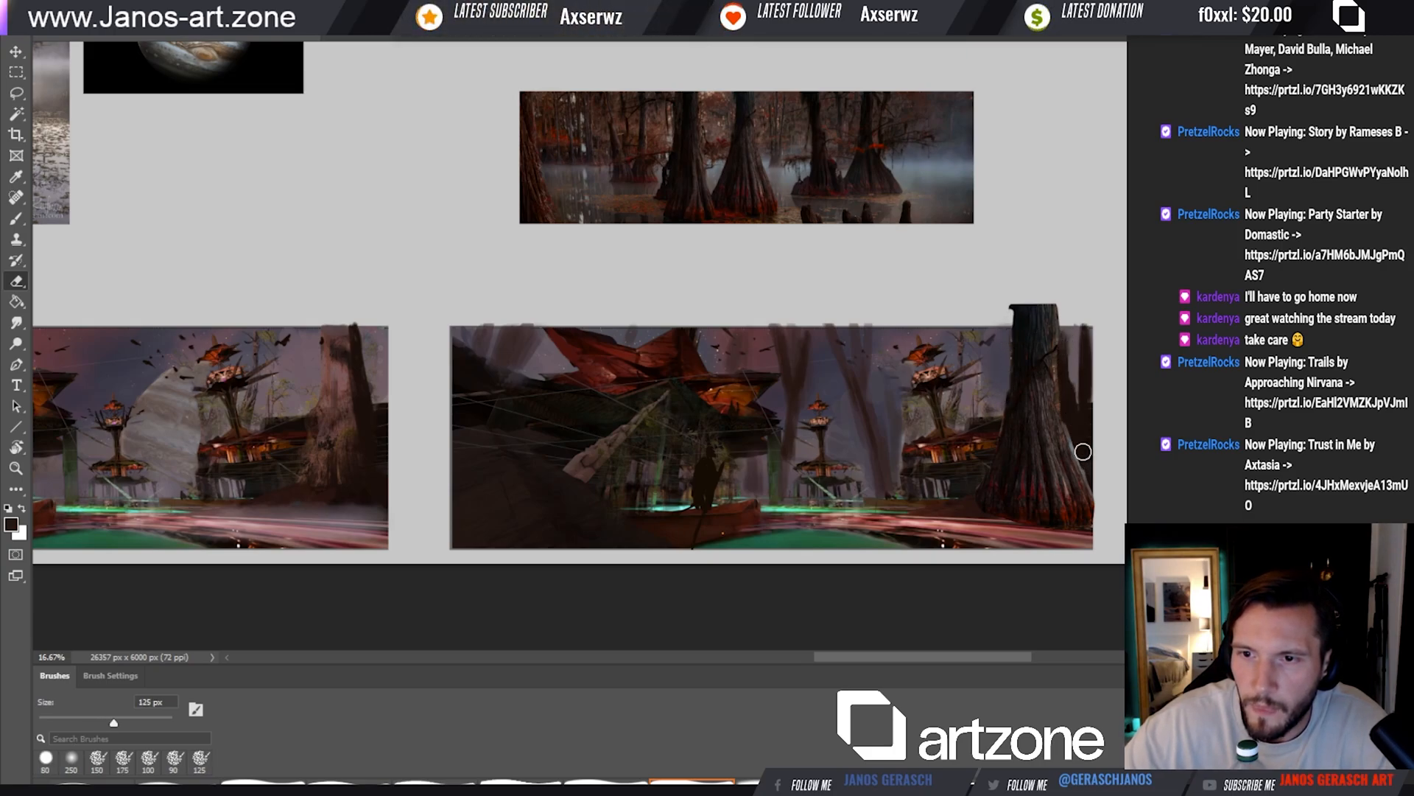
pyautogui.moveTo(1086, 470); pyautogui.dragTo(1085, 456)
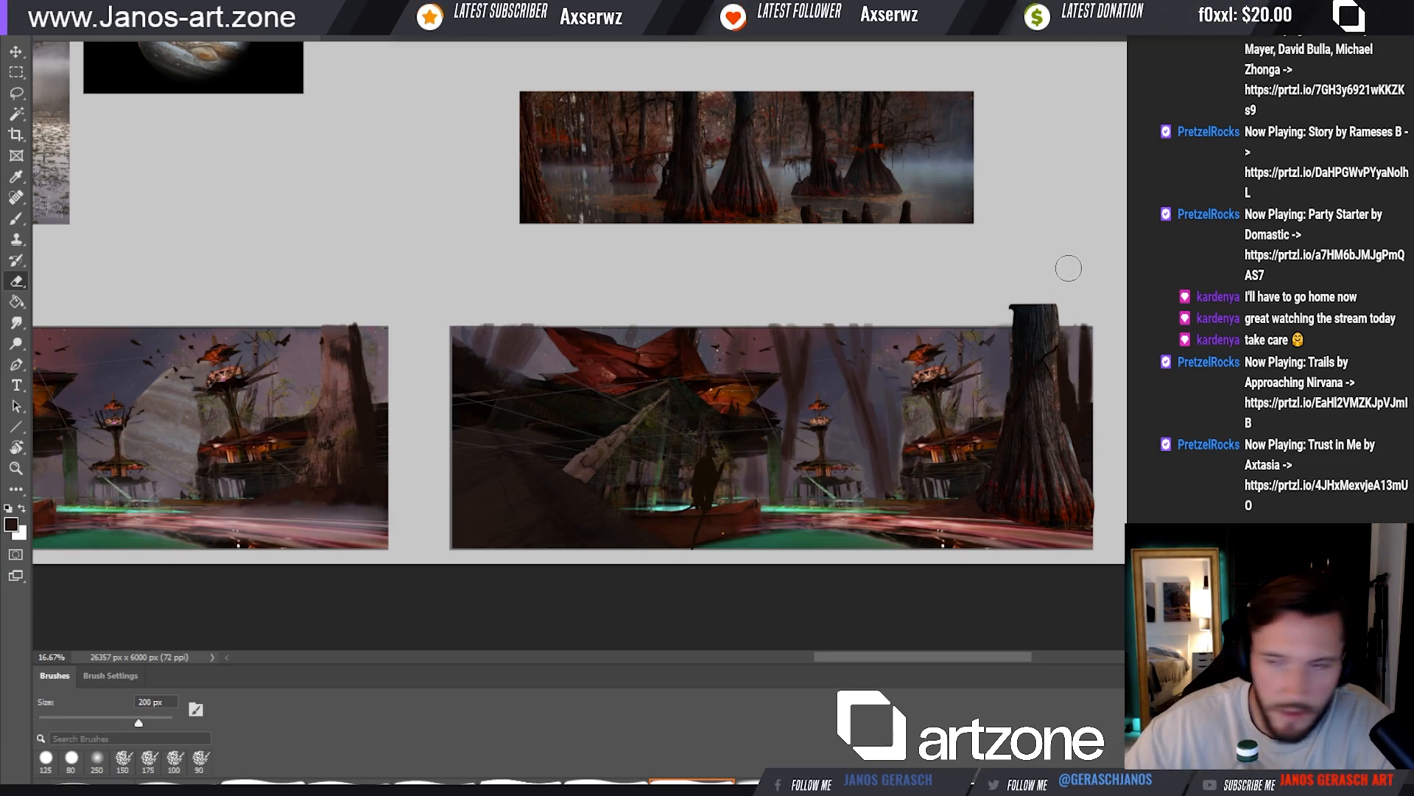
pyautogui.moveTo(1076, 410); pyautogui.dragTo(1073, 421)
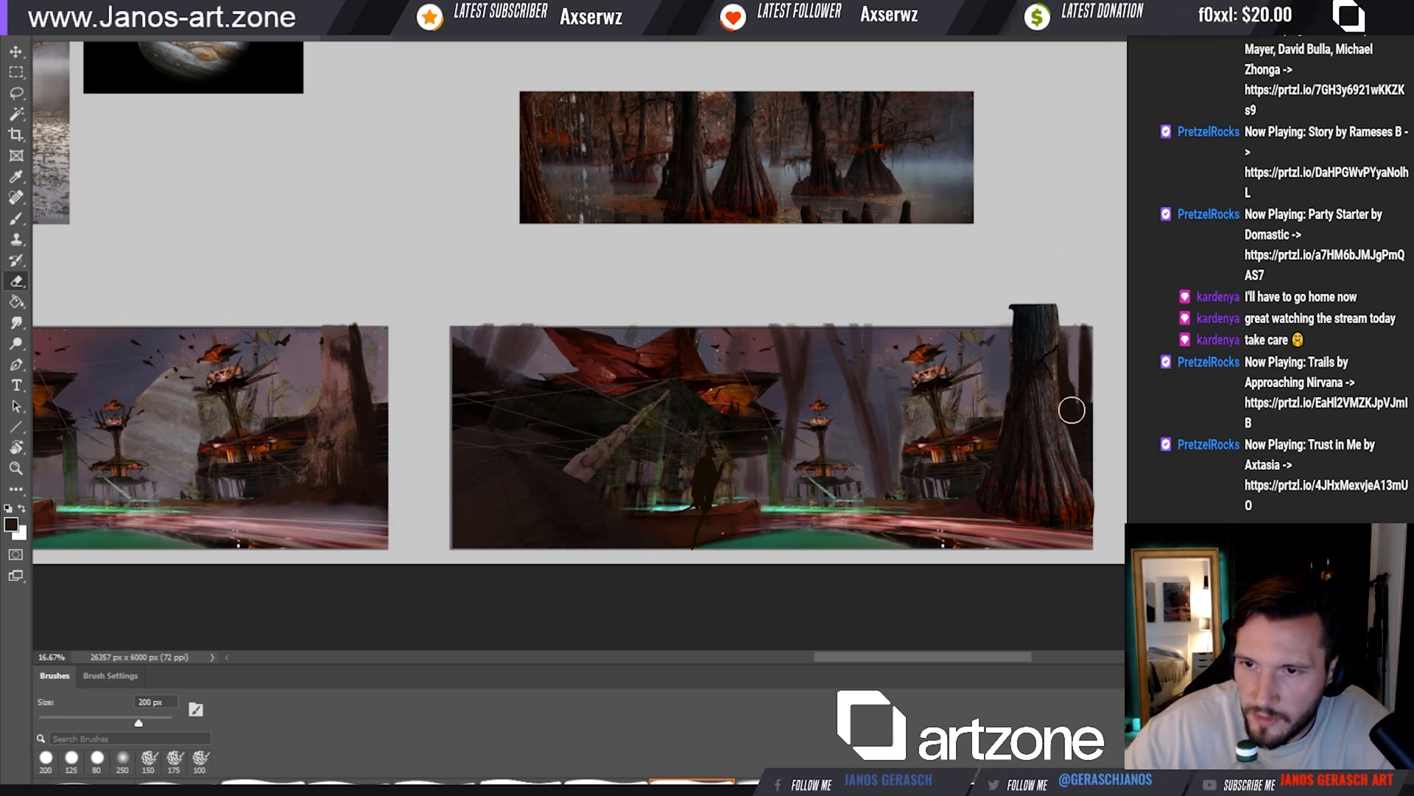
# Lower the top of the trunk cut-out to align with the scene's upper edge
pyautogui.press('v')
pyautogui.moveTo(1036, 305); pyautogui.dragTo(1035, 326)
pyautogui.press('Return')
# Pick up mist from the swamp photo strip with the Mixer Brush, using sizes of 500, 250 and 125 px
pyautogui.press('b')
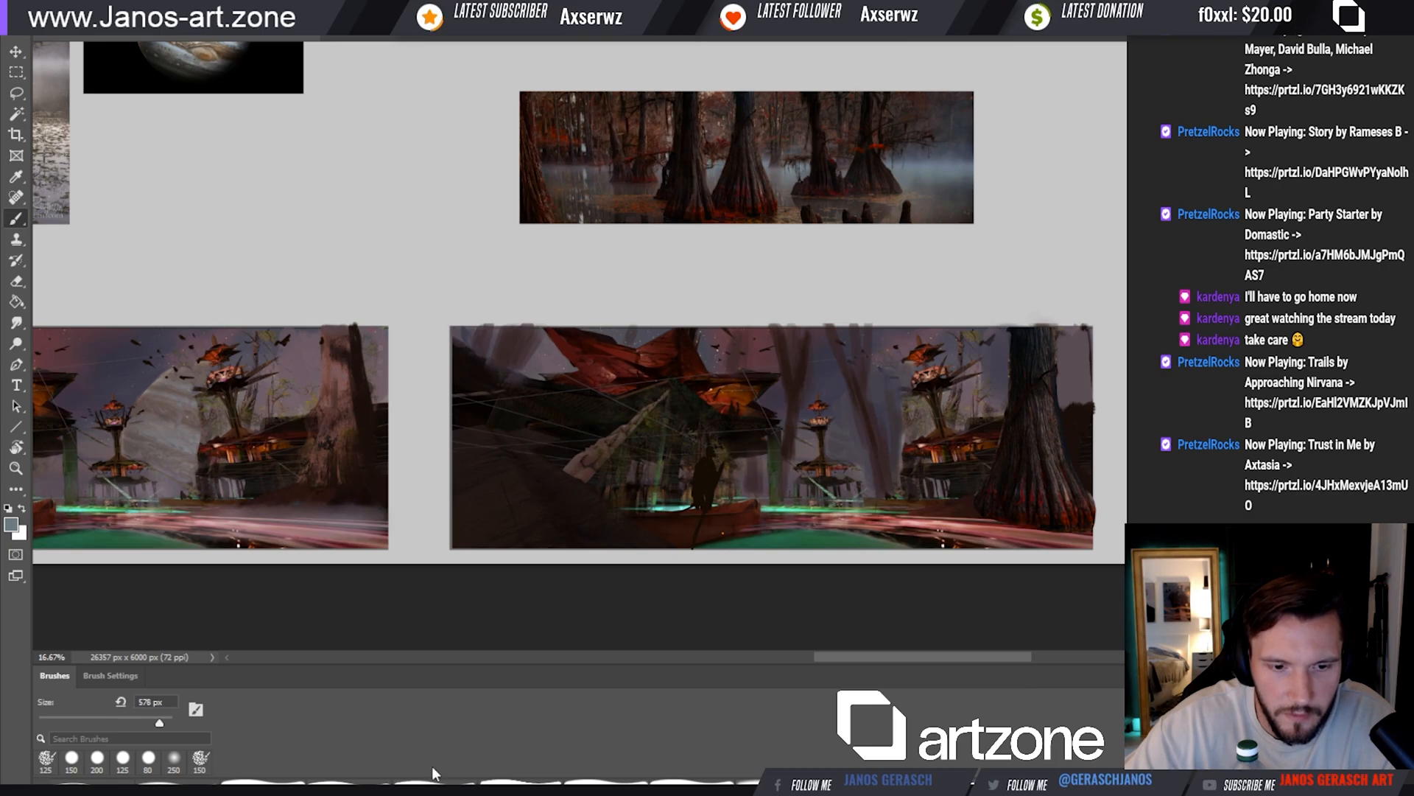
pyautogui.hotkey('shift', 'b')
pyautogui.hotkey('shift', 'b')
pyautogui.hotkey('shift', 'b')
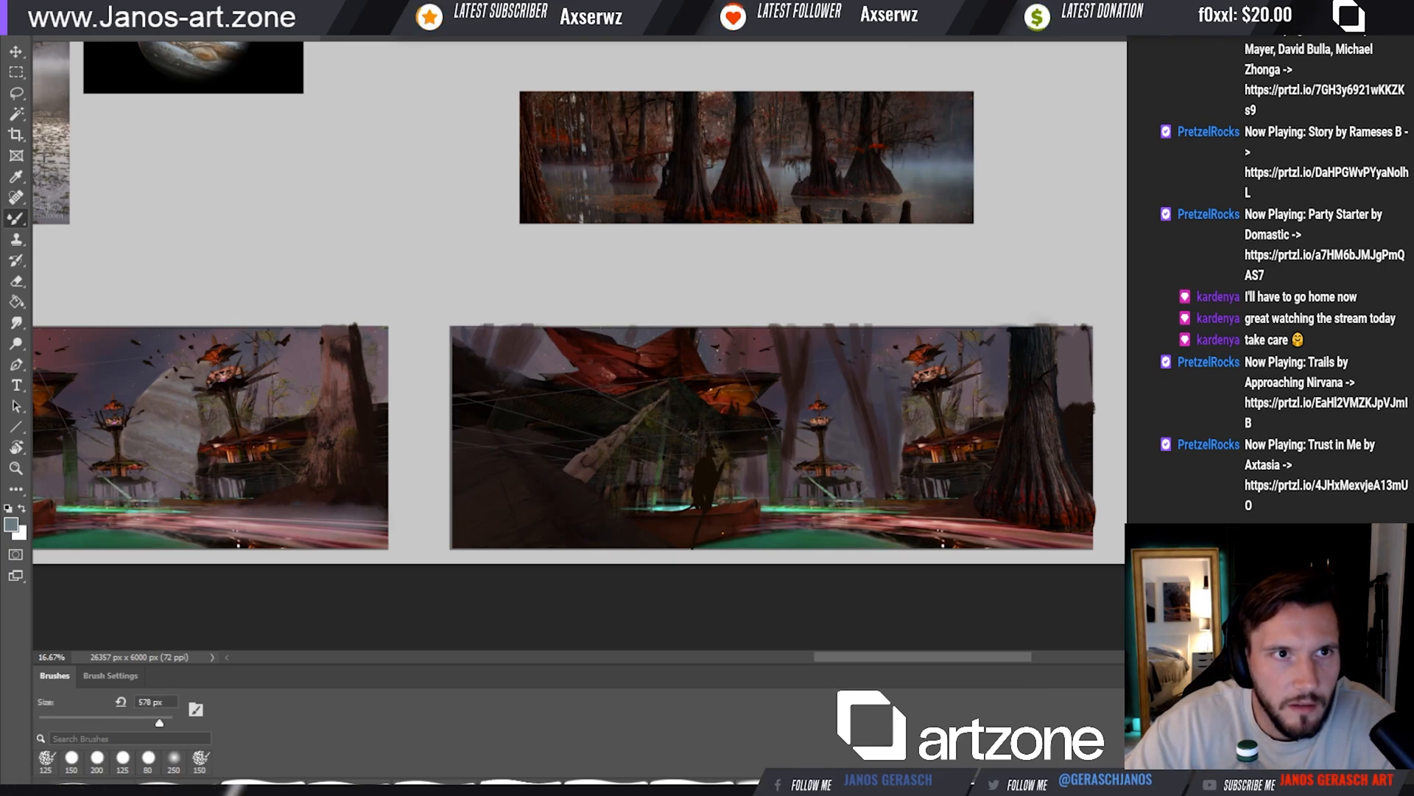
pyautogui.keyDown('alt'); pyautogui.click(946, 165); pyautogui.keyUp('alt')
pyautogui.press('[')
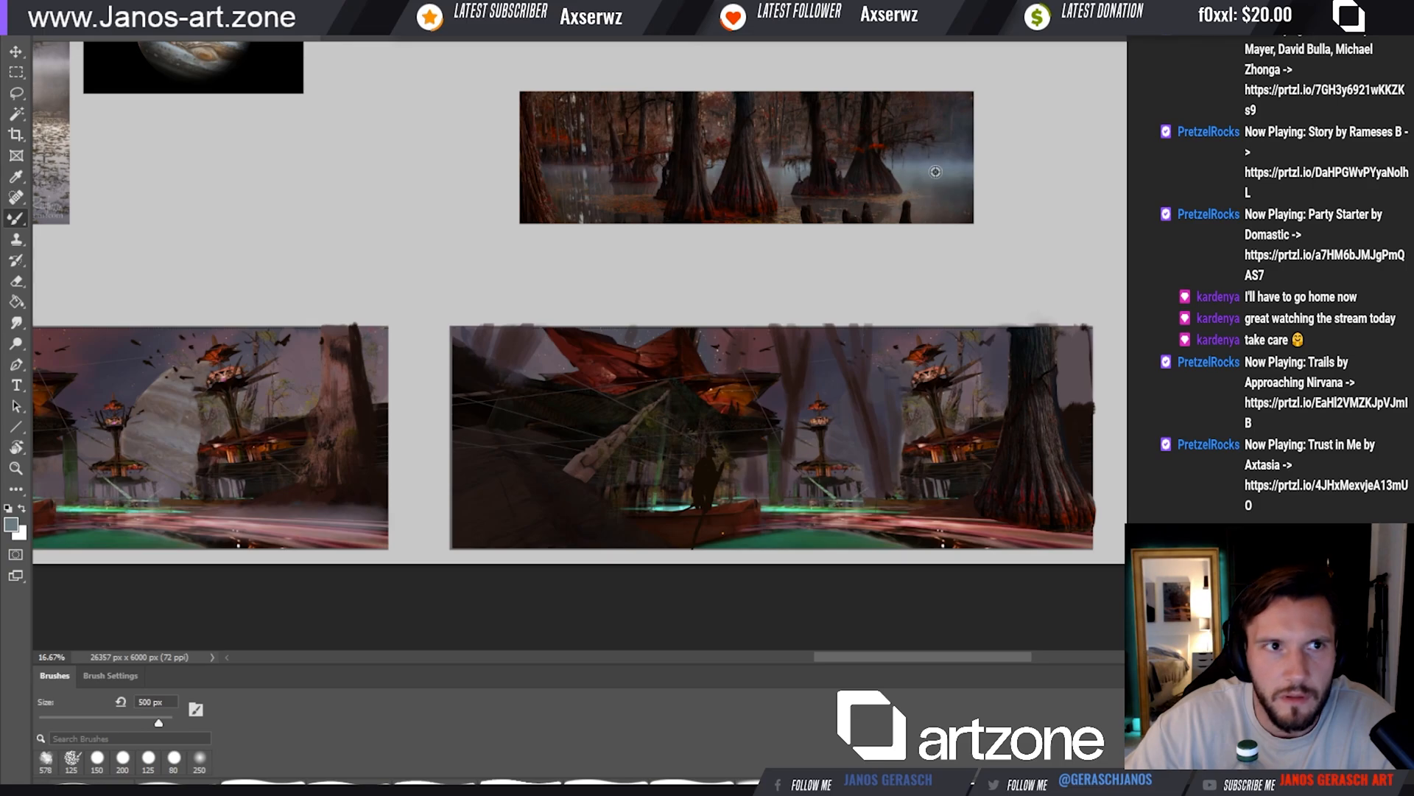
pyautogui.keyDown('alt'); pyautogui.click(934, 172); pyautogui.keyUp('alt')
pyautogui.press('[')
pyautogui.press('[')
pyautogui.press('[')
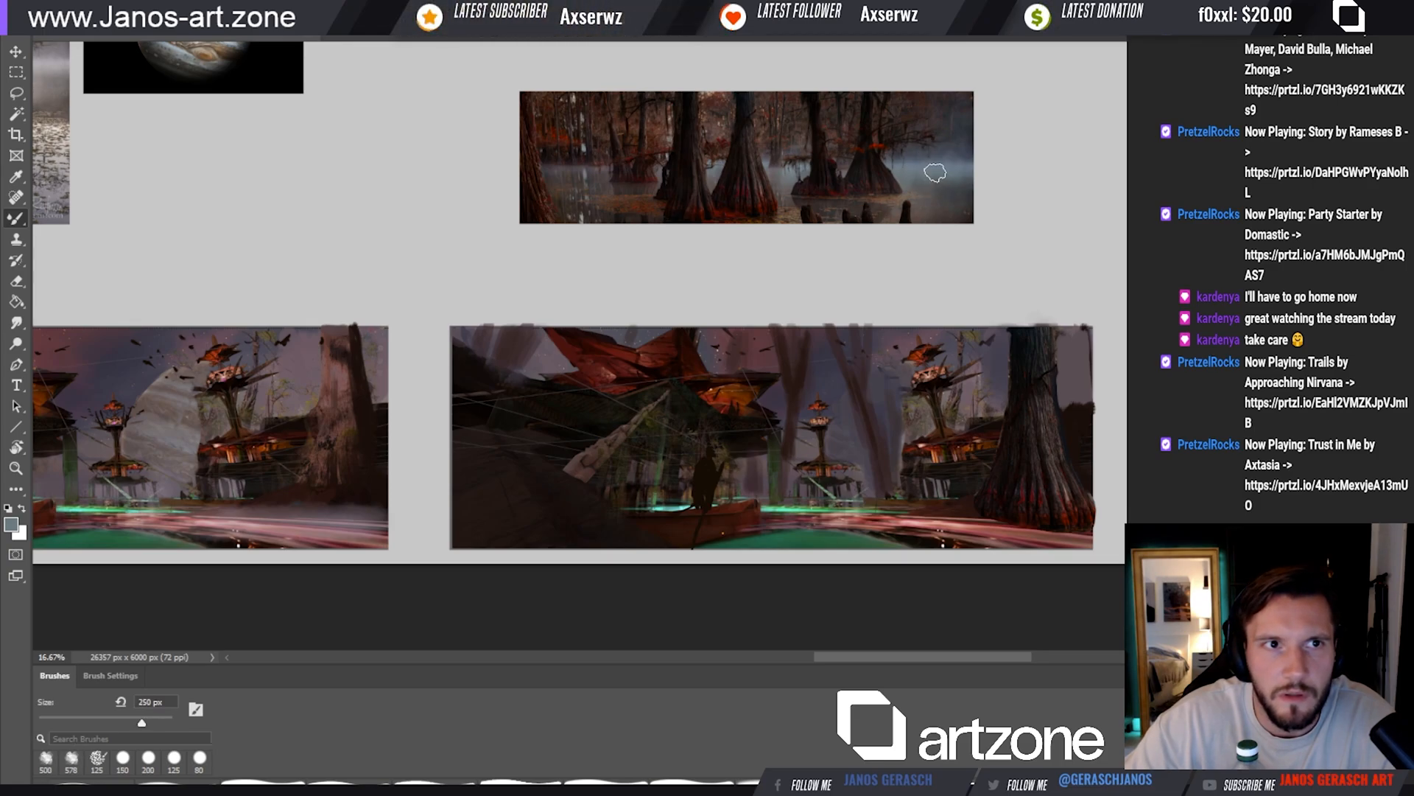
pyautogui.press('[')
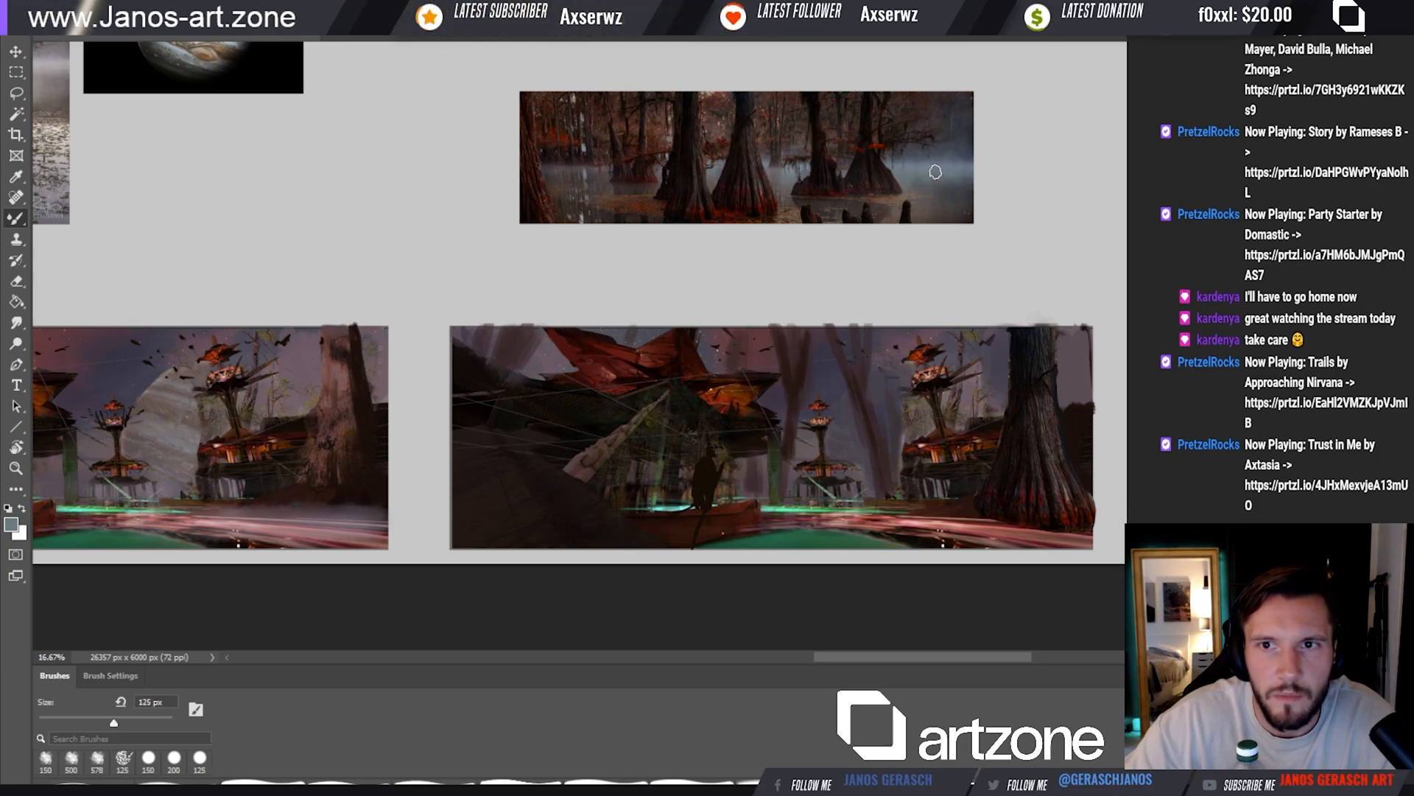
pyautogui.keyDown('alt'); pyautogui.click(949, 173); pyautogui.keyUp('alt')
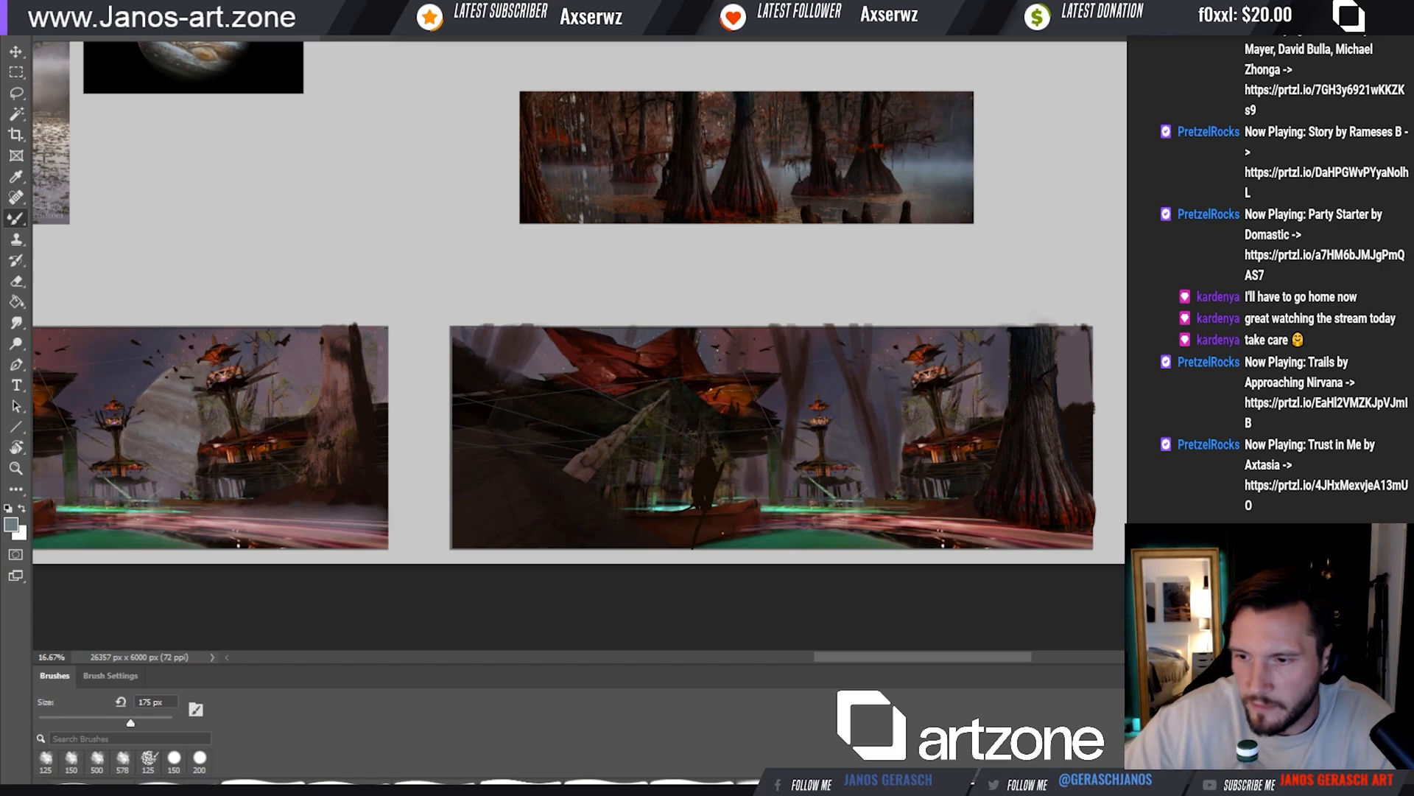
# Blend soft mist along the waterline below the stilt huts with the Mixer Brush at 150 to 300 px
pyautogui.press(']')
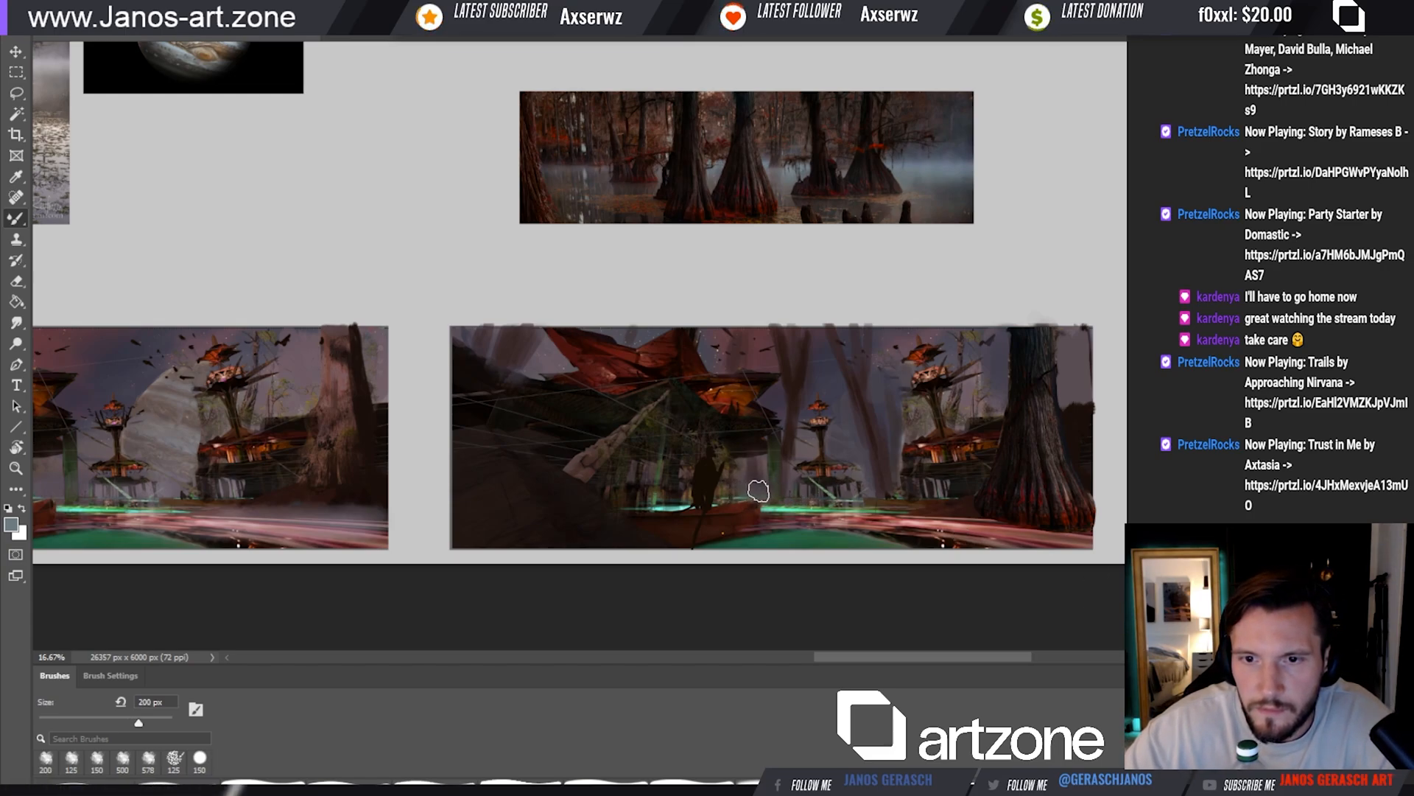
pyautogui.press(']')
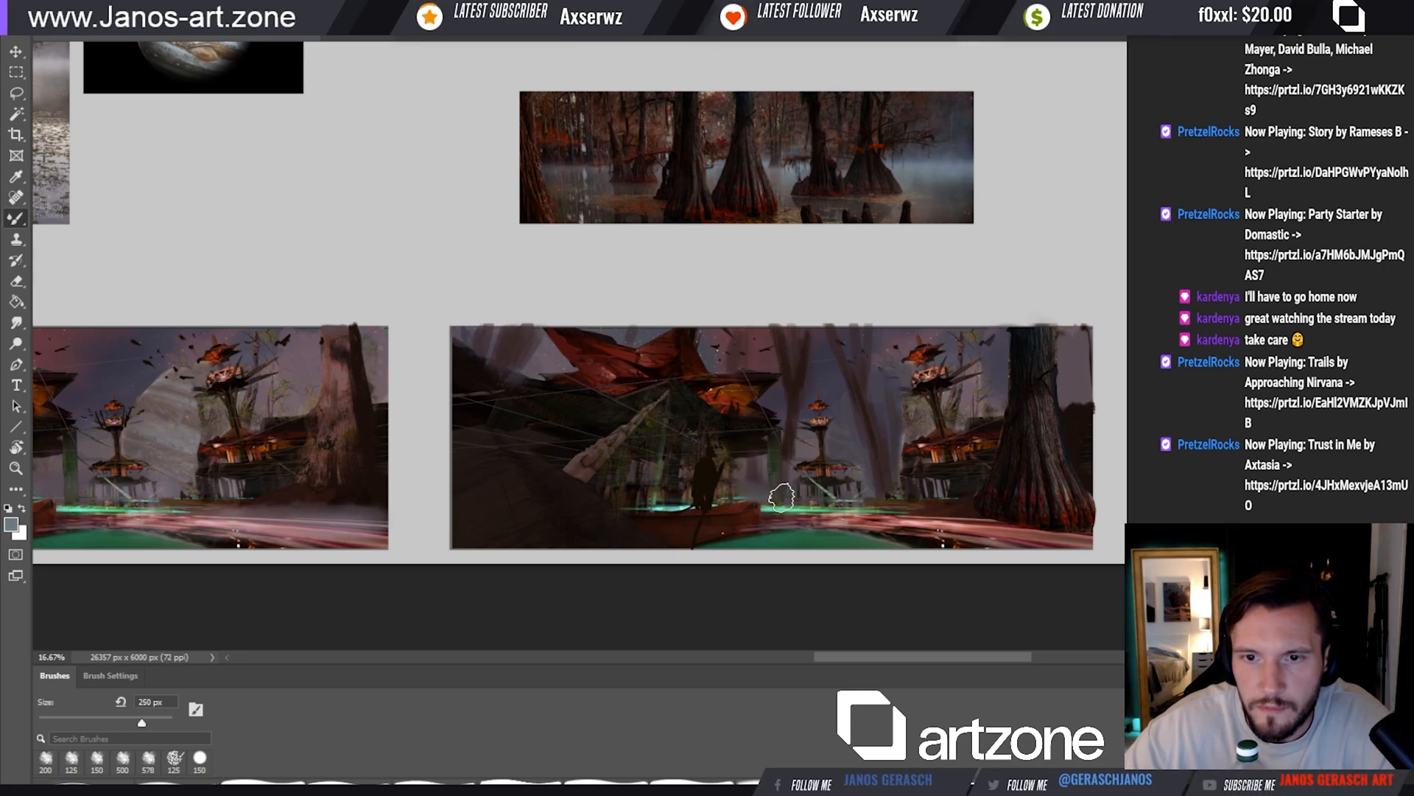
pyautogui.moveTo(782, 495); pyautogui.dragTo(846, 500)
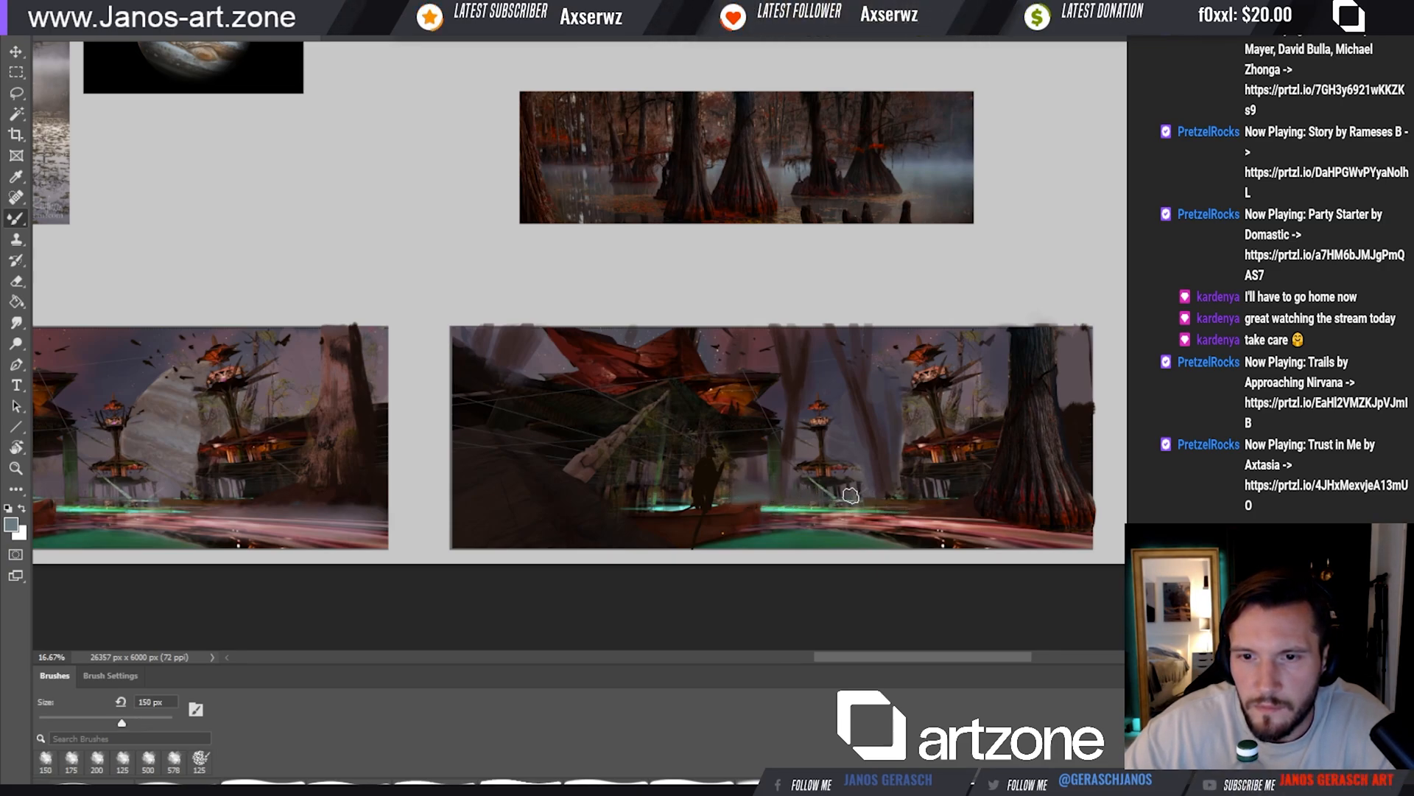
pyautogui.press(']')
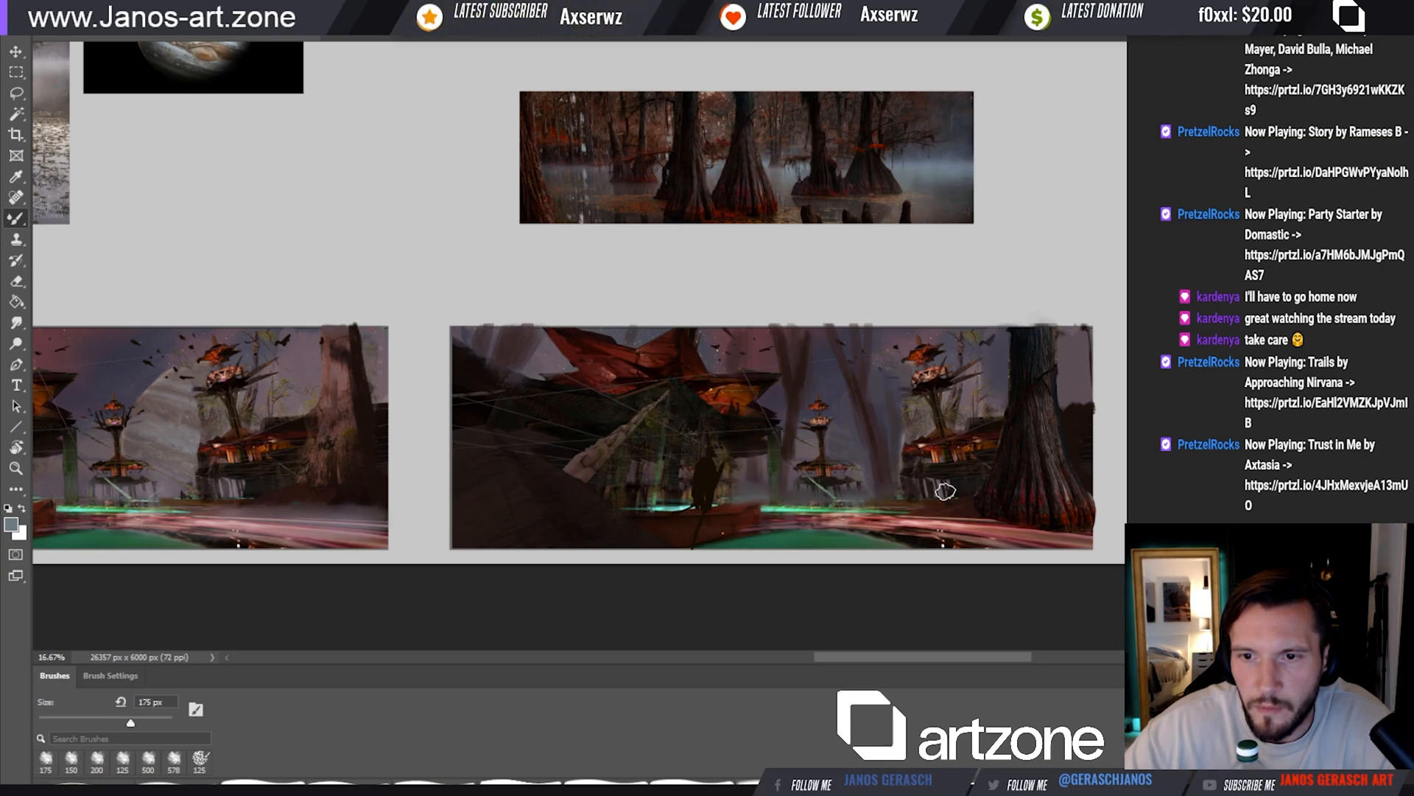
pyautogui.press(']')
pyautogui.press(']')
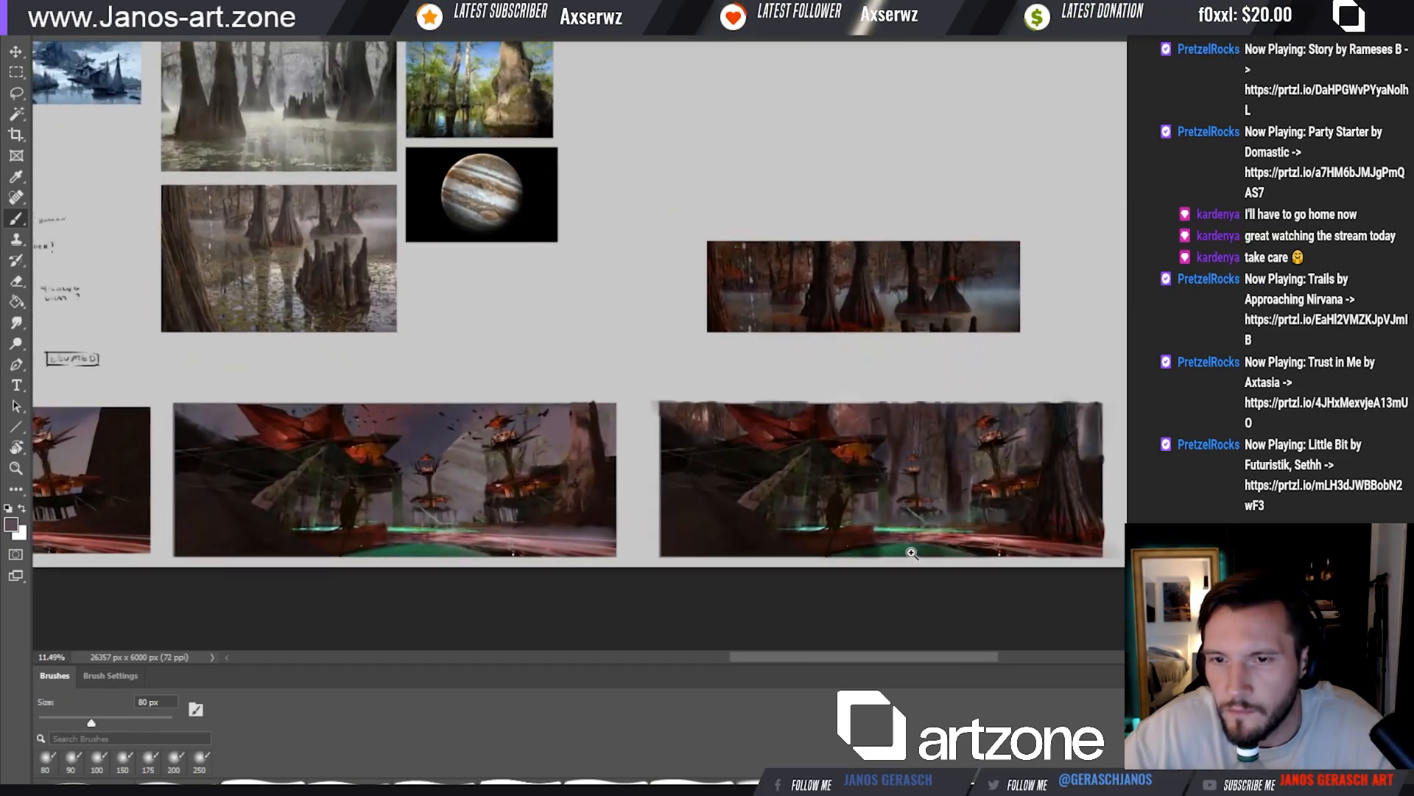
pyautogui.moveTo(900, 550); pyautogui.dragTo(1065, 521)
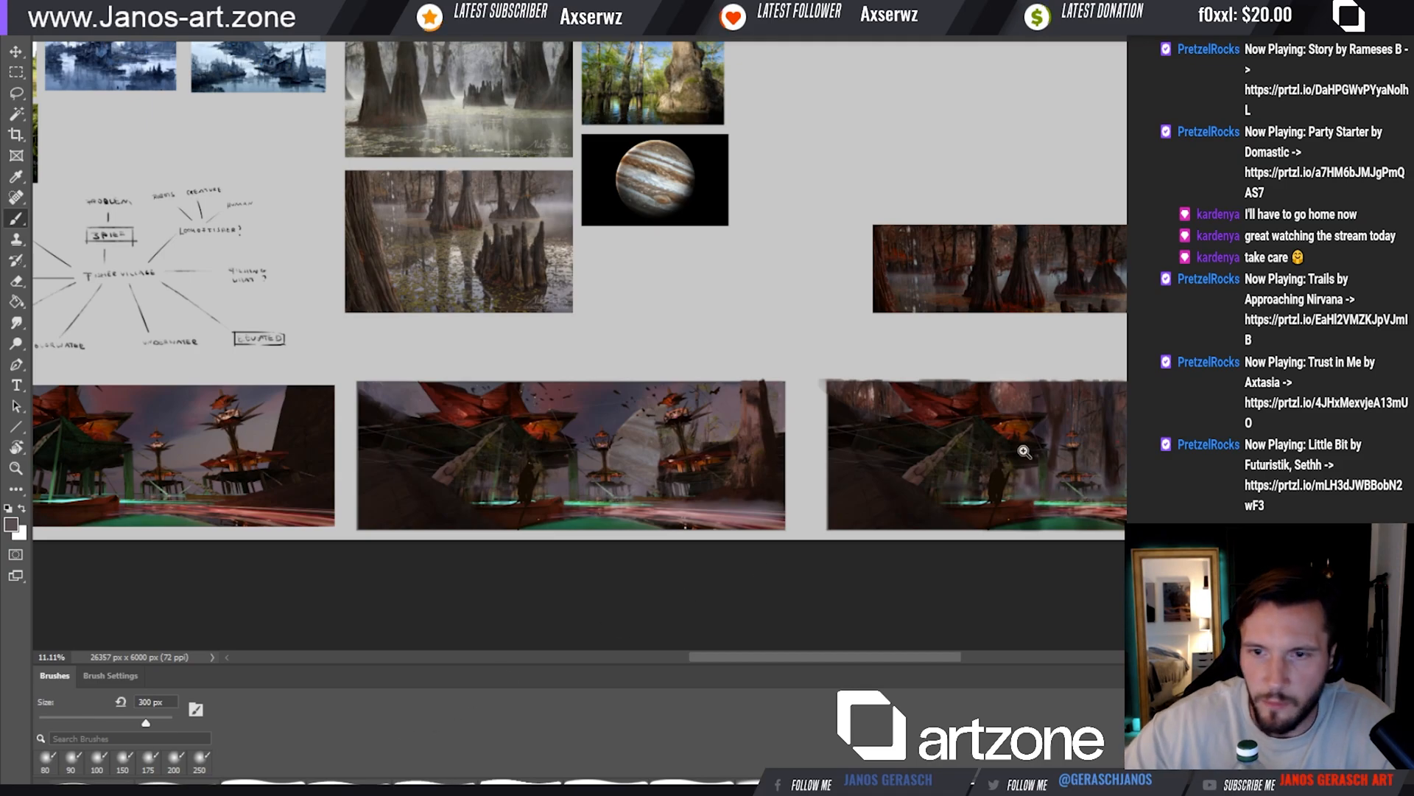
# Place a copy of the trunk cut-out at the left edge of the copied scene
pyautogui.click(1011, 463)
pyautogui.moveTo(1052, 472); pyautogui.dragTo(972, 483)
pyautogui.press('v')
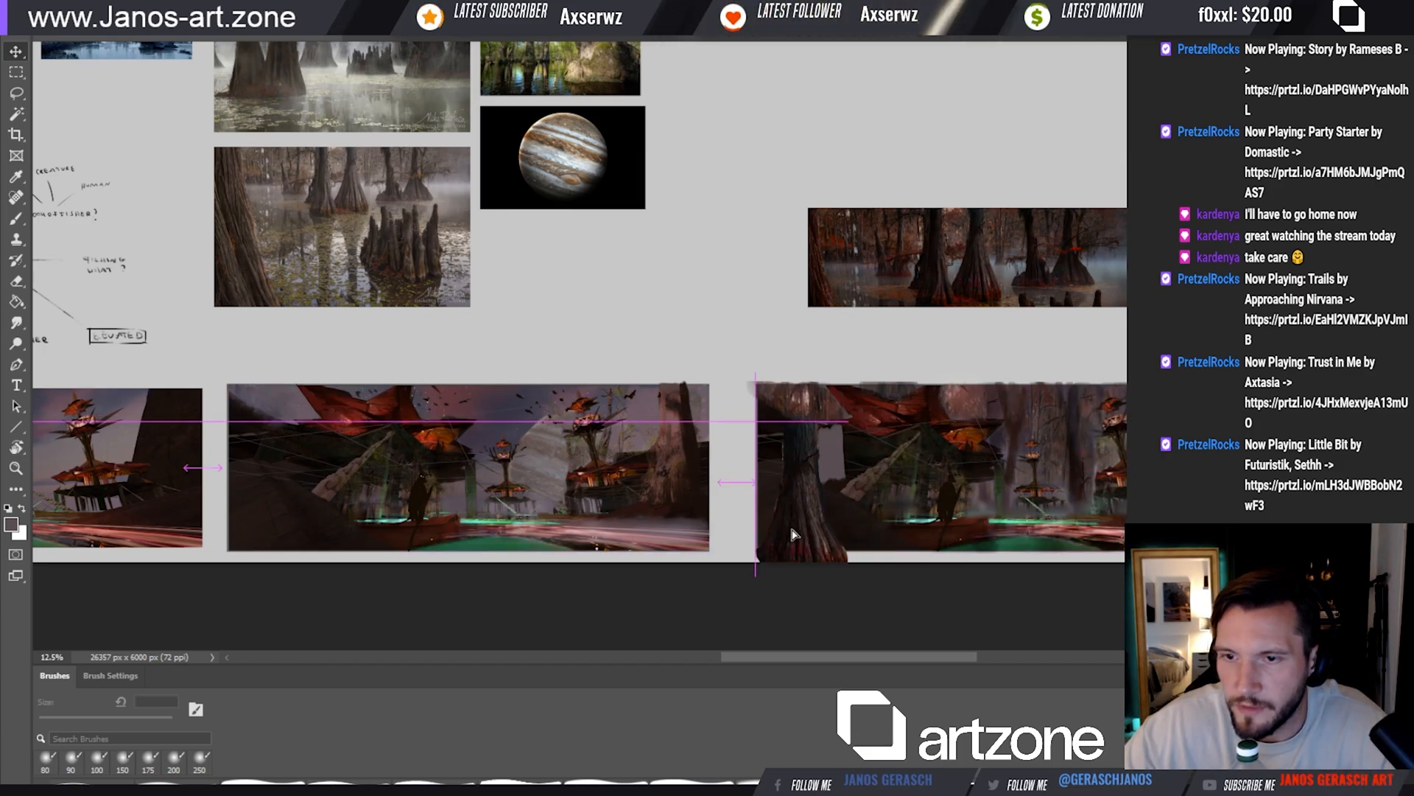
pyautogui.click(833, 506)
# Erase the leftover background beside the upper part of the copied trunk, using a 125 px eraser
pyautogui.press('e')
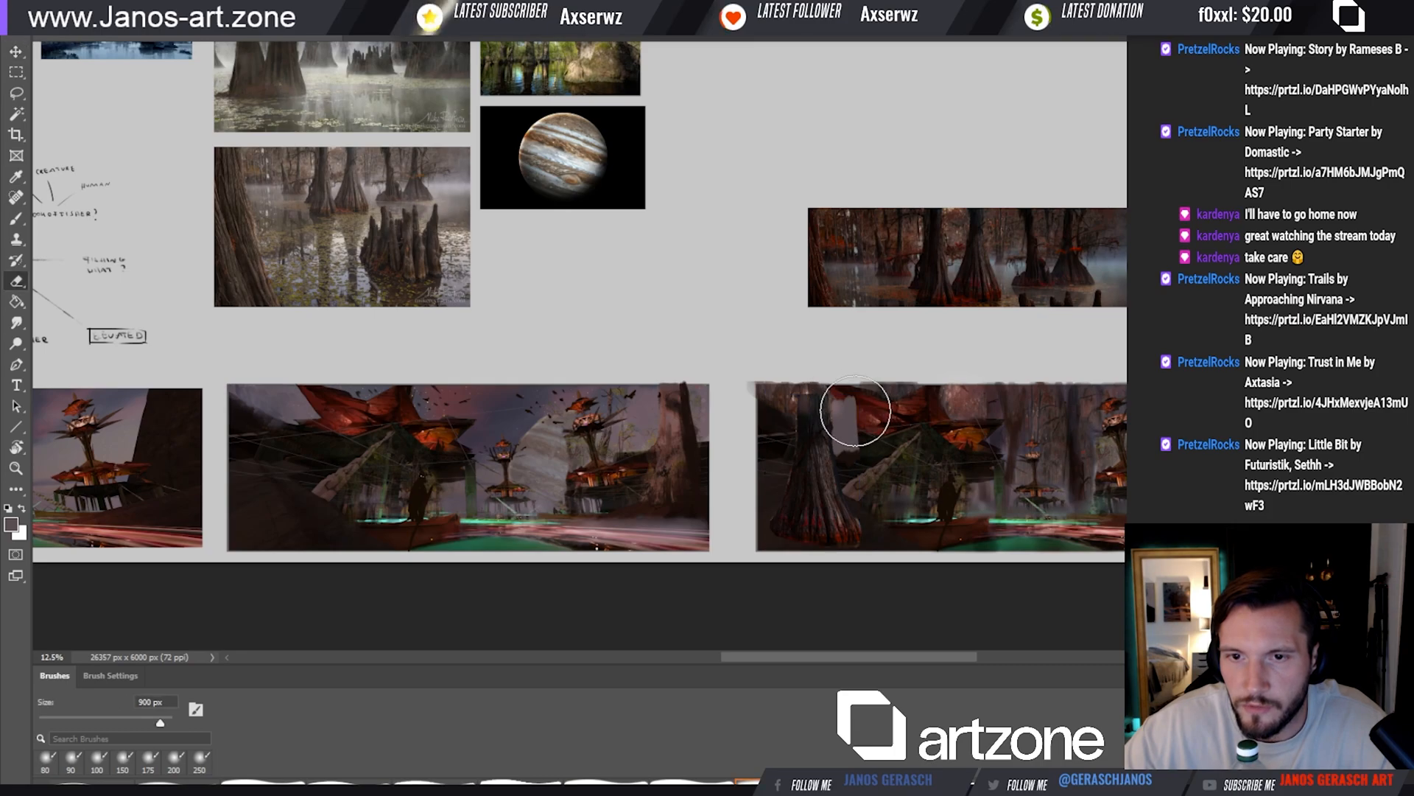
pyautogui.press(']')
pyautogui.press(']')
pyautogui.press(']')
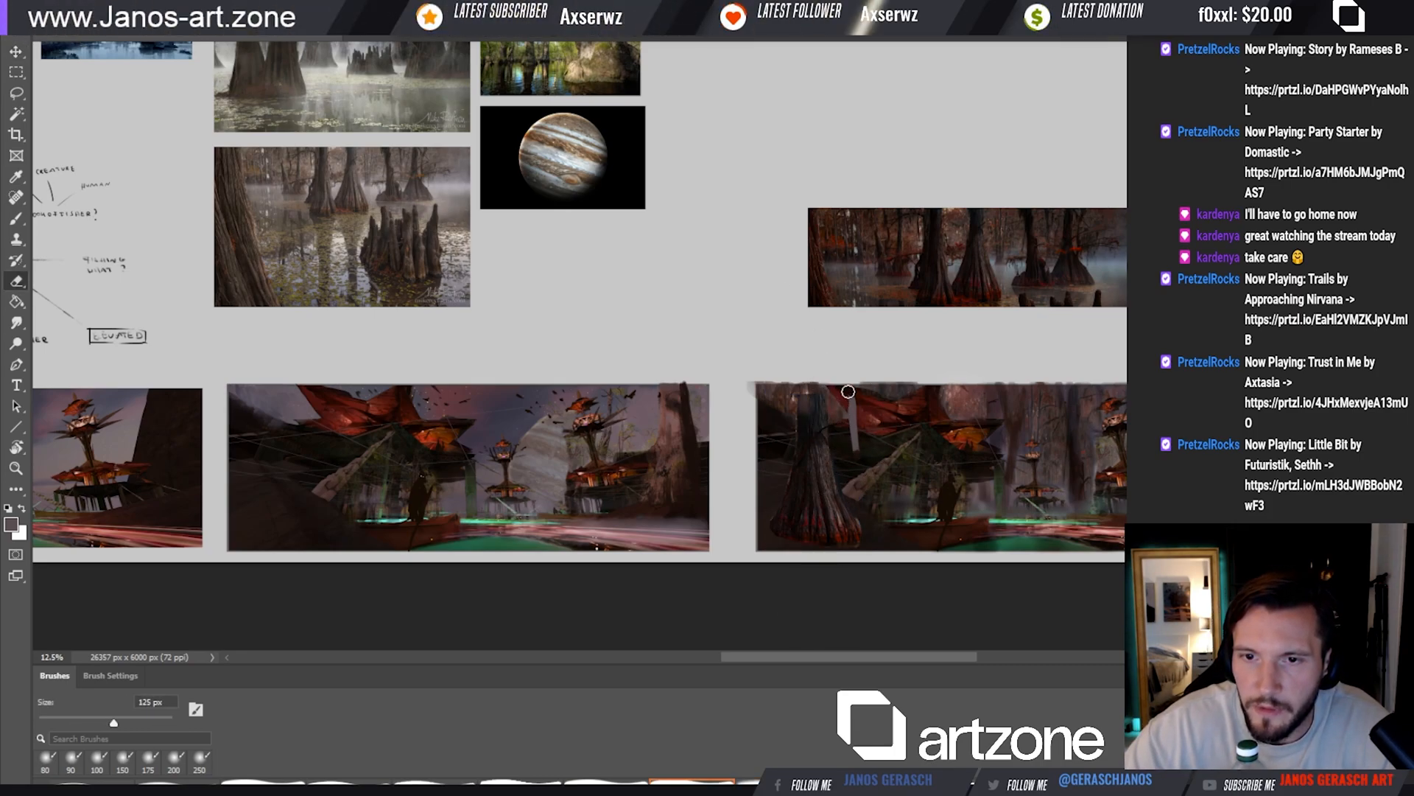
# Enlarge the copied trunk and rotate it to lean outward across the scene's lower-left corner
pyautogui.press('v')
pyautogui.moveTo(831, 520); pyautogui.dragTo(864, 547)
pyautogui.moveTo(803, 422); pyautogui.dragTo(750, 413)
pyautogui.moveTo(860, 494); pyautogui.dragTo(812, 459)
pyautogui.moveTo(847, 388); pyautogui.dragTo(874, 358)
pyautogui.moveTo(890, 427); pyautogui.dragTo(859, 378)
pyautogui.moveTo(847, 538); pyautogui.dragTo(982, 566)
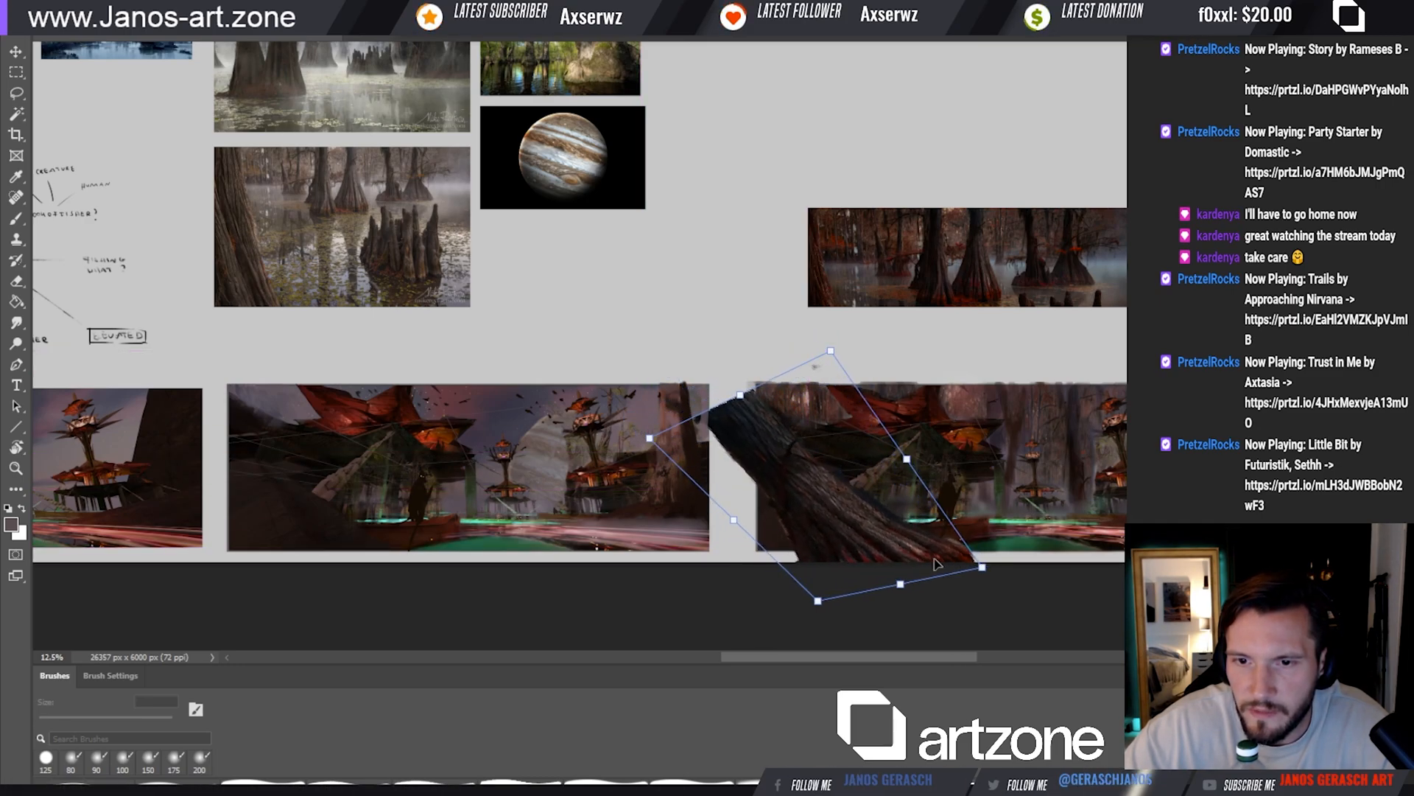
# Flare the leaning trunk's base by distorting its lower corner outward, and scale it down to fit the scene's left foreground
pyautogui.moveTo(827, 610); pyautogui.dragTo(751, 598)
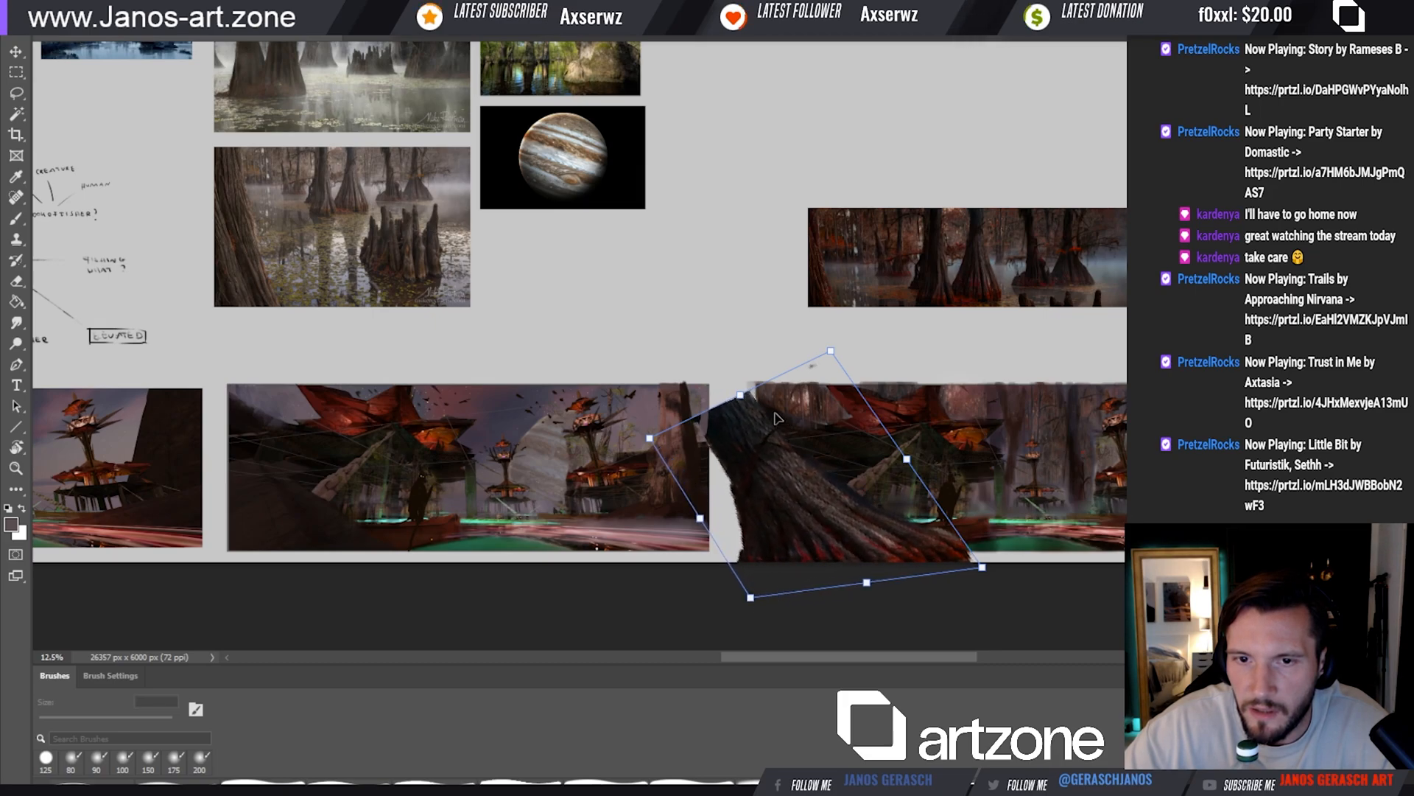
pyautogui.moveTo(741, 397); pyautogui.dragTo(769, 454)
pyautogui.moveTo(830, 506); pyautogui.dragTo(805, 491)
pyautogui.moveTo(826, 368); pyautogui.dragTo(859, 381)
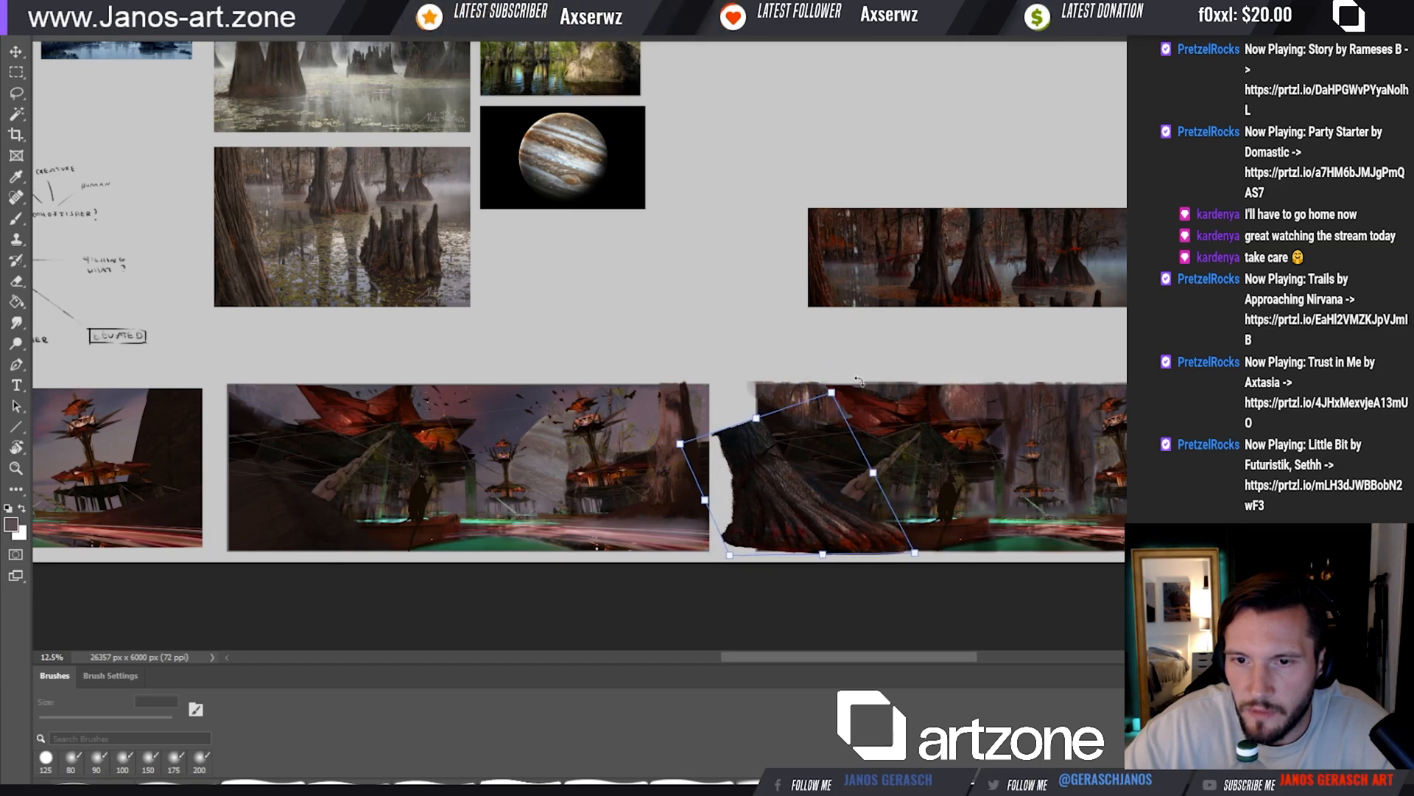
pyautogui.moveTo(829, 481); pyautogui.dragTo(850, 477)
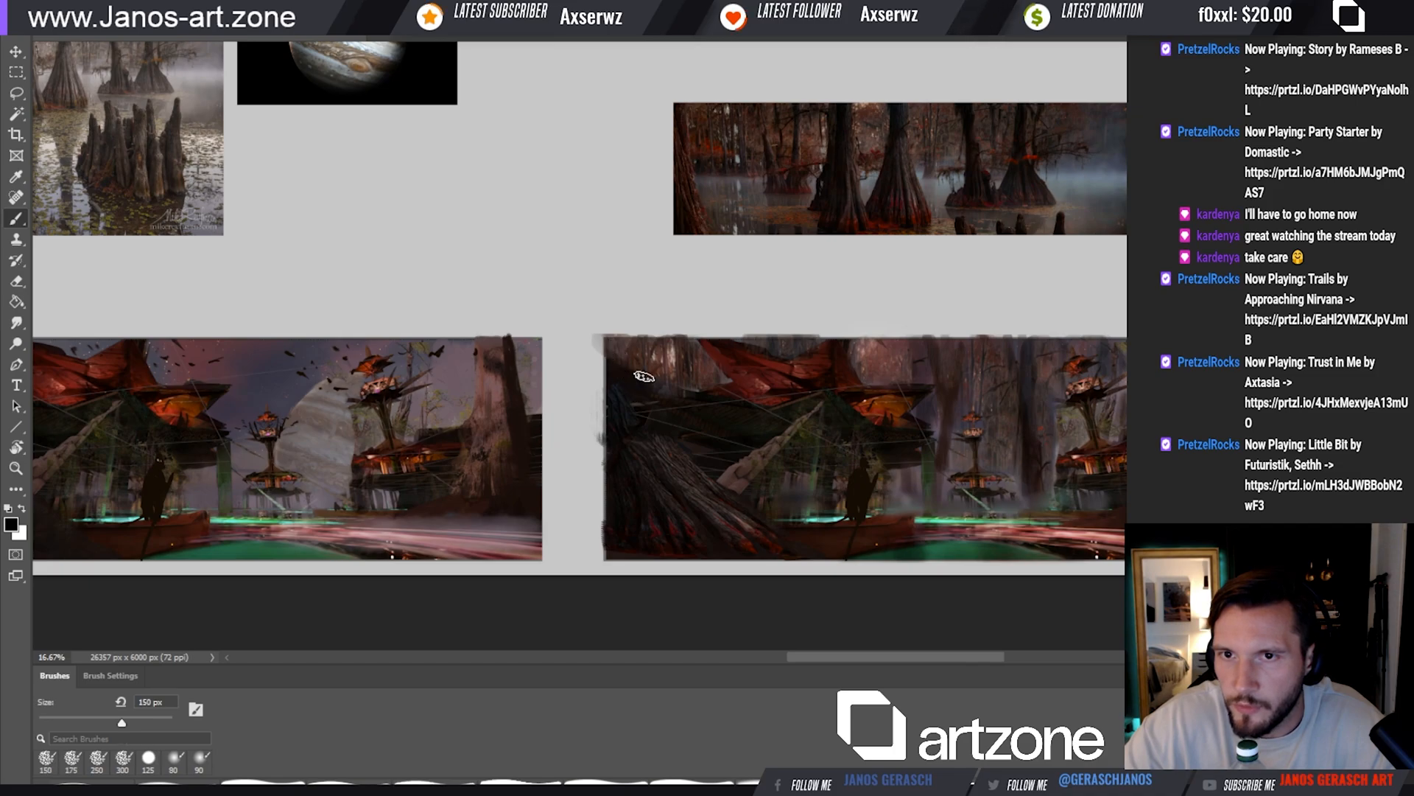
pyautogui.moveTo(728, 401); pyautogui.dragTo(650, 385)
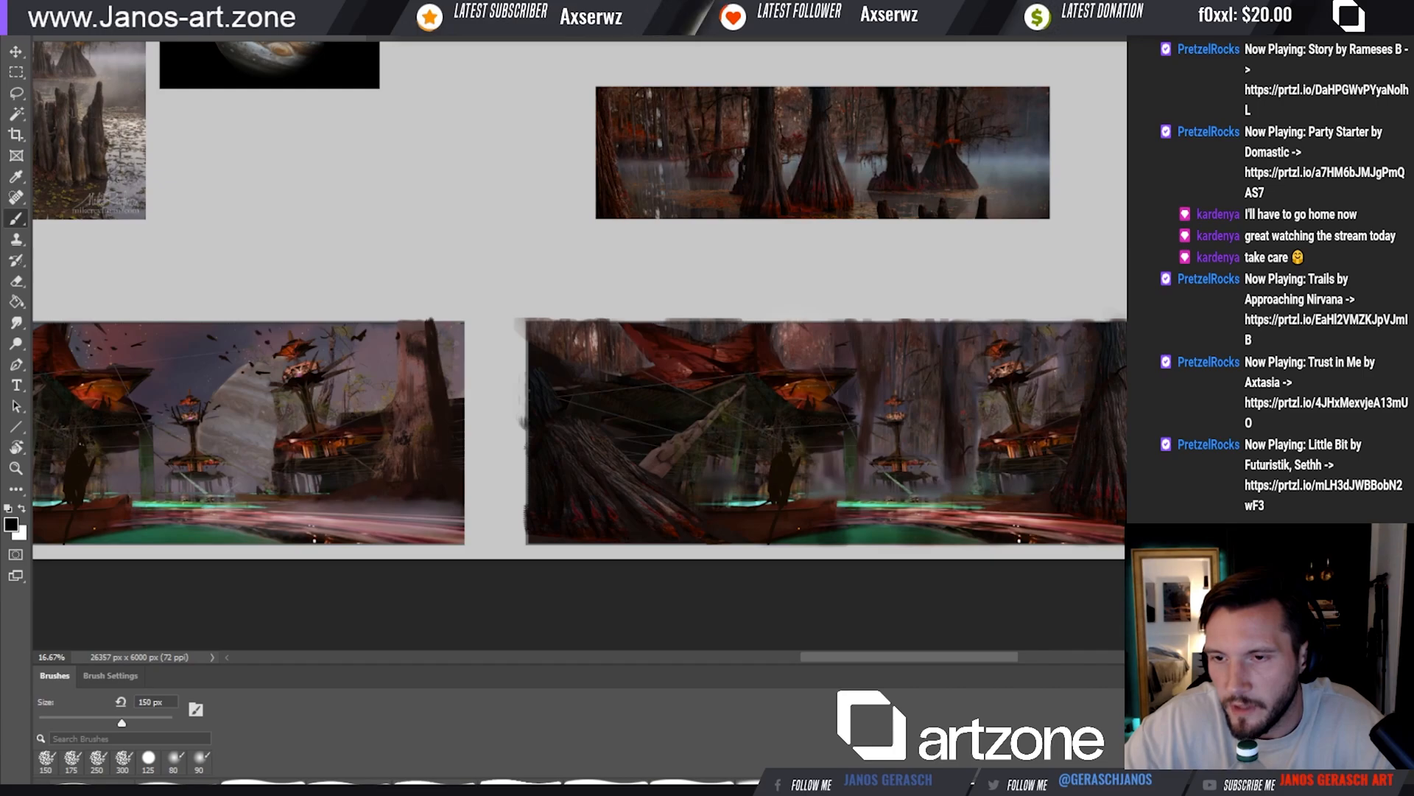
# Darken the roots of the leaning foreground trunk with a soft 500 px brush
pyautogui.moveTo(1122, 436); pyautogui.dragTo(1116, 458)
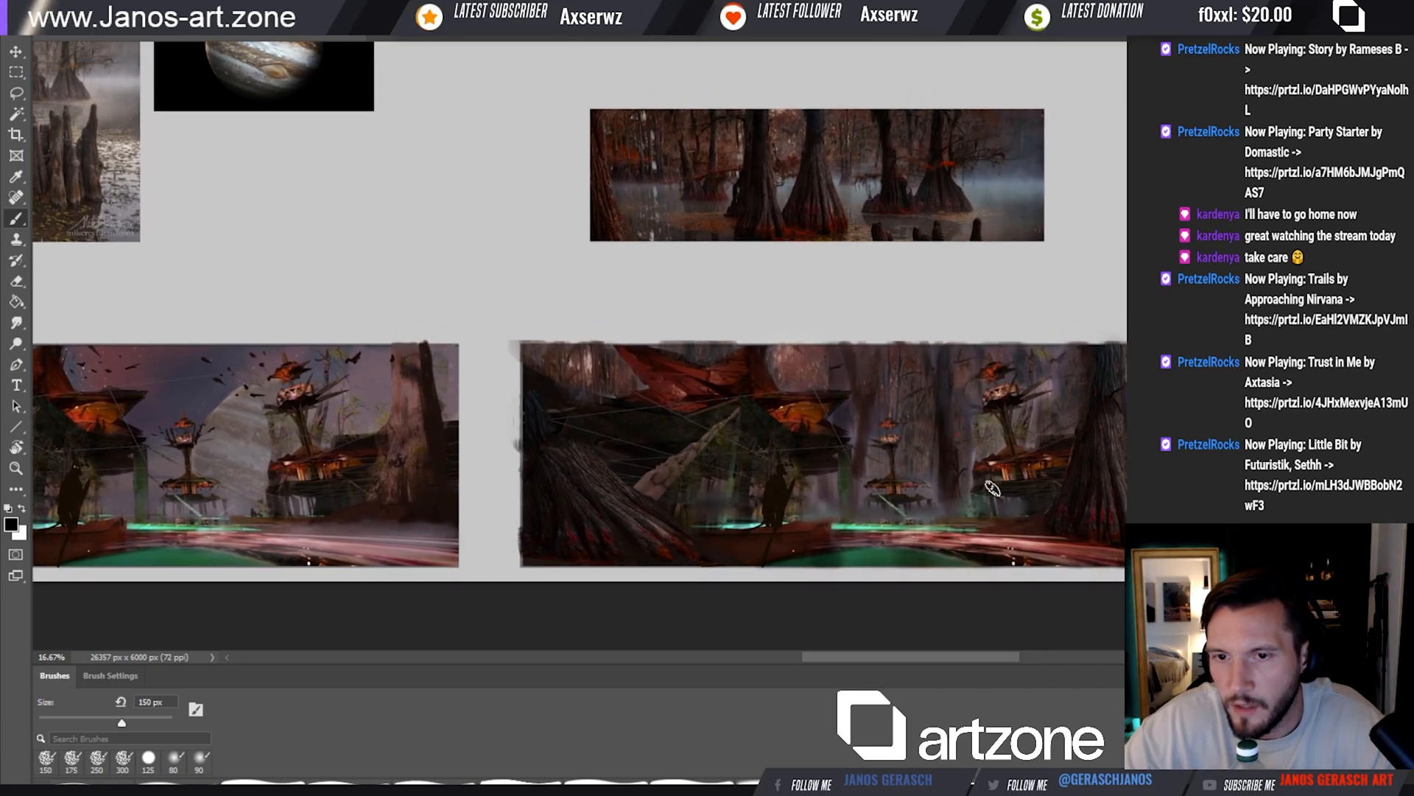
pyautogui.moveTo(982, 511); pyautogui.dragTo(999, 548)
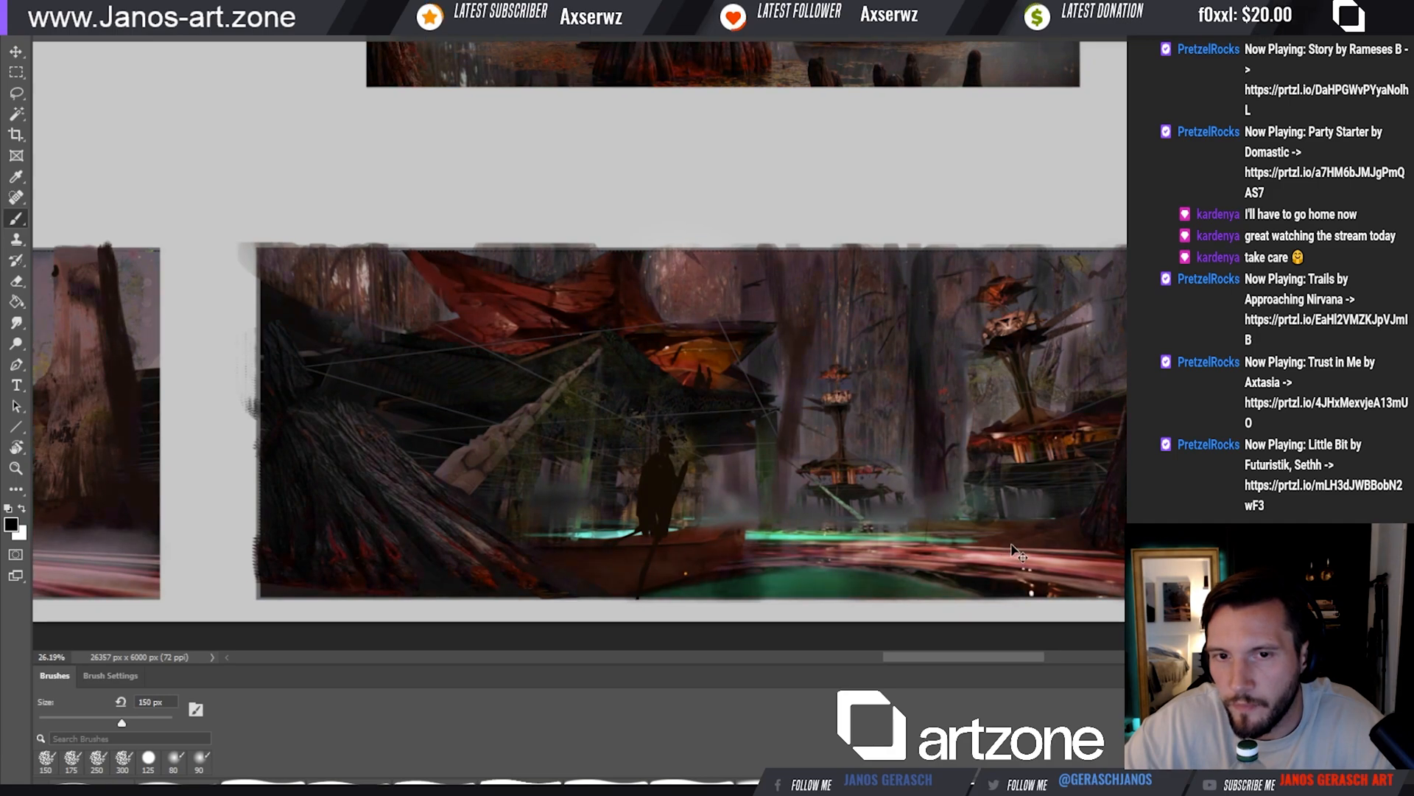
pyautogui.moveTo(1001, 527); pyautogui.dragTo(962, 539)
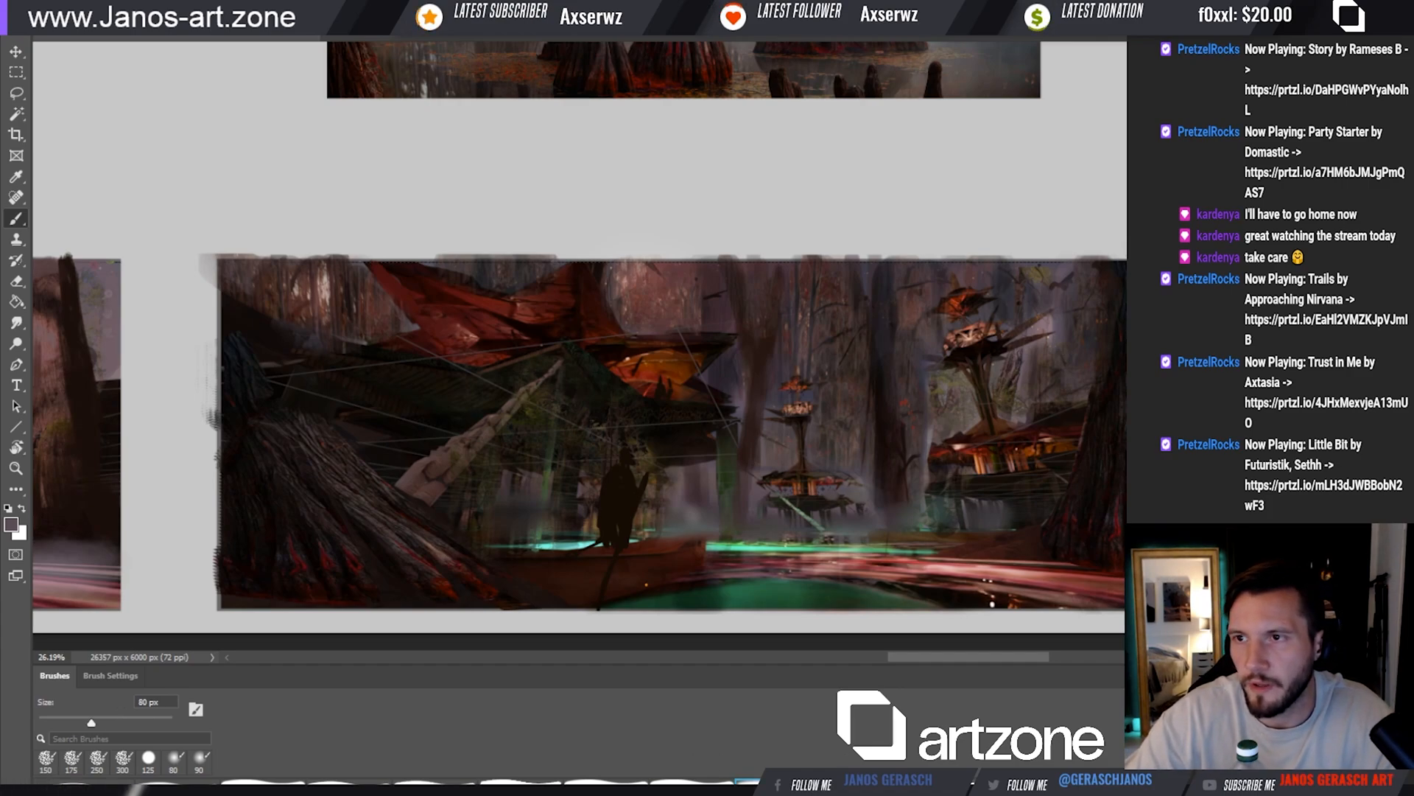
pyautogui.press(']')
pyautogui.press(']')
pyautogui.press(']')
pyautogui.press(']')
pyautogui.press(']')
pyautogui.press(']')
pyautogui.press(']')
pyautogui.press(']')
pyautogui.press(']')
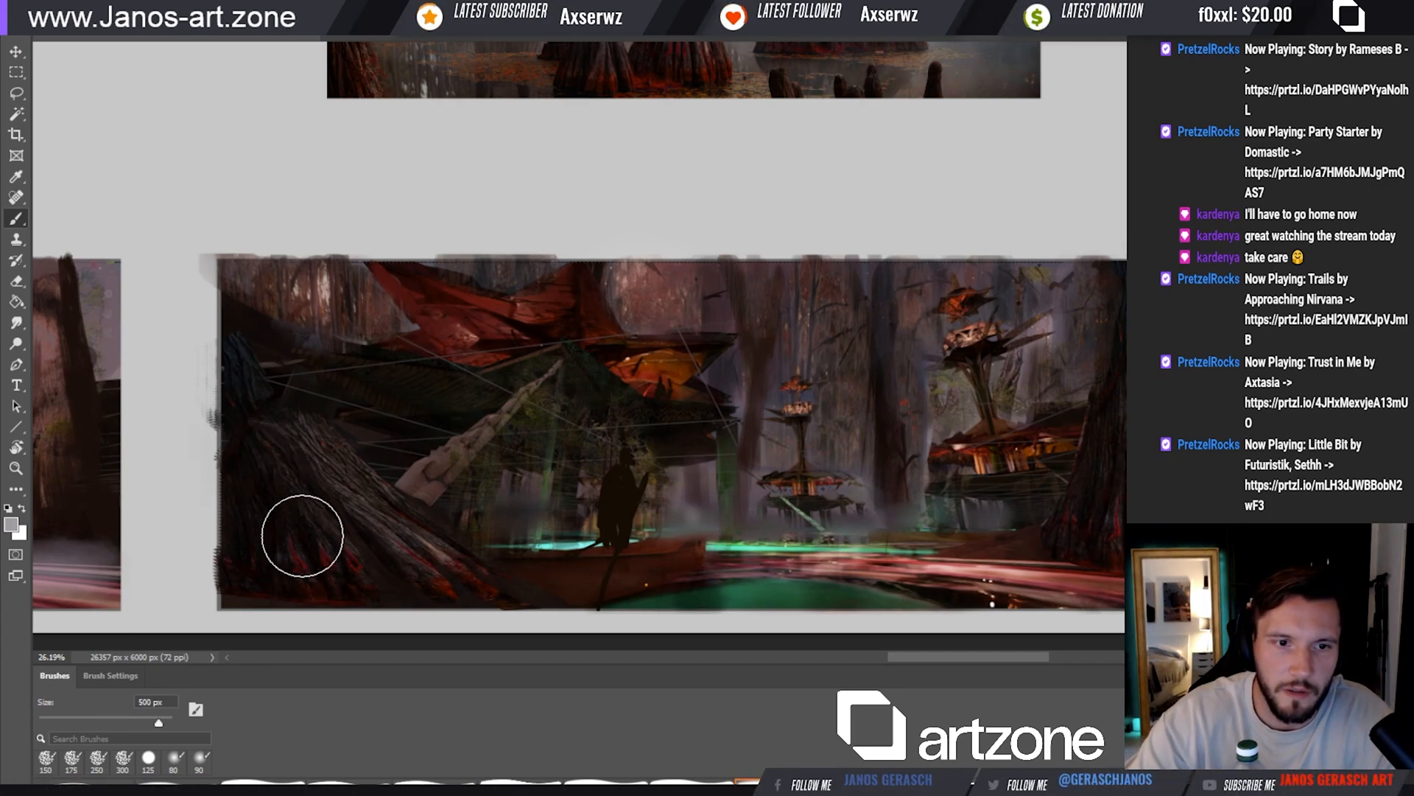
pyautogui.moveTo(335, 535)
pyautogui.mouseDown()
pyautogui.moveTo(347, 512)
pyautogui.moveTo(303, 452)
pyautogui.moveTo(417, 568)
pyautogui.moveTo(421, 535)
pyautogui.mouseUp()
pyautogui.press(']')
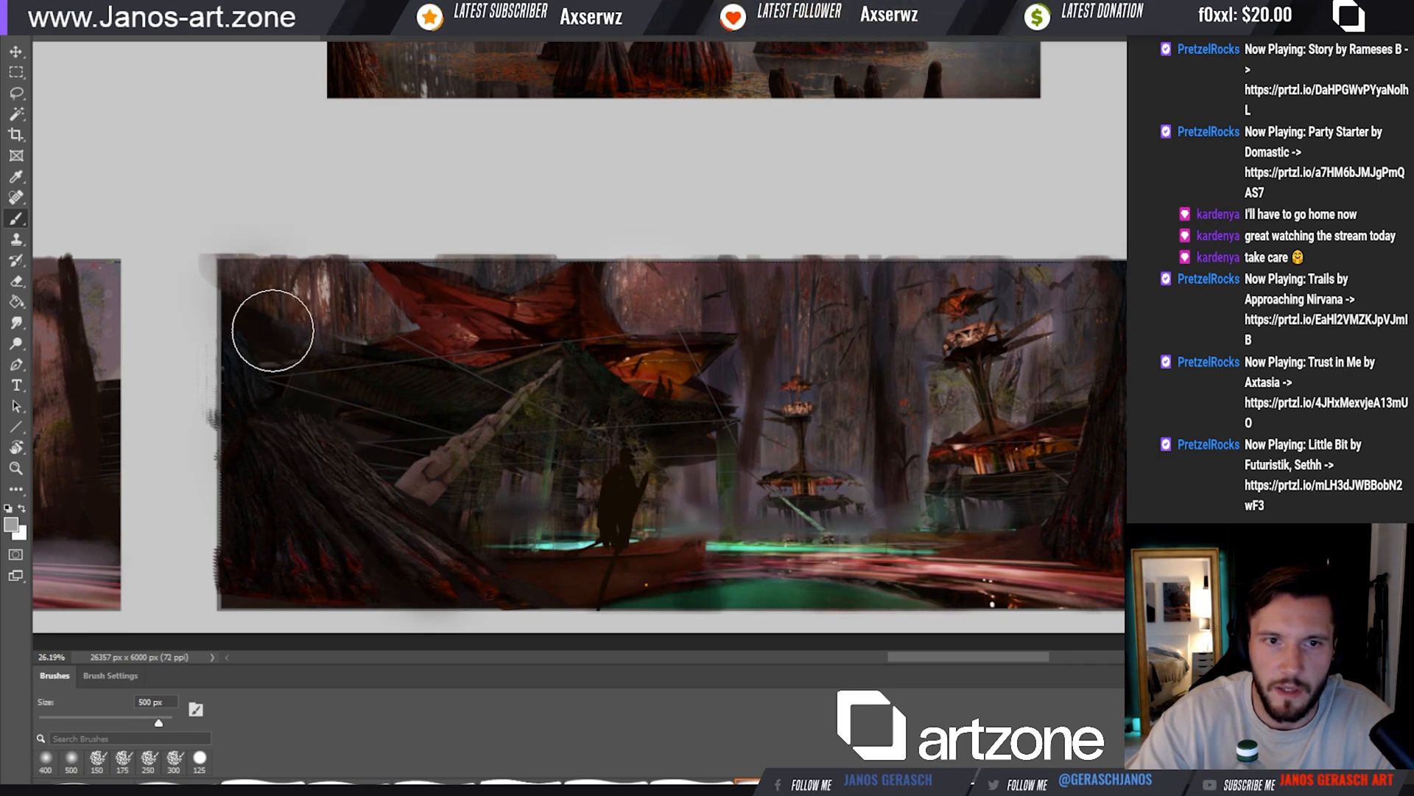
# Darken the scene's lower edge around the boat and foreground with a soft brush at 200 to 300 px
pyautogui.press('[')
pyautogui.press('[')
pyautogui.press('[')
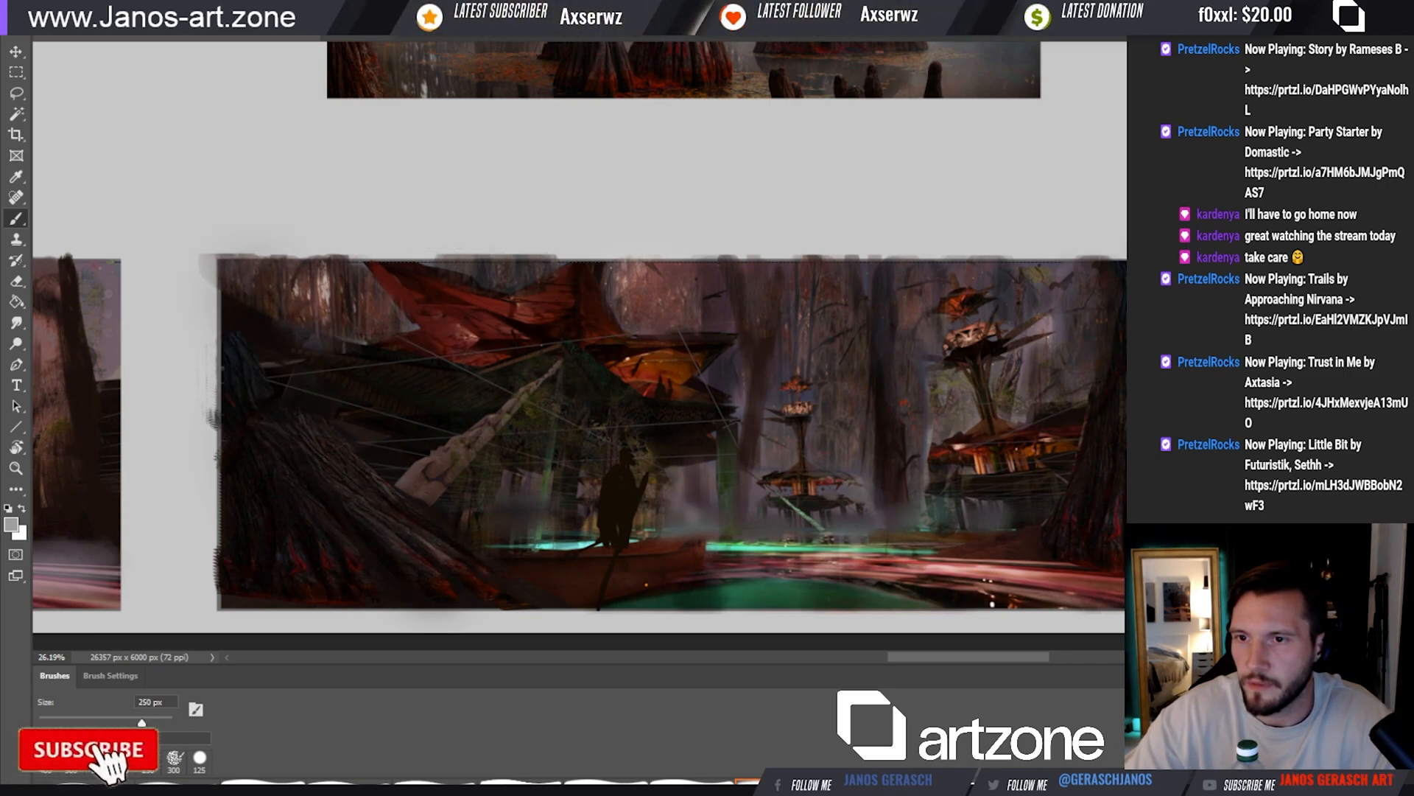
pyautogui.press(']')
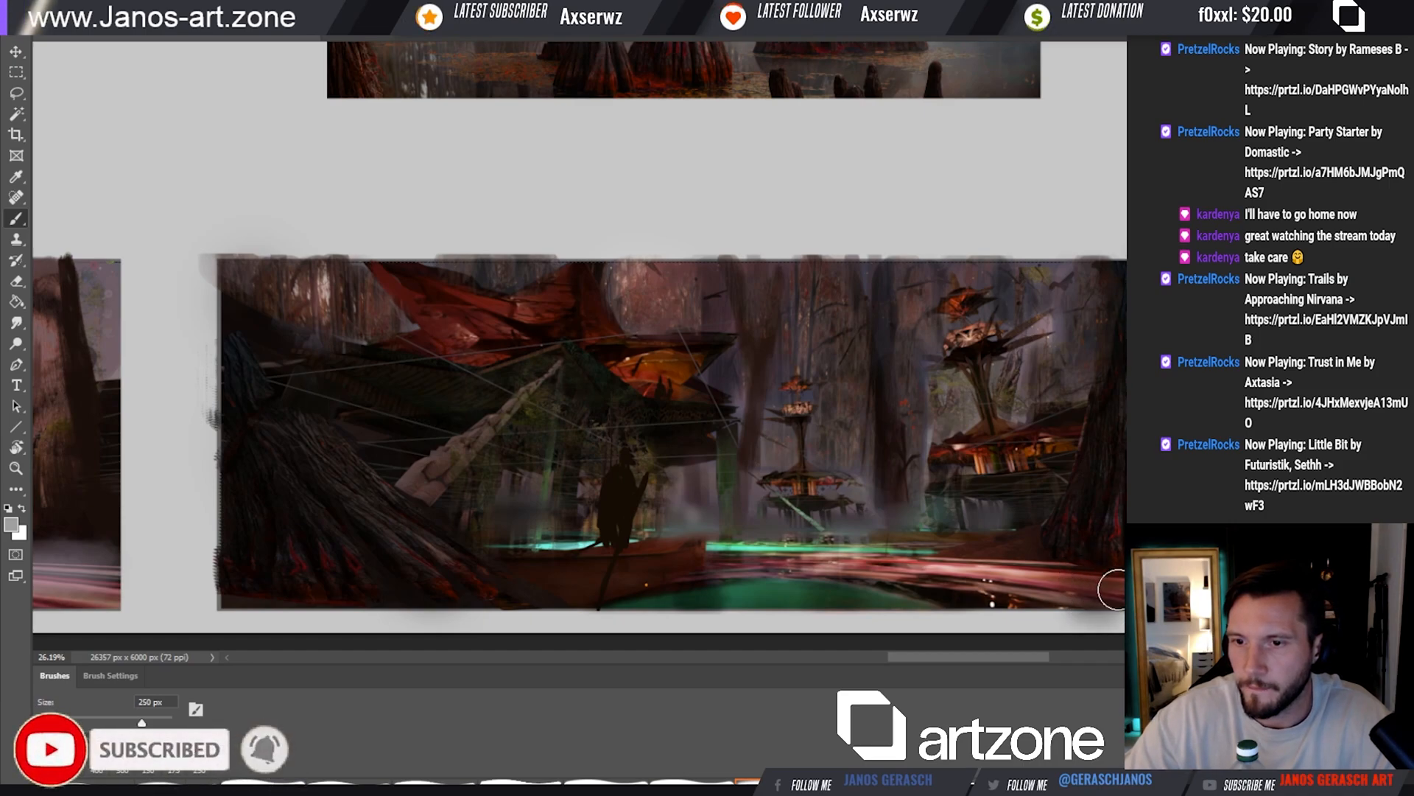
pyautogui.press('[')
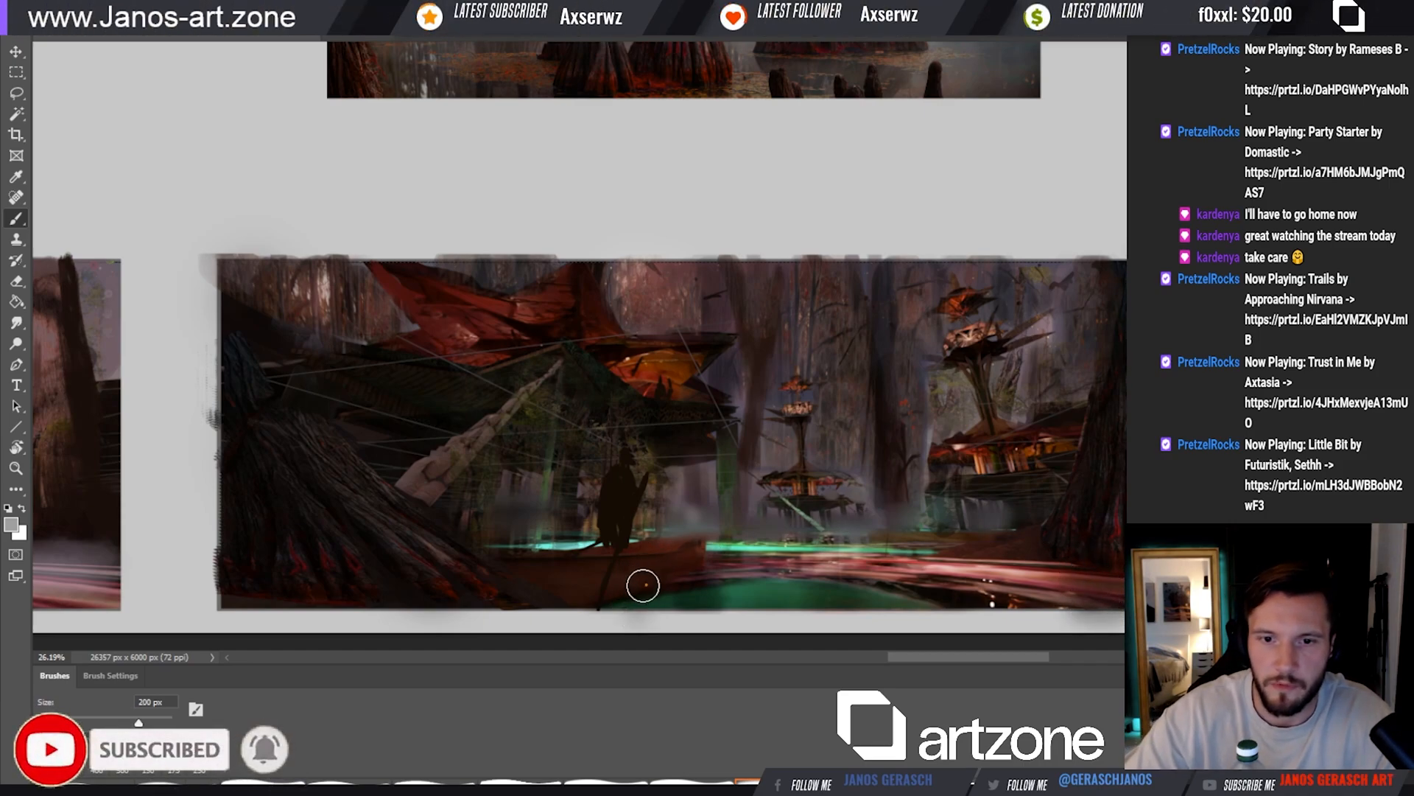
pyautogui.press(']')
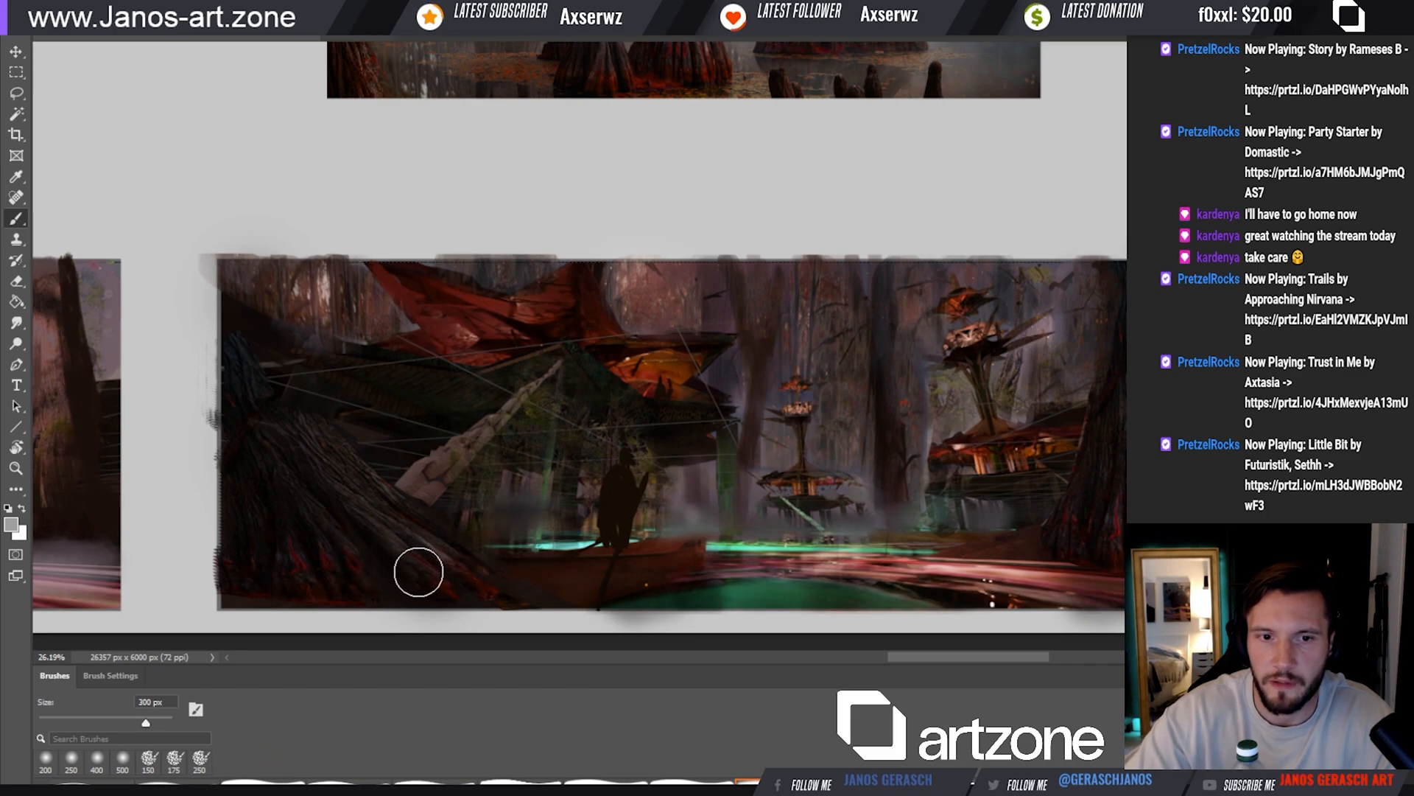
pyautogui.press('[')
pyautogui.press('[')
pyautogui.press('[')
pyautogui.press('[')
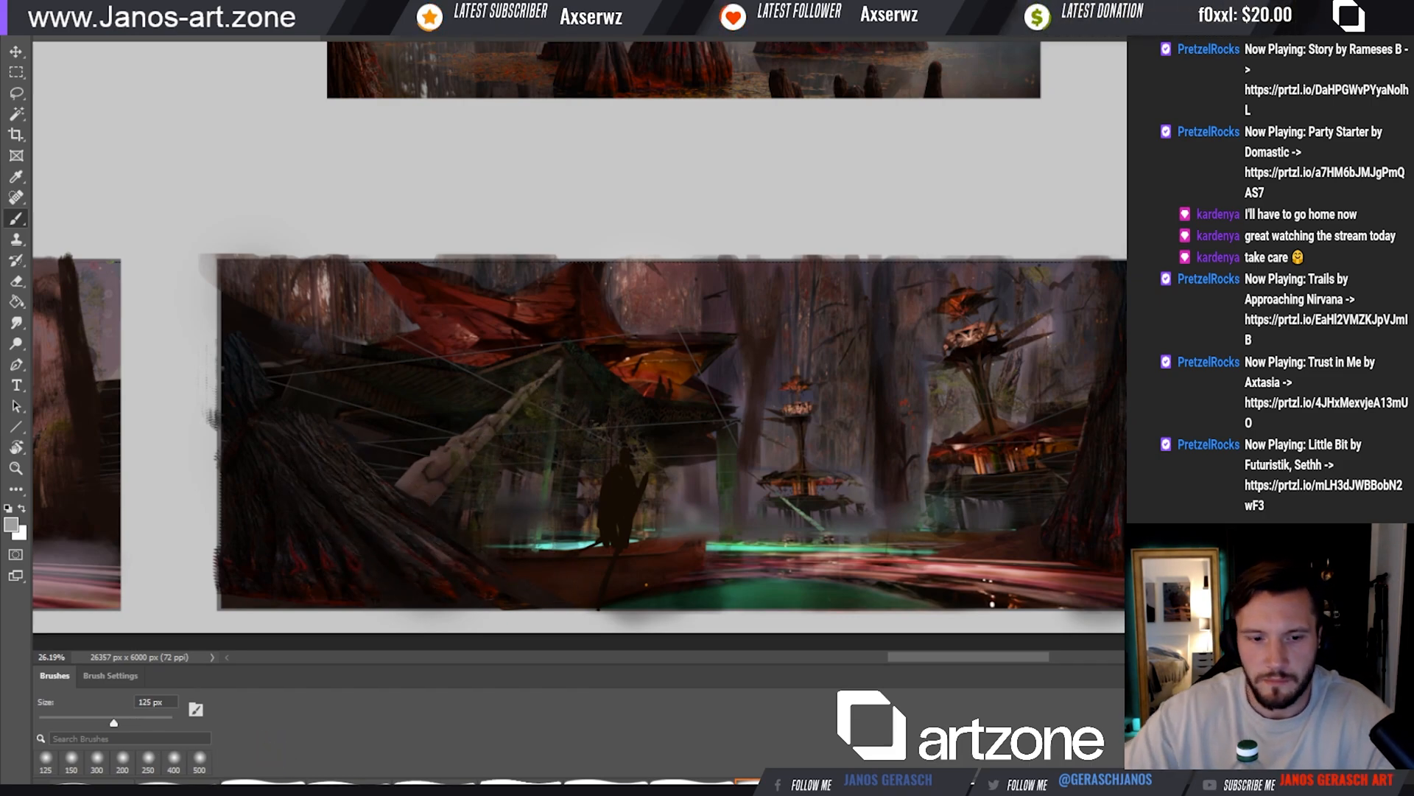
# Sample a colour from the lit canopy and paint a warm glow over the red canopy and stilt huts with a 100 to 175 px soft brush
pyautogui.press('i')
pyautogui.click(638, 366)
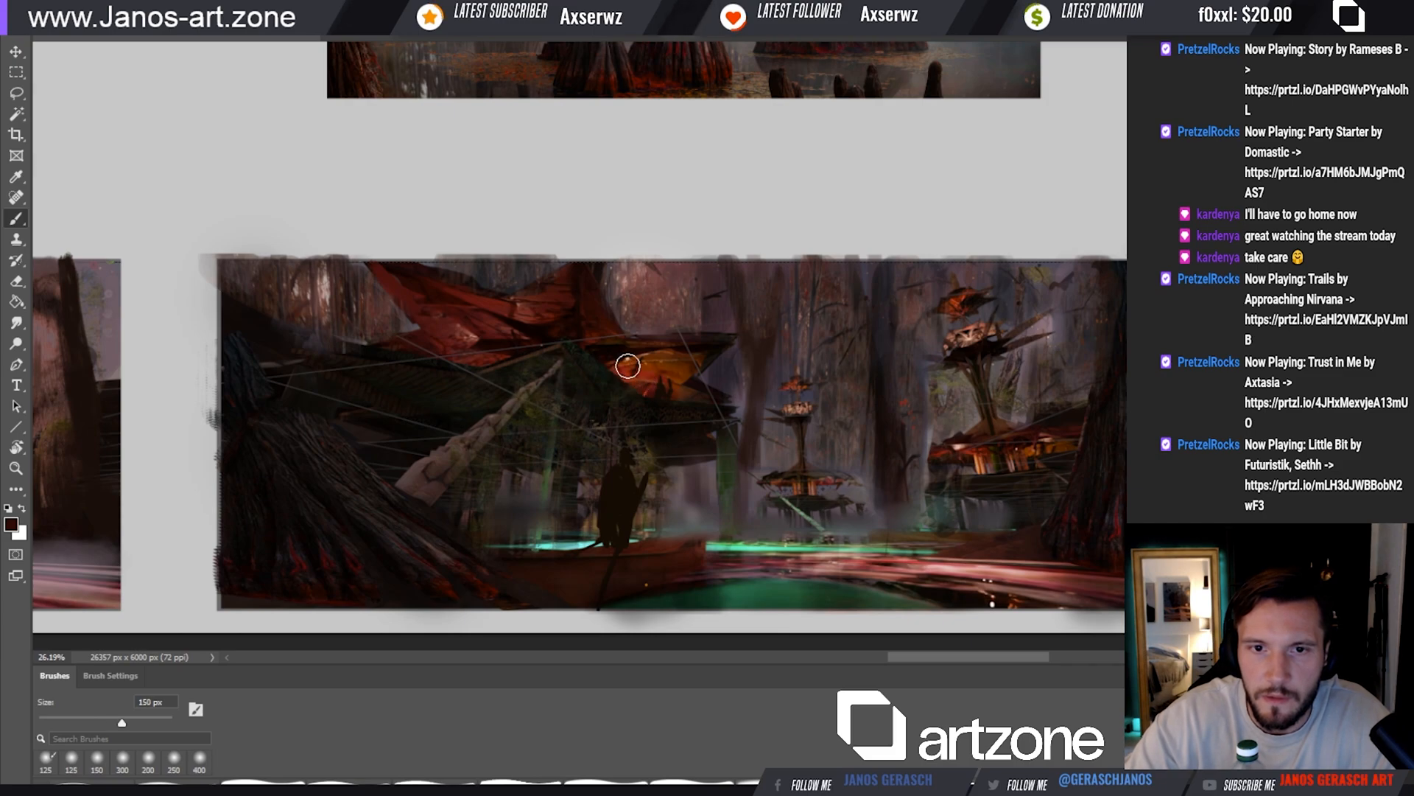
pyautogui.press(']')
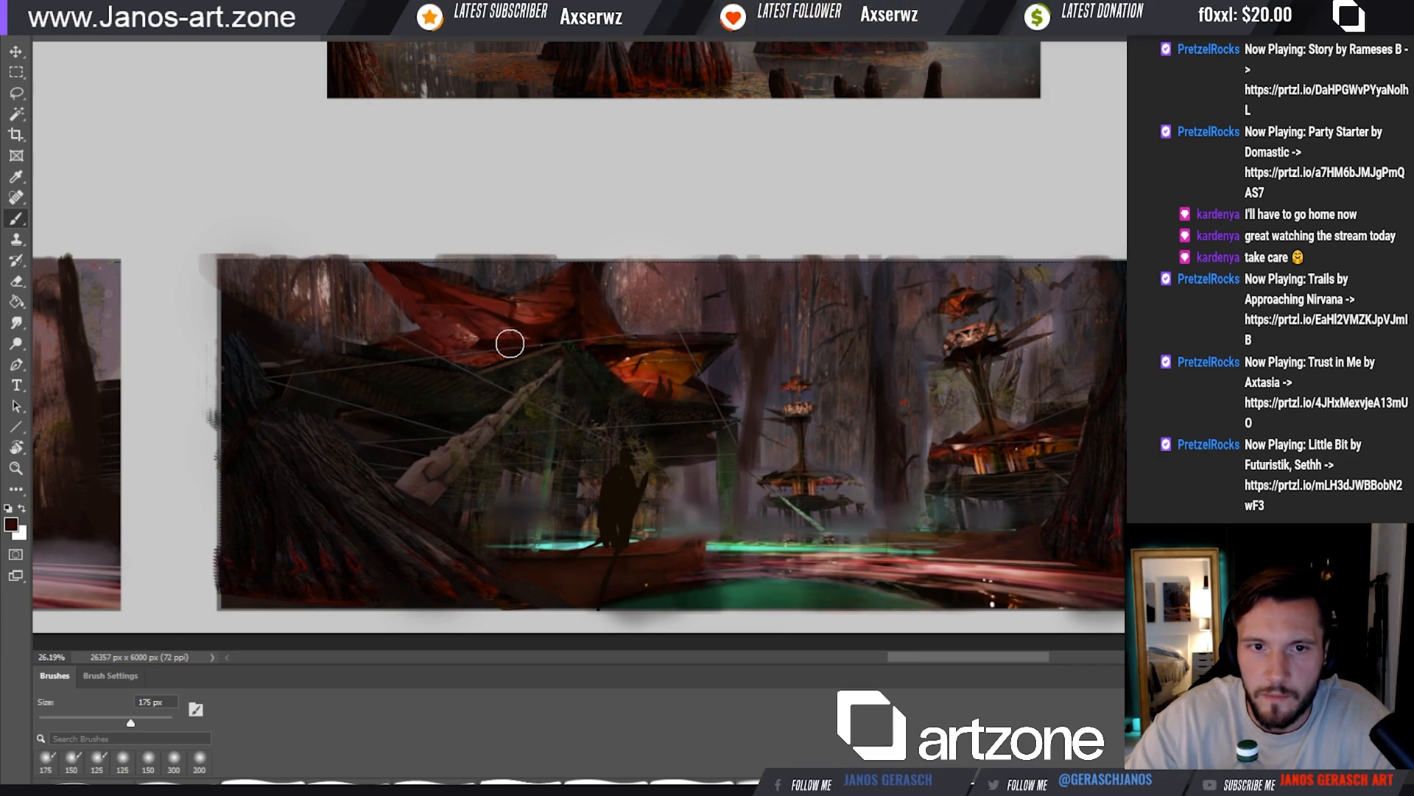
pyautogui.press('[')
pyautogui.press('[')
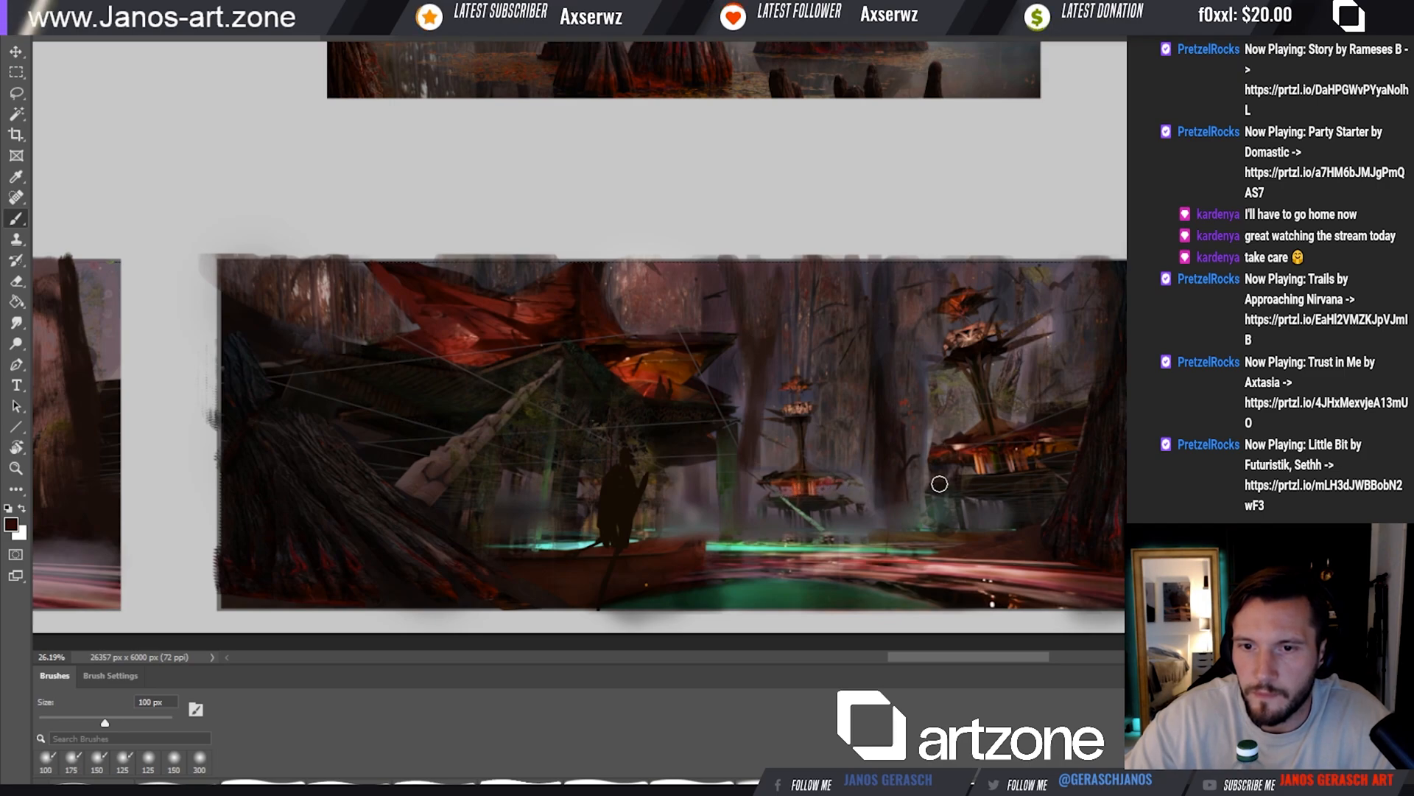
pyautogui.press(']')
pyautogui.press(']')
pyautogui.scroll(1, 994, 459)
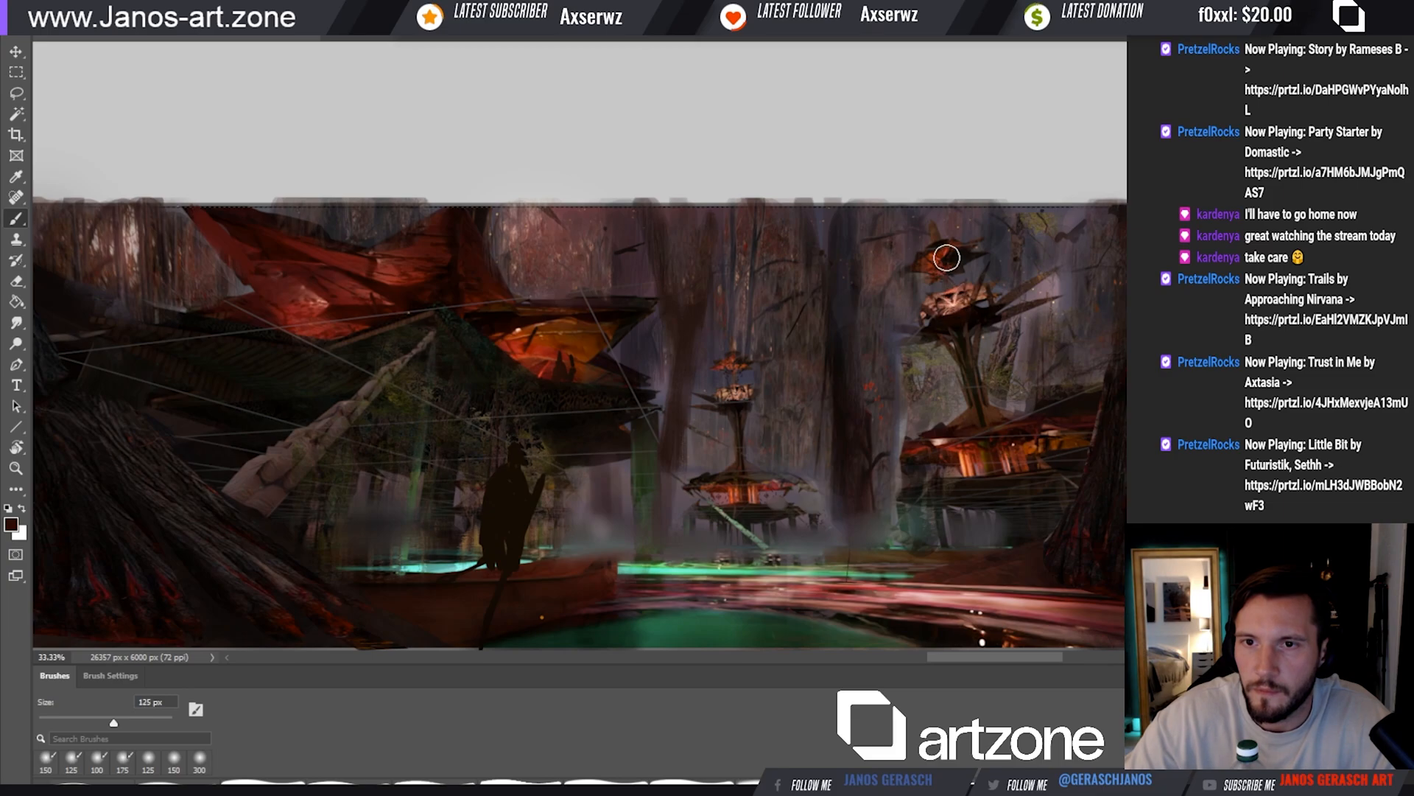
# Handwrite the label "RAW" in black above the original render of the scene with a small round brush
pyautogui.moveTo(1009, 384); pyautogui.dragTo(1050, 419)
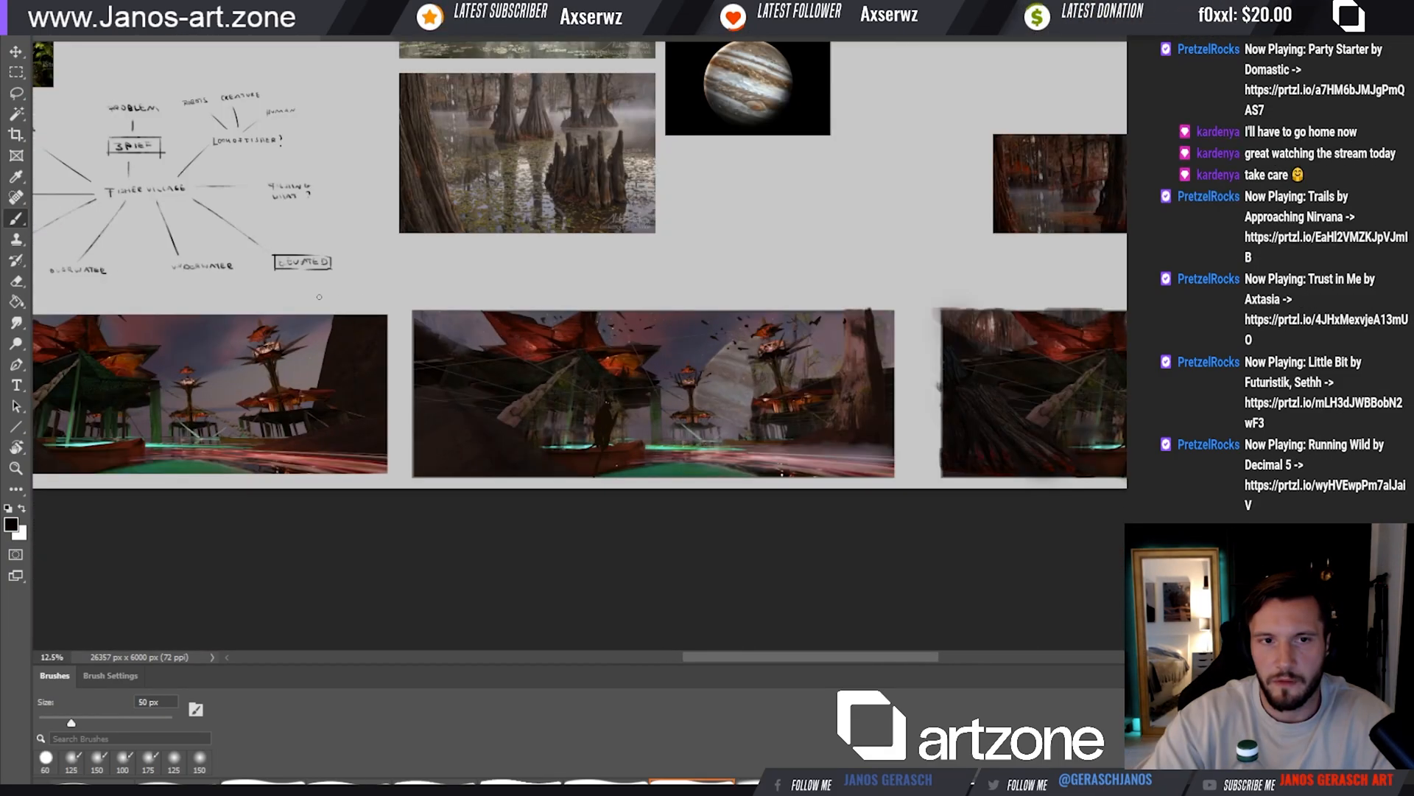
pyautogui.moveTo(319, 296); pyautogui.dragTo(419, 294)
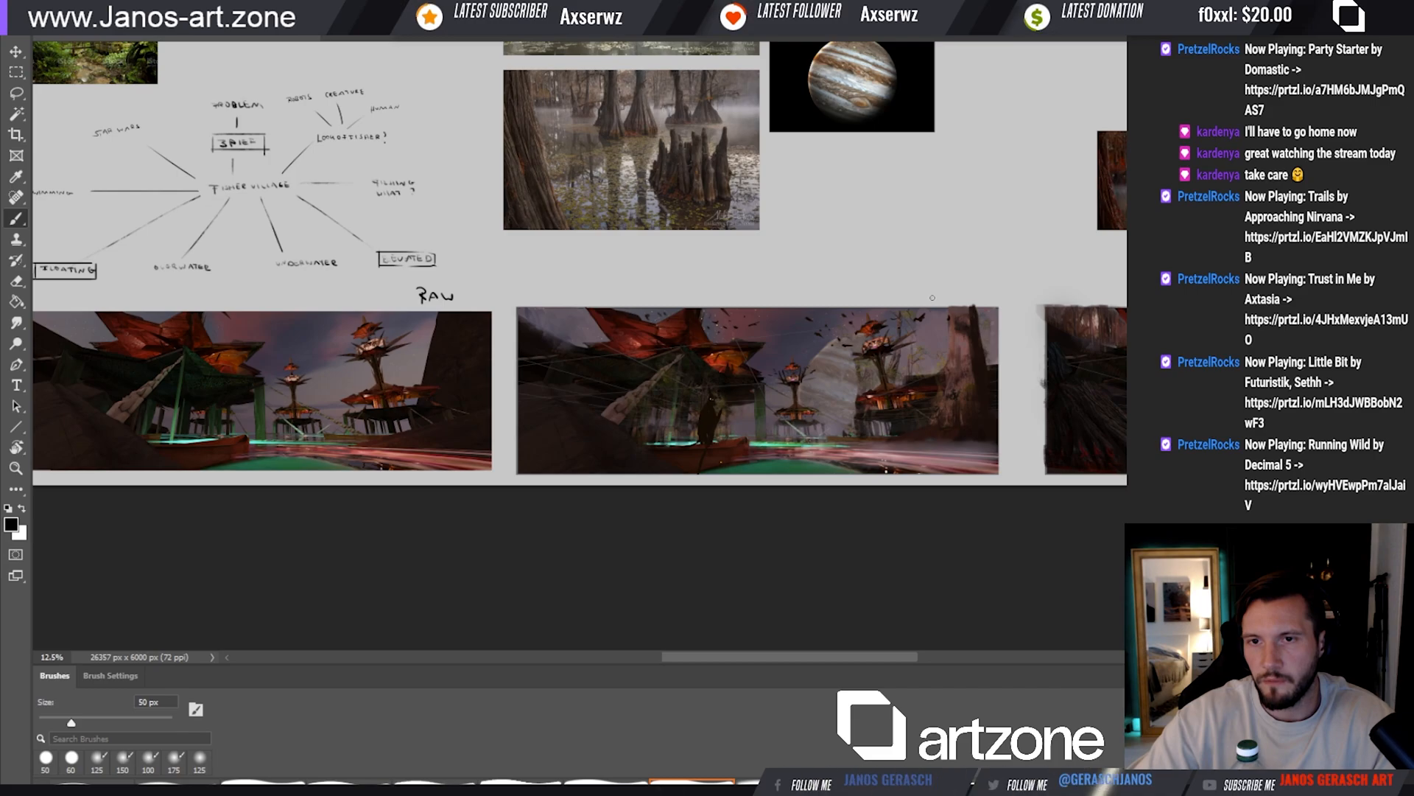
# Handwrite the label "A" above the planet version of the scene and erase the gold star sketched above the swamp version
pyautogui.moveTo(1228, 293); pyautogui.dragTo(894, 307)
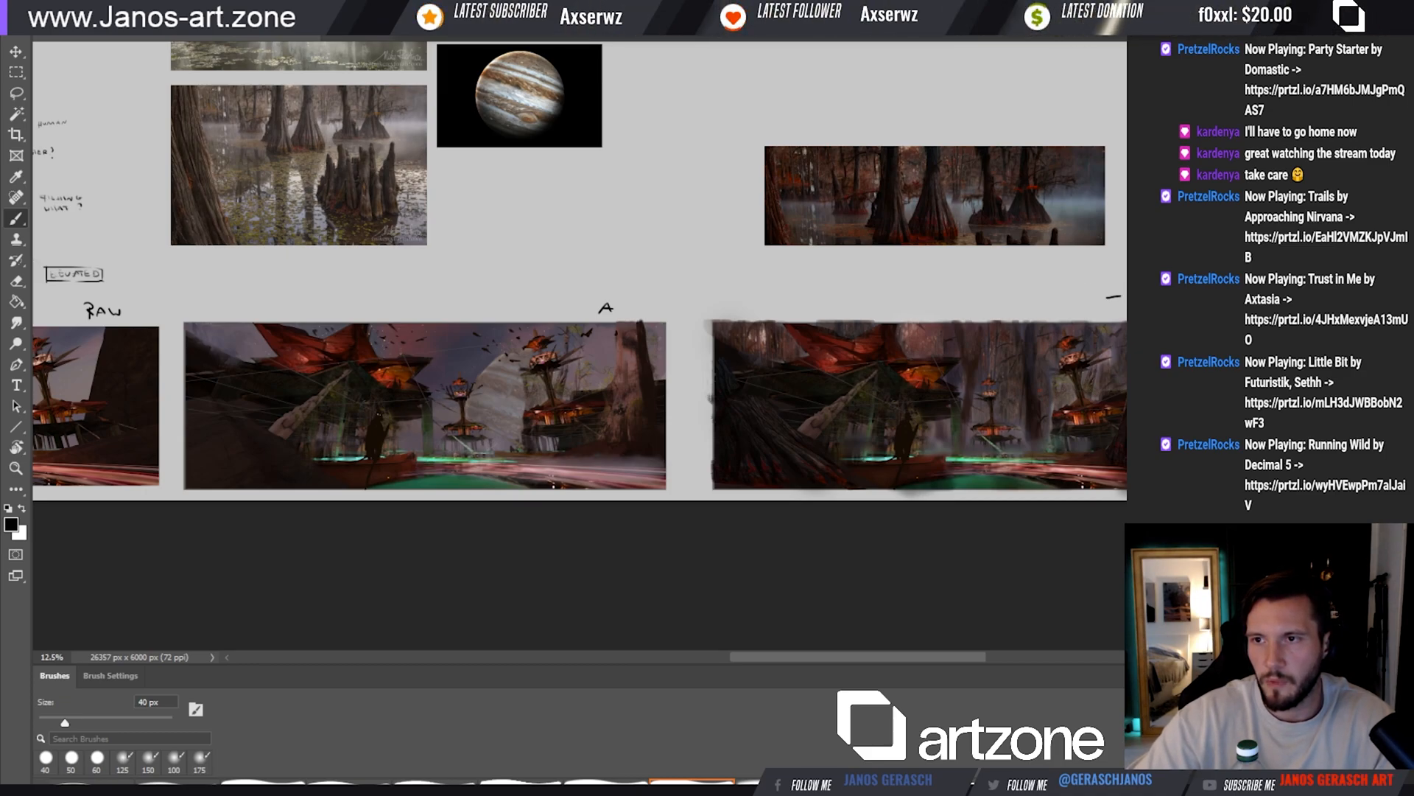
pyautogui.hotkey('ctrl', 'z')
pyautogui.hotkey('ctrl', 'z')
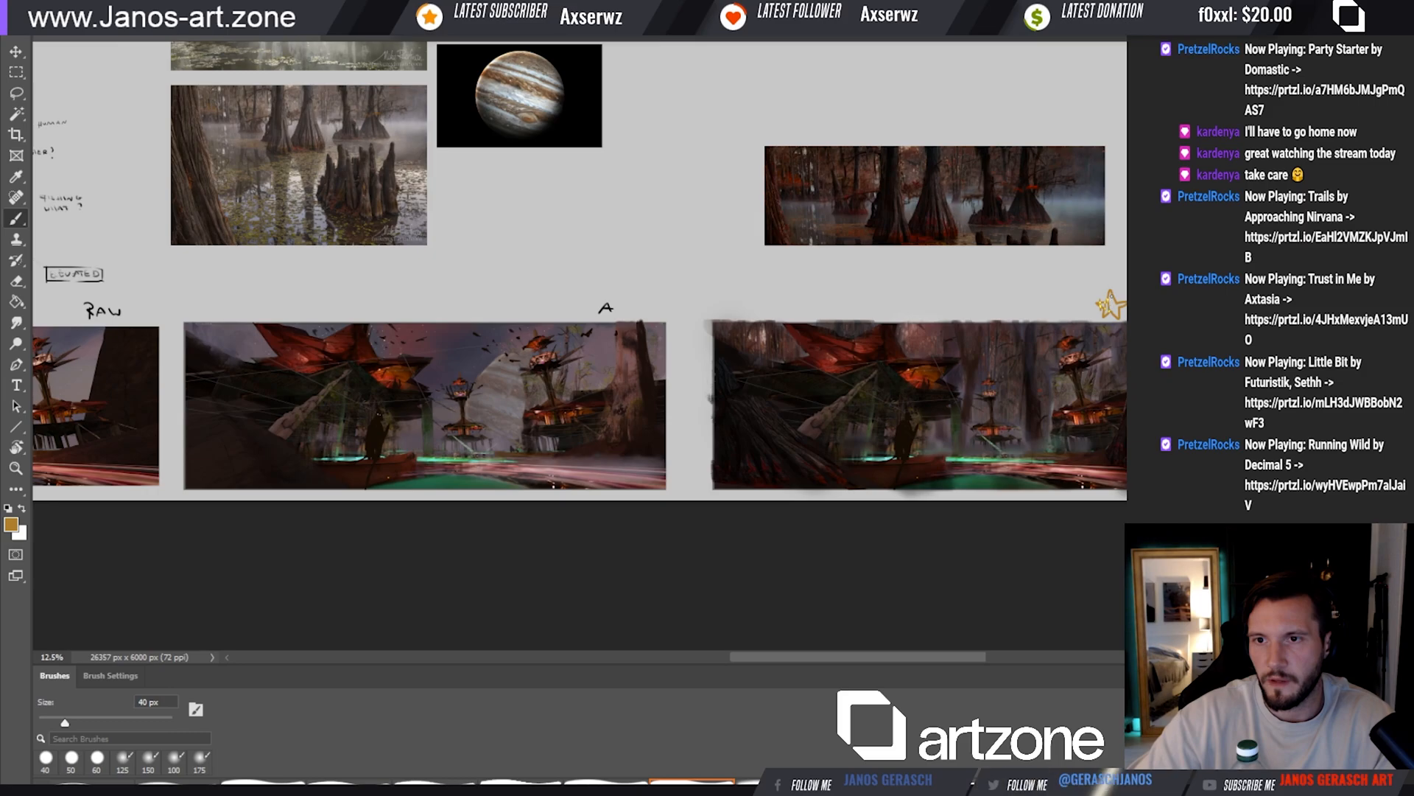
pyautogui.press('e')
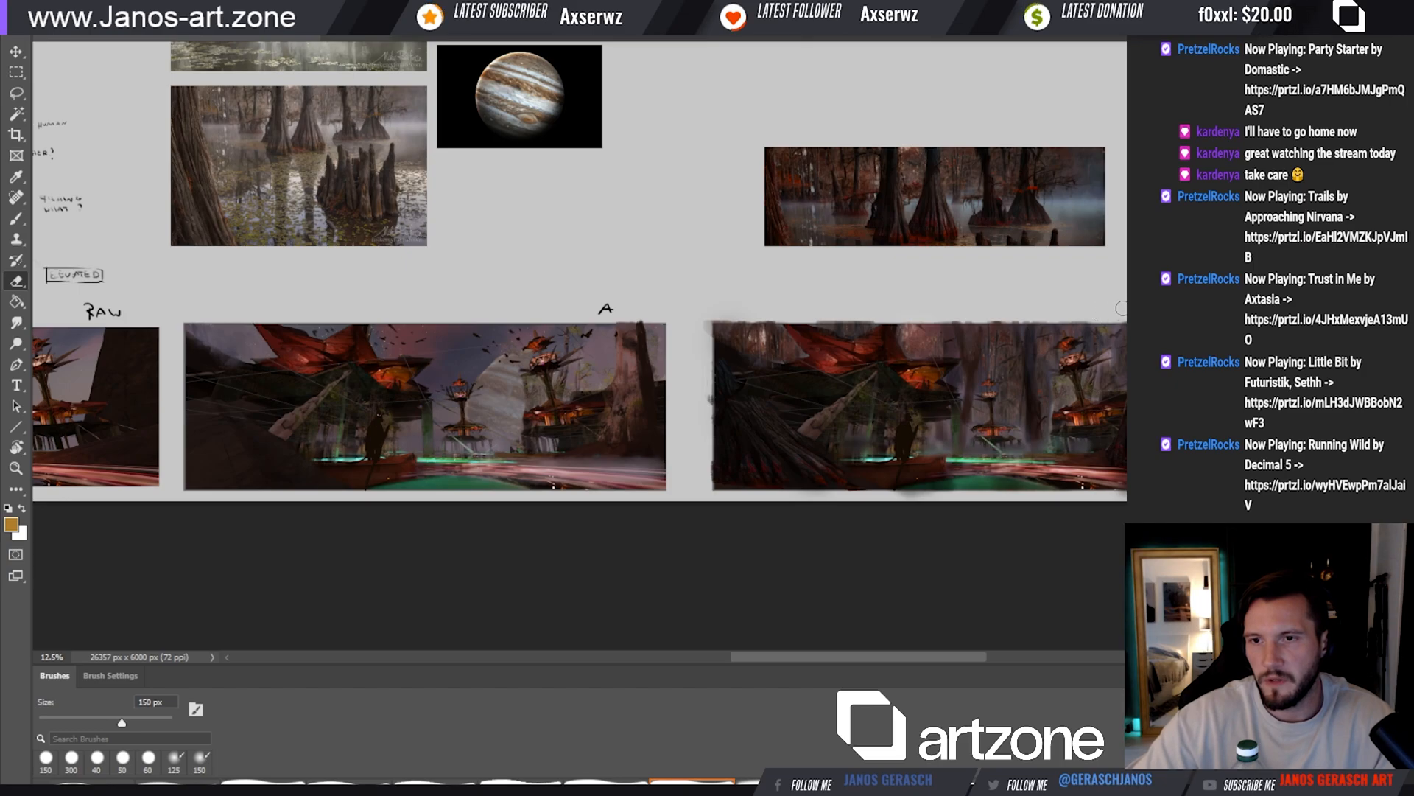
pyautogui.press('[')
pyautogui.press('[')
pyautogui.press('[')
pyautogui.press('[')
pyautogui.press('[')
pyautogui.press('[')
pyautogui.press('[')
pyautogui.press('[')
pyautogui.press('[')
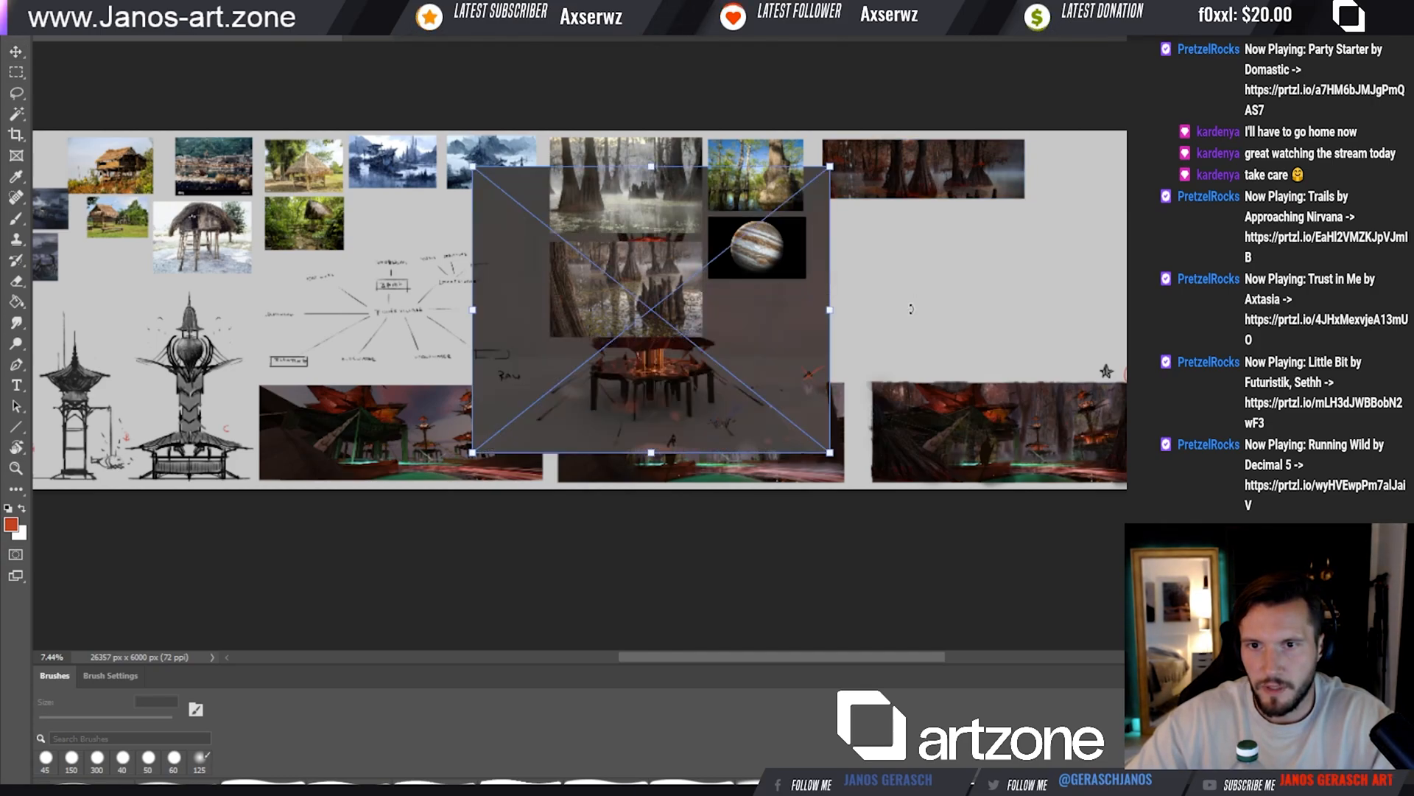
# Scale down the placed tower render and position it in the empty area beneath the dark swamp tree photo
pyautogui.moveTo(746, 331); pyautogui.dragTo(1058, 316)
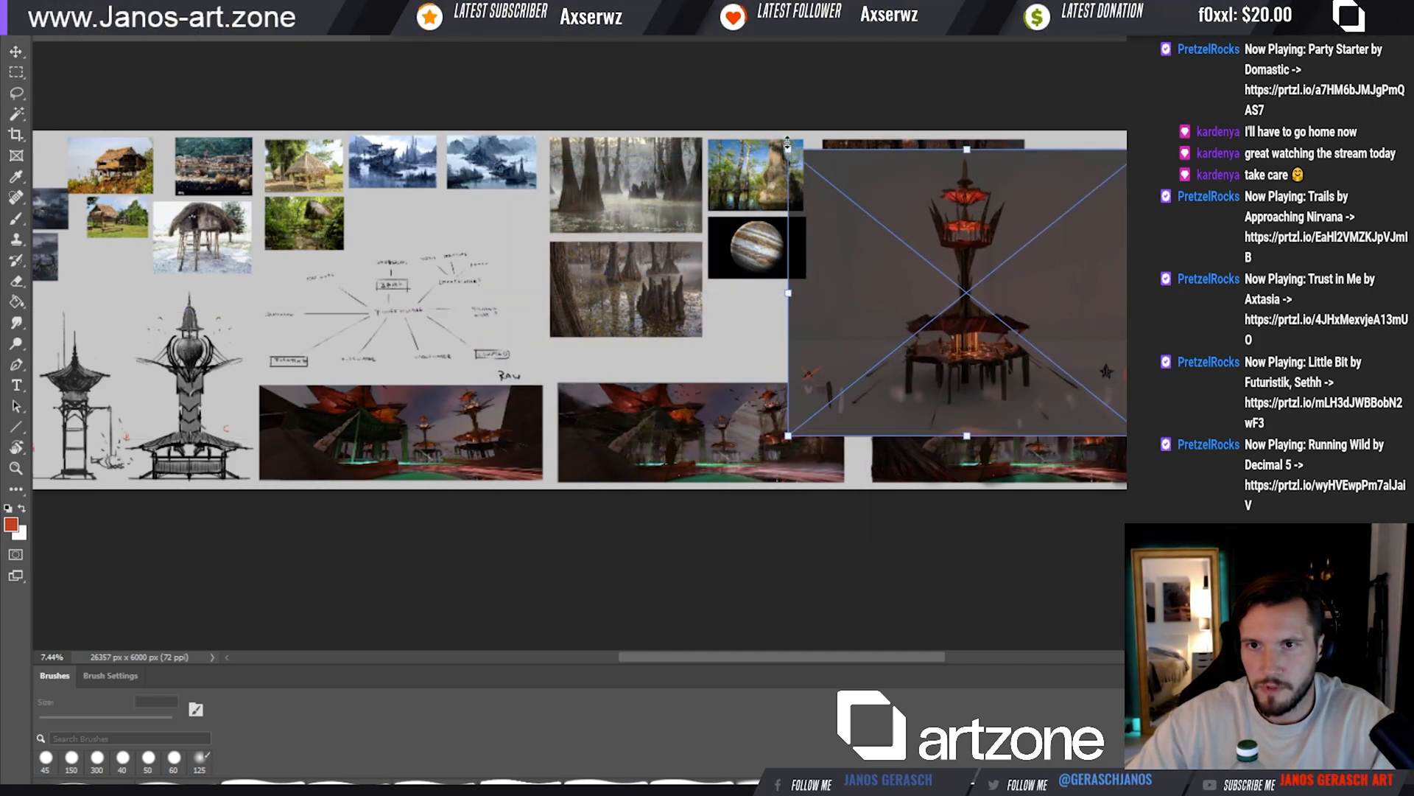
pyautogui.moveTo(789, 149); pyautogui.dragTo(889, 230)
pyautogui.moveTo(980, 263); pyautogui.dragTo(928, 256)
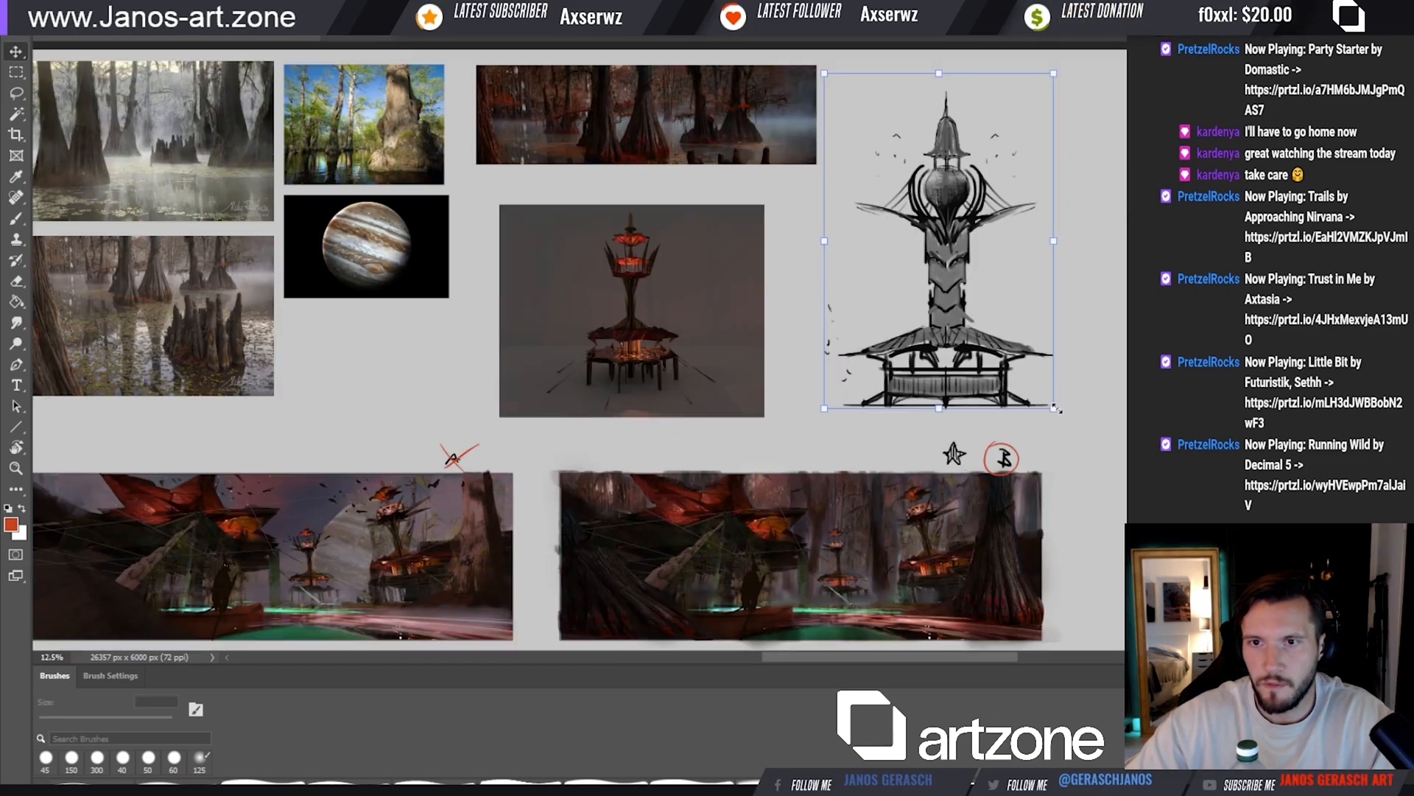
pyautogui.moveTo(1062, 407); pyautogui.dragTo(983, 349)
pyautogui.moveTo(971, 317); pyautogui.dragTo(925, 237)
pyautogui.press('Return')
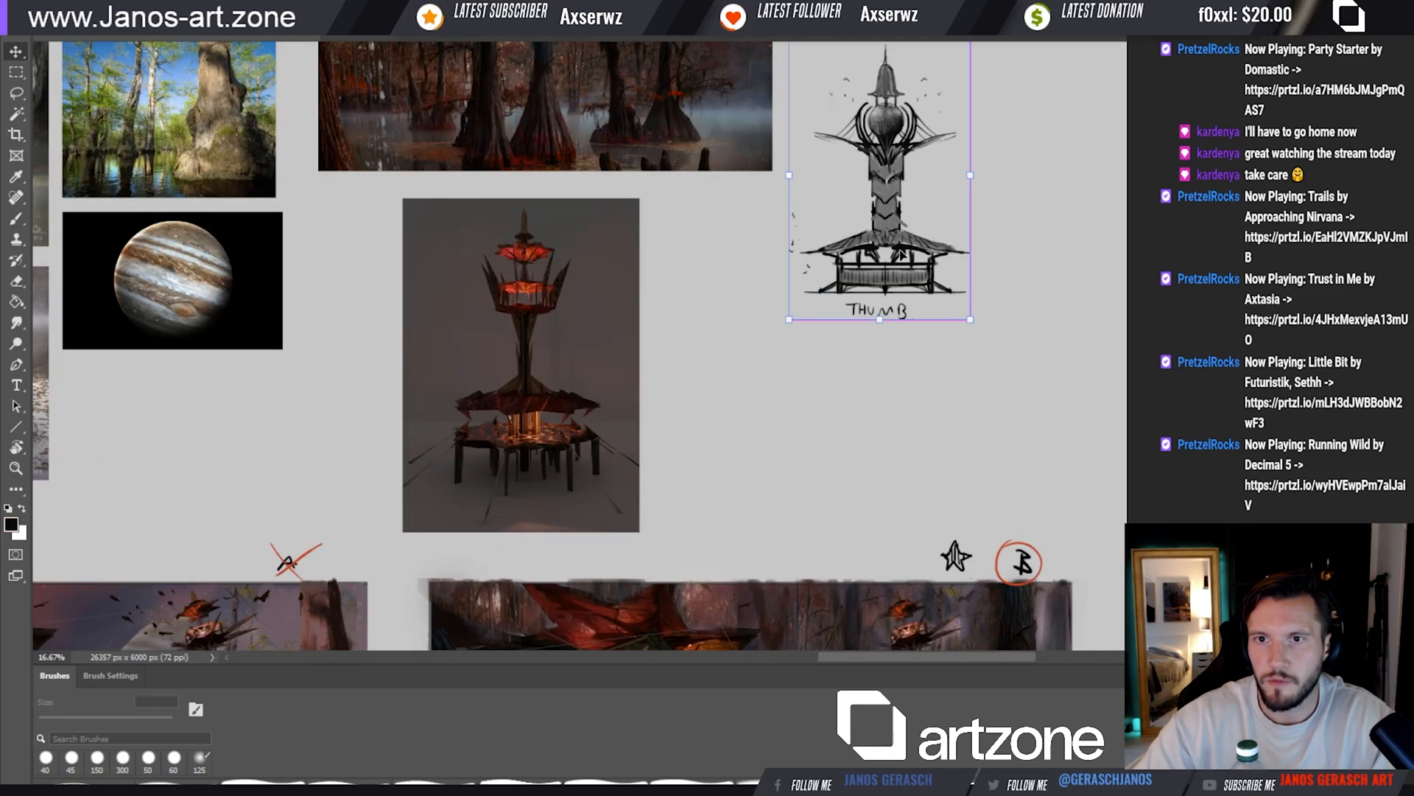
pyautogui.moveTo(900, 254)
pyautogui.mouseDown()
pyautogui.moveTo(925, 214)
pyautogui.moveTo(944, 219)
pyautogui.mouseUp()
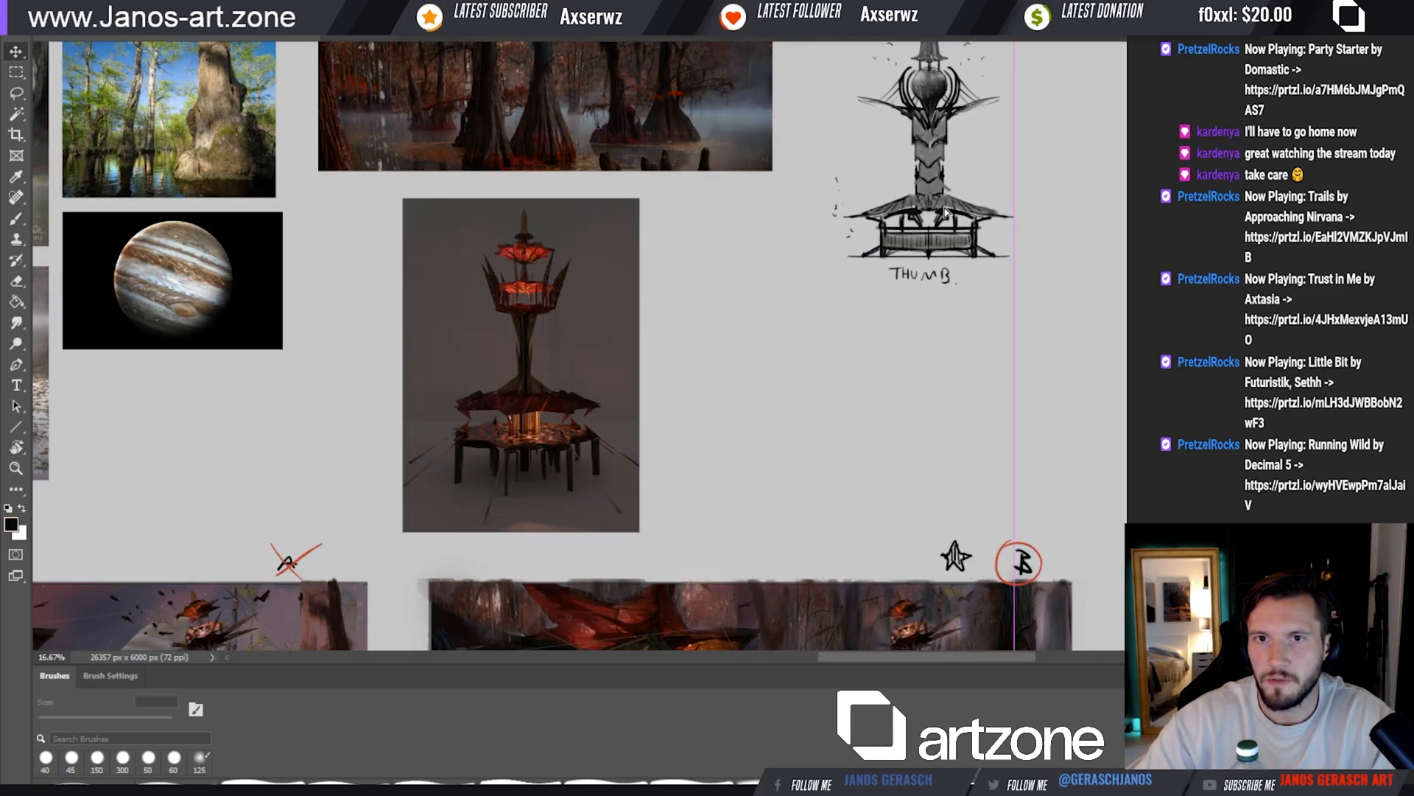
# Draw thin net ropes between the spikes around the tower's upper deck with a 10 px brush and a sampled dark colour
pyautogui.click(559, 411)
pyautogui.keyDown('ctrl'); pyautogui.click(559, 411); pyautogui.keyUp('ctrl')
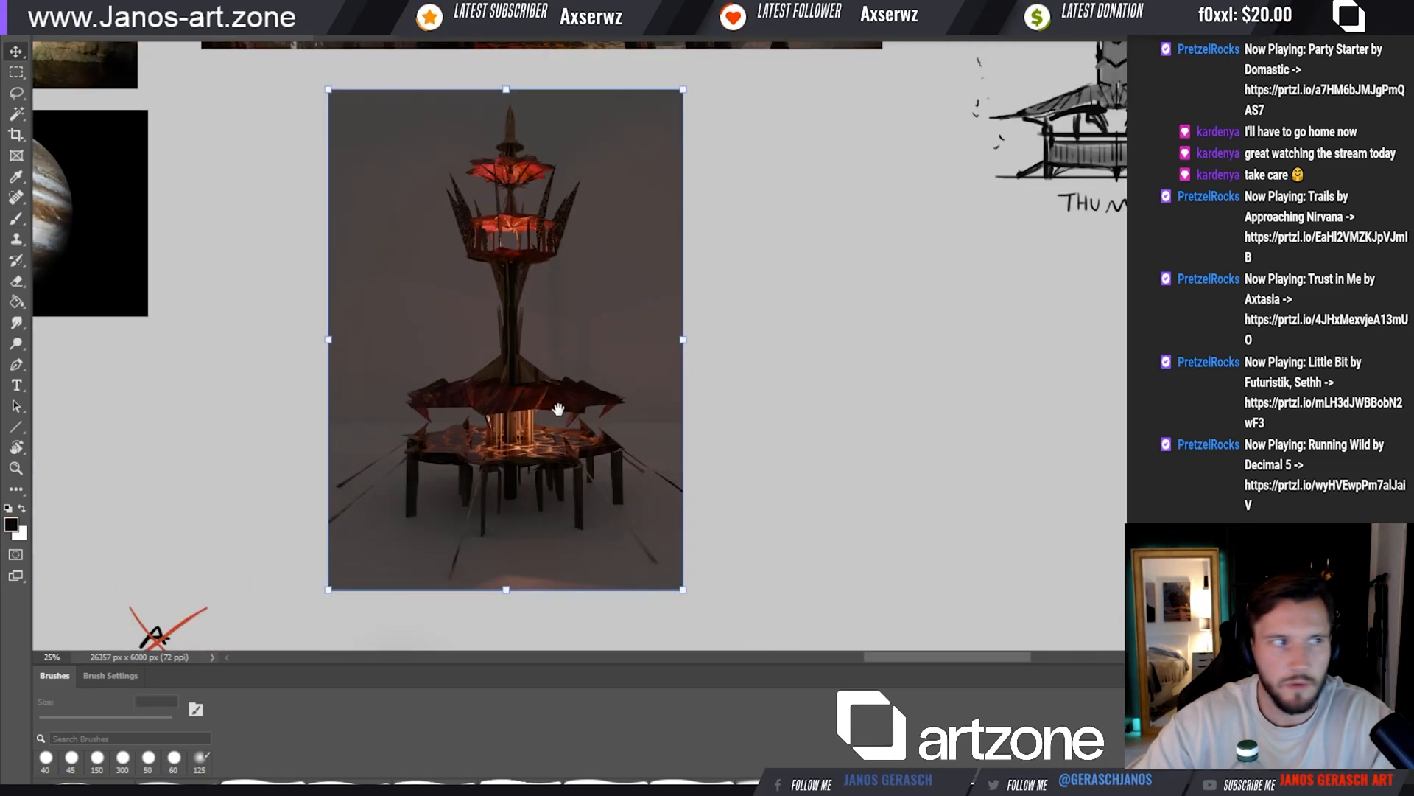
pyautogui.keyDown('ctrl'); pyautogui.click(471, 228); pyautogui.keyUp('ctrl')
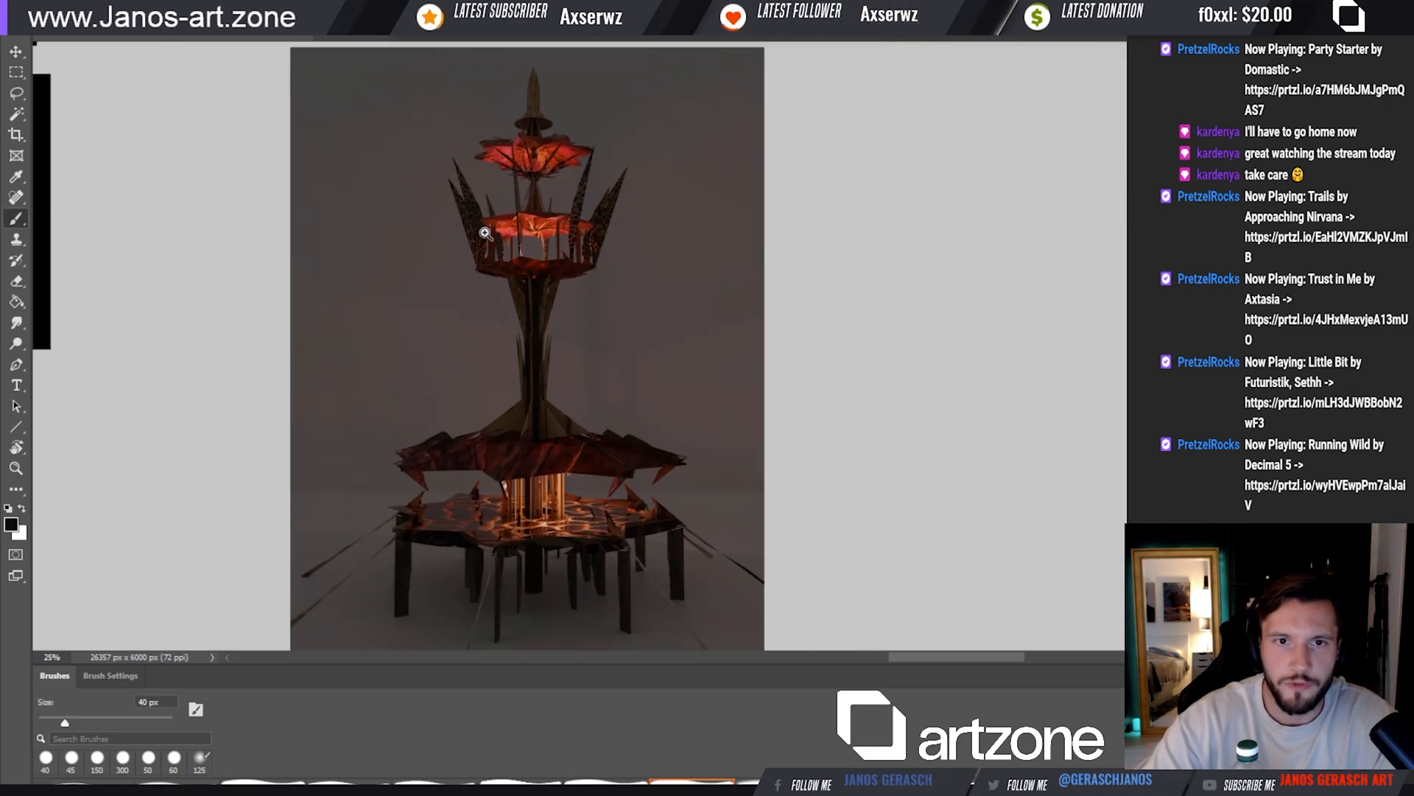
pyautogui.keyDown('ctrl'); pyautogui.click(486, 231); pyautogui.keyUp('ctrl')
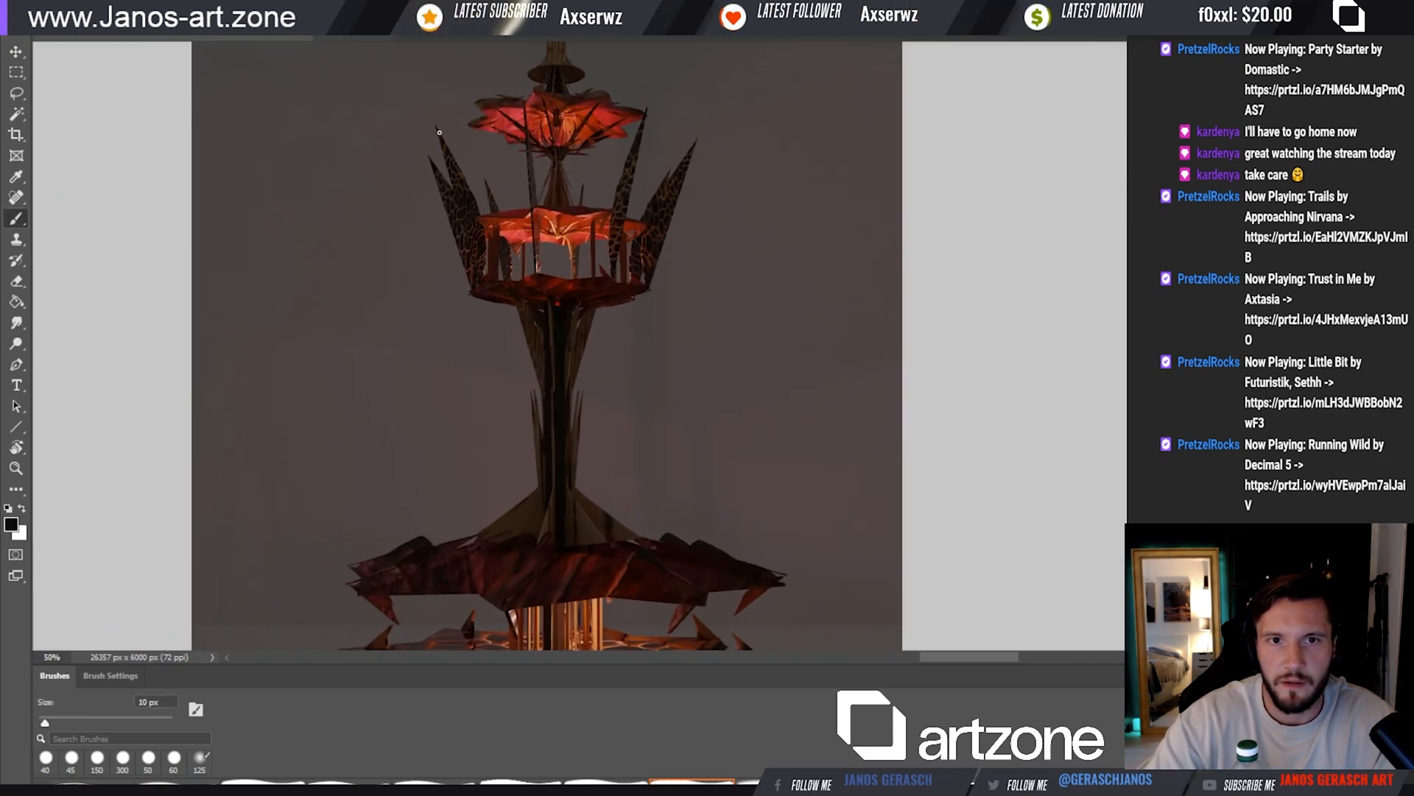
pyautogui.moveTo(439, 132); pyautogui.dragTo(510, 196)
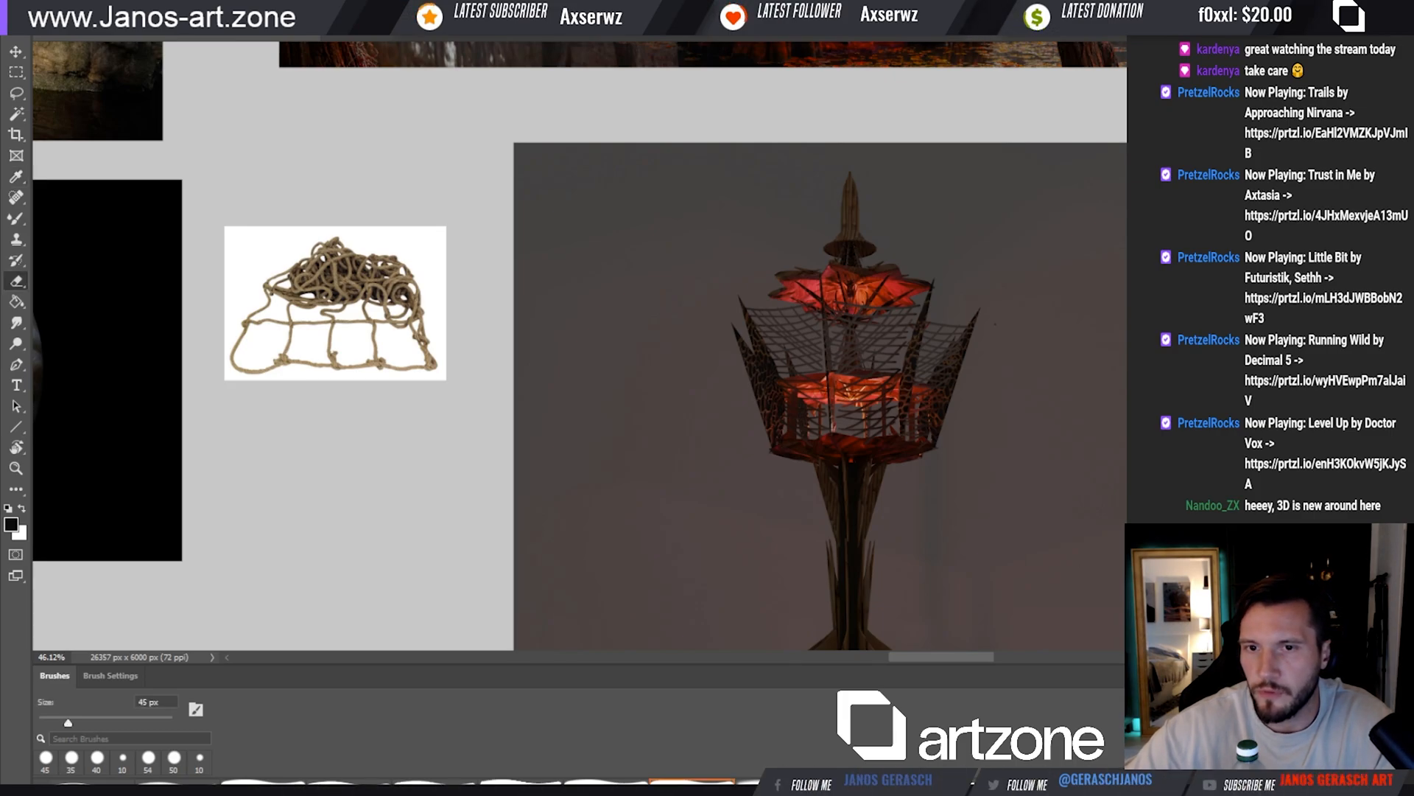
pyautogui.moveTo(1109, 485); pyautogui.dragTo(915, 448)
pyautogui.click(707, 364)
pyautogui.click(696, 357)
pyautogui.press('i')
pyautogui.click(680, 343)
pyautogui.press('b')
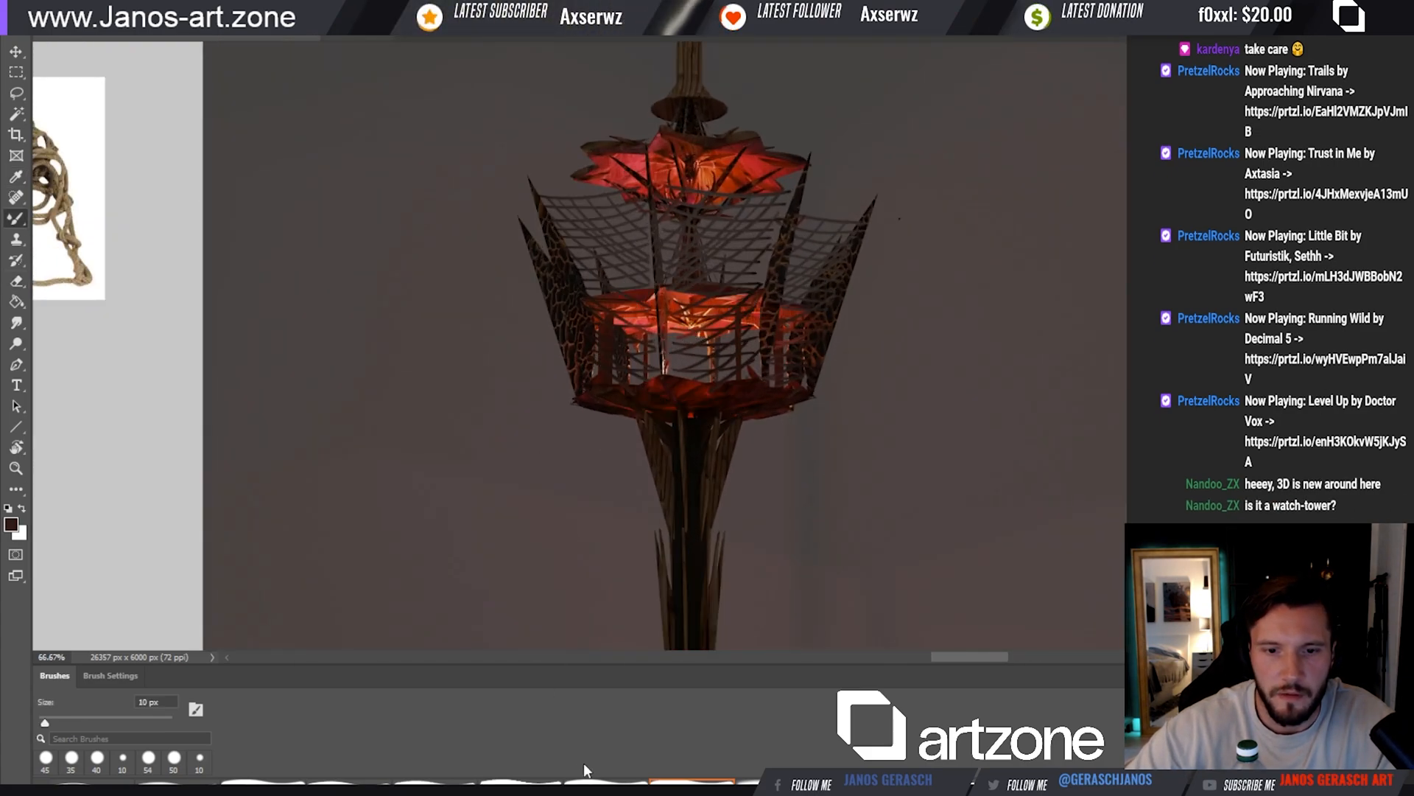
# Examine the watchtowers in scene version A and compare them with the netted tower render
pyautogui.moveTo(965, 294); pyautogui.dragTo(884, 363)
pyautogui.moveTo(768, 262); pyautogui.dragTo(881, 412)
pyautogui.moveTo(831, 498); pyautogui.dragTo(950, 59)
pyautogui.moveTo(868, 381)
pyautogui.mouseDown()
pyautogui.moveTo(878, 284)
pyautogui.moveTo(922, 212)
pyautogui.mouseUp()
pyautogui.moveTo(912, 272)
pyautogui.mouseDown()
pyautogui.moveTo(844, 293)
pyautogui.moveTo(874, 304)
pyautogui.moveTo(847, 310)
pyautogui.moveTo(957, 379)
pyautogui.moveTo(1032, 400)
pyautogui.mouseUp()
pyautogui.moveTo(883, 411); pyautogui.dragTo(906, 411)
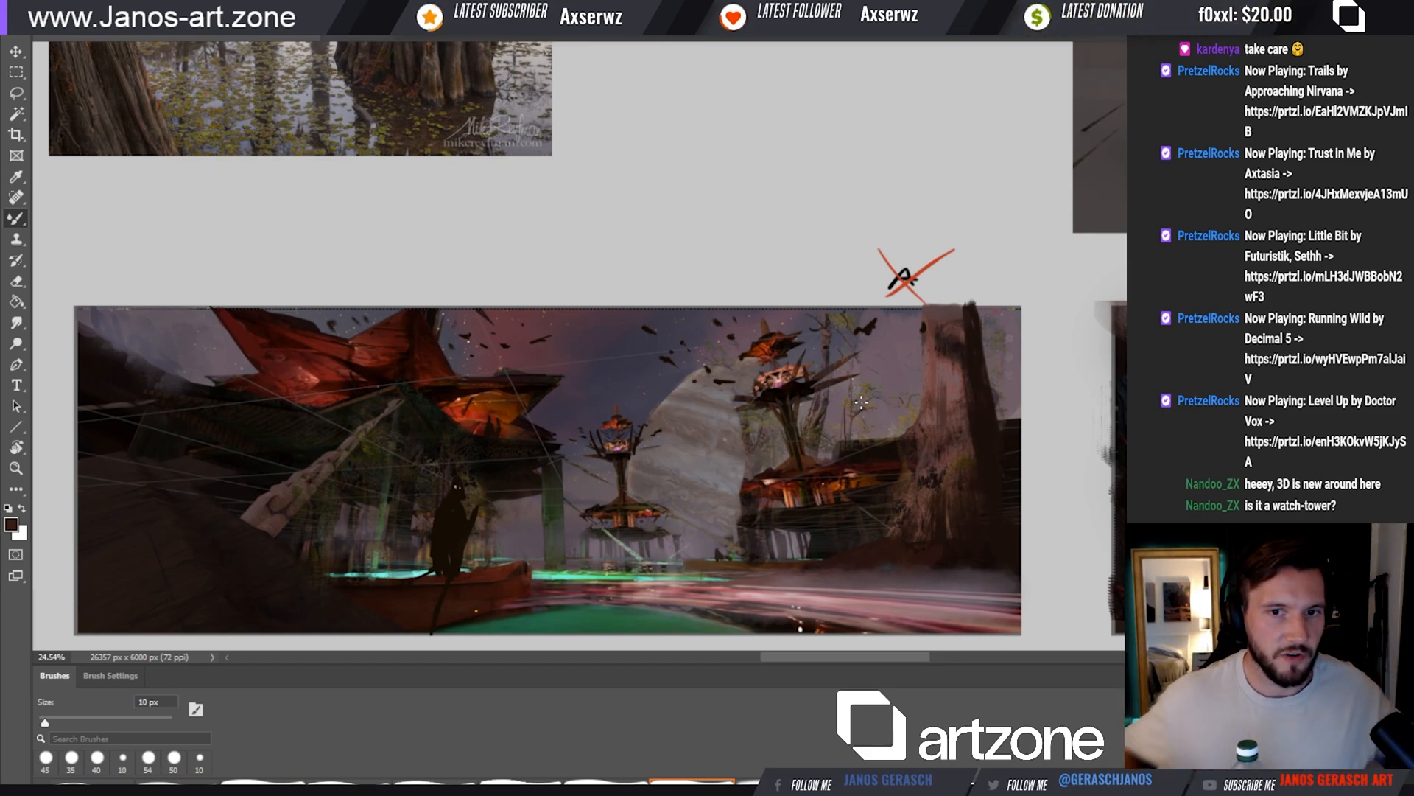
pyautogui.moveTo(656, 391); pyautogui.dragTo(699, 385)
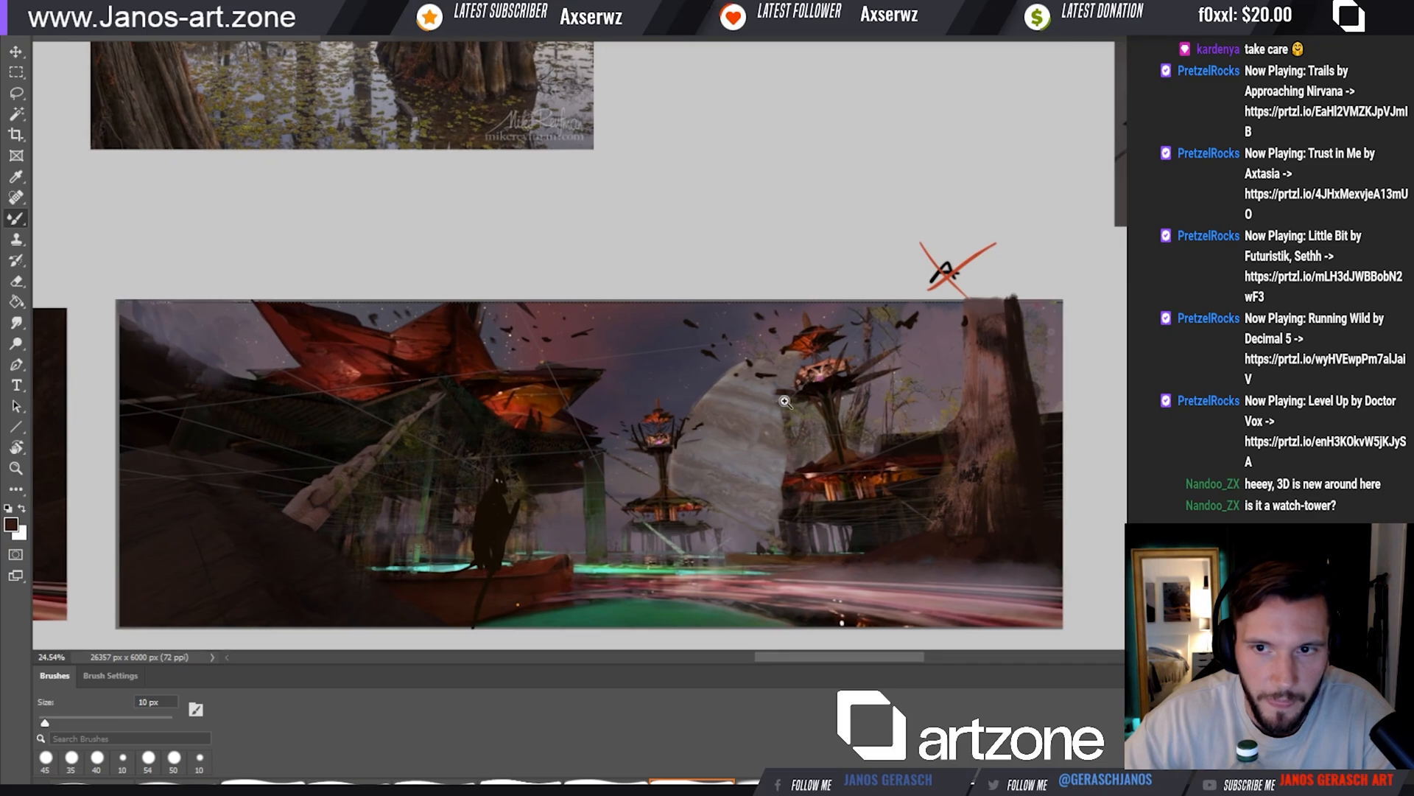
pyautogui.moveTo(792, 395); pyautogui.dragTo(772, 395)
pyautogui.moveTo(867, 375); pyautogui.dragTo(786, 392)
pyautogui.moveTo(994, 410); pyautogui.dragTo(735, 402)
pyautogui.moveTo(797, 399); pyautogui.dragTo(670, 433)
pyautogui.moveTo(748, 398)
pyautogui.mouseDown()
pyautogui.moveTo(717, 401)
pyautogui.moveTo(707, 450)
pyautogui.mouseUp()
pyautogui.moveTo(720, 262)
pyautogui.mouseDown()
pyautogui.moveTo(760, 452)
pyautogui.moveTo(733, 297)
pyautogui.mouseUp()
pyautogui.keyDown('ctrl'); pyautogui.click(681, 269); pyautogui.keyUp('ctrl')
pyautogui.keyDown('ctrl'); pyautogui.click(718, 307); pyautogui.keyUp('ctrl')
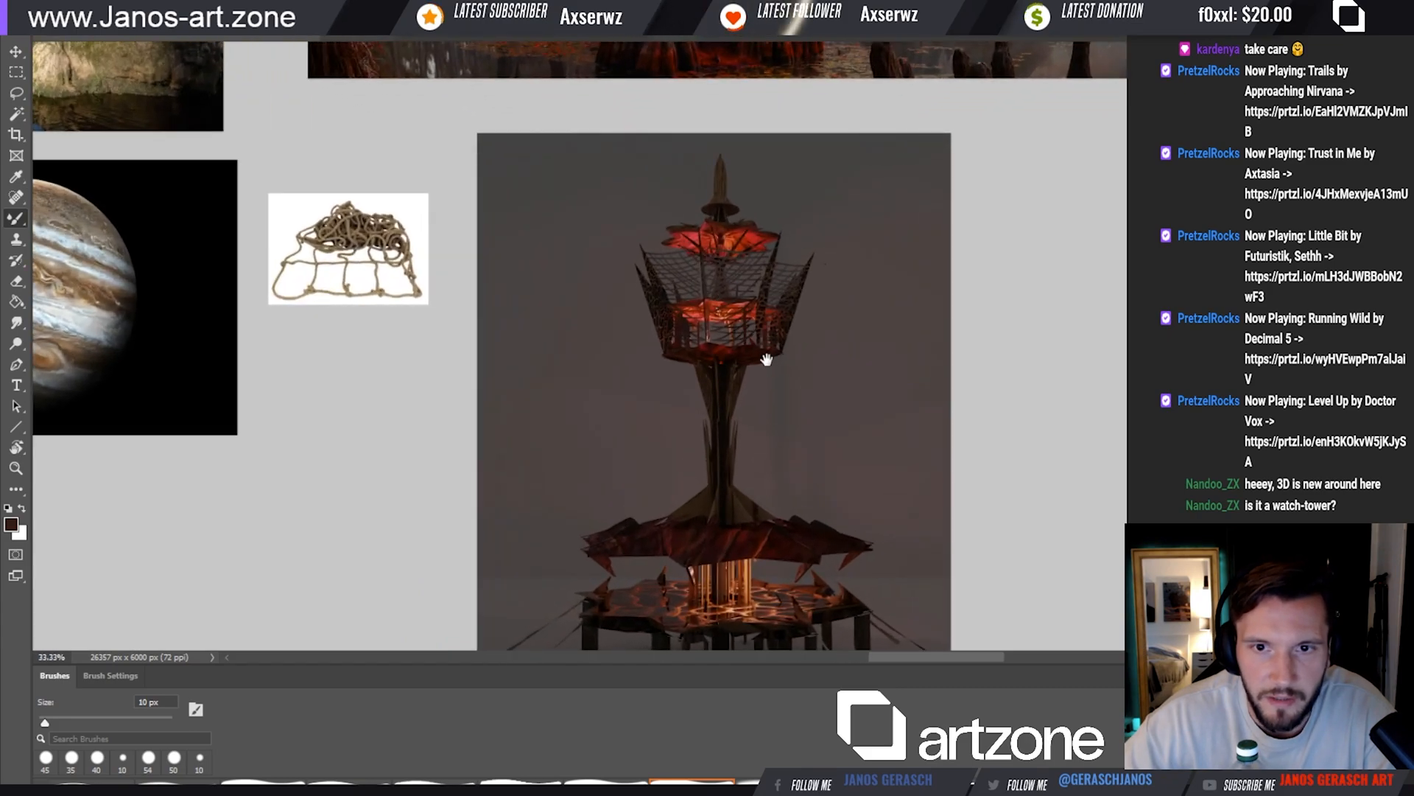
pyautogui.moveTo(769, 363); pyautogui.dragTo(750, 293)
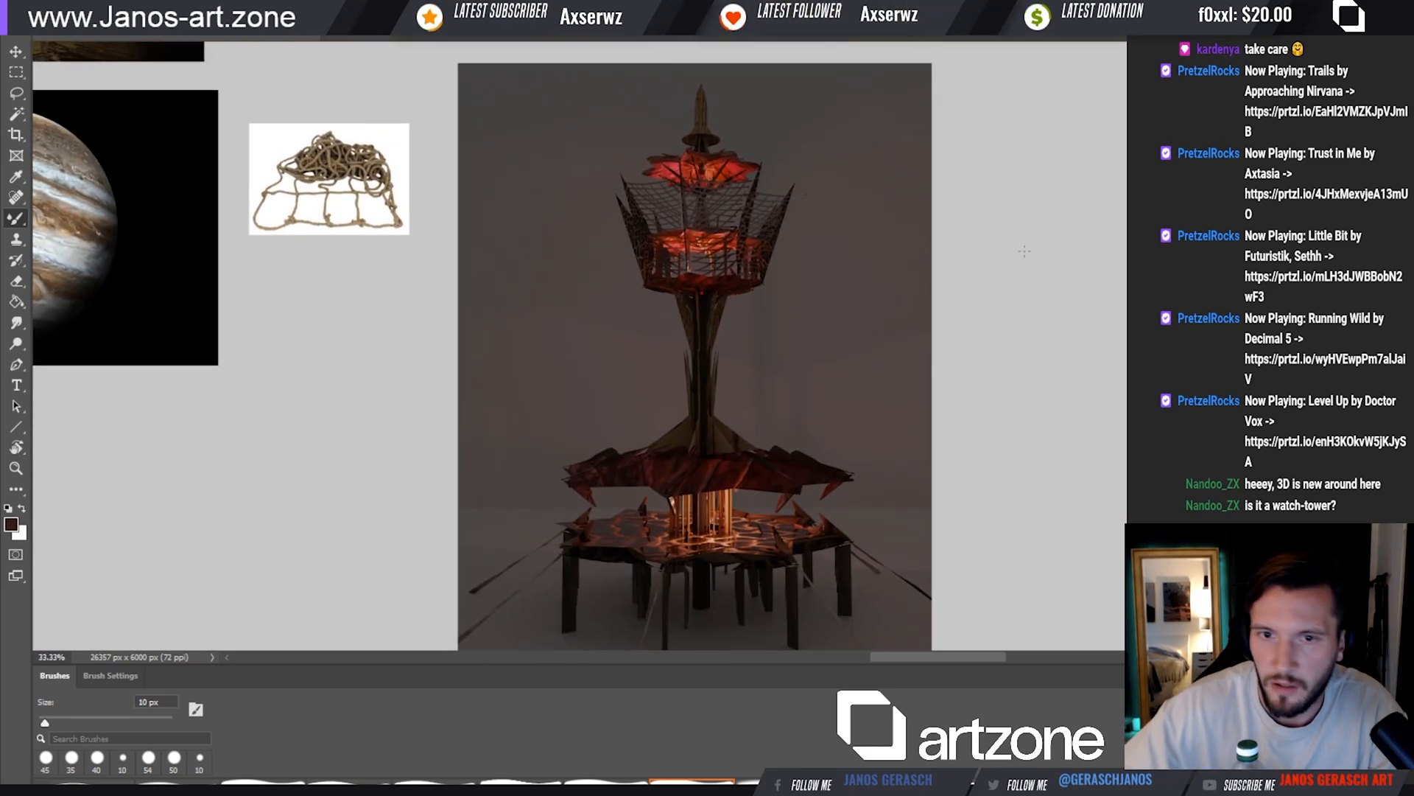
# Draw a black arrow pointing at the tower's net with a 10 px brush and handwrite a note about fish attracted by light at its tail
pyautogui.keyDown('ctrl'); pyautogui.click(754, 202); pyautogui.keyUp('ctrl')
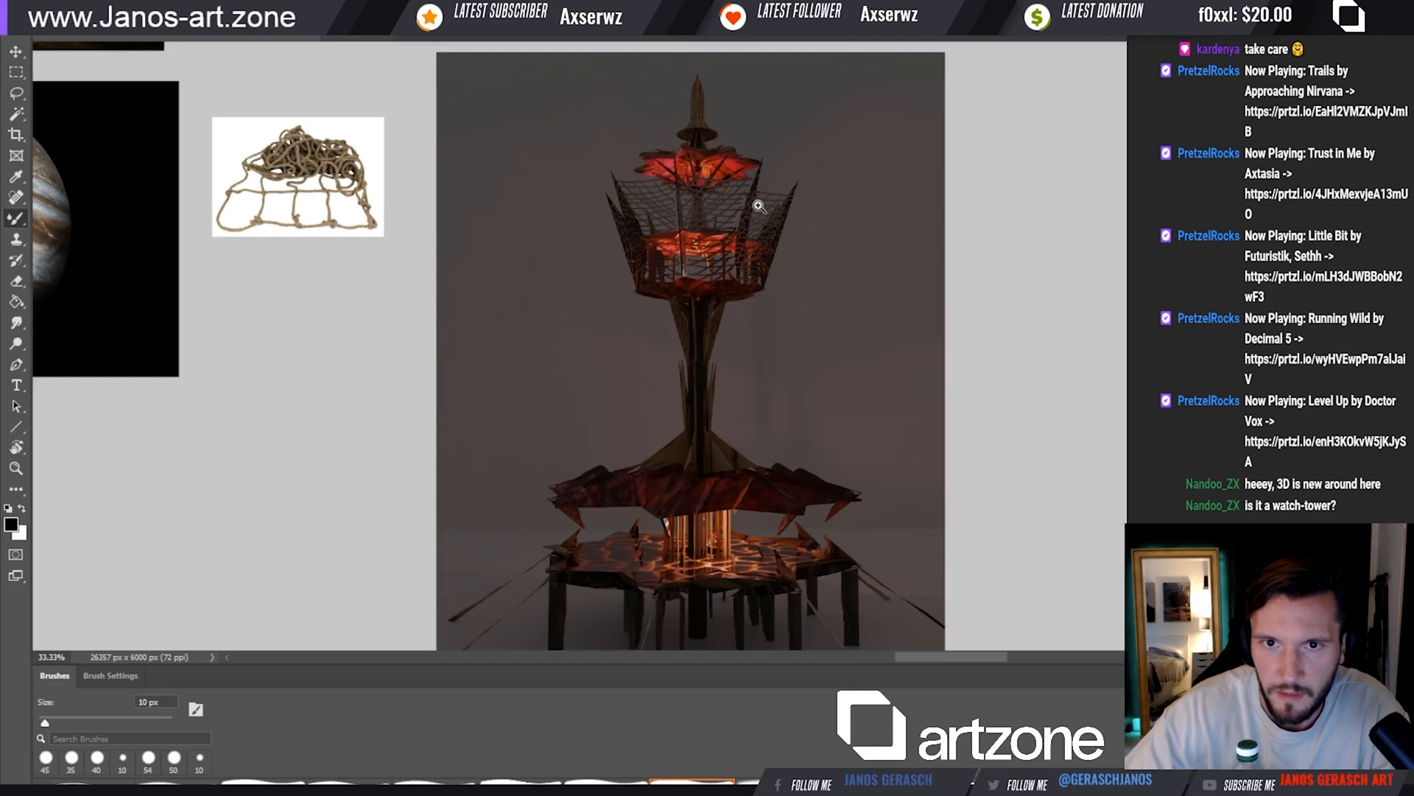
pyautogui.press(']')
pyautogui.hotkey('ctrl', 'z')
pyautogui.hotkey('shift', 'b')
pyautogui.press('[')
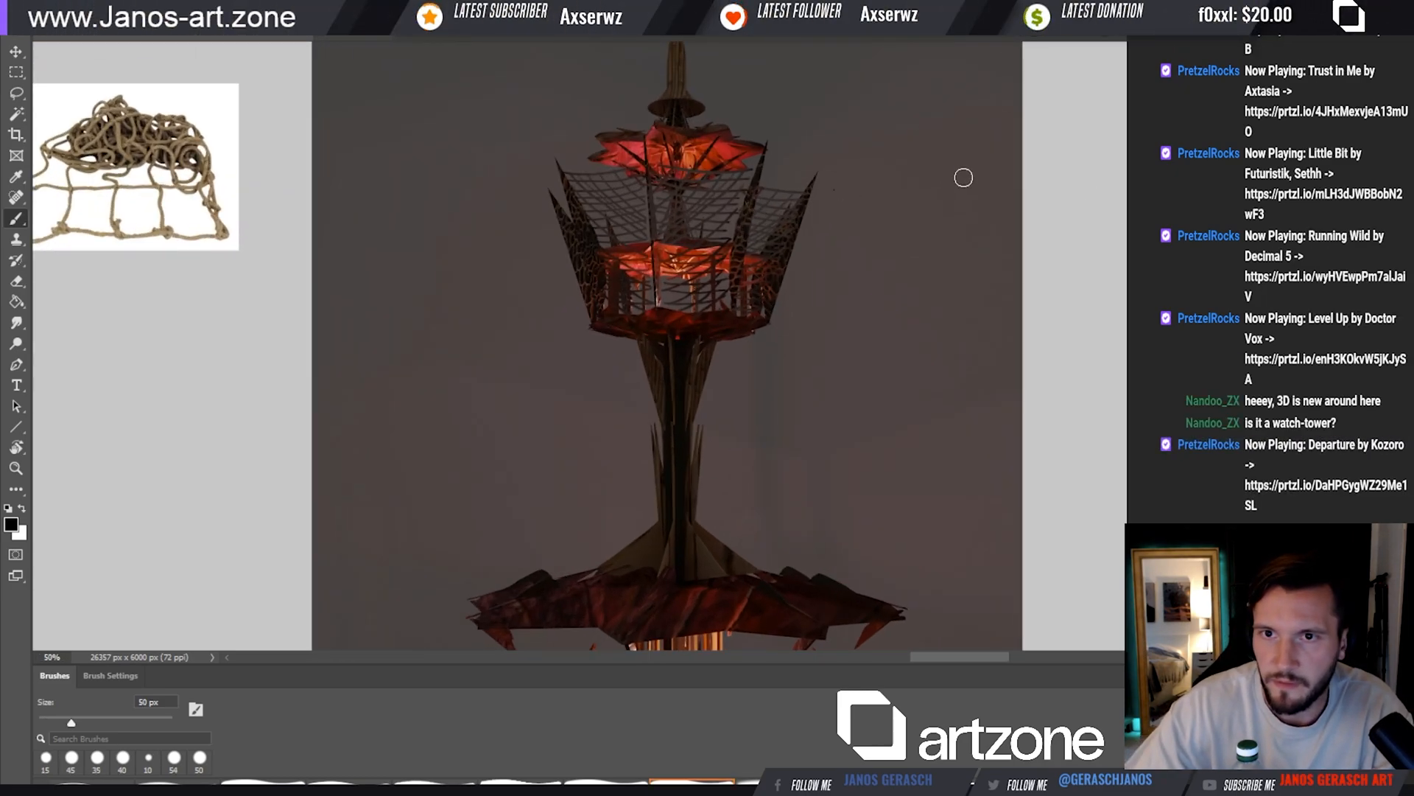
pyautogui.moveTo(1108, 140); pyautogui.dragTo(868, 209)
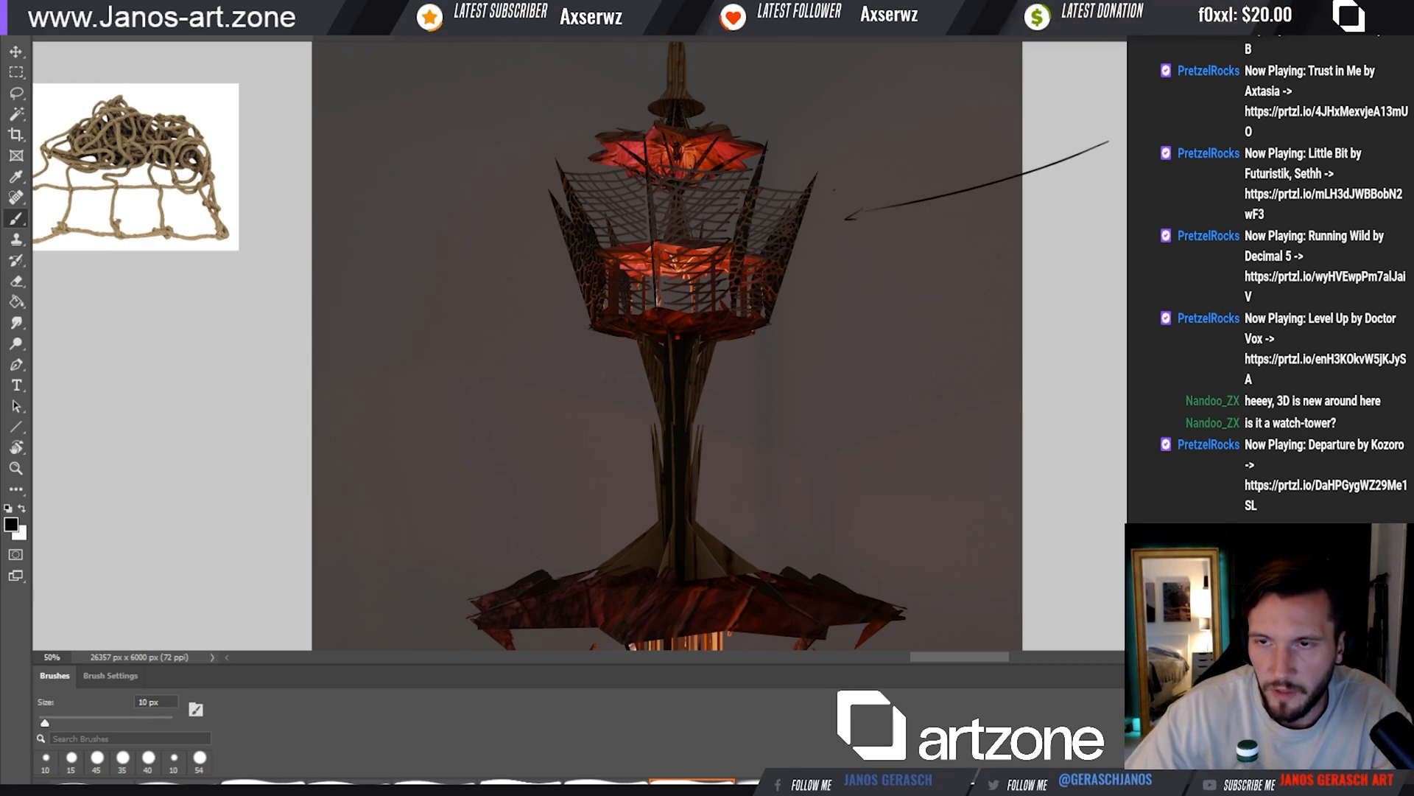
pyautogui.hscroll(2, 1107, 146)
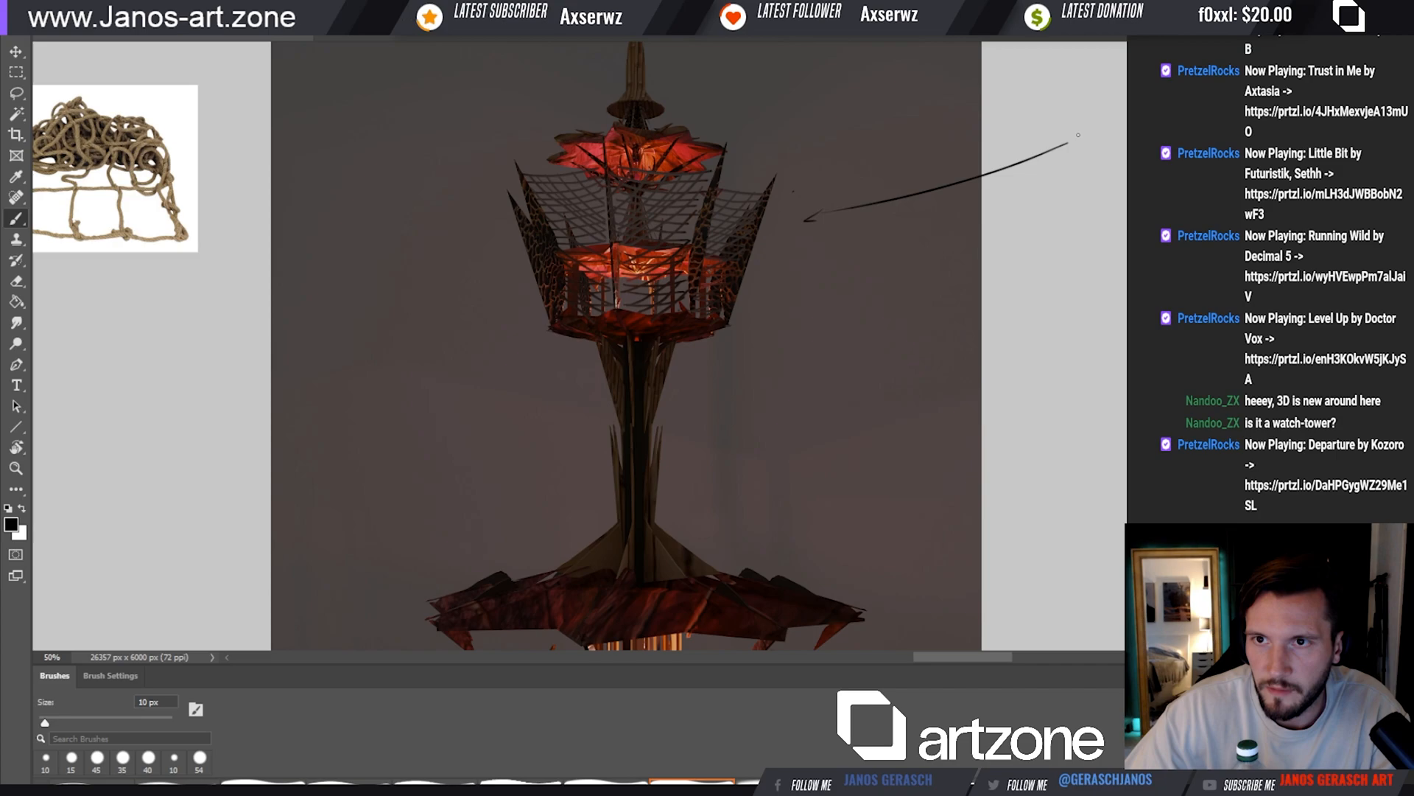
pyautogui.moveTo(1092, 136); pyautogui.dragTo(1096, 145)
pyautogui.moveTo(1103, 135); pyautogui.dragTo(1103, 145)
pyautogui.moveTo(1096, 140); pyautogui.dragTo(1118, 142)
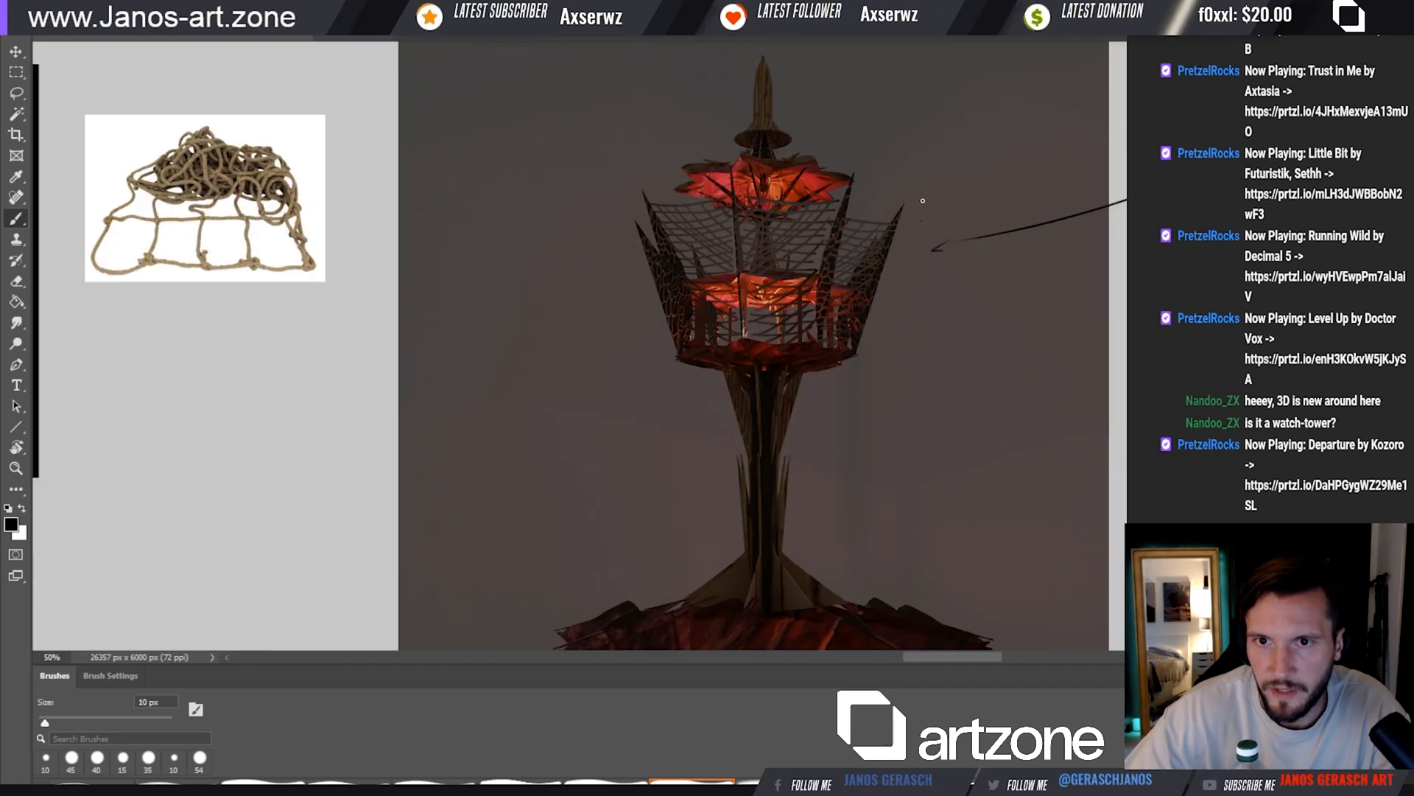
# Draw a magenta arrow running down the tower's neck from the netted deck with a 10 px brush
pyautogui.moveTo(871, 261)
pyautogui.mouseDown()
pyautogui.moveTo(890, 219)
pyautogui.moveTo(726, 232)
pyautogui.moveTo(843, 224)
pyautogui.moveTo(845, 257)
pyautogui.moveTo(823, 237)
pyautogui.mouseUp()
pyautogui.moveTo(768, 290)
pyautogui.mouseDown()
pyautogui.moveTo(786, 327)
pyautogui.moveTo(774, 307)
pyautogui.moveTo(856, 333)
pyautogui.moveTo(850, 208)
pyautogui.moveTo(841, 225)
pyautogui.moveTo(849, 249)
pyautogui.moveTo(852, 195)
pyautogui.moveTo(830, 200)
pyautogui.moveTo(838, 275)
pyautogui.moveTo(798, 237)
pyautogui.mouseUp()
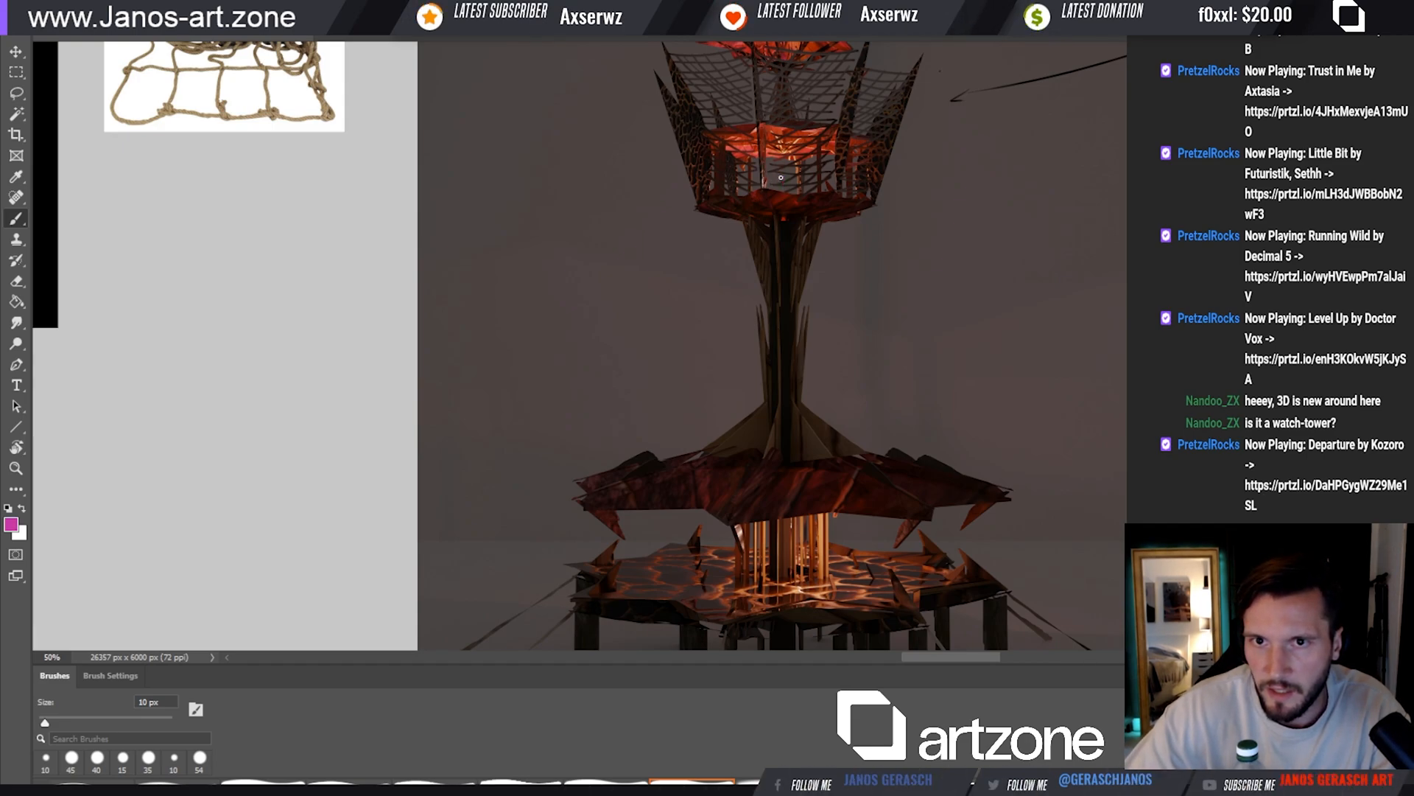
pyautogui.moveTo(779, 241); pyautogui.dragTo(786, 260)
pyautogui.moveTo(774, 519)
pyautogui.mouseDown()
pyautogui.moveTo(795, 433)
pyautogui.moveTo(798, 478)
pyautogui.moveTo(797, 450)
pyautogui.mouseUp()
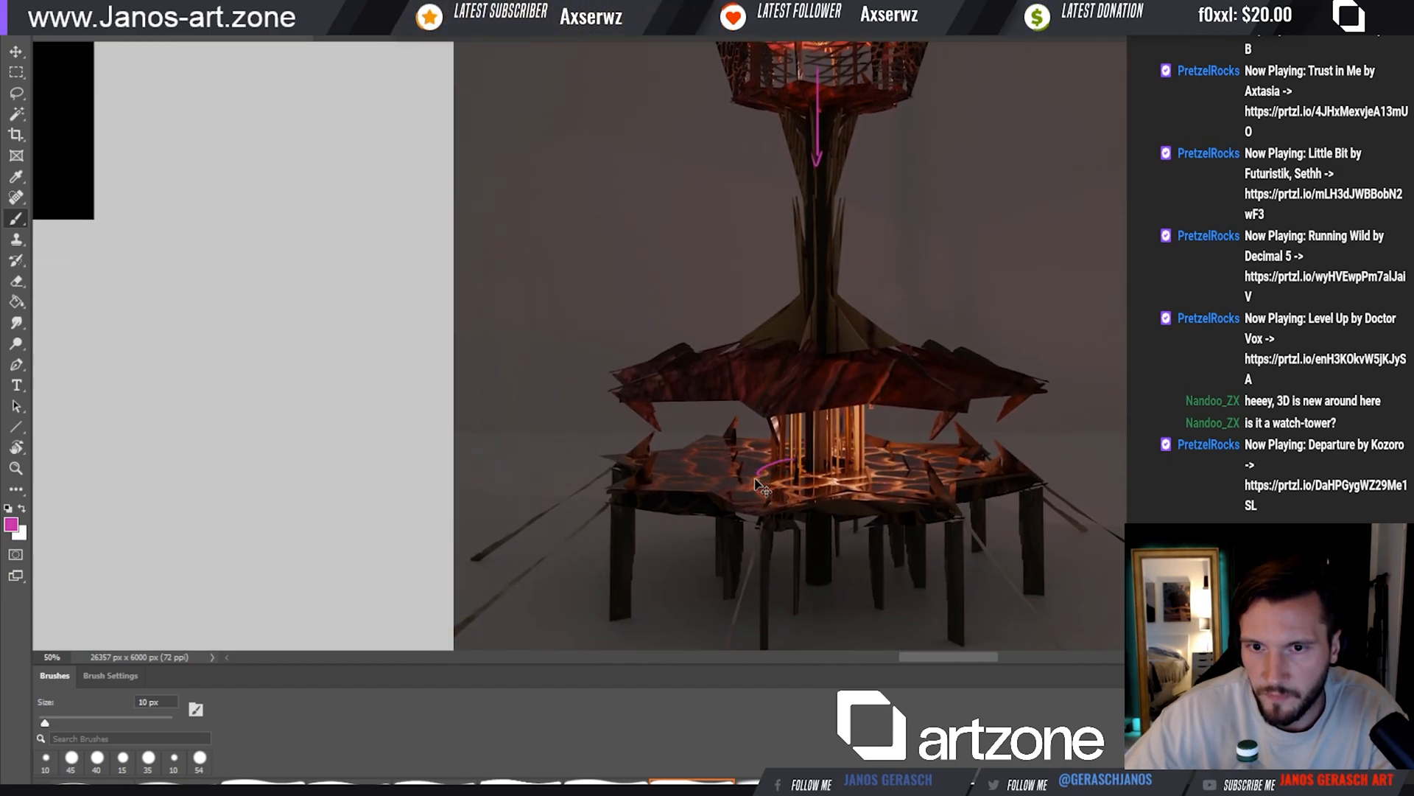
# Sketch magenta fish outlines on the lower platform around the tower's glowing column
pyautogui.moveTo(782, 475); pyautogui.dragTo(727, 475)
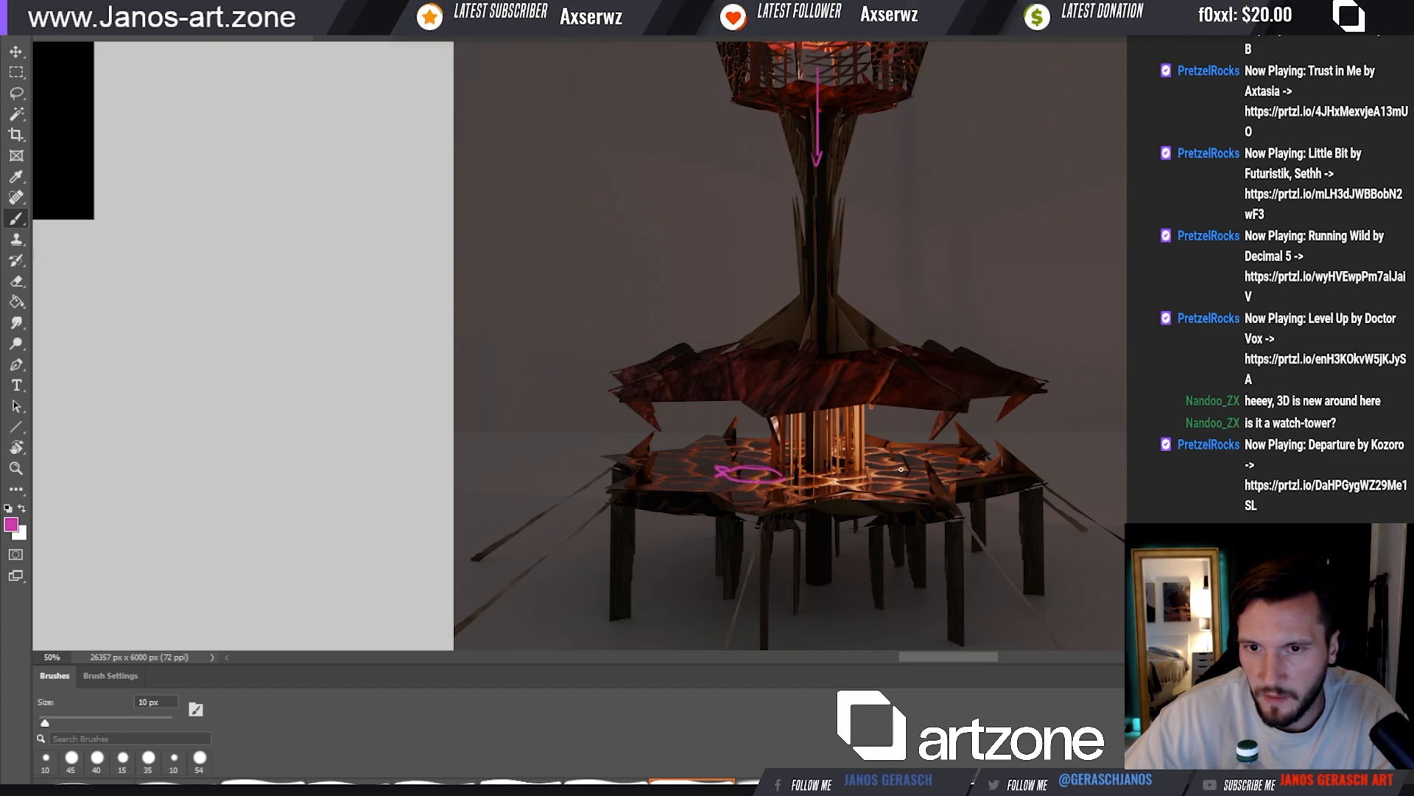
pyautogui.hotkey('ctrl', 'z')
pyautogui.moveTo(803, 476); pyautogui.dragTo(853, 478)
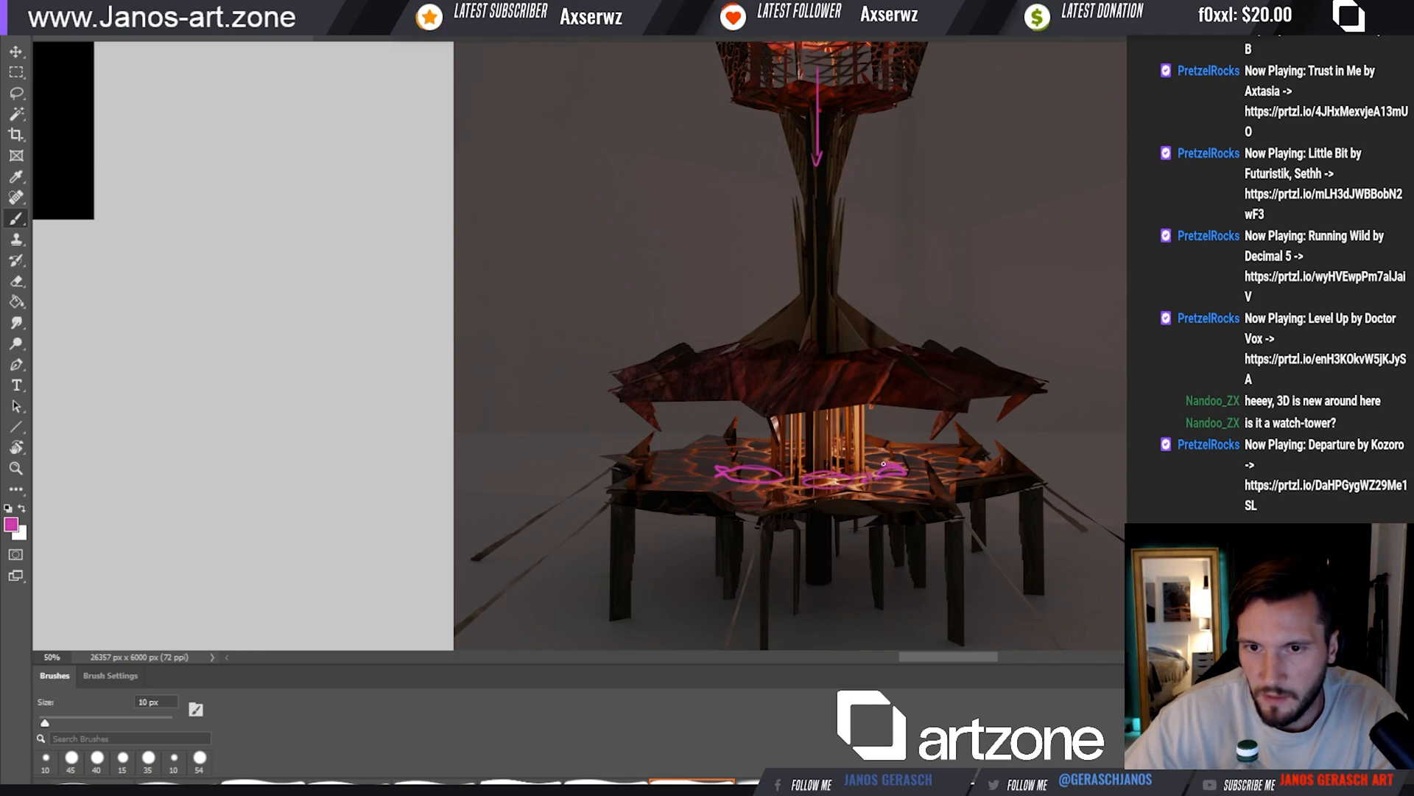
pyautogui.moveTo(883, 464); pyautogui.dragTo(905, 471)
pyautogui.moveTo(738, 463)
pyautogui.mouseDown()
pyautogui.moveTo(762, 464)
pyautogui.moveTo(741, 453)
pyautogui.mouseUp()
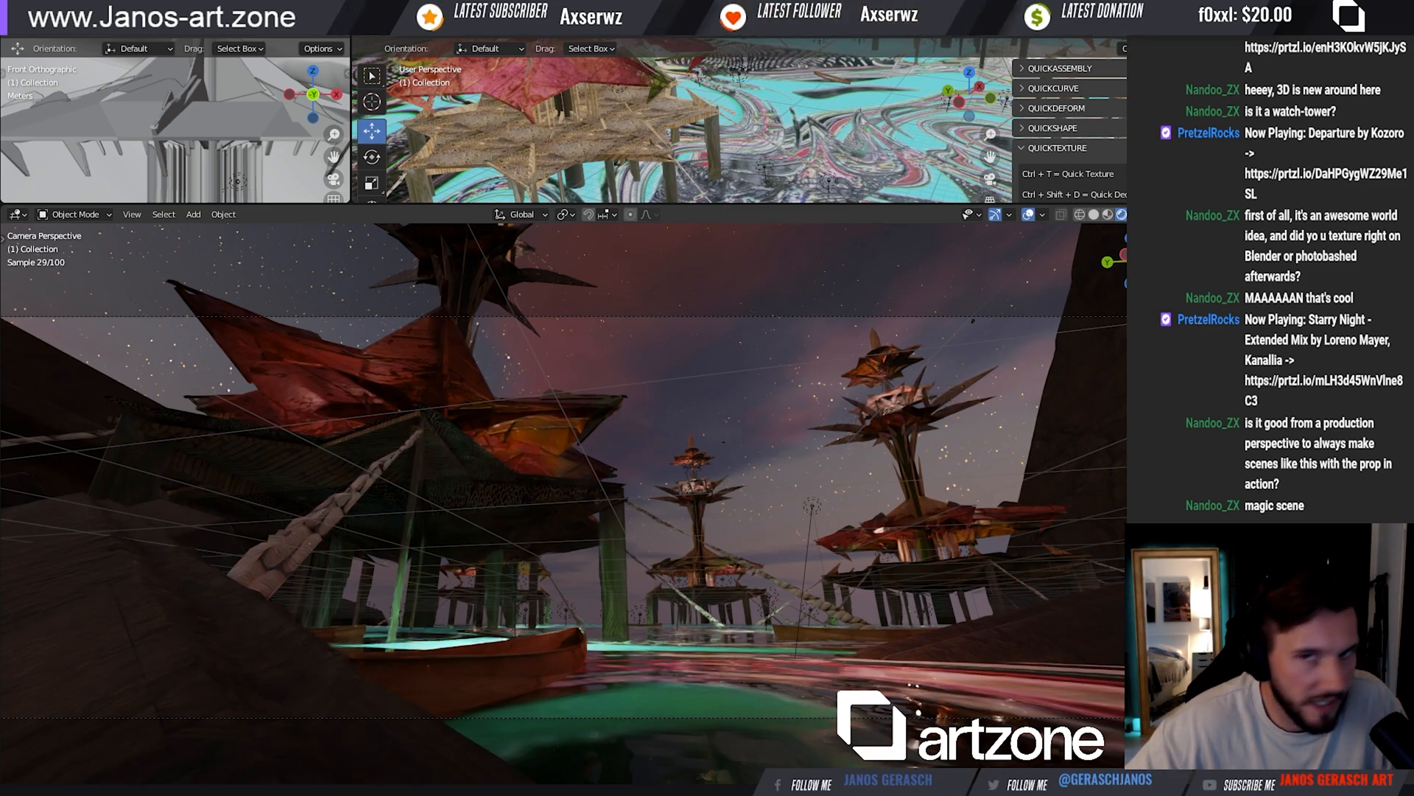
# Switch back to Photoshop and examine the crossed-out scene version A, including its towers, planet and boat
pyautogui.hotkey('alt', 'Tab')
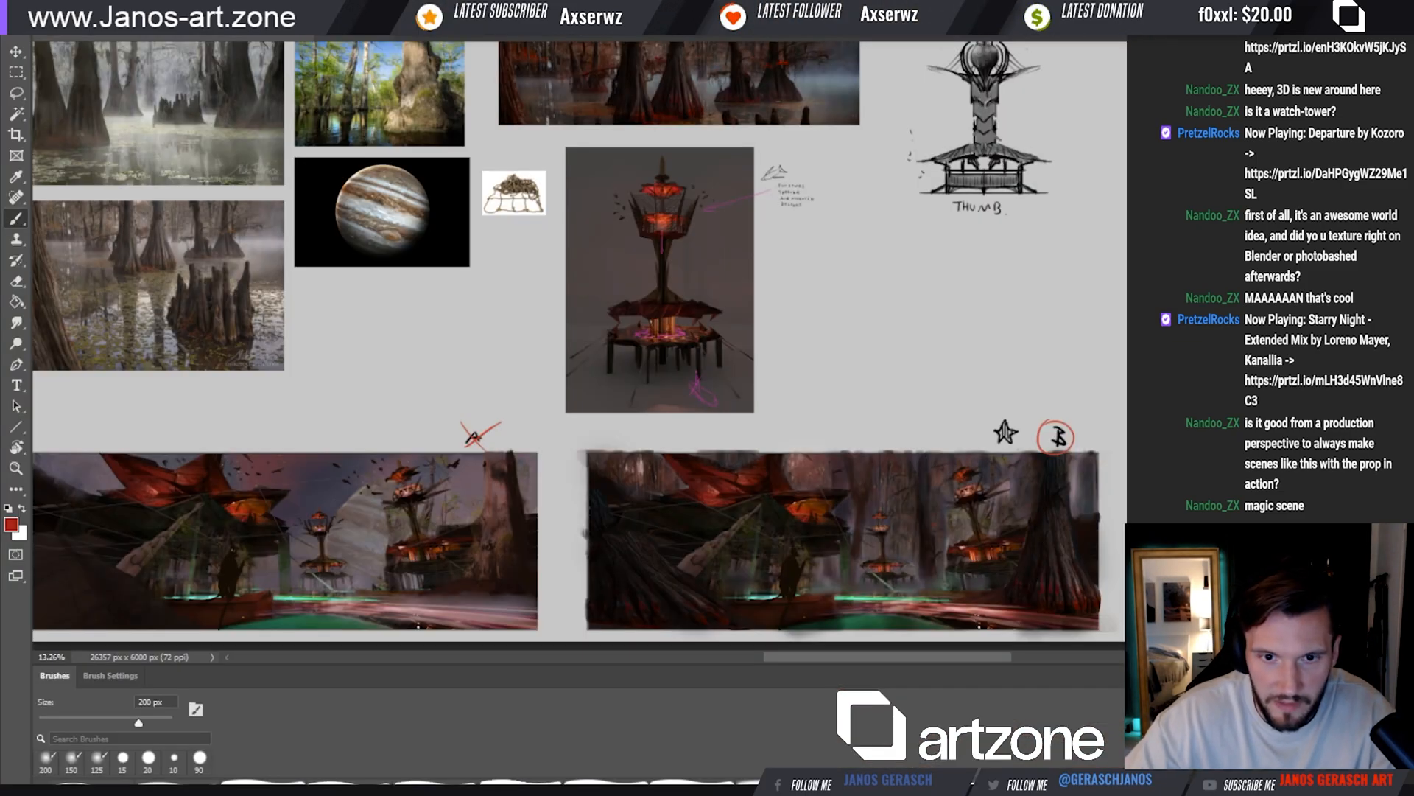
pyautogui.keyDown('ctrl'); pyautogui.click(457, 509); pyautogui.keyUp('ctrl')
pyautogui.moveTo(445, 515); pyautogui.dragTo(732, 429)
pyautogui.keyDown('ctrl'); pyautogui.click(573, 464); pyautogui.keyUp('ctrl')
pyautogui.moveTo(573, 464); pyautogui.dragTo(739, 447)
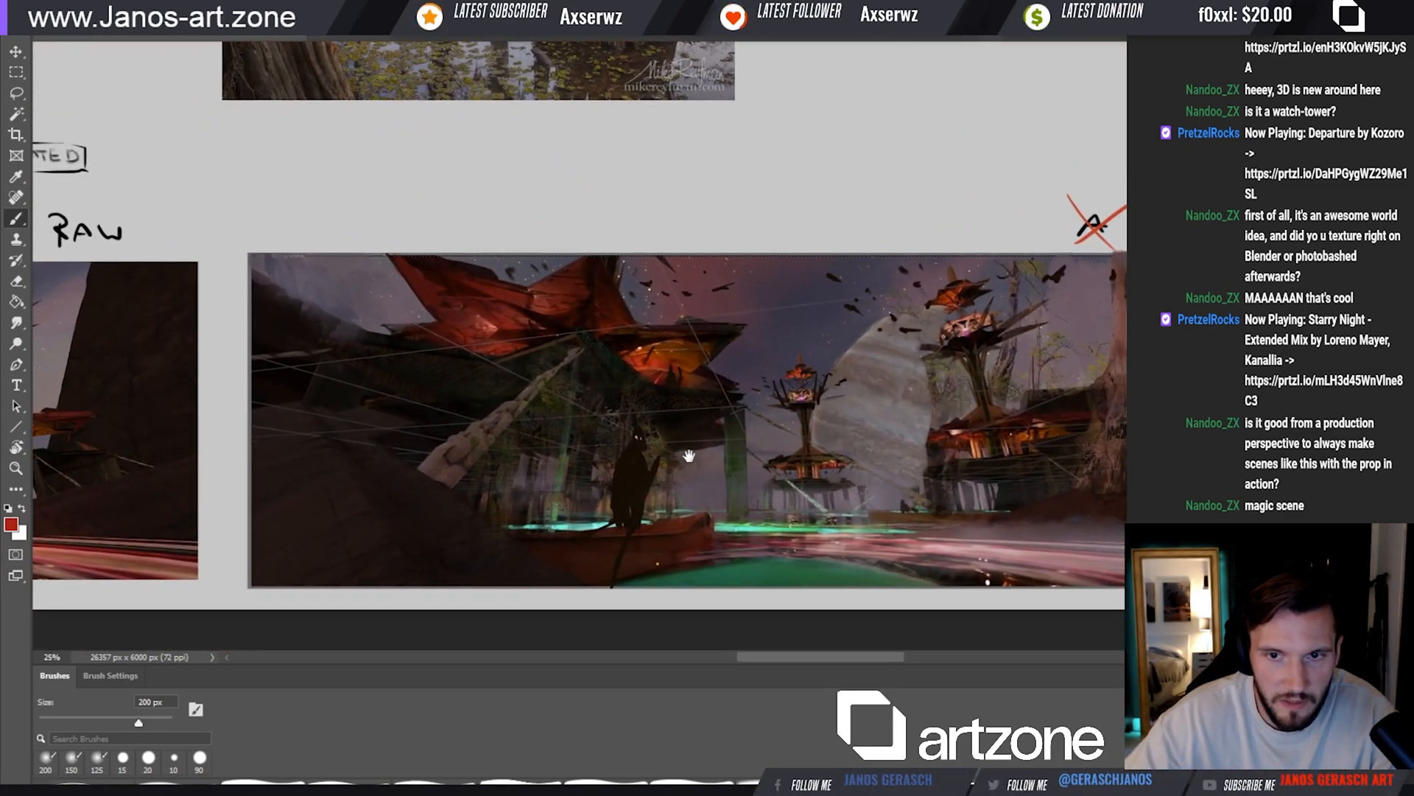
pyautogui.moveTo(620, 488); pyautogui.dragTo(1117, 442)
pyautogui.moveTo(927, 308); pyautogui.dragTo(395, 325)
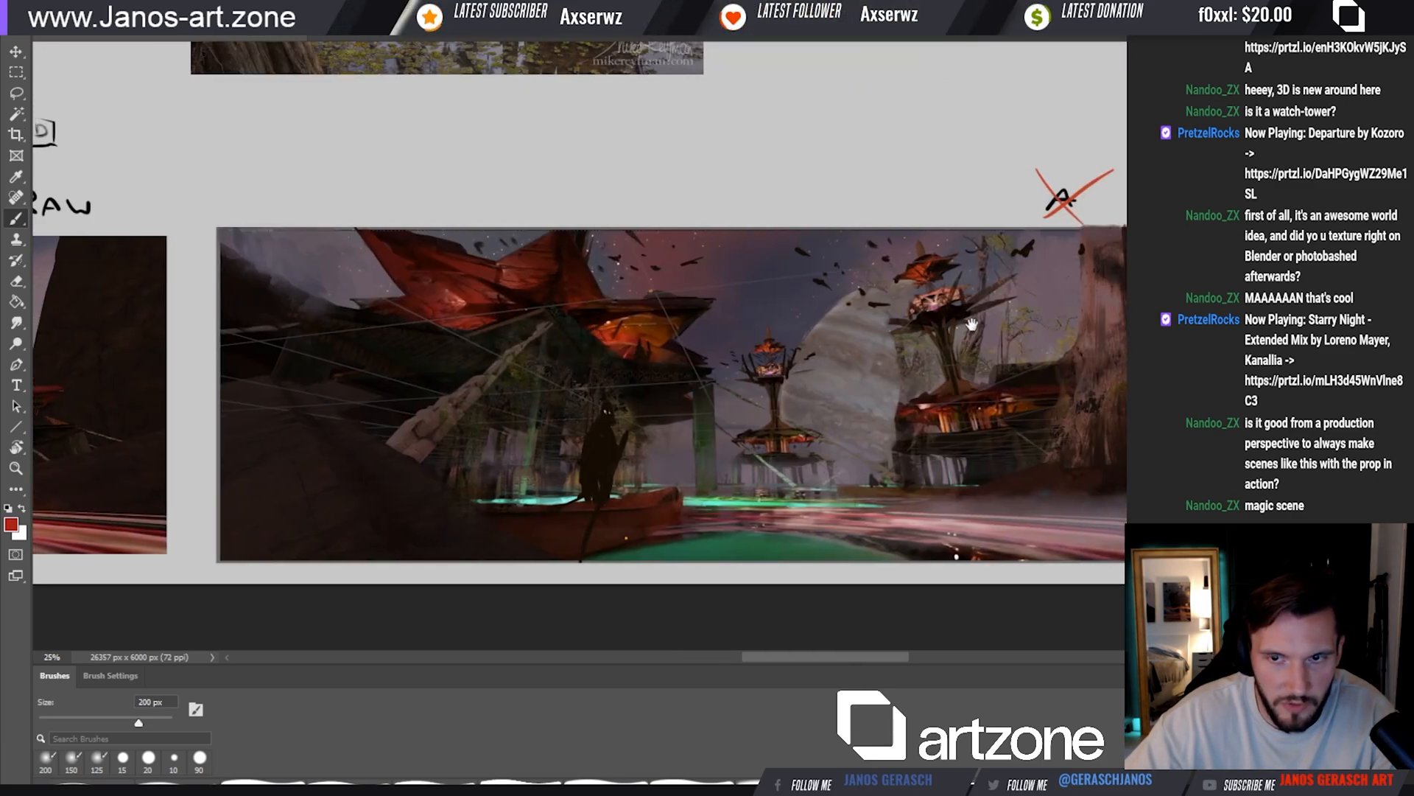
pyautogui.moveTo(1005, 336); pyautogui.dragTo(915, 332)
pyautogui.moveTo(764, 379); pyautogui.dragTo(782, 372)
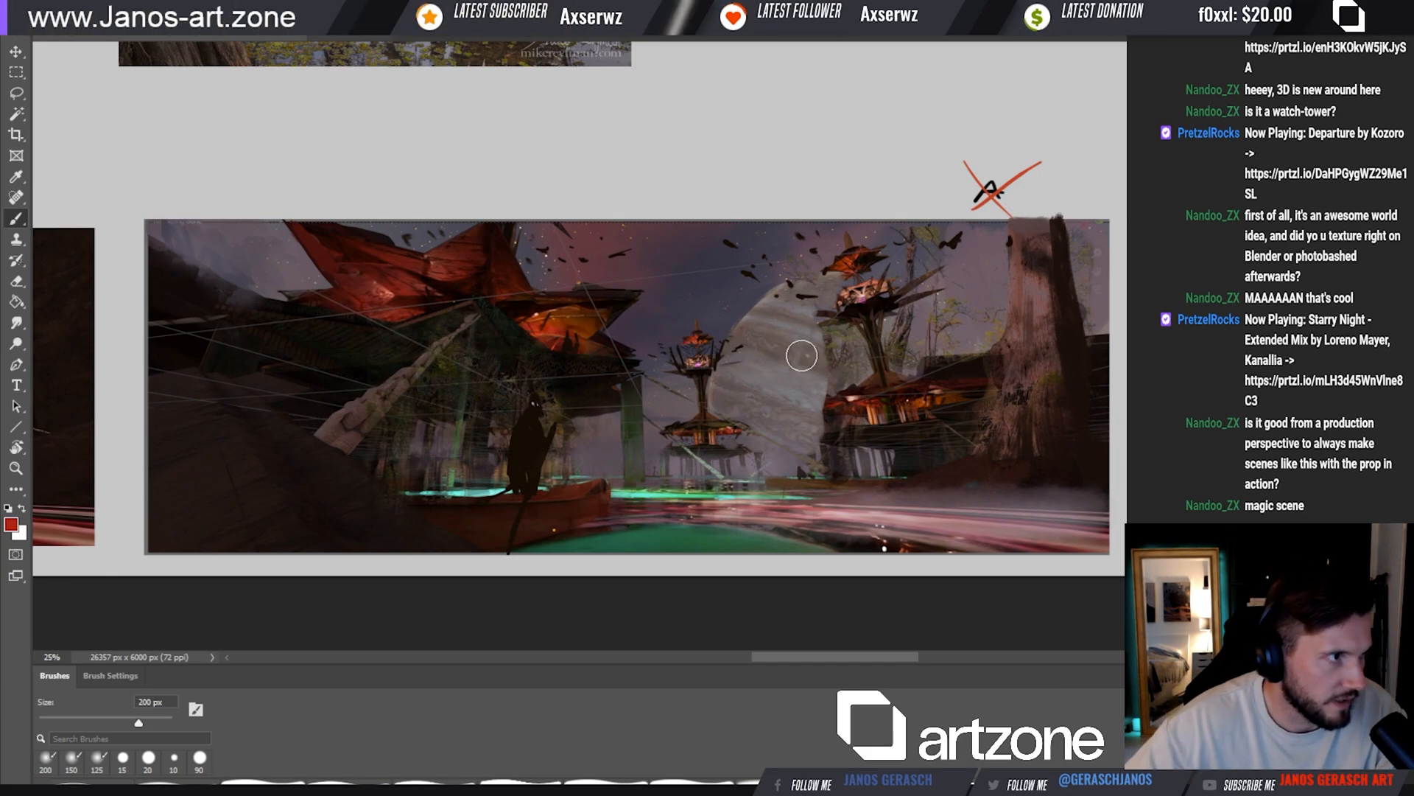
pyautogui.moveTo(837, 372); pyautogui.dragTo(809, 370)
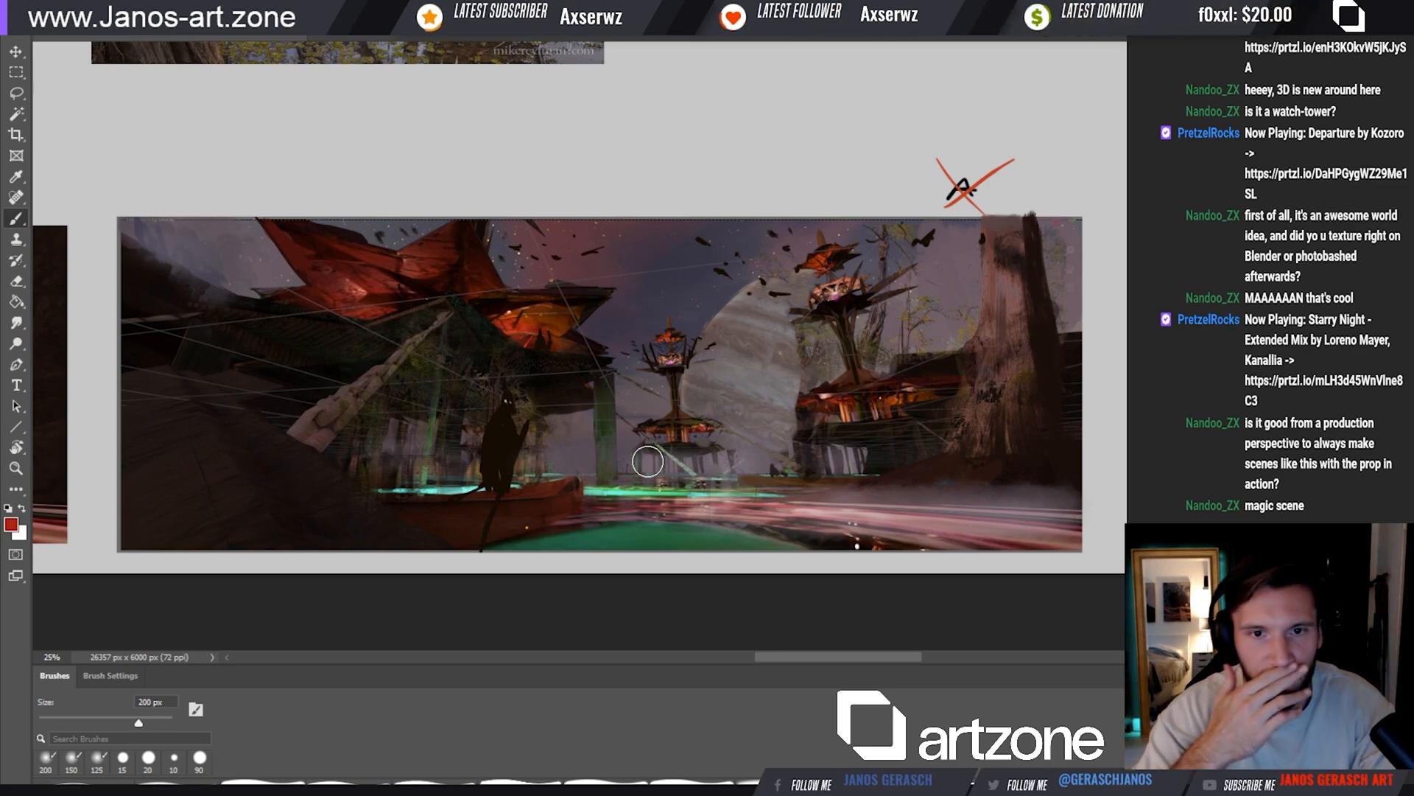
pyautogui.moveTo(889, 431); pyautogui.dragTo(876, 433)
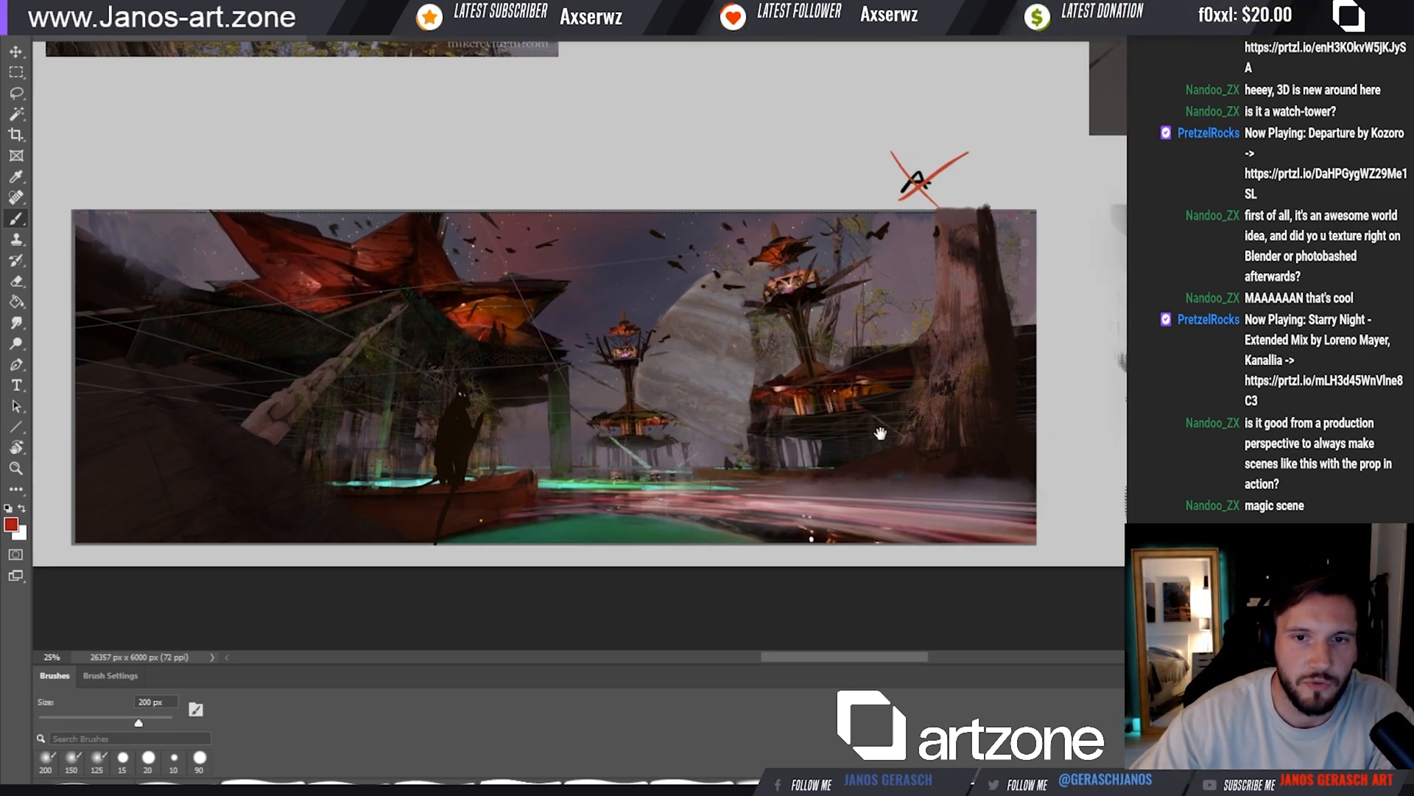
# Check the village's camera view in Blender, and return to Photoshop to review the annotated tower render
pyautogui.hotkey('alt', 'Tab')
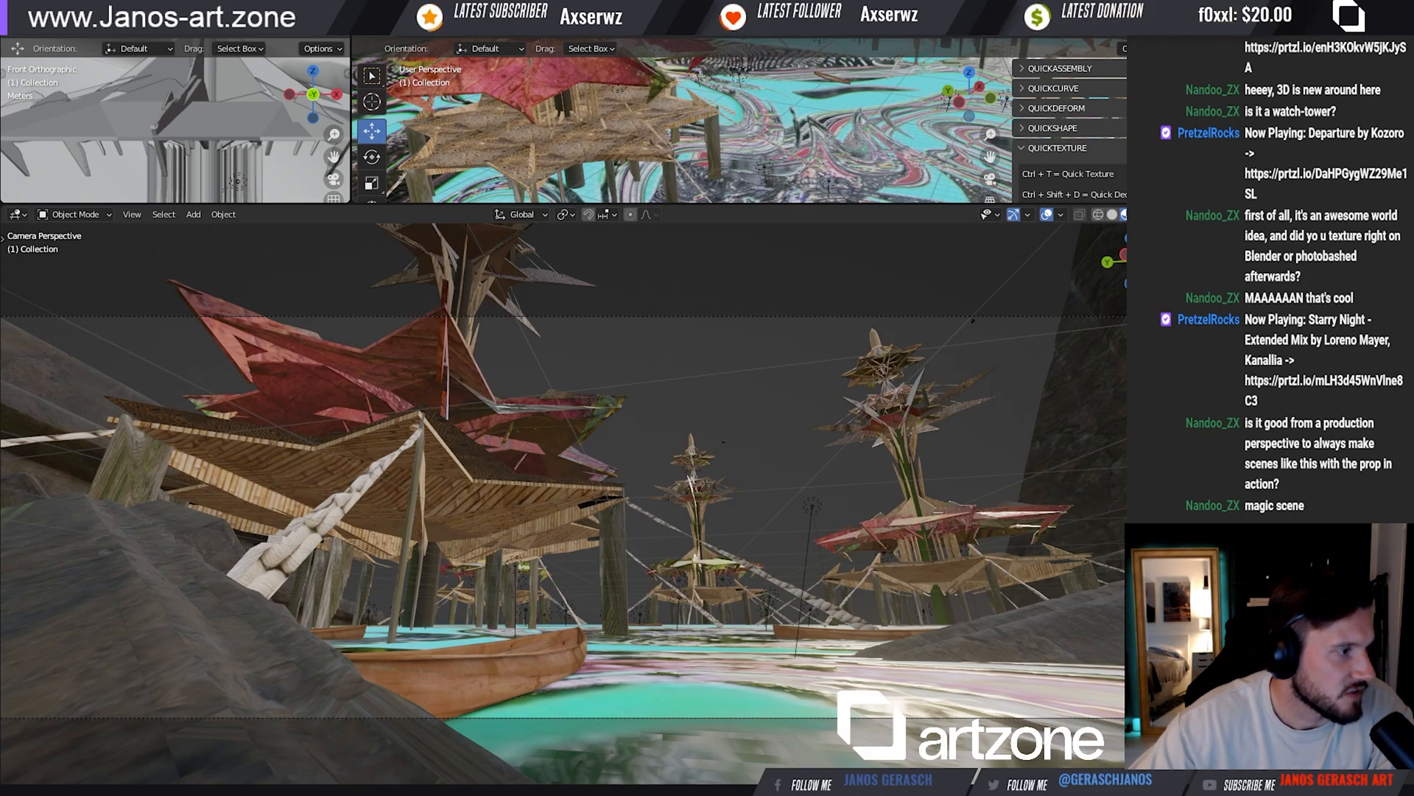
pyautogui.hotkey('alt', 'Tab')
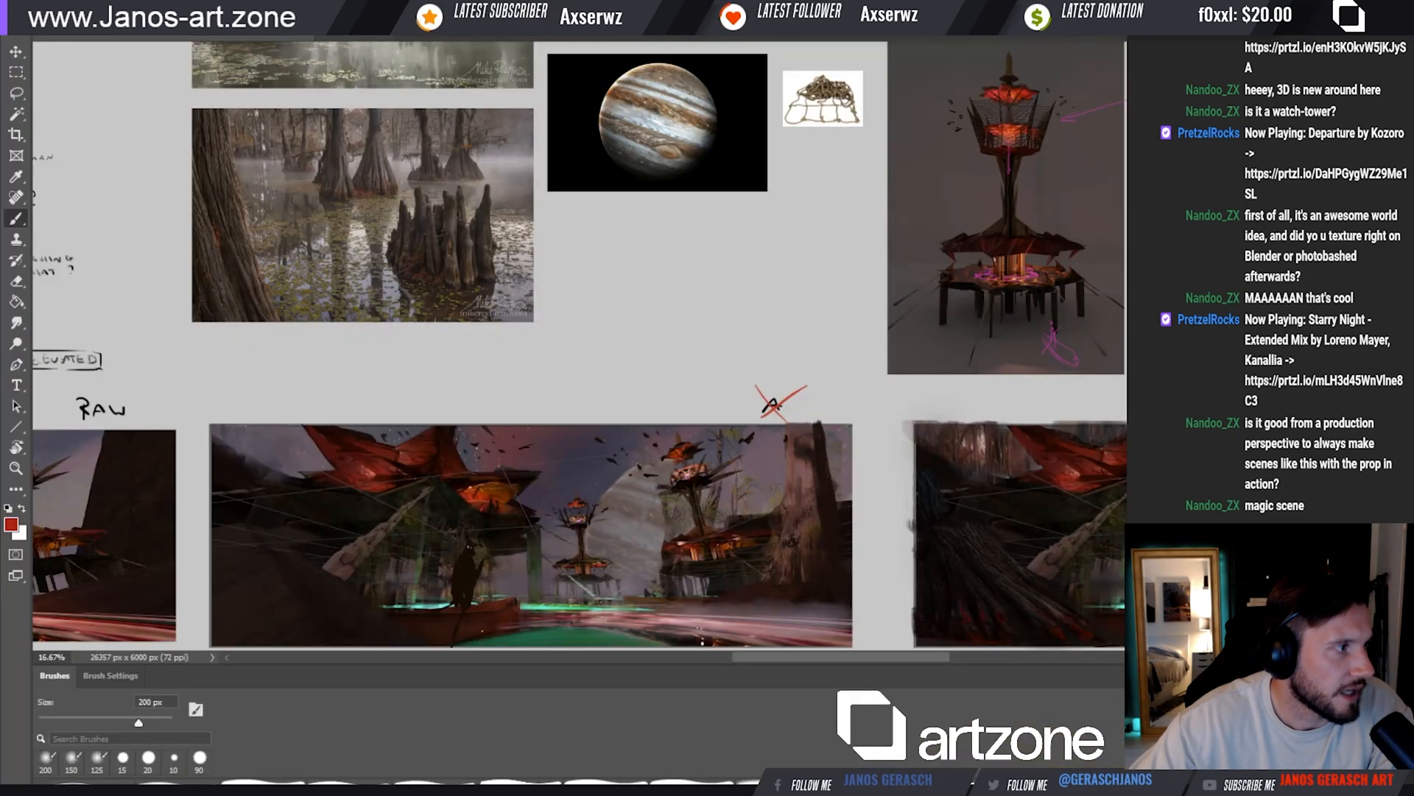
pyautogui.moveTo(1099, 277); pyautogui.dragTo(669, 370)
pyautogui.moveTo(509, 314); pyautogui.dragTo(809, 305)
pyautogui.moveTo(809, 305); pyautogui.dragTo(688, 338)
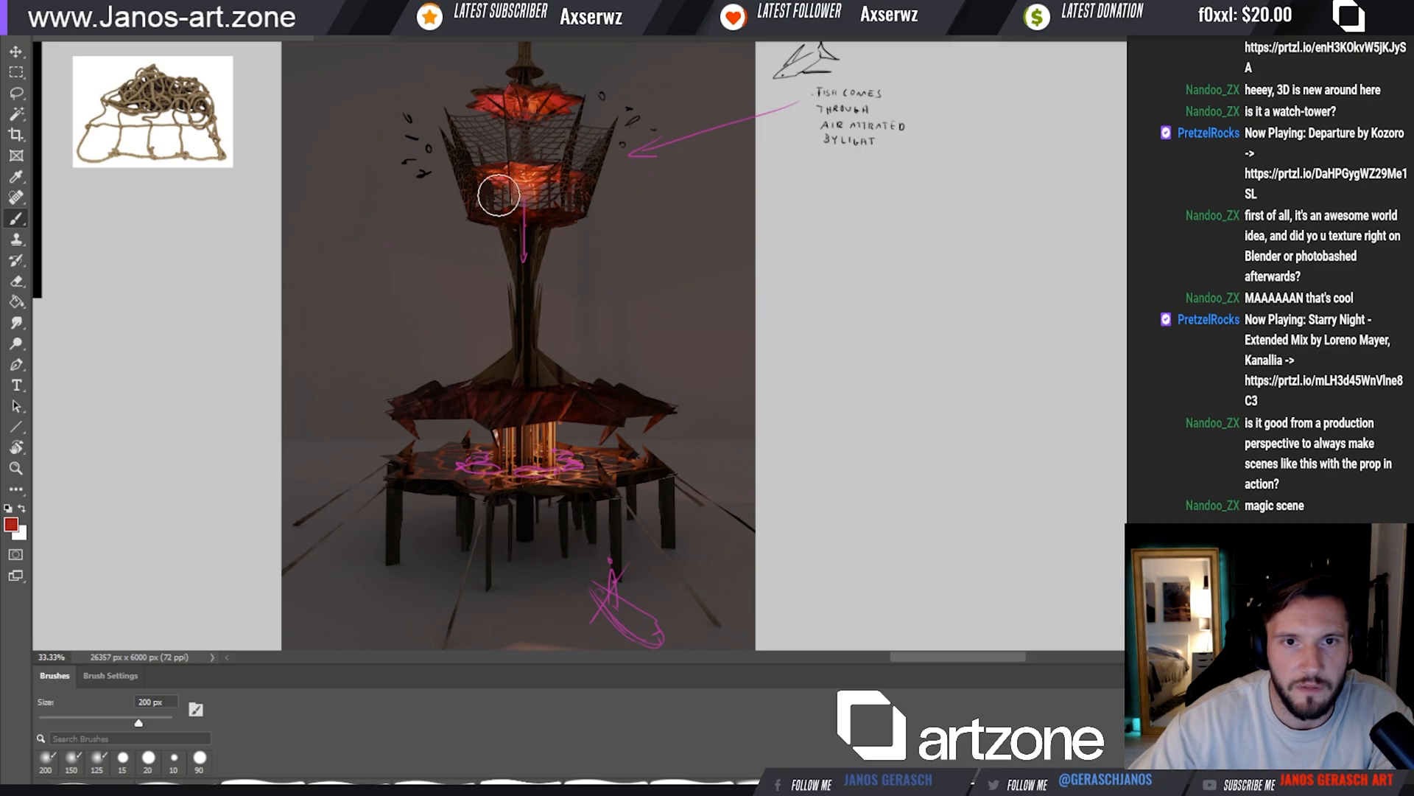
# Examine the whole reference board, comparing the annotated tower render with scene versions A and B
pyautogui.press('v')
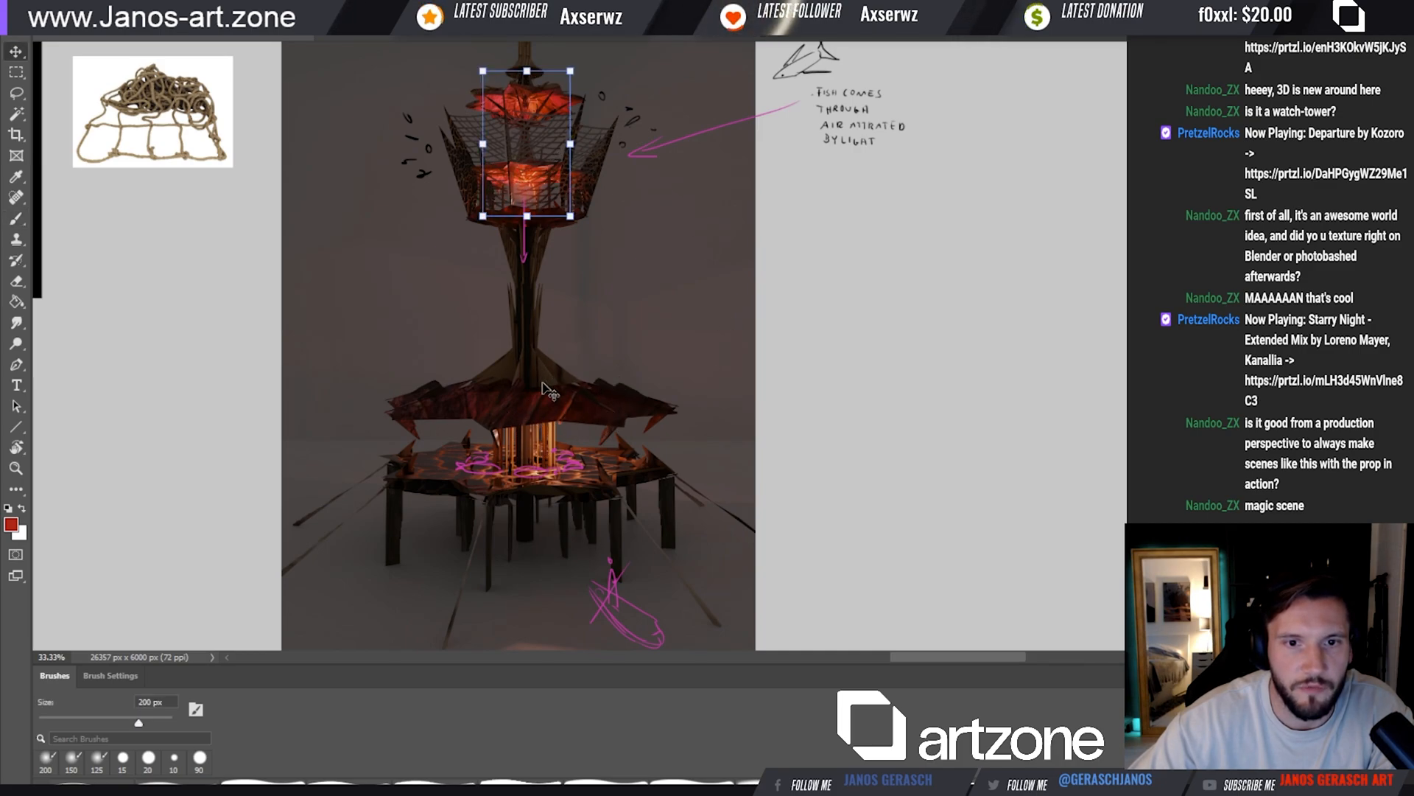
pyautogui.press('b')
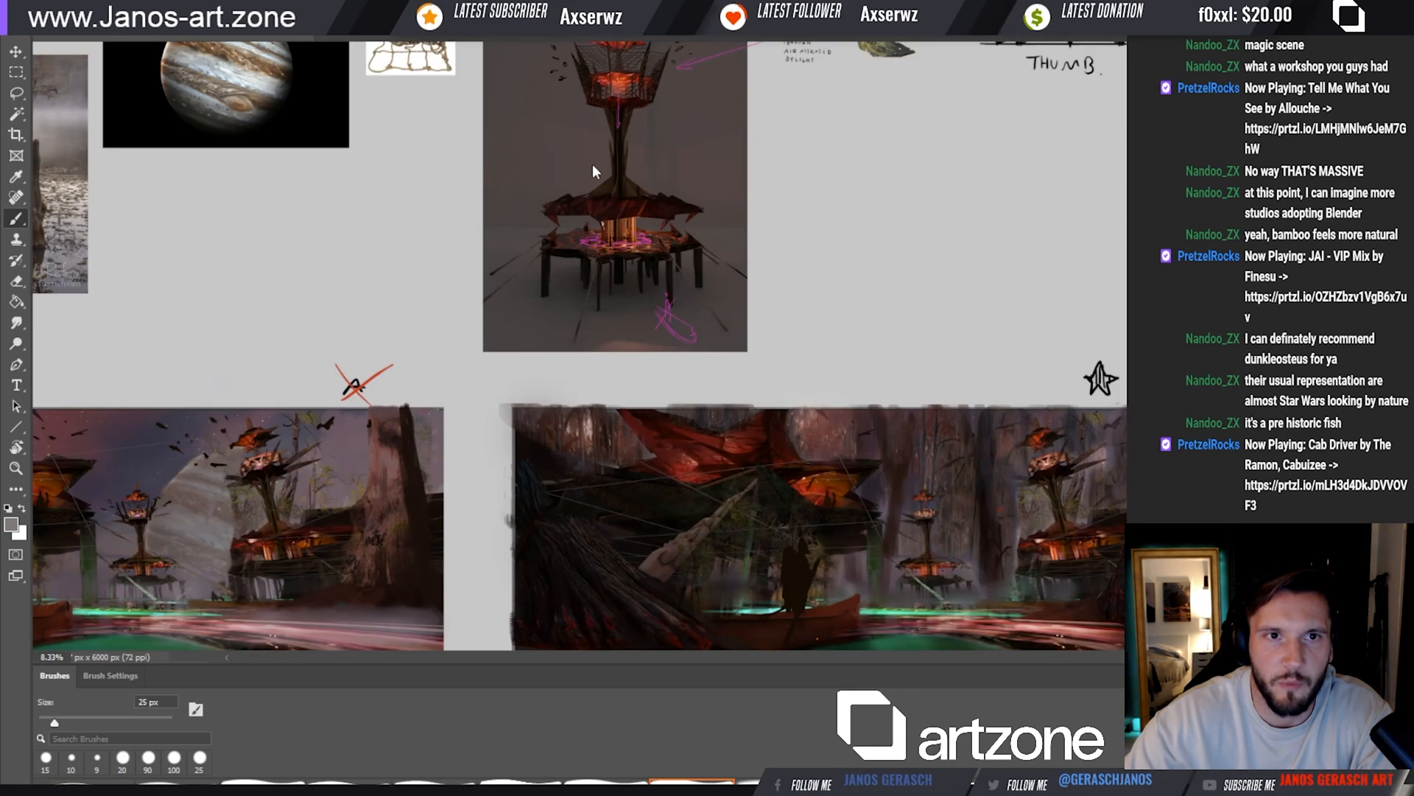
pyautogui.hotkey('ctrl', '0')
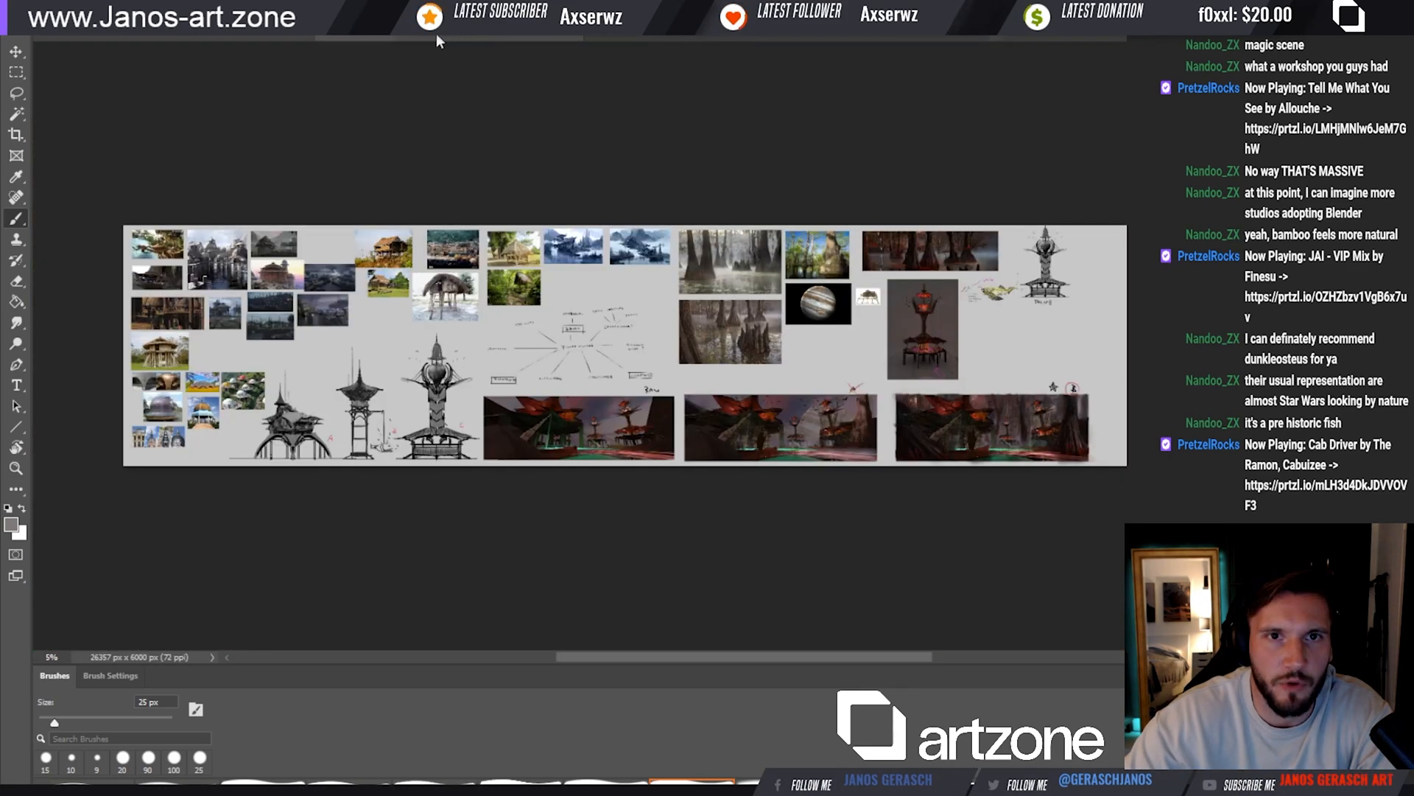
pyautogui.click(860, 378)
pyautogui.click(928, 326)
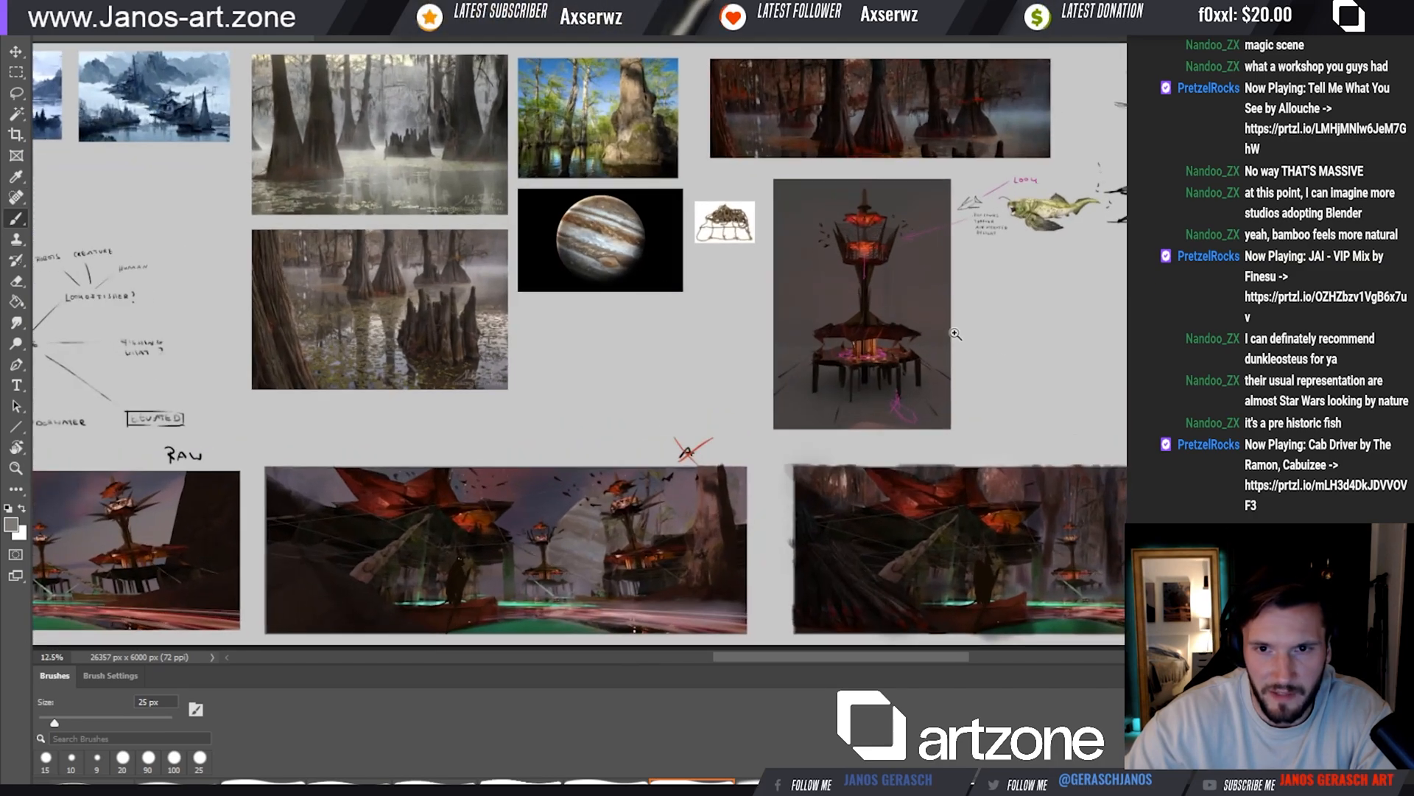
pyautogui.moveTo(928, 326); pyautogui.dragTo(886, 306)
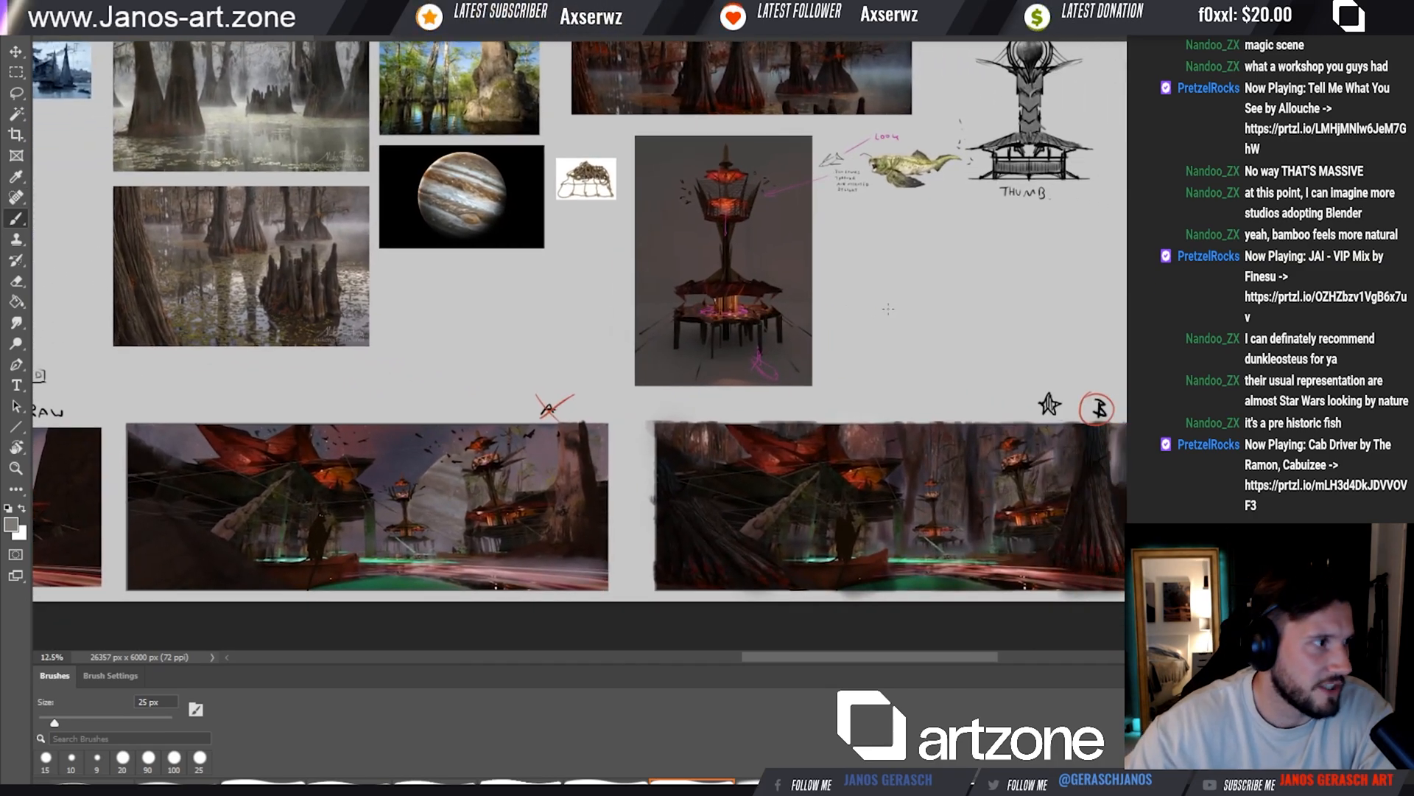
pyautogui.moveTo(948, 325); pyautogui.dragTo(1006, 310)
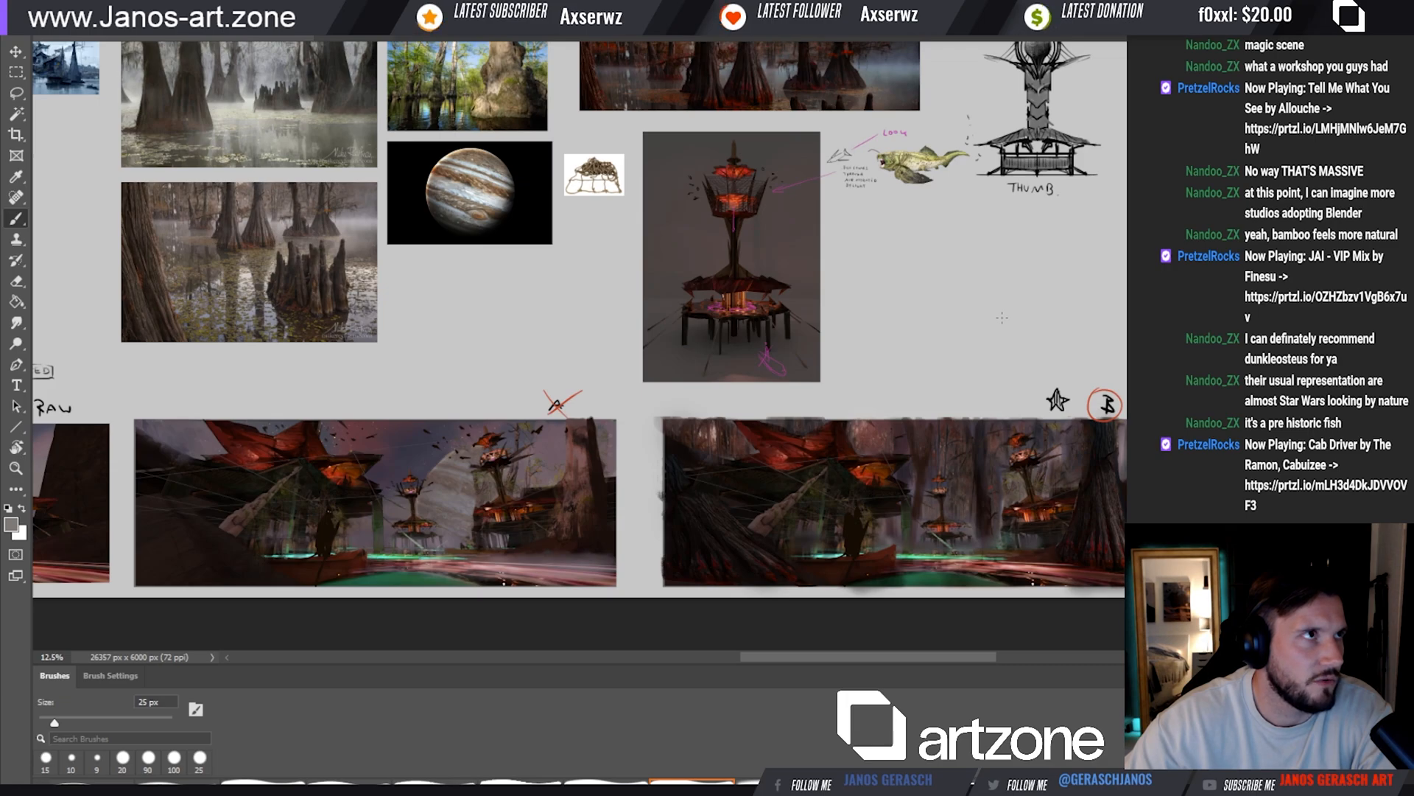
pyautogui.moveTo(1015, 338)
pyautogui.mouseDown()
pyautogui.moveTo(992, 336)
pyautogui.moveTo(982, 363)
pyautogui.moveTo(944, 376)
pyautogui.moveTo(954, 362)
pyautogui.mouseUp()
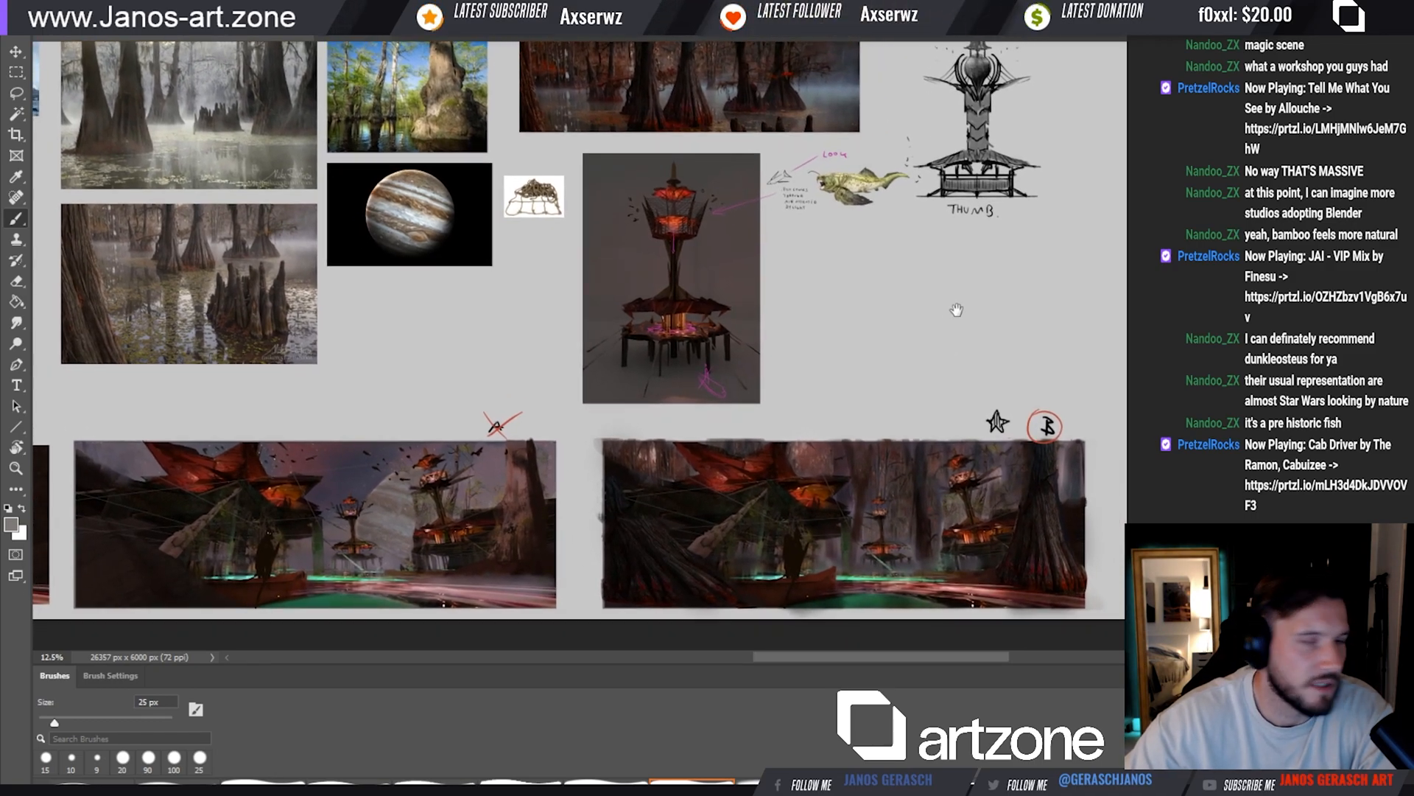
# Shift the thumbnail tower sketch aside and place an unannotated copy of the tower render beside the fish reference
pyautogui.press('v')
pyautogui.moveTo(1006, 231); pyautogui.dragTo(860, 268)
pyautogui.click(843, 199)
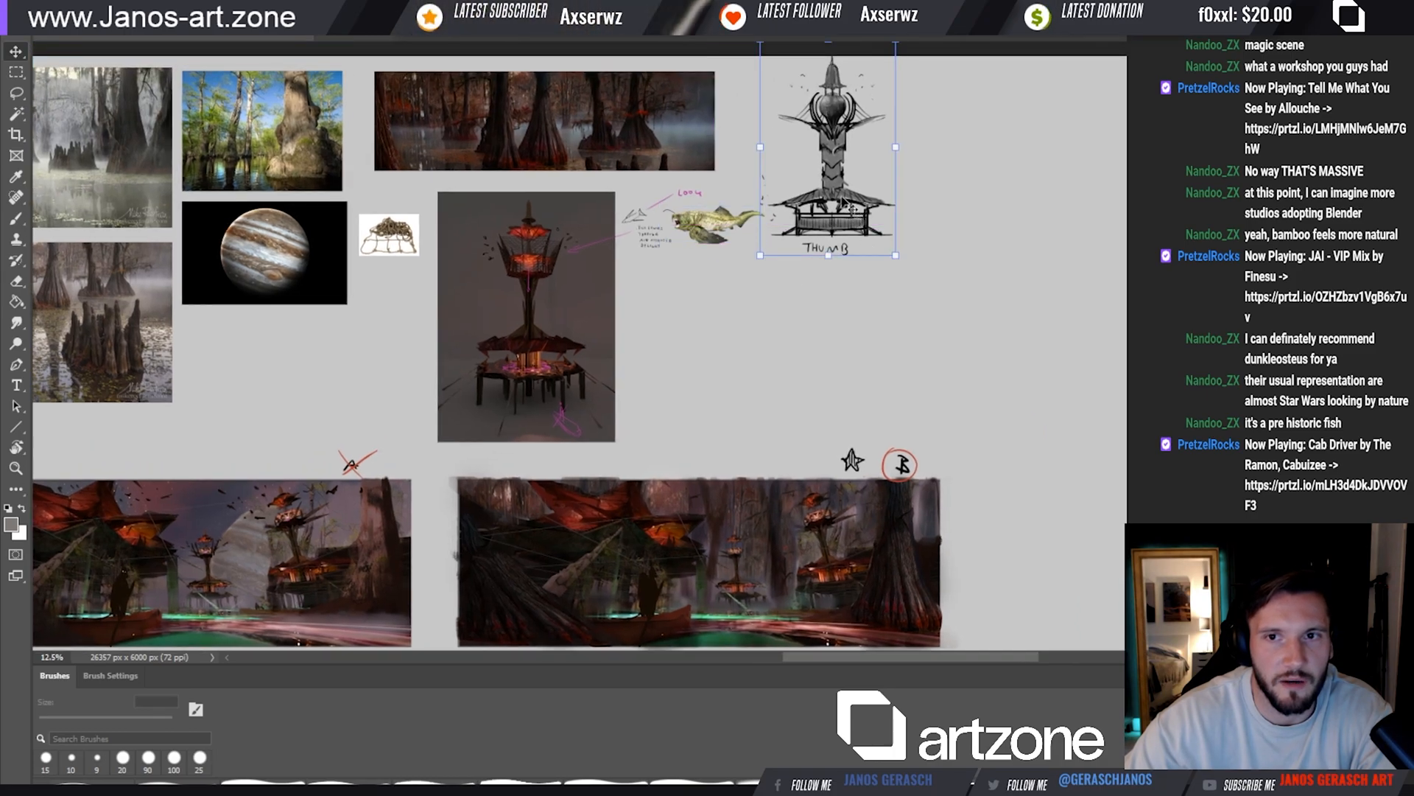
pyautogui.moveTo(844, 198); pyautogui.dragTo(1107, 223)
pyautogui.moveTo(549, 302)
pyautogui.mouseDown()
pyautogui.moveTo(716, 366)
pyautogui.moveTo(897, 332)
pyautogui.mouseUp()
# Paint the background grey over the left-hand spikes of the copied tower's upper deck with a 60 px brush
pyautogui.press('b')
pyautogui.scroll(1, 702, 313)
pyautogui.press(']')
pyautogui.moveTo(691, 354); pyautogui.dragTo(783, 350)
pyautogui.hotkey('ctrl', 'z')
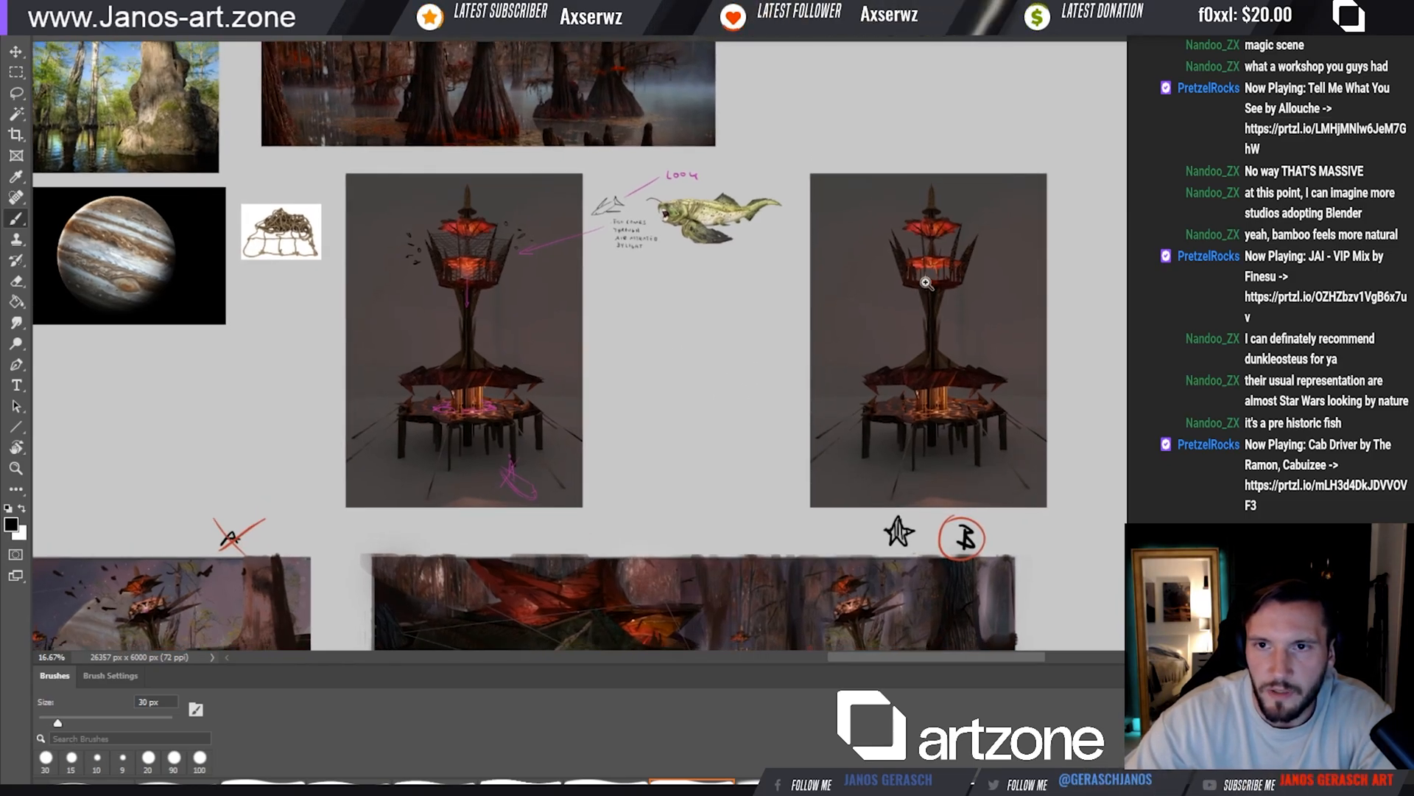
pyautogui.scroll(1, 923, 276)
pyautogui.press(']')
pyautogui.press(']')
pyautogui.press(']')
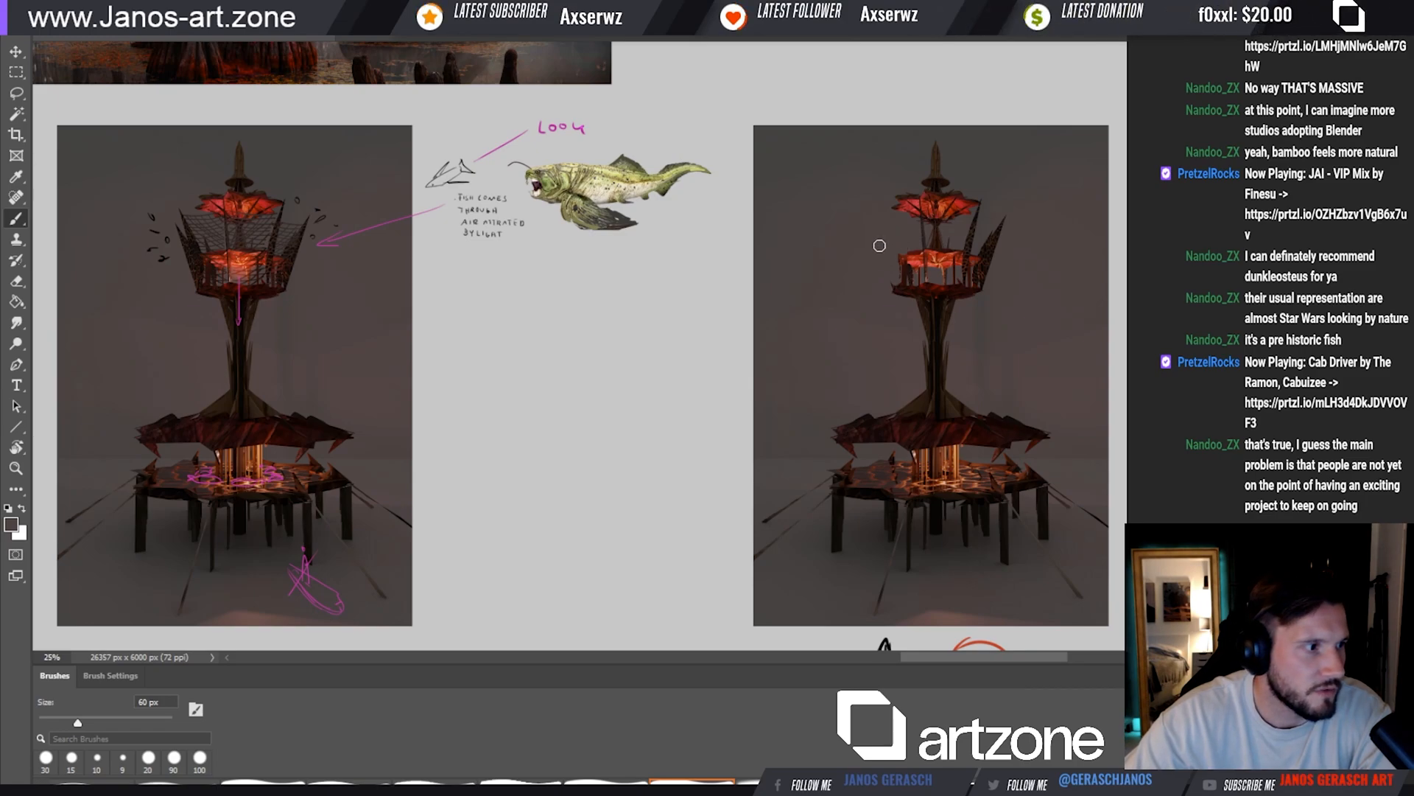
# Paint out the right-hand spikes of the copied tower's upper deck with the sampled background colour and a 70 px brush
pyautogui.press('i')
pyautogui.click(971, 235)
pyautogui.press('b')
pyautogui.press(']')
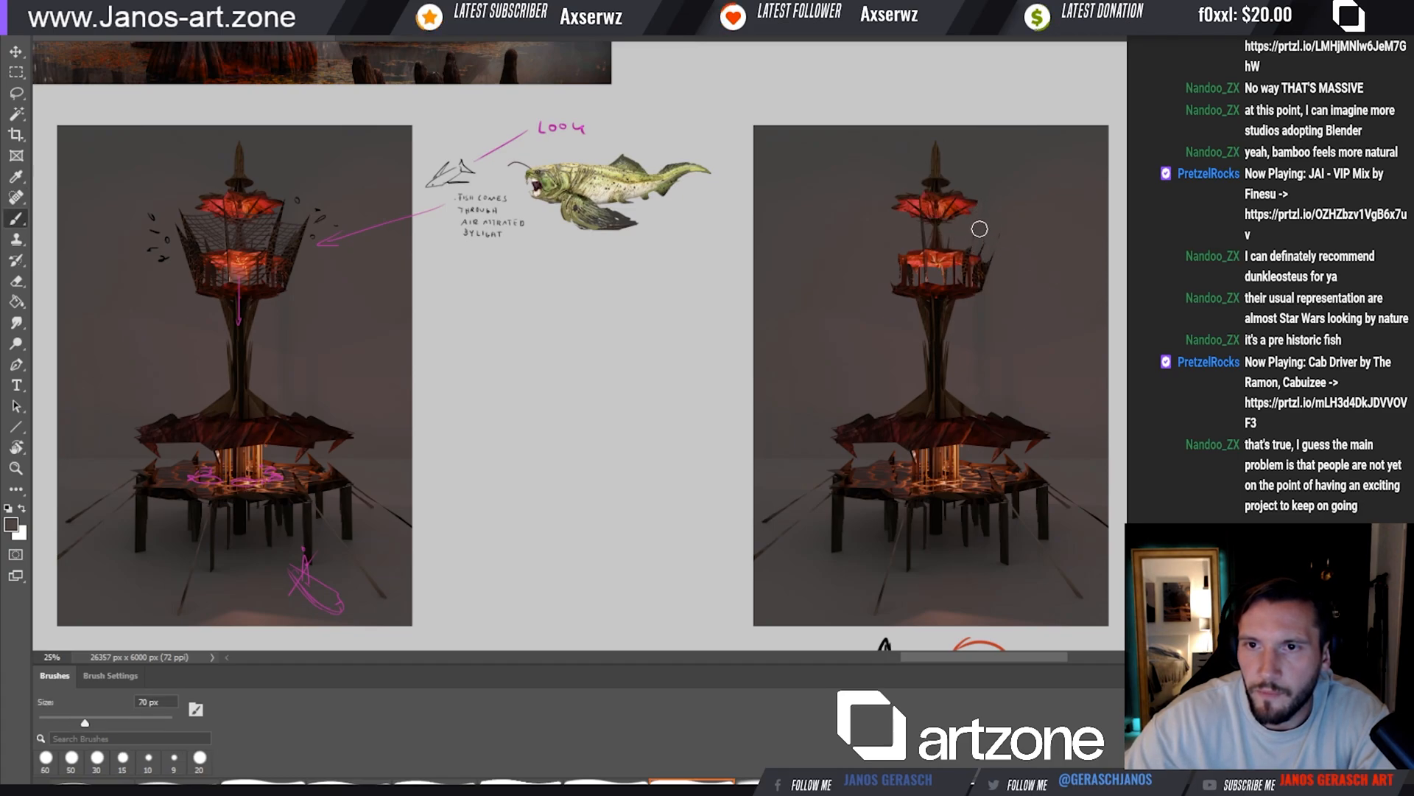
pyautogui.moveTo(988, 253); pyautogui.dragTo(1000, 241)
pyautogui.keyDown('alt'); pyautogui.click(988, 277); pyautogui.keyUp('alt')
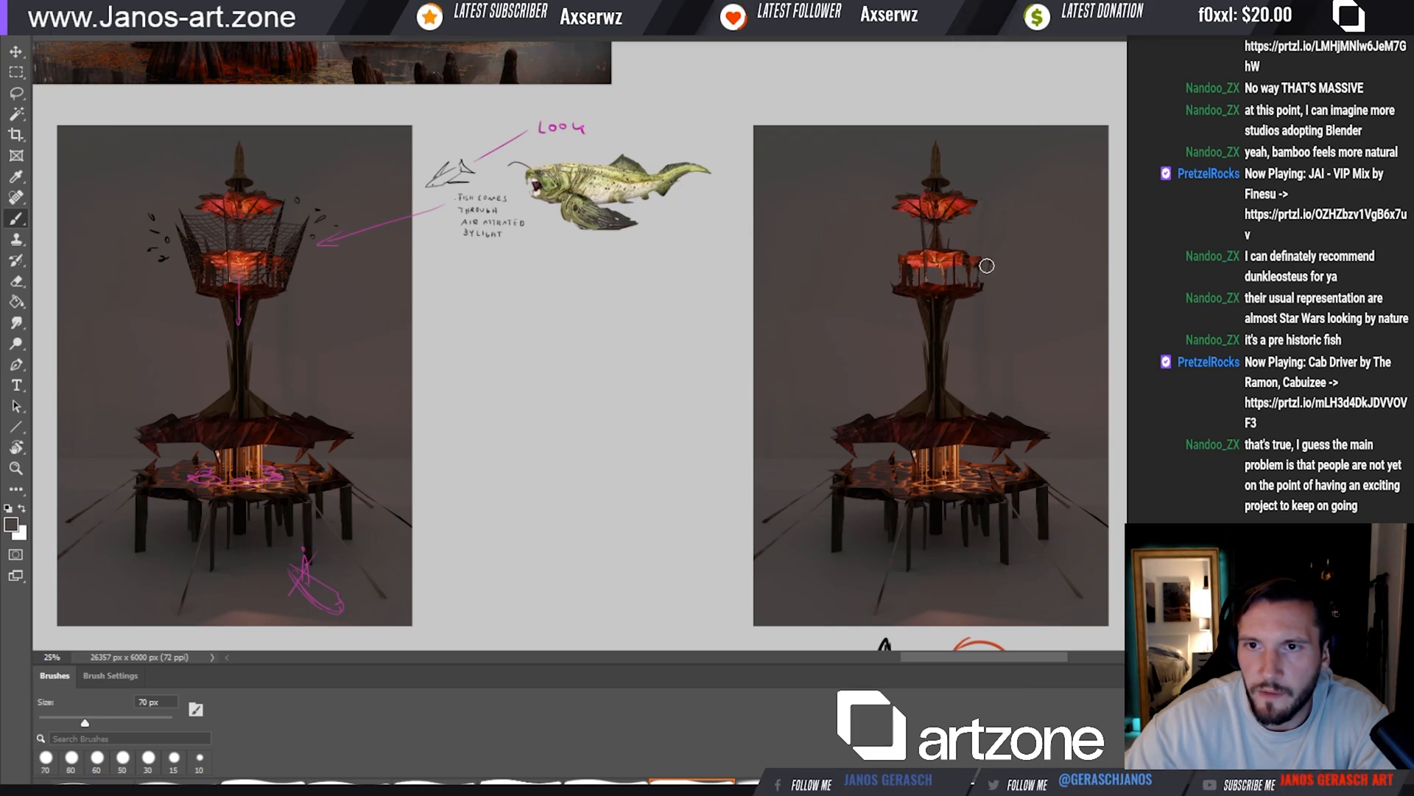
# Paint dark-brown beams and thin rails flaring outward from both sides of the upper deck, using 35 px and 20 px brushes
pyautogui.keyDown('alt'); pyautogui.click(913, 287); pyautogui.keyUp('alt')
pyautogui.moveTo(860, 277); pyautogui.dragTo(894, 284)
pyautogui.press('[')
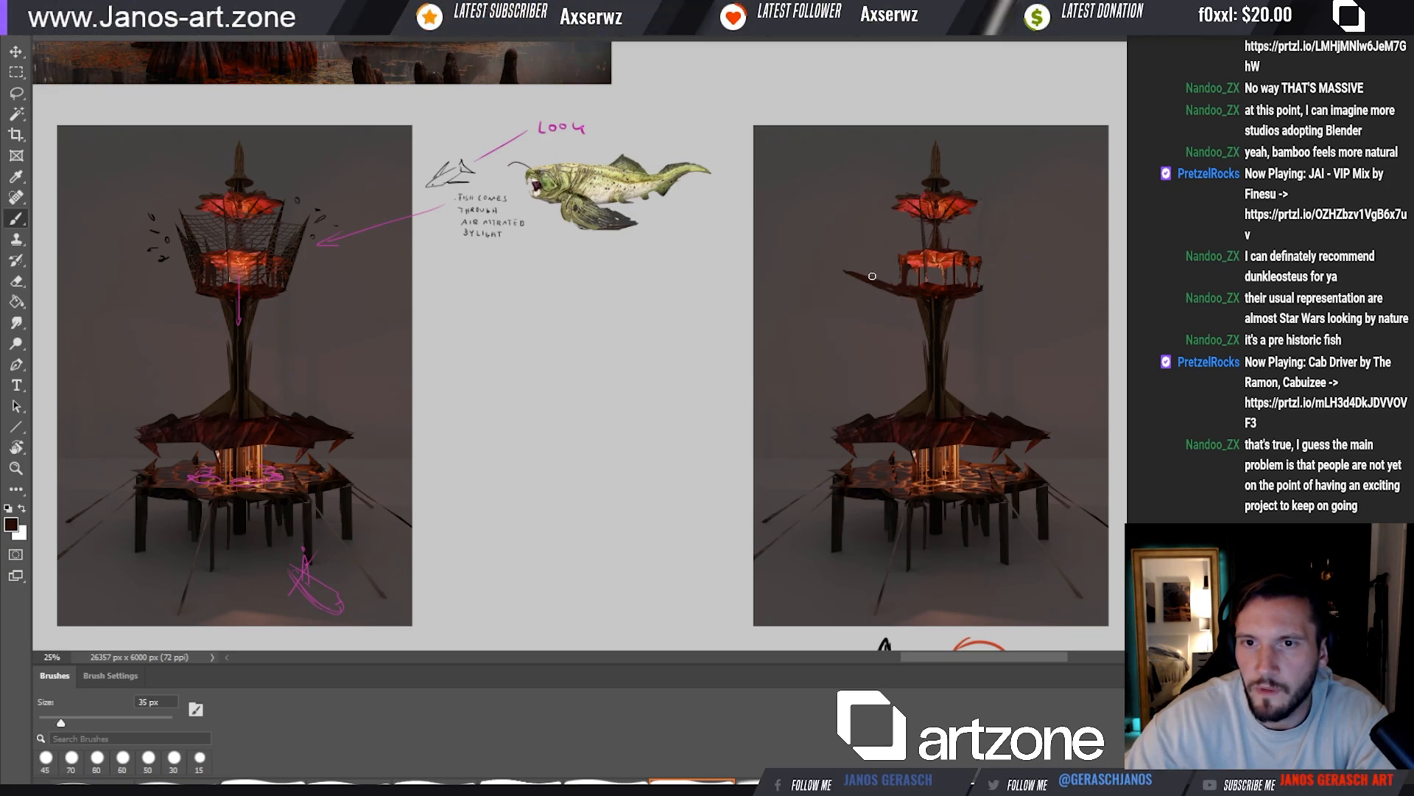
pyautogui.moveTo(857, 271); pyautogui.dragTo(904, 285)
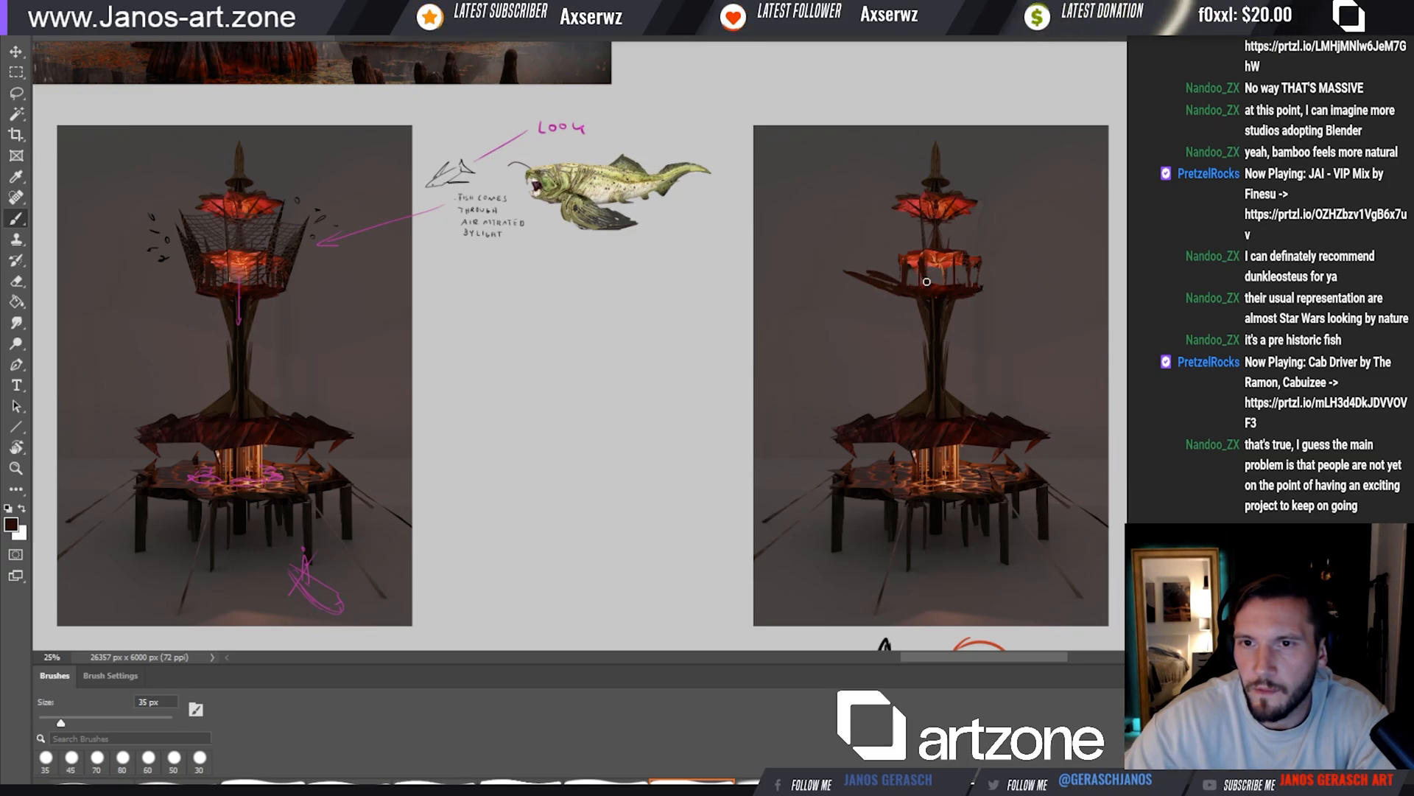
pyautogui.moveTo(978, 286); pyautogui.dragTo(1015, 269)
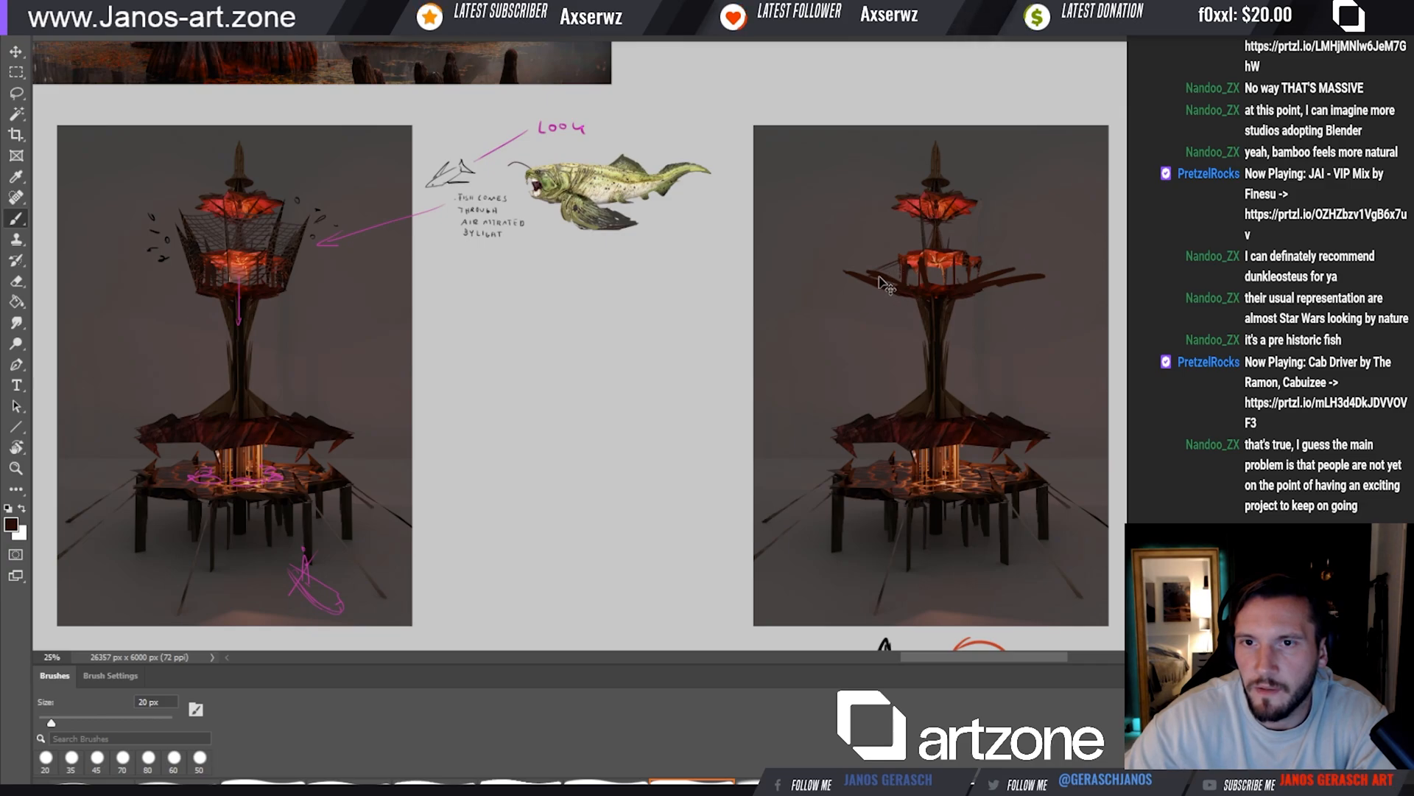
pyautogui.moveTo(854, 272); pyautogui.dragTo(894, 260)
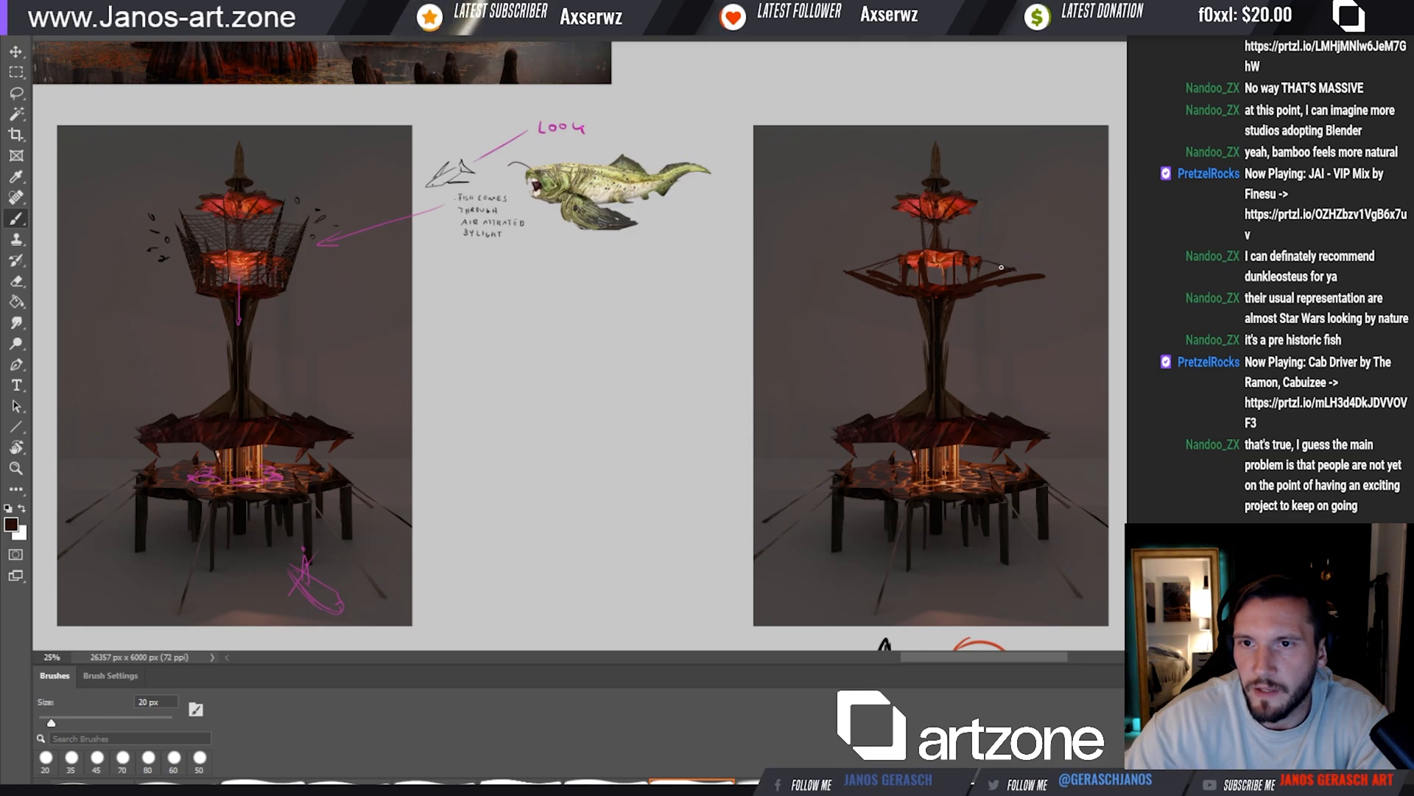
pyautogui.moveTo(969, 257); pyautogui.dragTo(1028, 270)
# Compare the reworked tower with the annotated version and the scene paintings below them
pyautogui.moveTo(985, 315); pyautogui.dragTo(960, 347)
pyautogui.moveTo(881, 388); pyautogui.dragTo(877, 370)
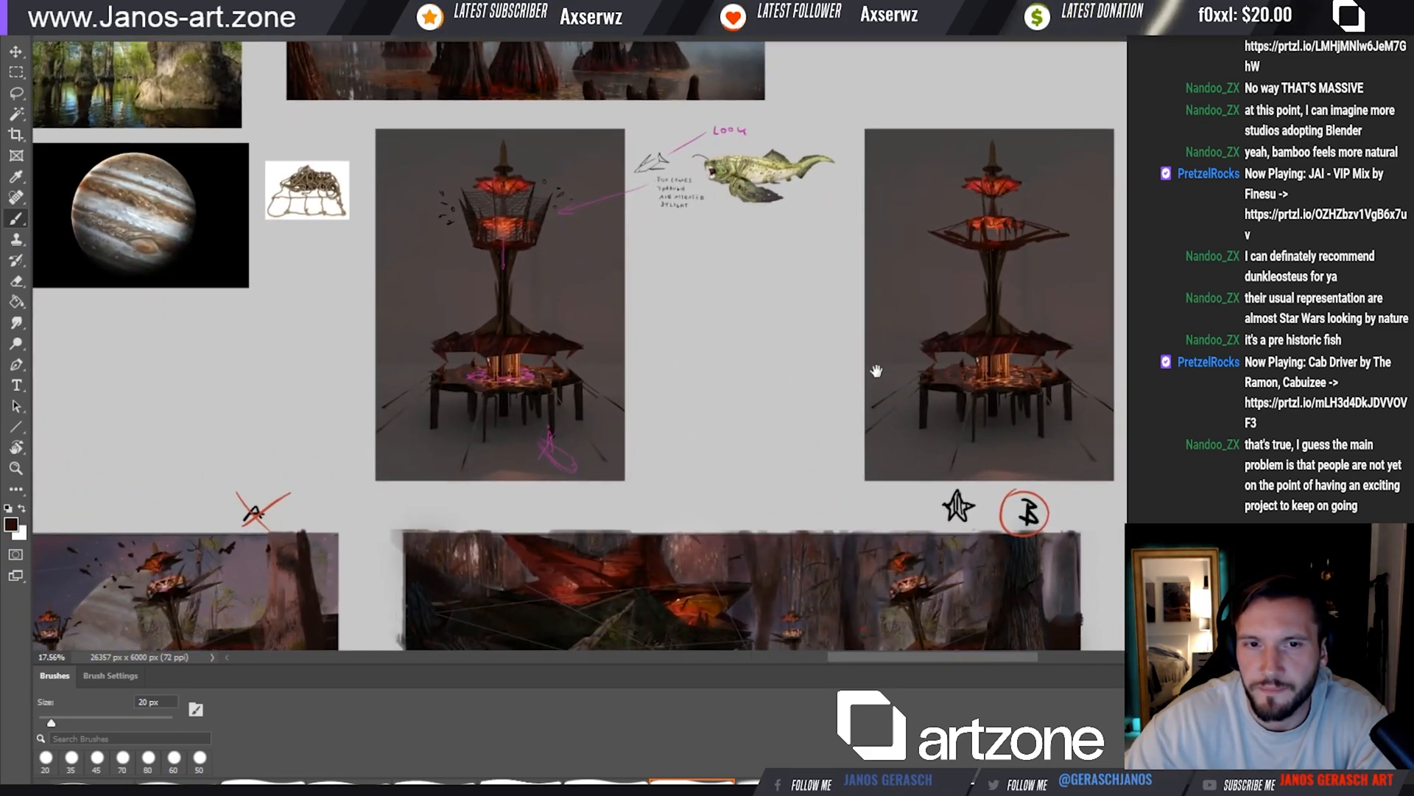
pyautogui.moveTo(1004, 301); pyautogui.dragTo(988, 316)
pyautogui.press('e')
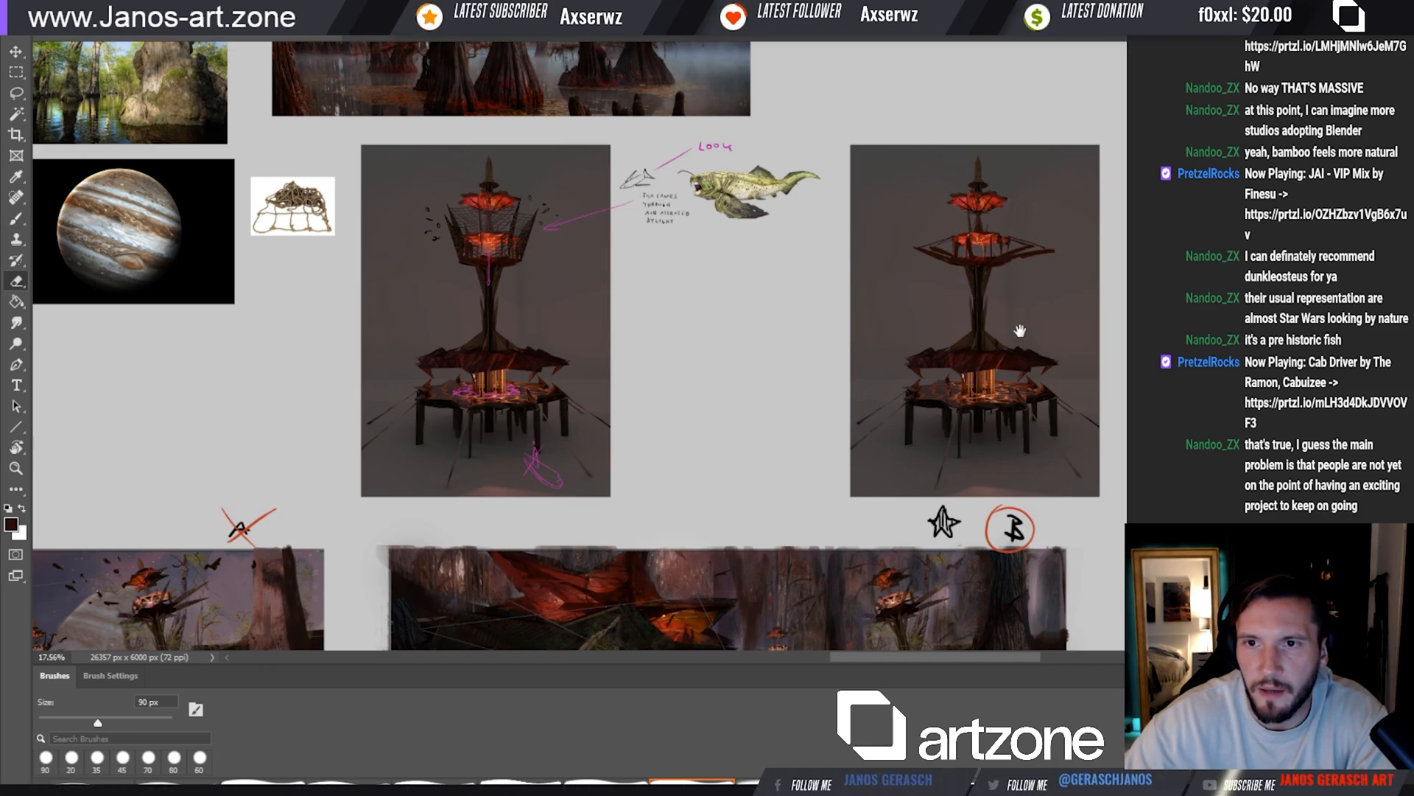
pyautogui.moveTo(1020, 346); pyautogui.dragTo(1042, 263)
pyautogui.scroll(-3, 1043, 263)
pyautogui.scroll(4, 783, 442)
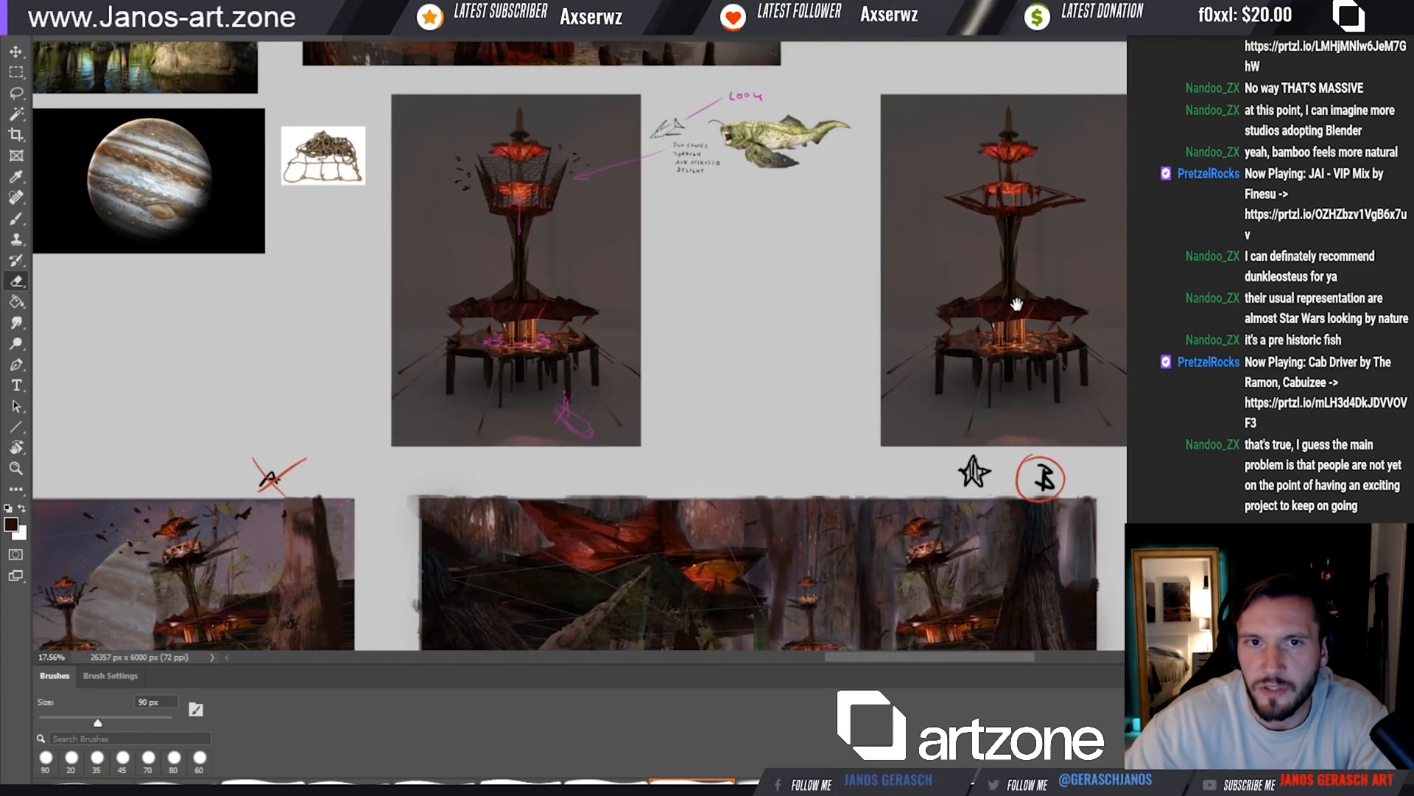
pyautogui.press('b')
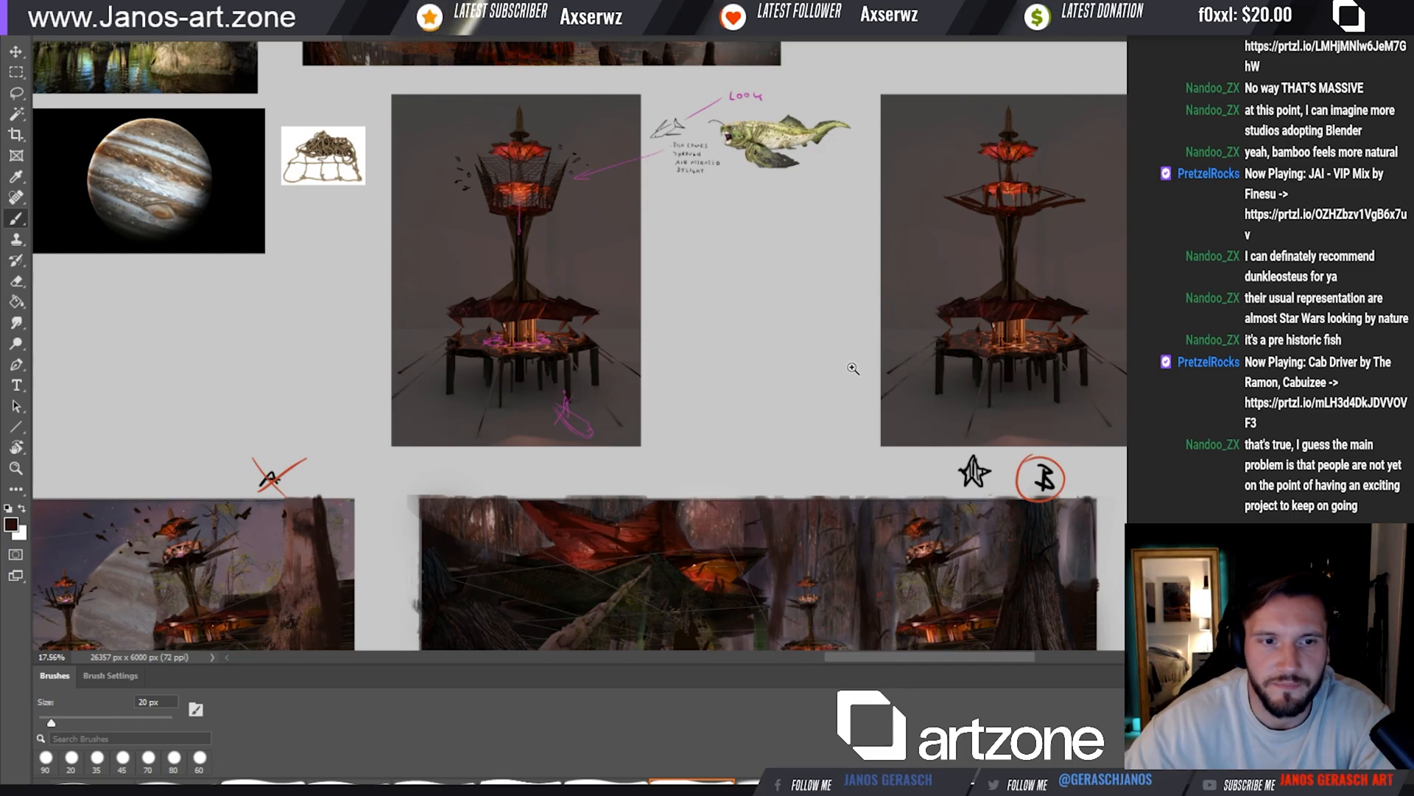
pyautogui.scroll(-2, 824, 387)
pyautogui.moveTo(801, 391); pyautogui.dragTo(889, 391)
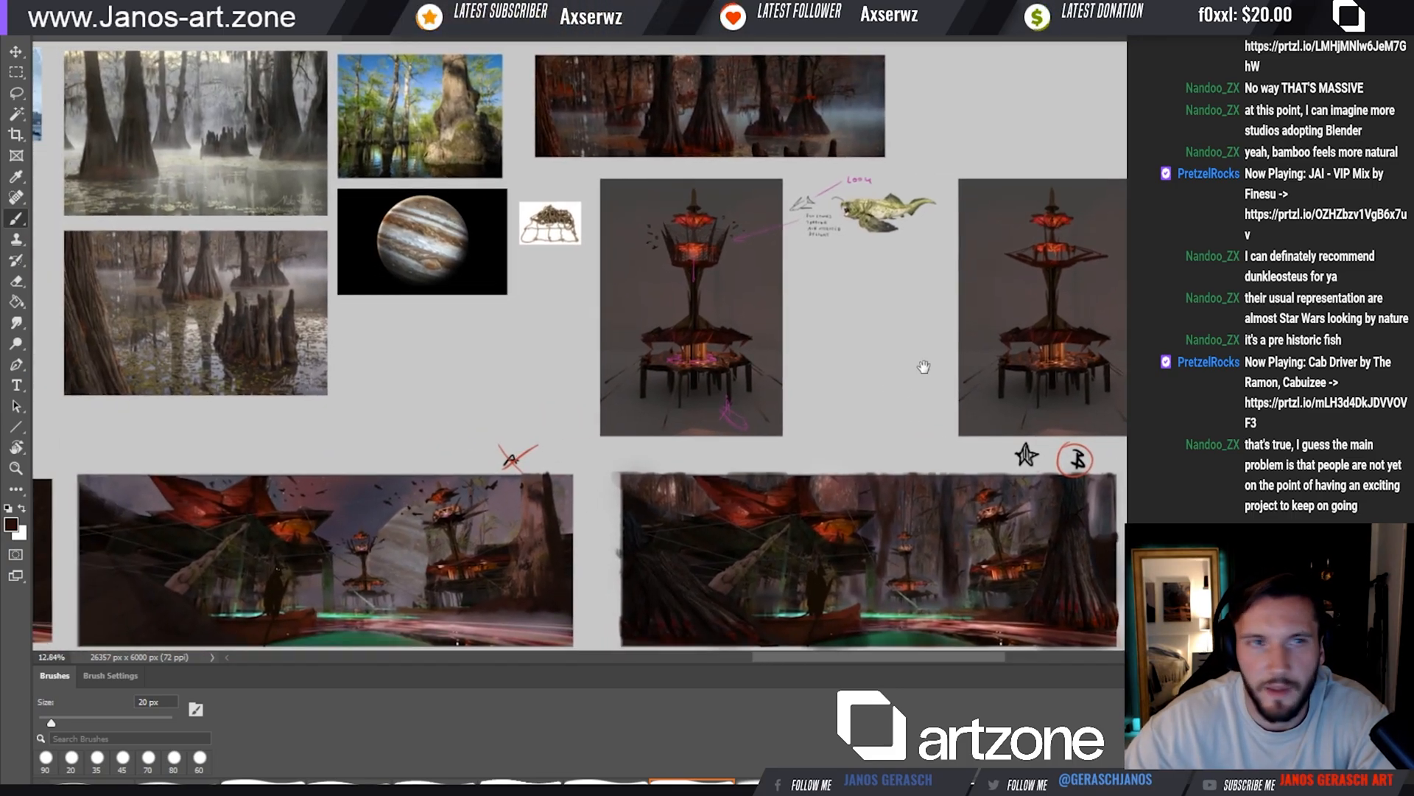
pyautogui.moveTo(917, 301); pyautogui.dragTo(881, 311)
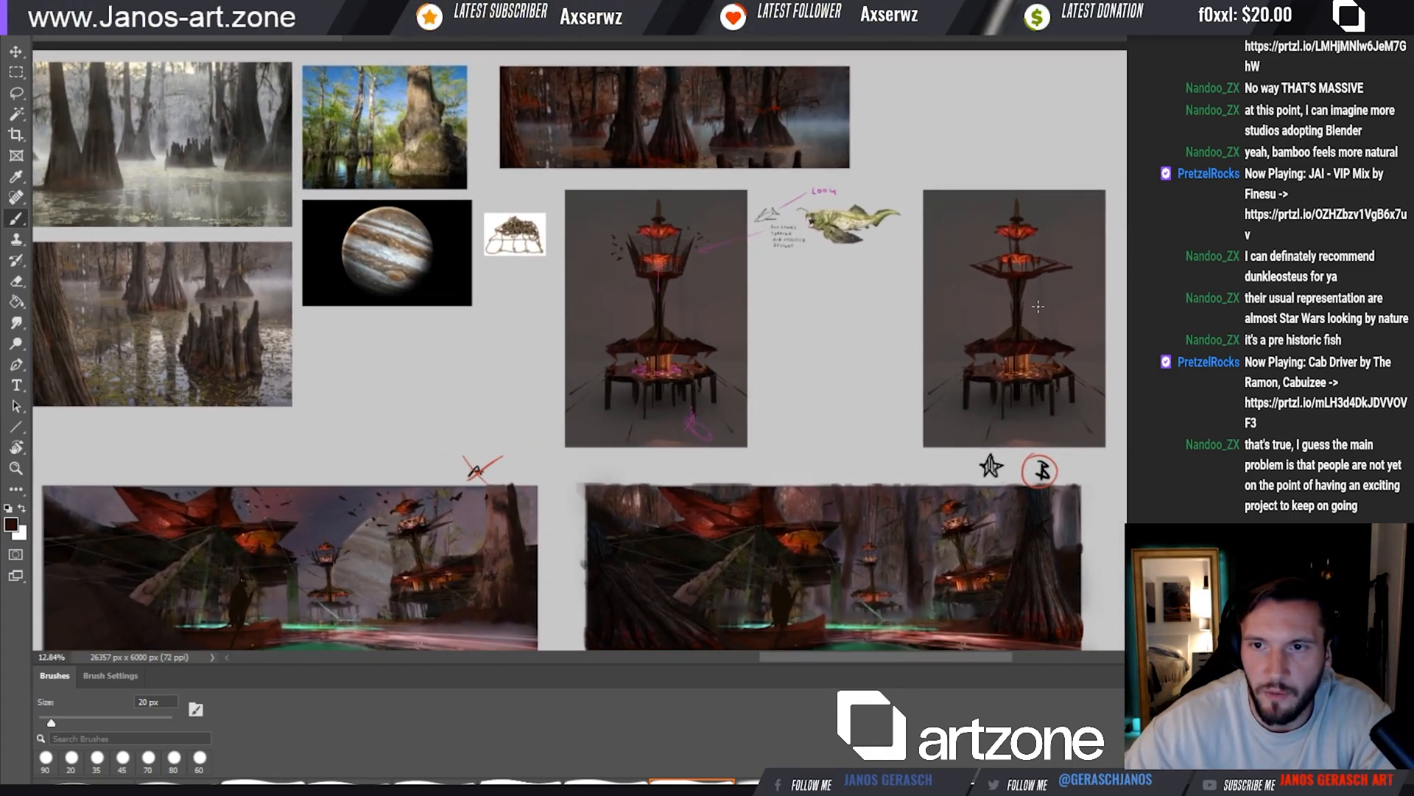
pyautogui.press(']')
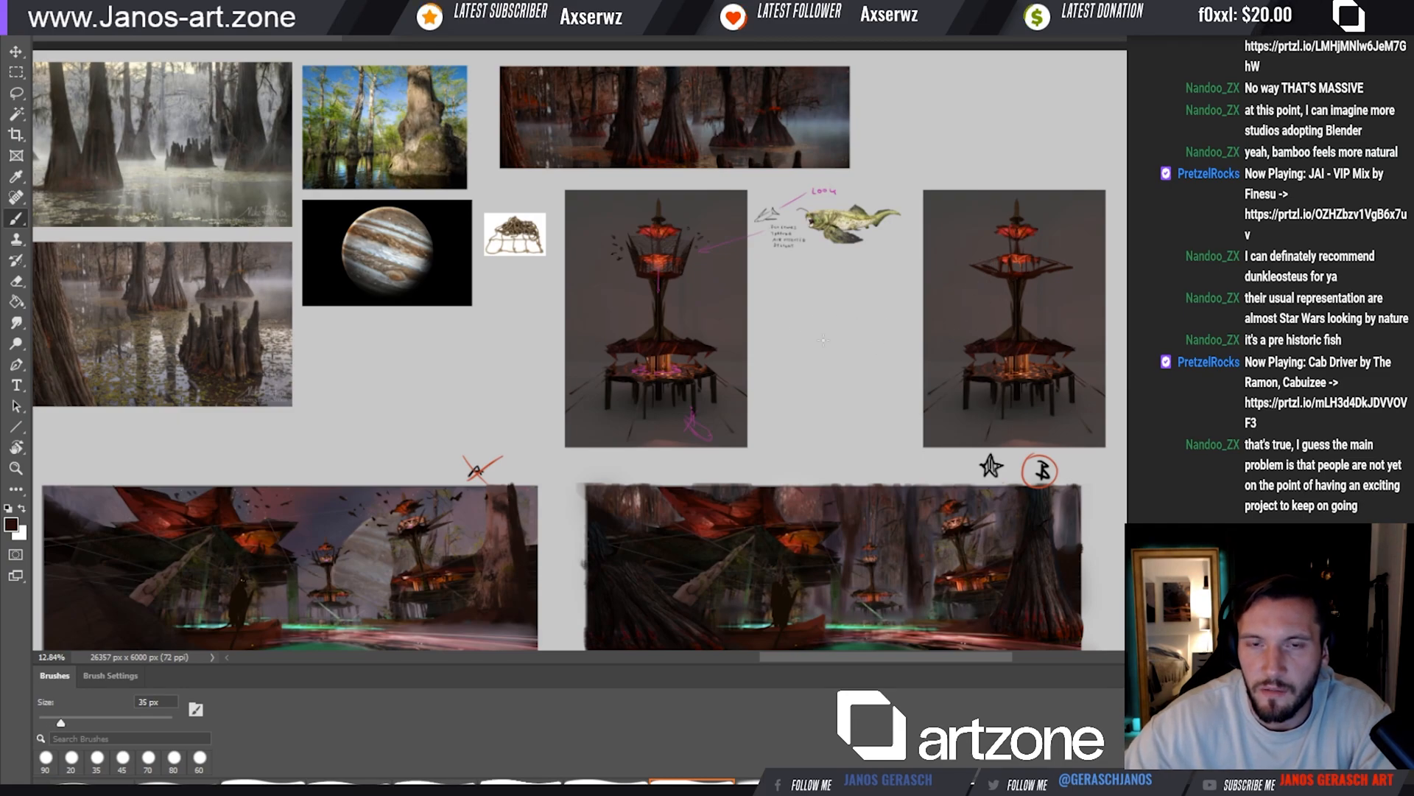
pyautogui.press(']')
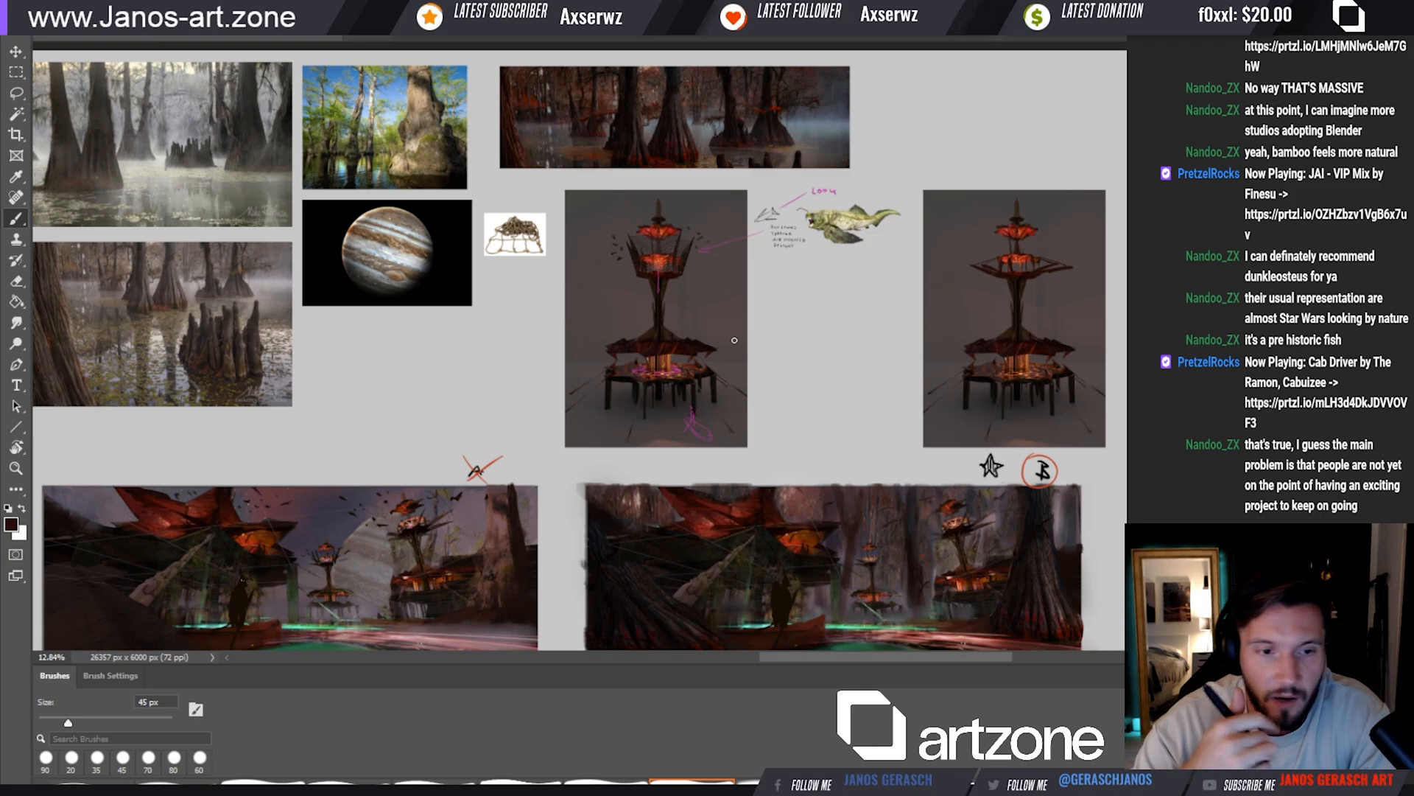
pyautogui.moveTo(736, 368); pyautogui.dragTo(745, 280)
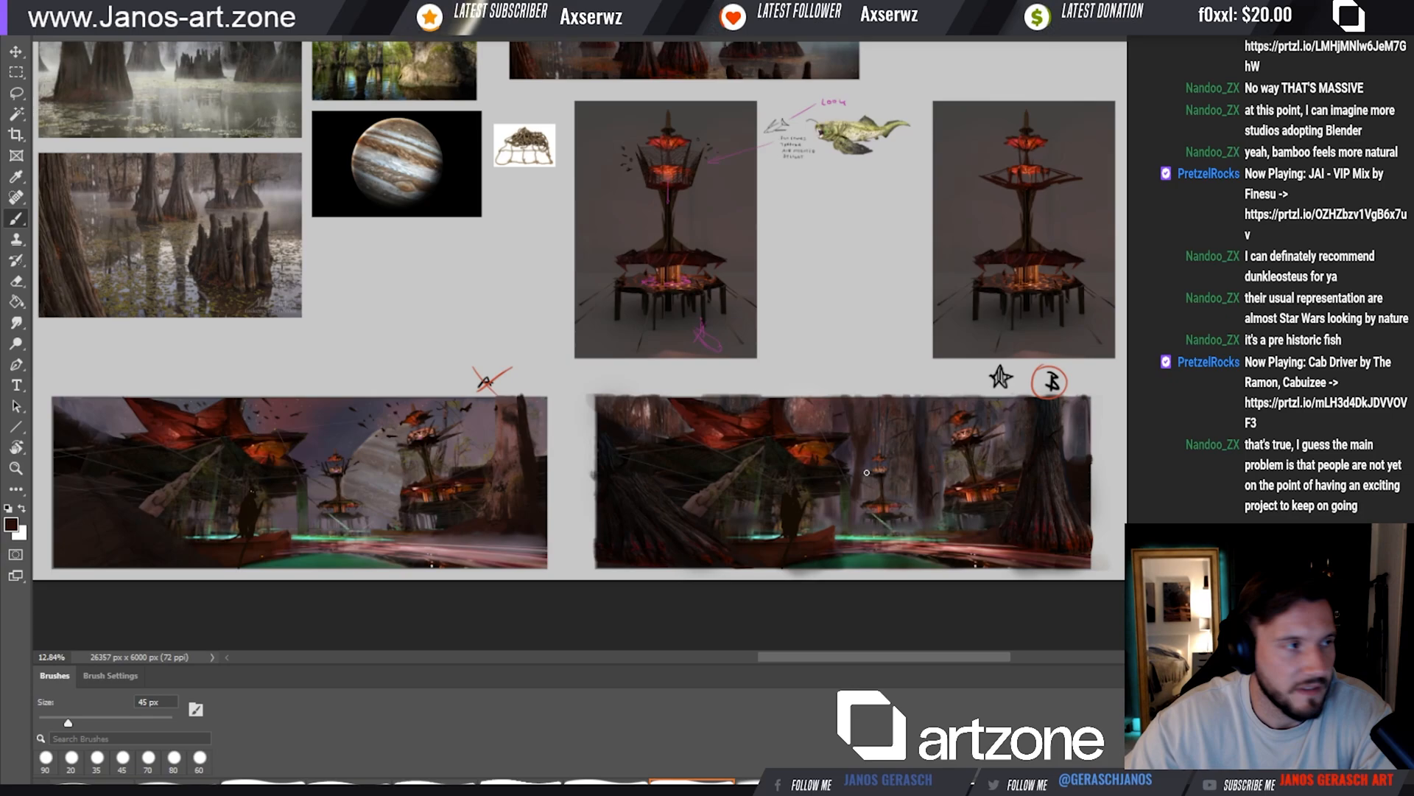
# Copy the canopy and lower platform area of the reworked tower into a separate enlarged detail image
pyautogui.keyDown('ctrl'); pyautogui.click(714, 238); pyautogui.keyUp('ctrl')
pyautogui.moveTo(816, 273); pyautogui.dragTo(881, 369)
pyautogui.press('v')
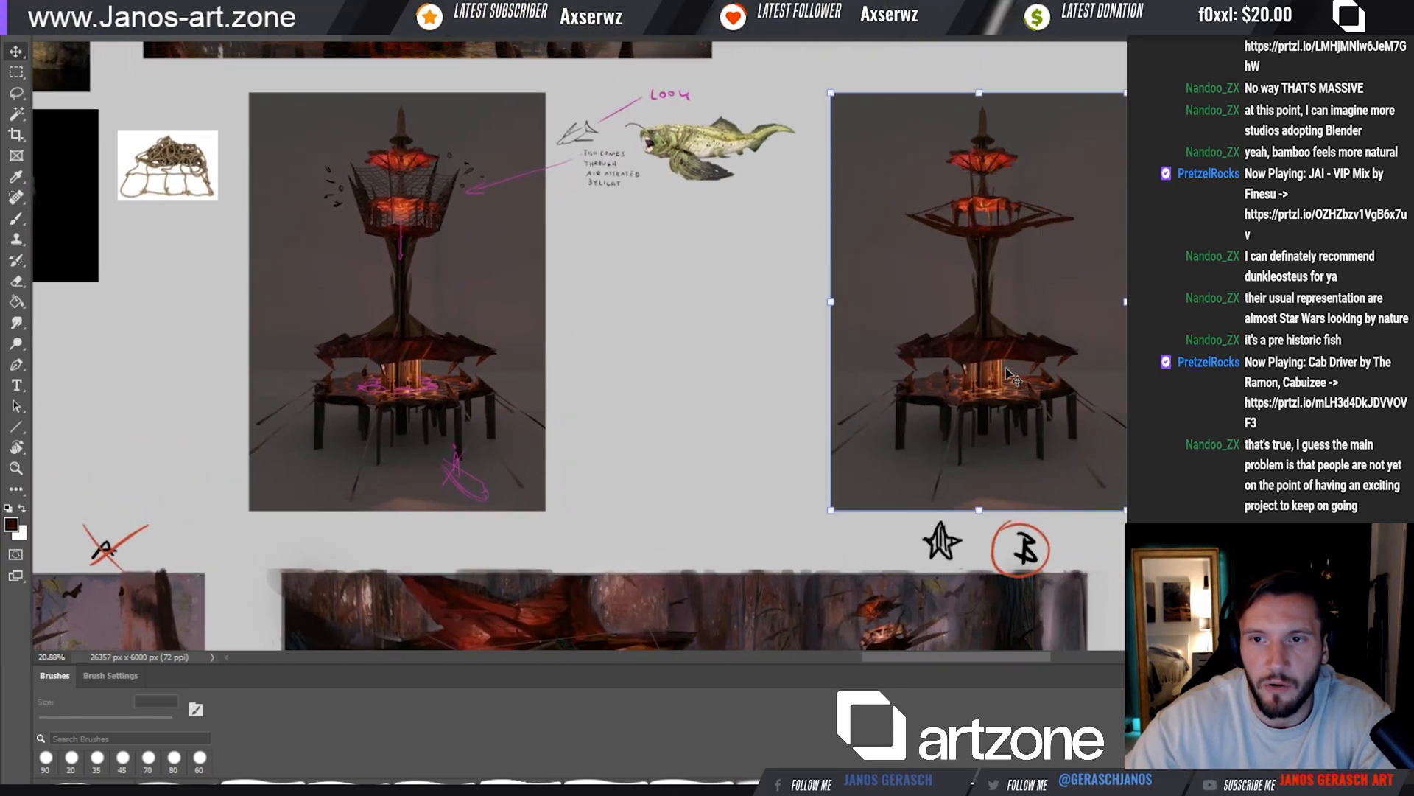
pyautogui.press('m')
pyautogui.moveTo(885, 316); pyautogui.dragTo(869, 503)
pyautogui.press('v')
pyautogui.press('Return')
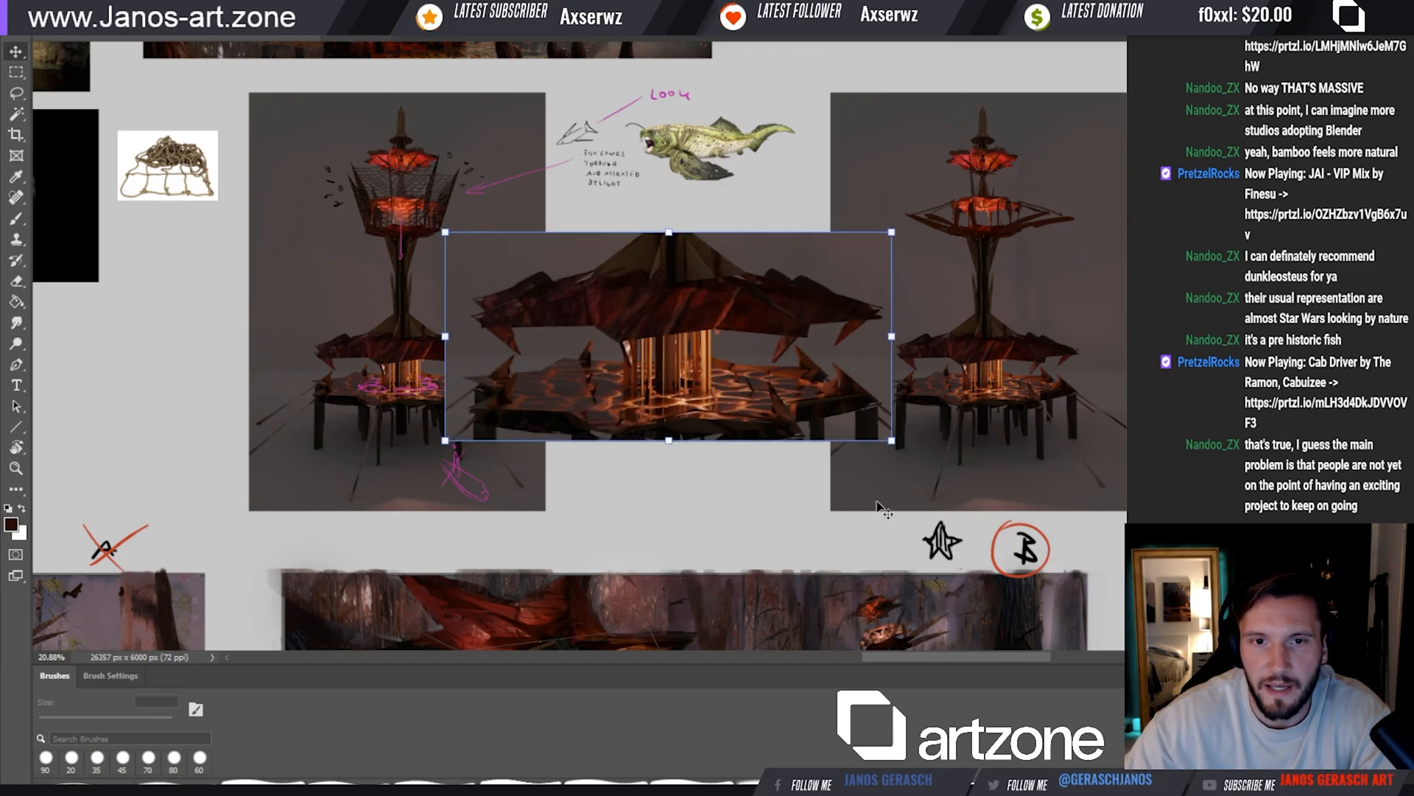
# Move the platform detail to the right of the reworked tower, below the thumbnail sketch, and scale it down
pyautogui.moveTo(778, 400); pyautogui.dragTo(810, 391)
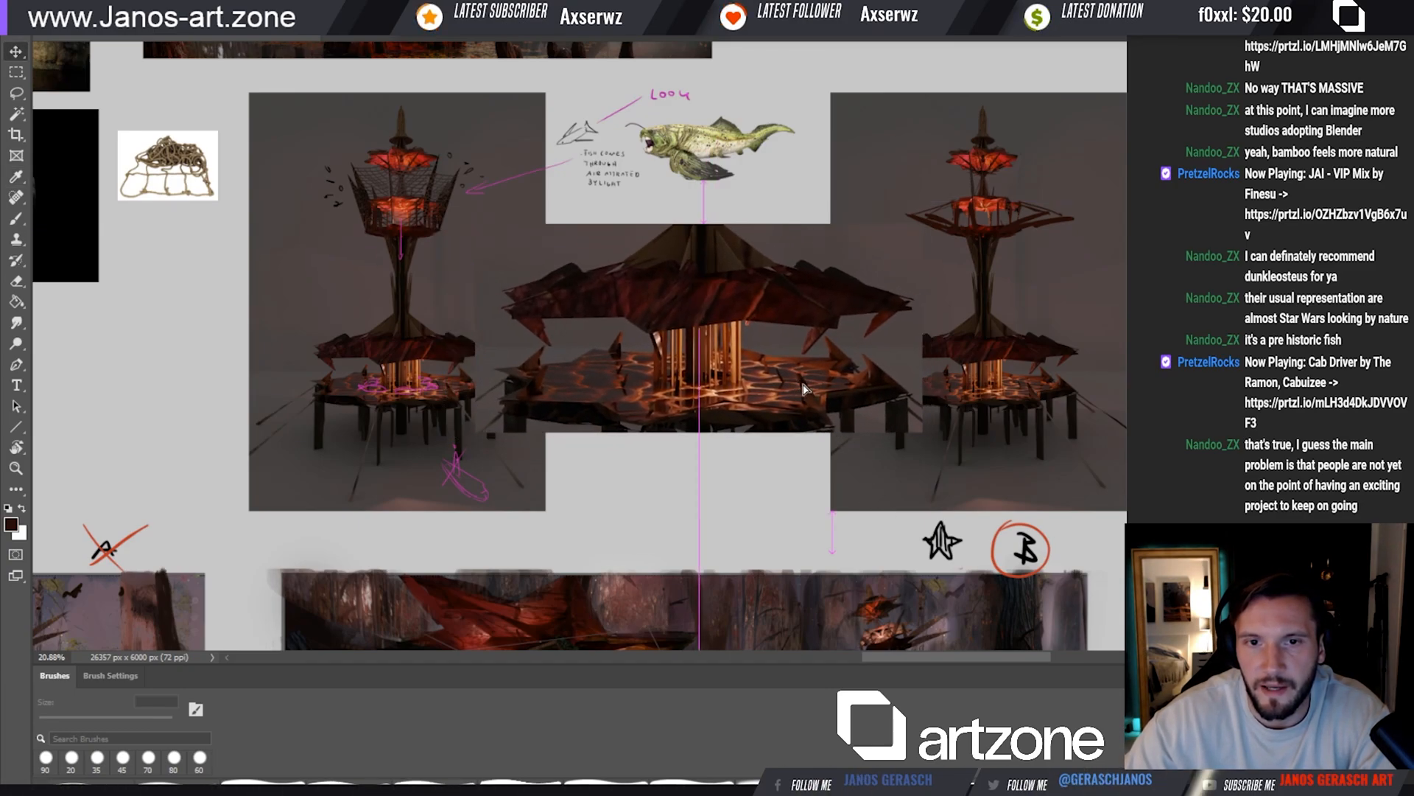
pyautogui.moveTo(915, 431); pyautogui.dragTo(720, 431)
pyautogui.moveTo(617, 403); pyautogui.dragTo(917, 324)
pyautogui.moveTo(728, 216); pyautogui.dragTo(738, 222)
pyautogui.moveTo(875, 278); pyautogui.dragTo(867, 277)
pyautogui.press('Return')
# Sketch two small magenta figures and fish shapes near the glowing column on the platform detail, using 25 to 30 px brushes
pyautogui.press('b')
pyautogui.keyDown('alt'); pyautogui.click(213, 51); pyautogui.keyUp('alt')
pyautogui.press('[')
pyautogui.click(870, 293)
pyautogui.press('[')
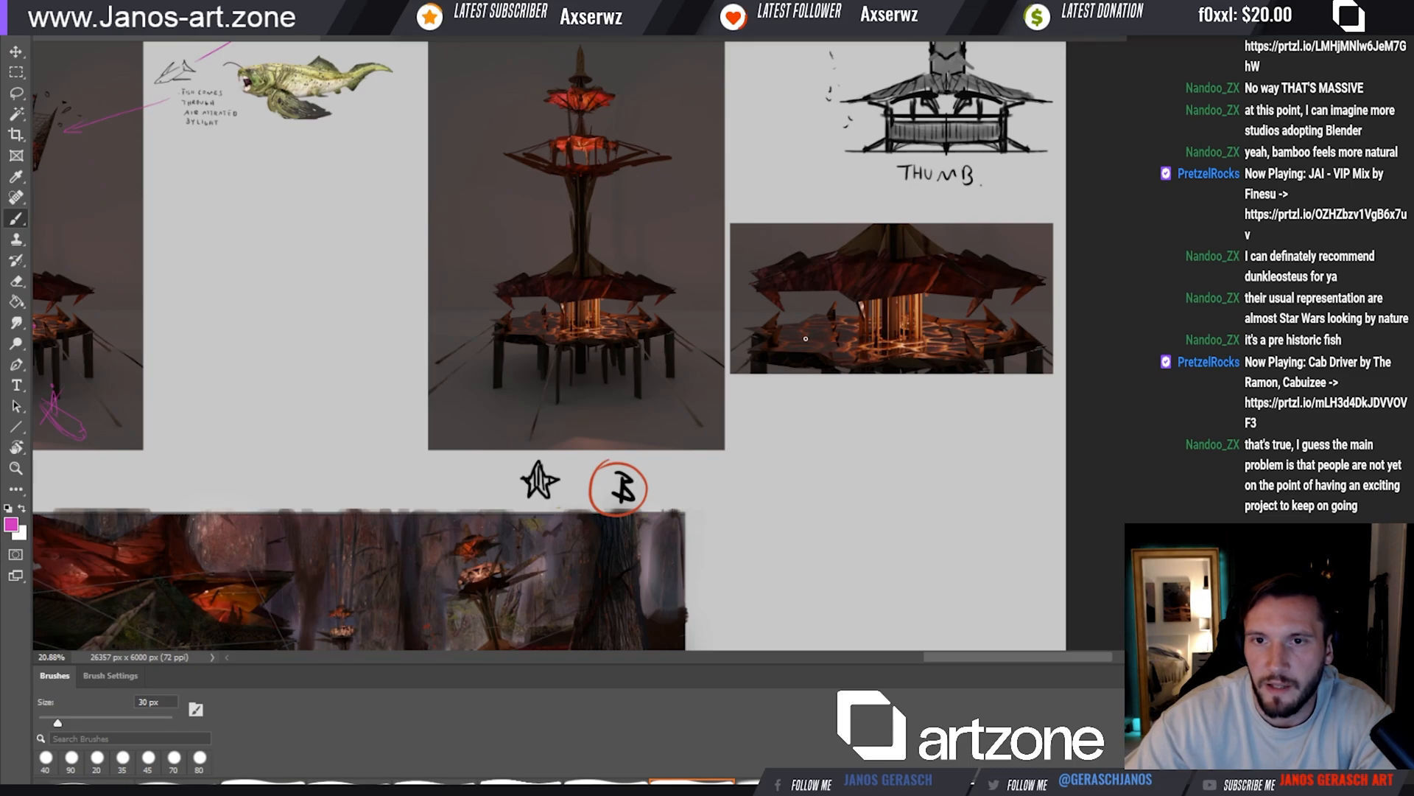
pyautogui.click(798, 335)
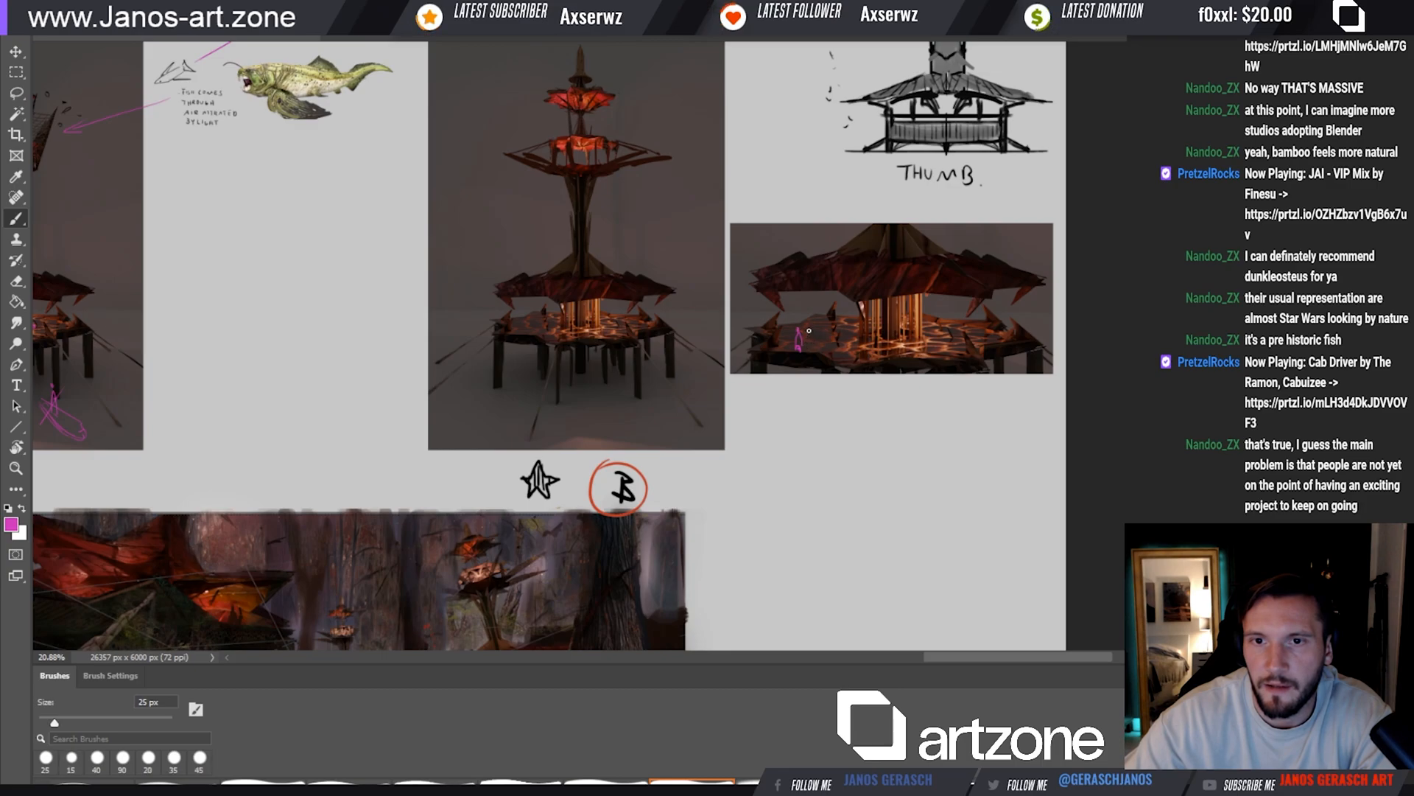
pyautogui.moveTo(807, 340); pyautogui.dragTo(812, 349)
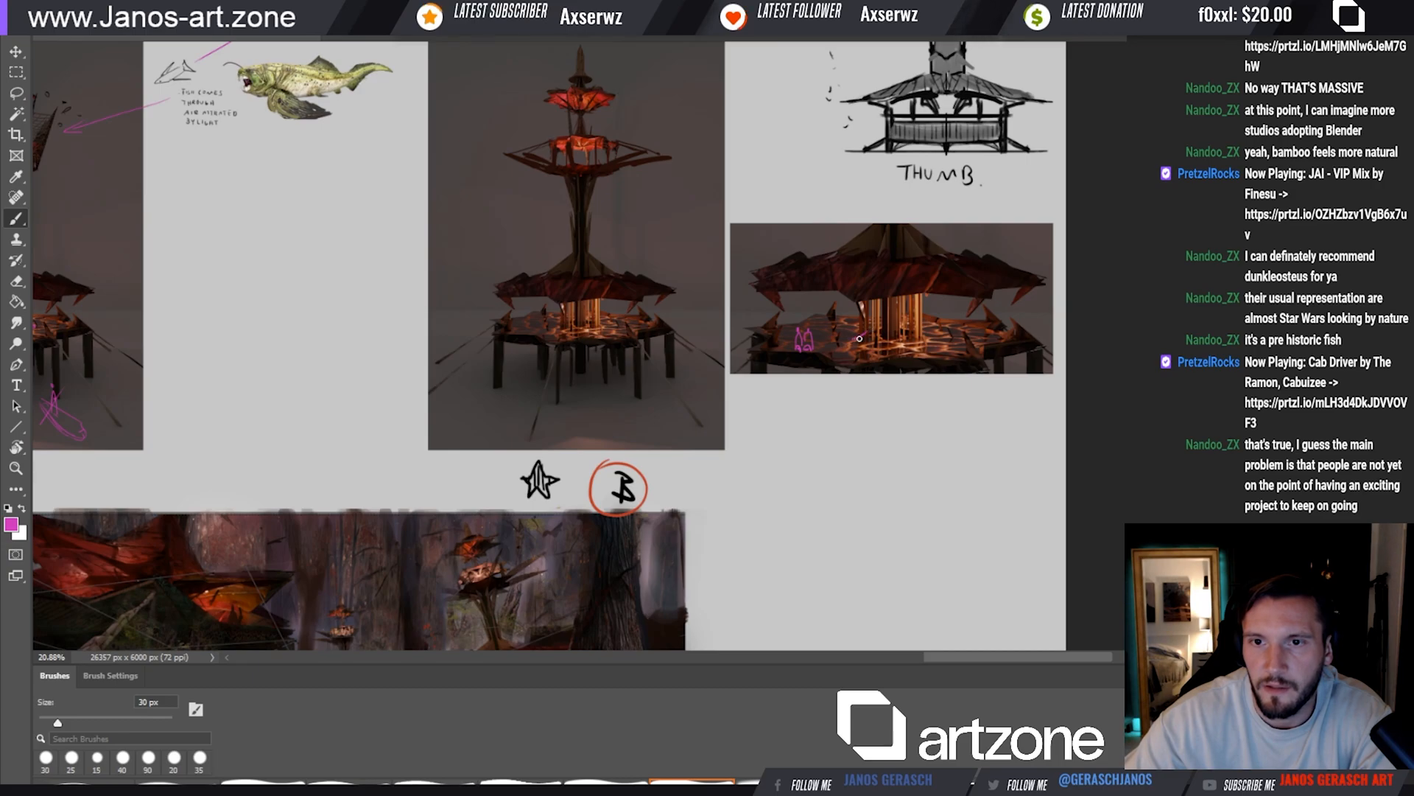
pyautogui.moveTo(869, 340); pyautogui.dragTo(903, 346)
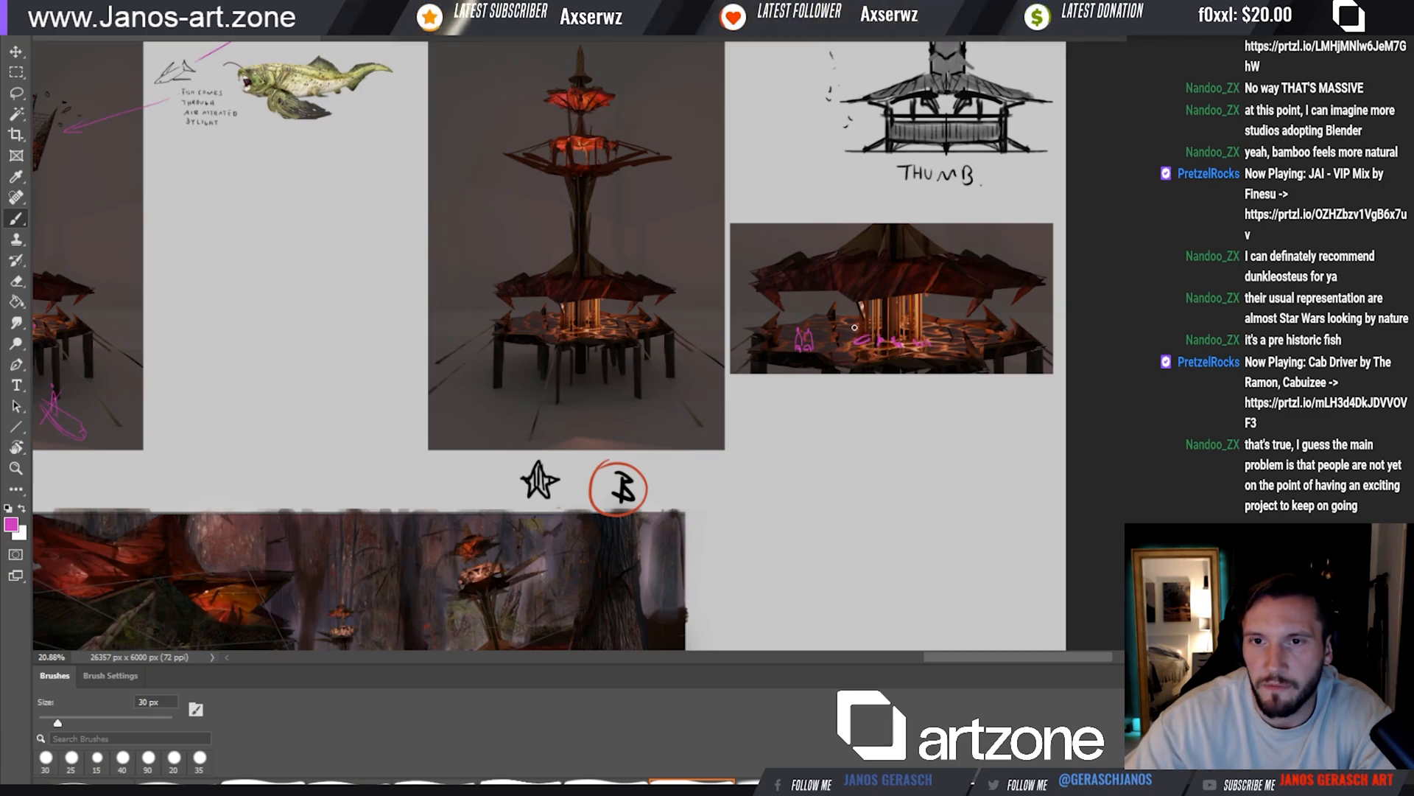
# Copy the reworked tower's glowing upper decks into a new detail image, place it below the platform detail and enlarge it
pyautogui.moveTo(889, 341); pyautogui.dragTo(927, 423)
pyautogui.press('v')
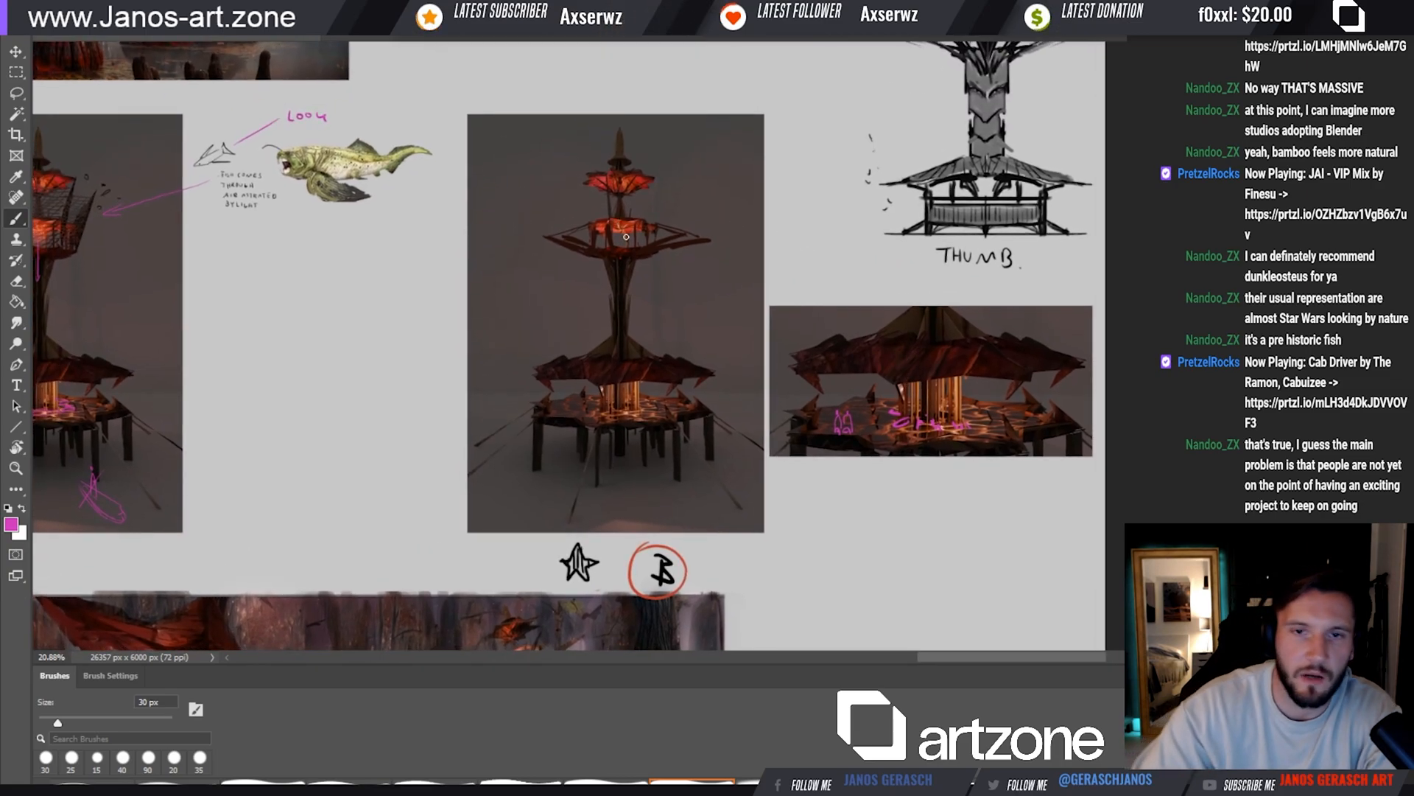
pyautogui.moveTo(614, 211); pyautogui.dragTo(619, 218)
pyautogui.press('m')
pyautogui.moveTo(551, 161); pyautogui.dragTo(967, 414)
pyautogui.press('v')
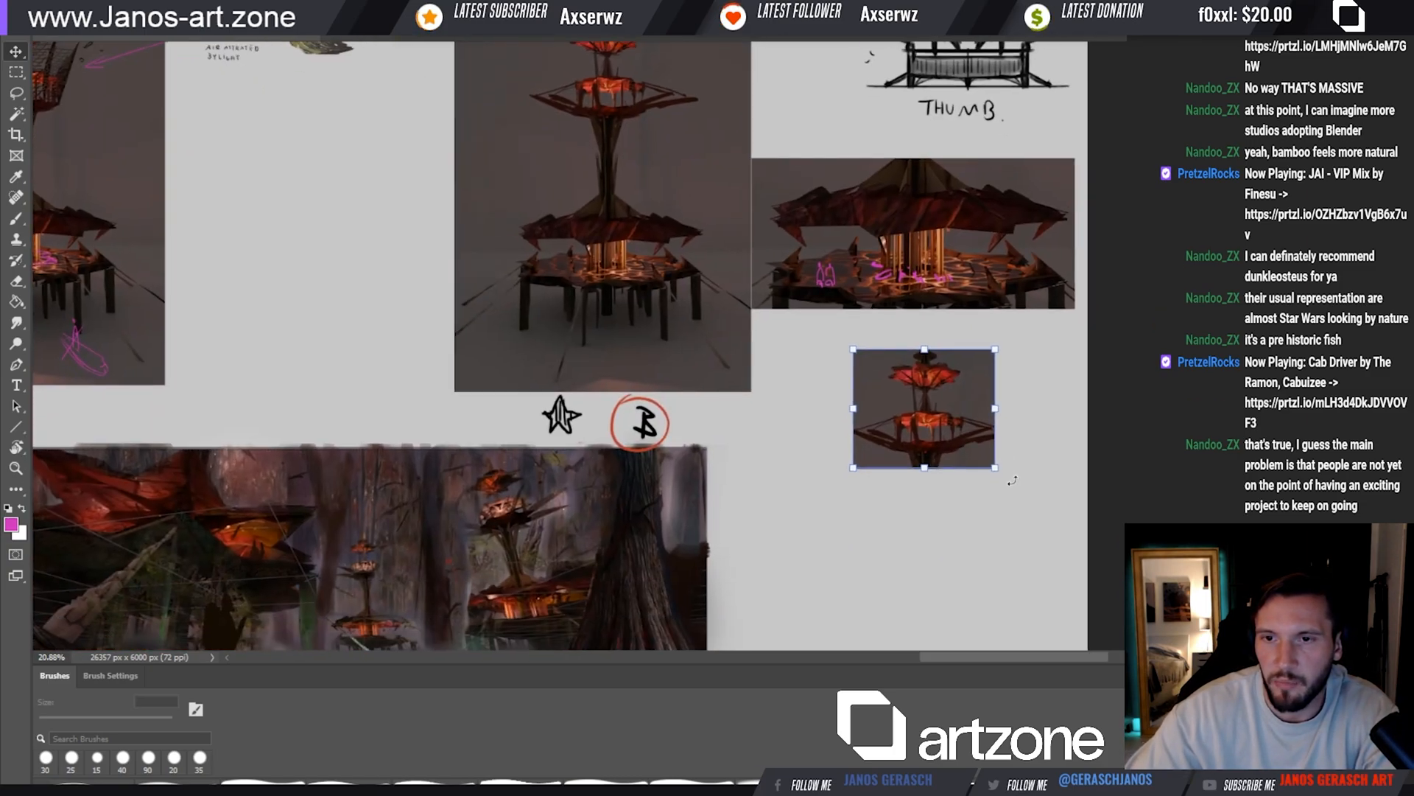
pyautogui.moveTo(995, 468)
pyautogui.mouseDown()
pyautogui.moveTo(1048, 512)
pyautogui.moveTo(1010, 509)
pyautogui.moveTo(999, 489)
pyautogui.mouseUp()
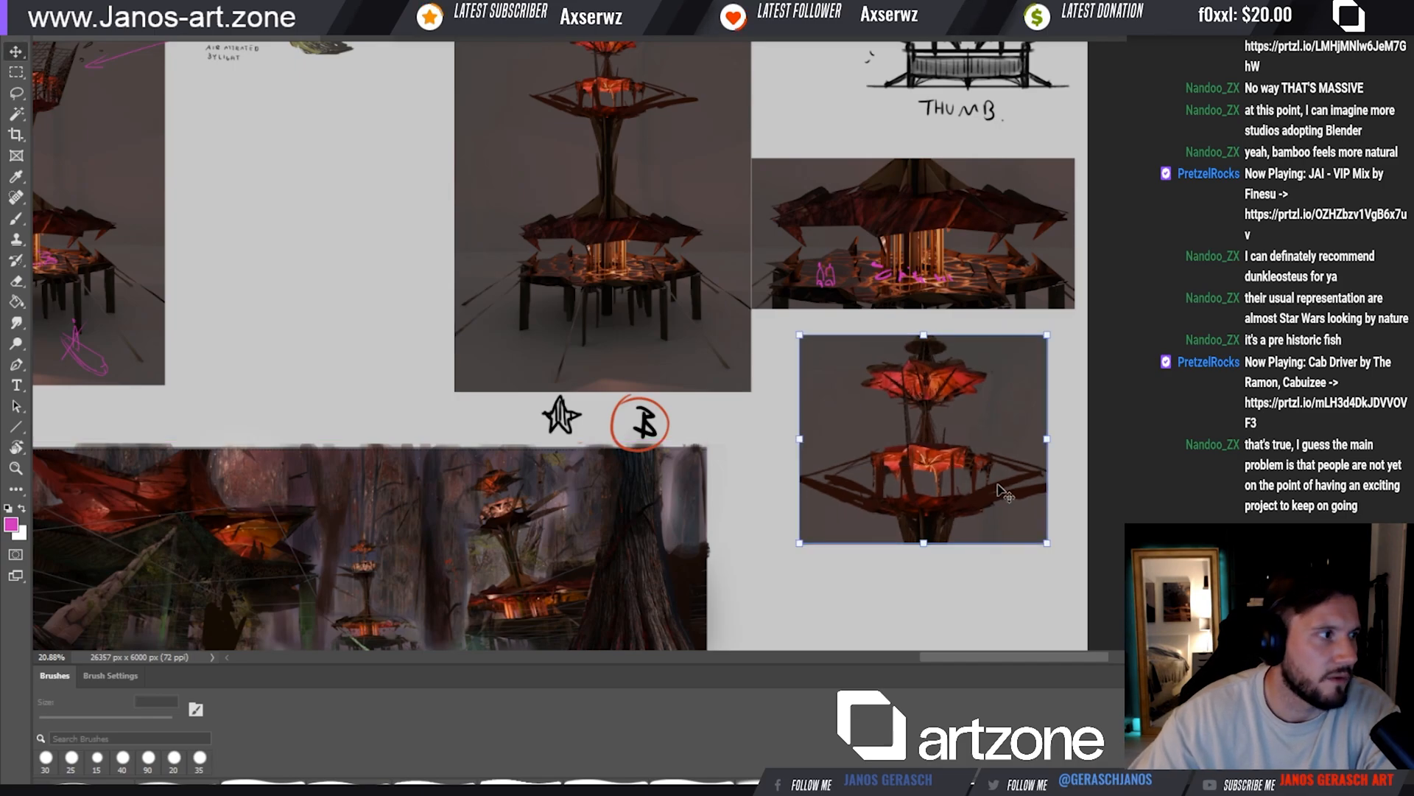
# Sketch magenta marks on the glowing canopies of the upper-deck detail and a curve beside its left edge, using 15 to 30 px brushes
pyautogui.press('Return')
pyautogui.press('b')
pyautogui.press(']')
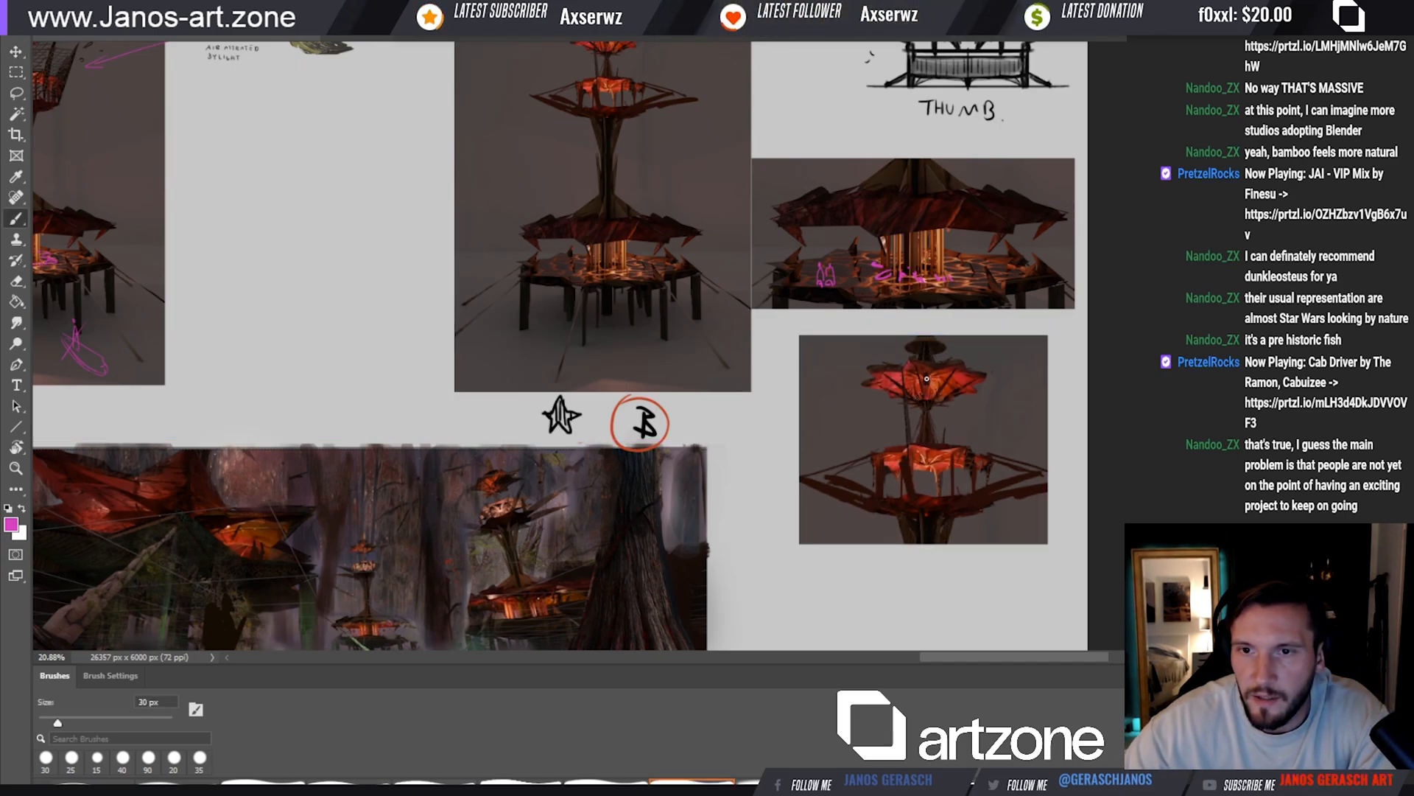
pyautogui.moveTo(927, 377); pyautogui.dragTo(925, 382)
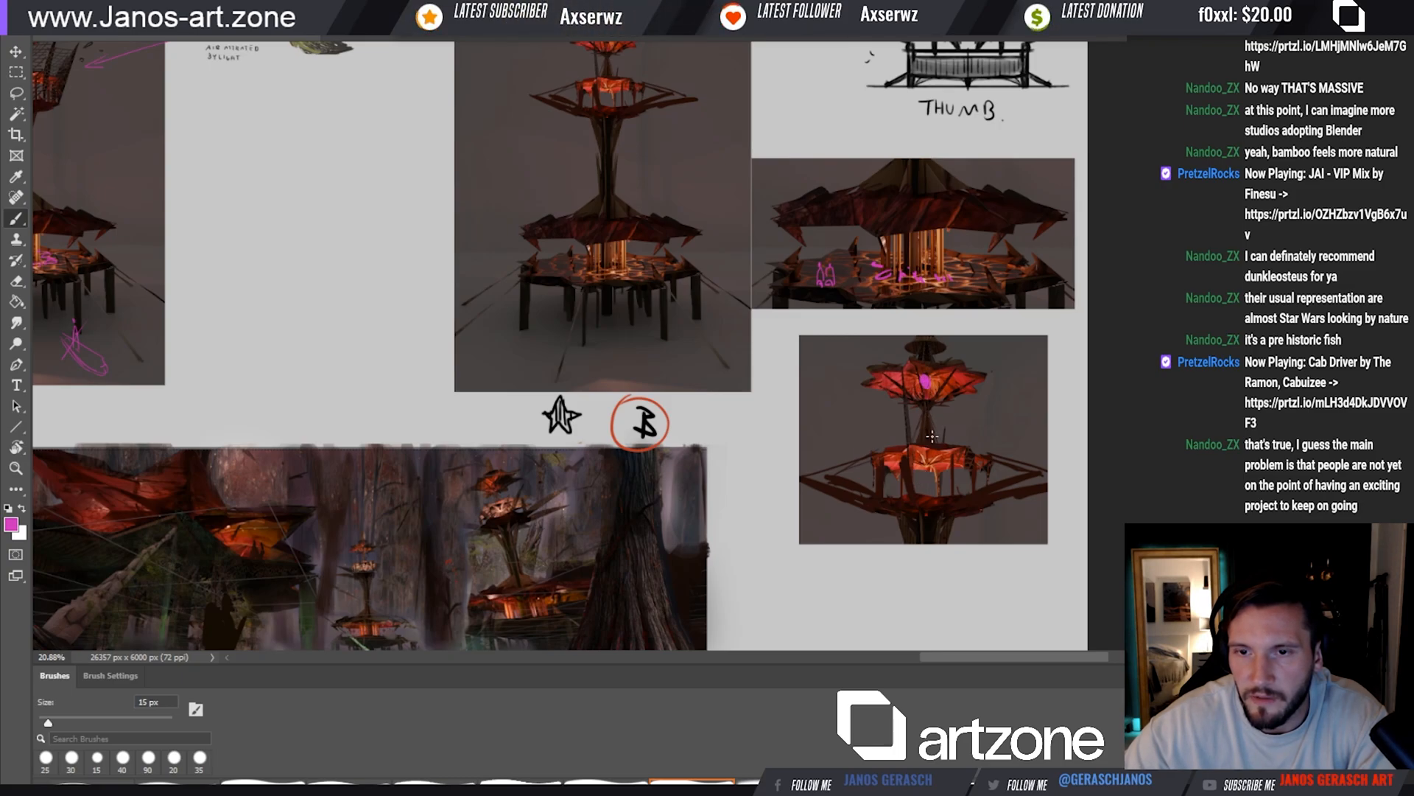
pyautogui.moveTo(924, 464); pyautogui.dragTo(923, 468)
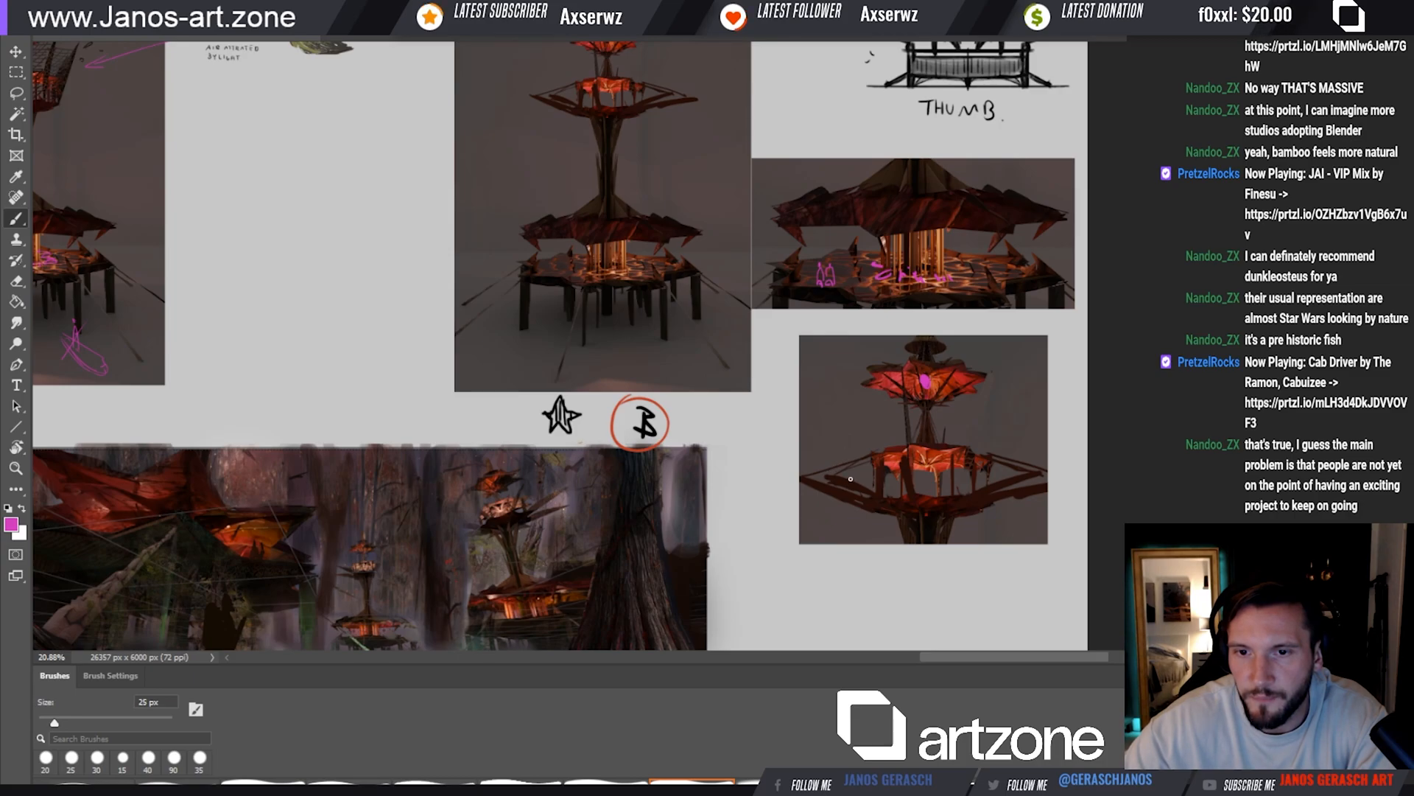
pyautogui.moveTo(821, 441)
pyautogui.mouseDown()
pyautogui.moveTo(913, 499)
pyautogui.moveTo(889, 499)
pyautogui.mouseUp()
pyautogui.press('[')
pyautogui.moveTo(838, 504); pyautogui.dragTo(889, 492)
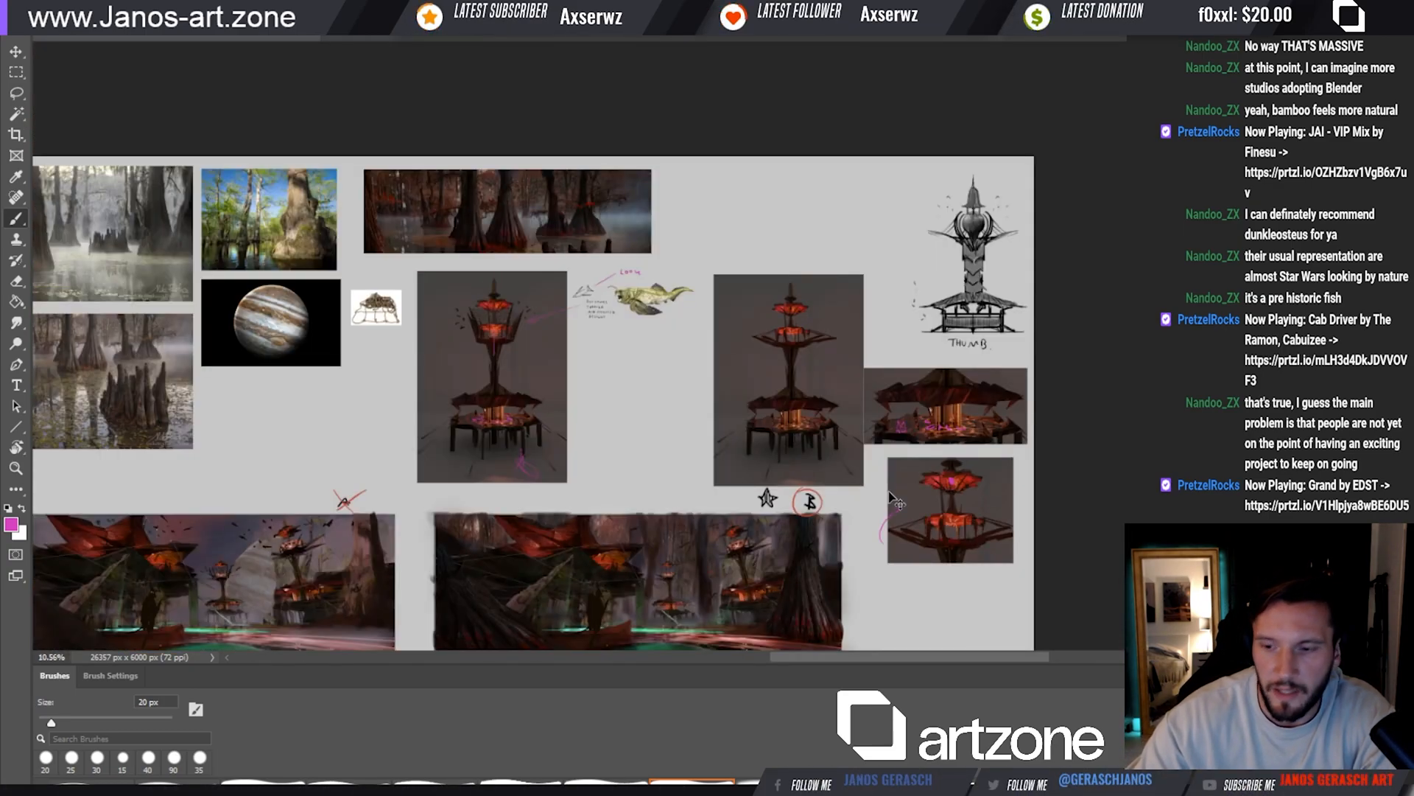
pyautogui.hotkey('ctrl', '-')
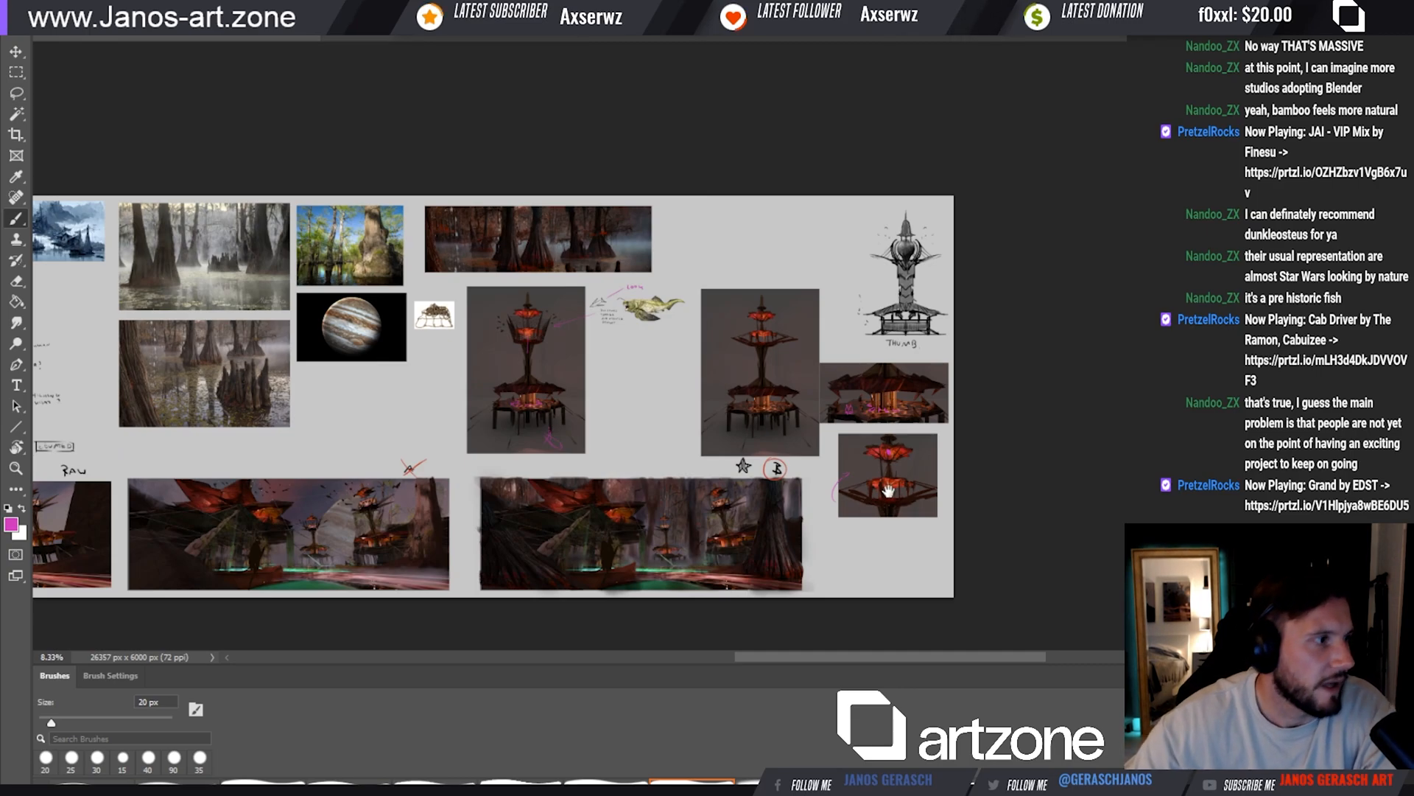
pyautogui.moveTo(733, 468); pyautogui.dragTo(1175, 417)
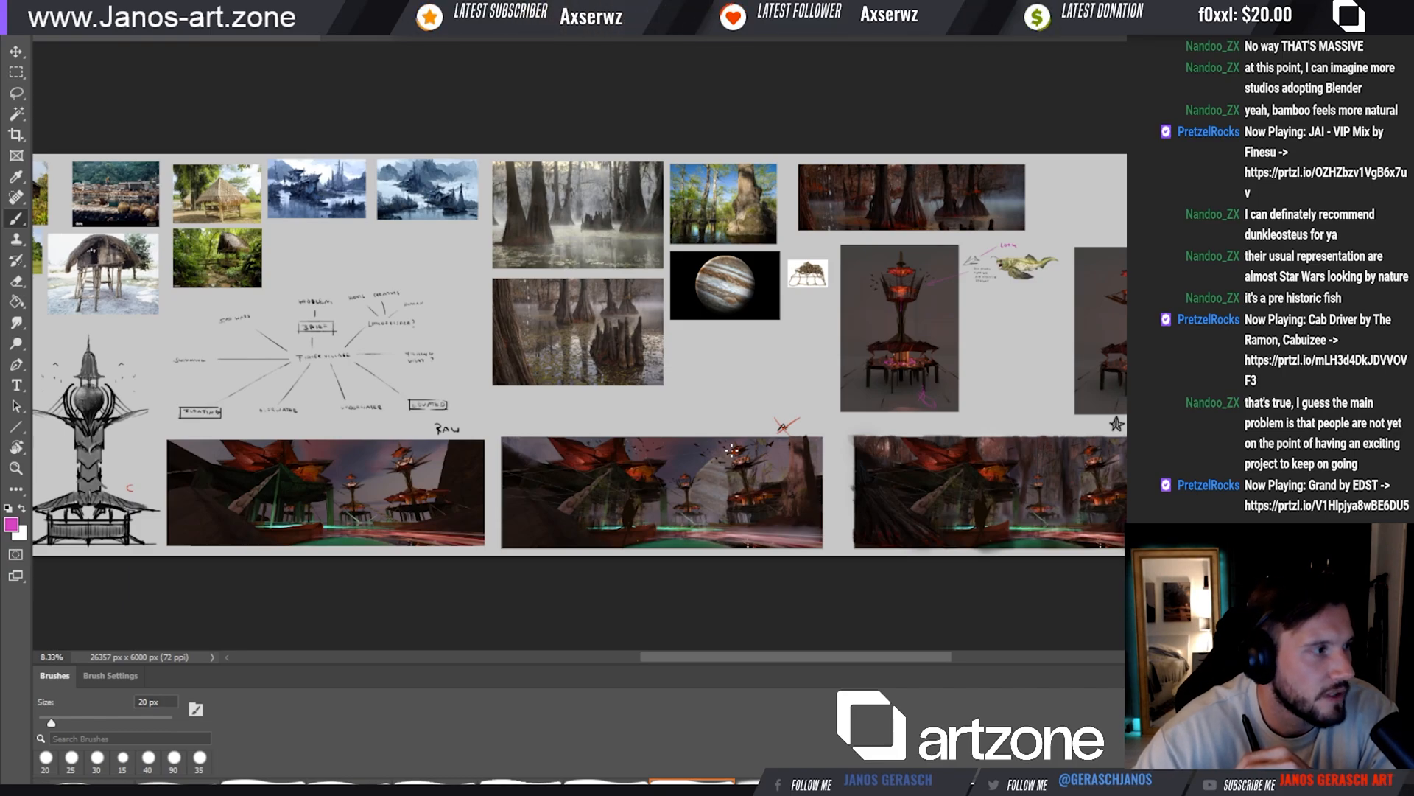
pyautogui.scroll(1, 907, 375)
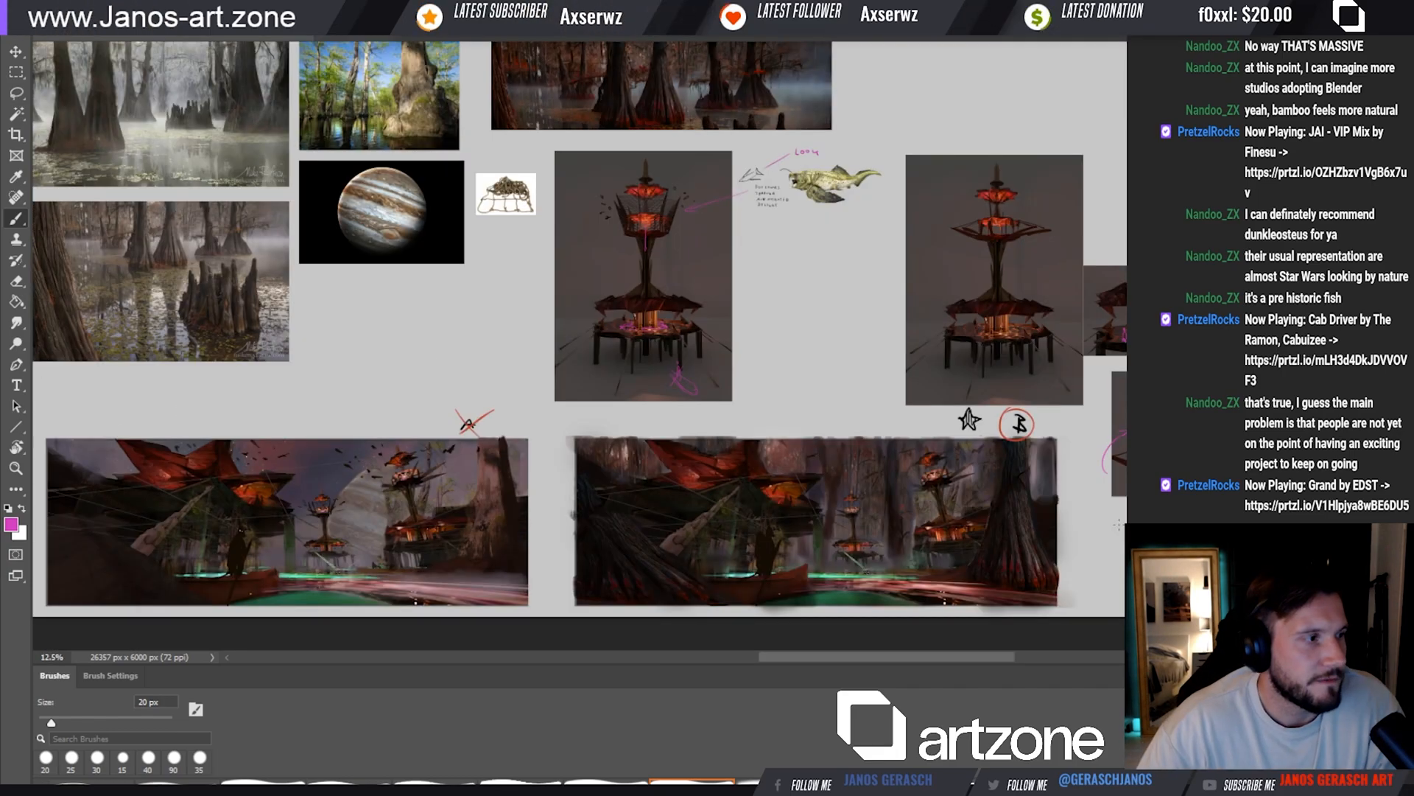